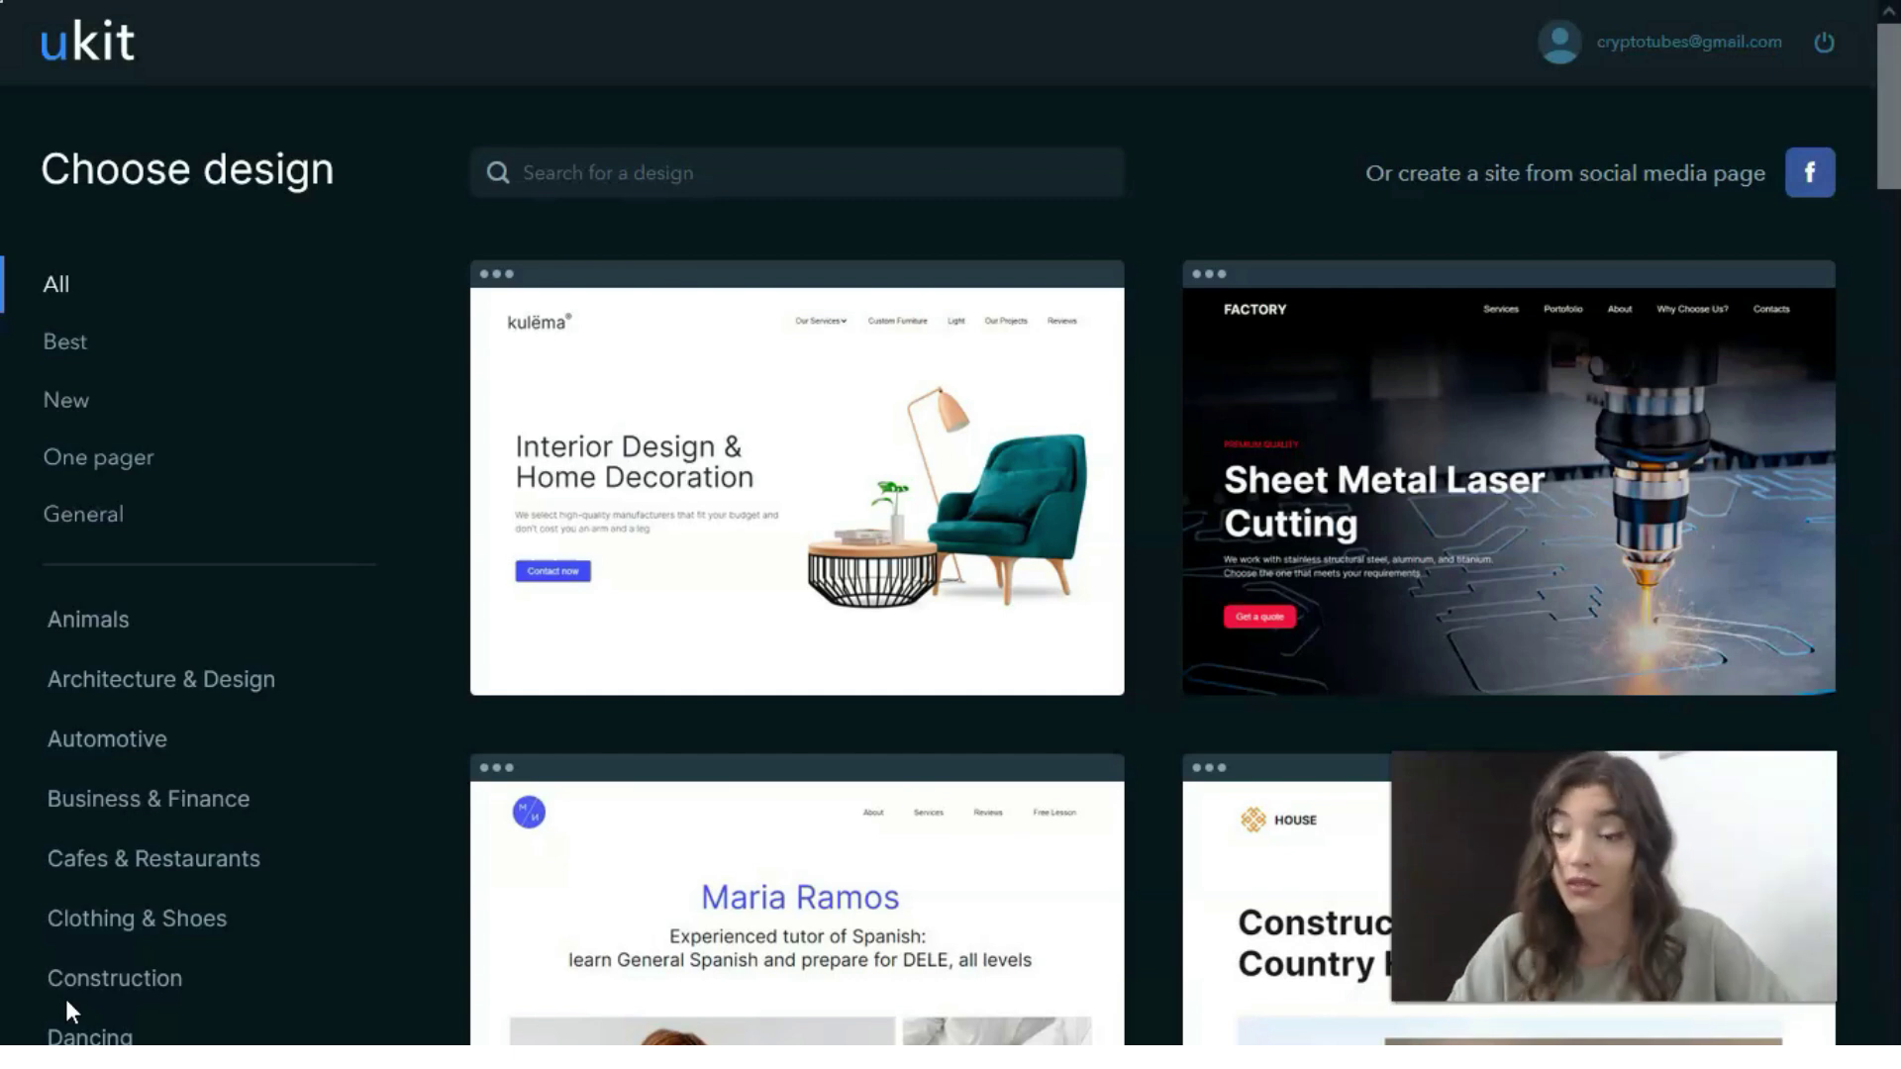
pyautogui.click(66, 995)
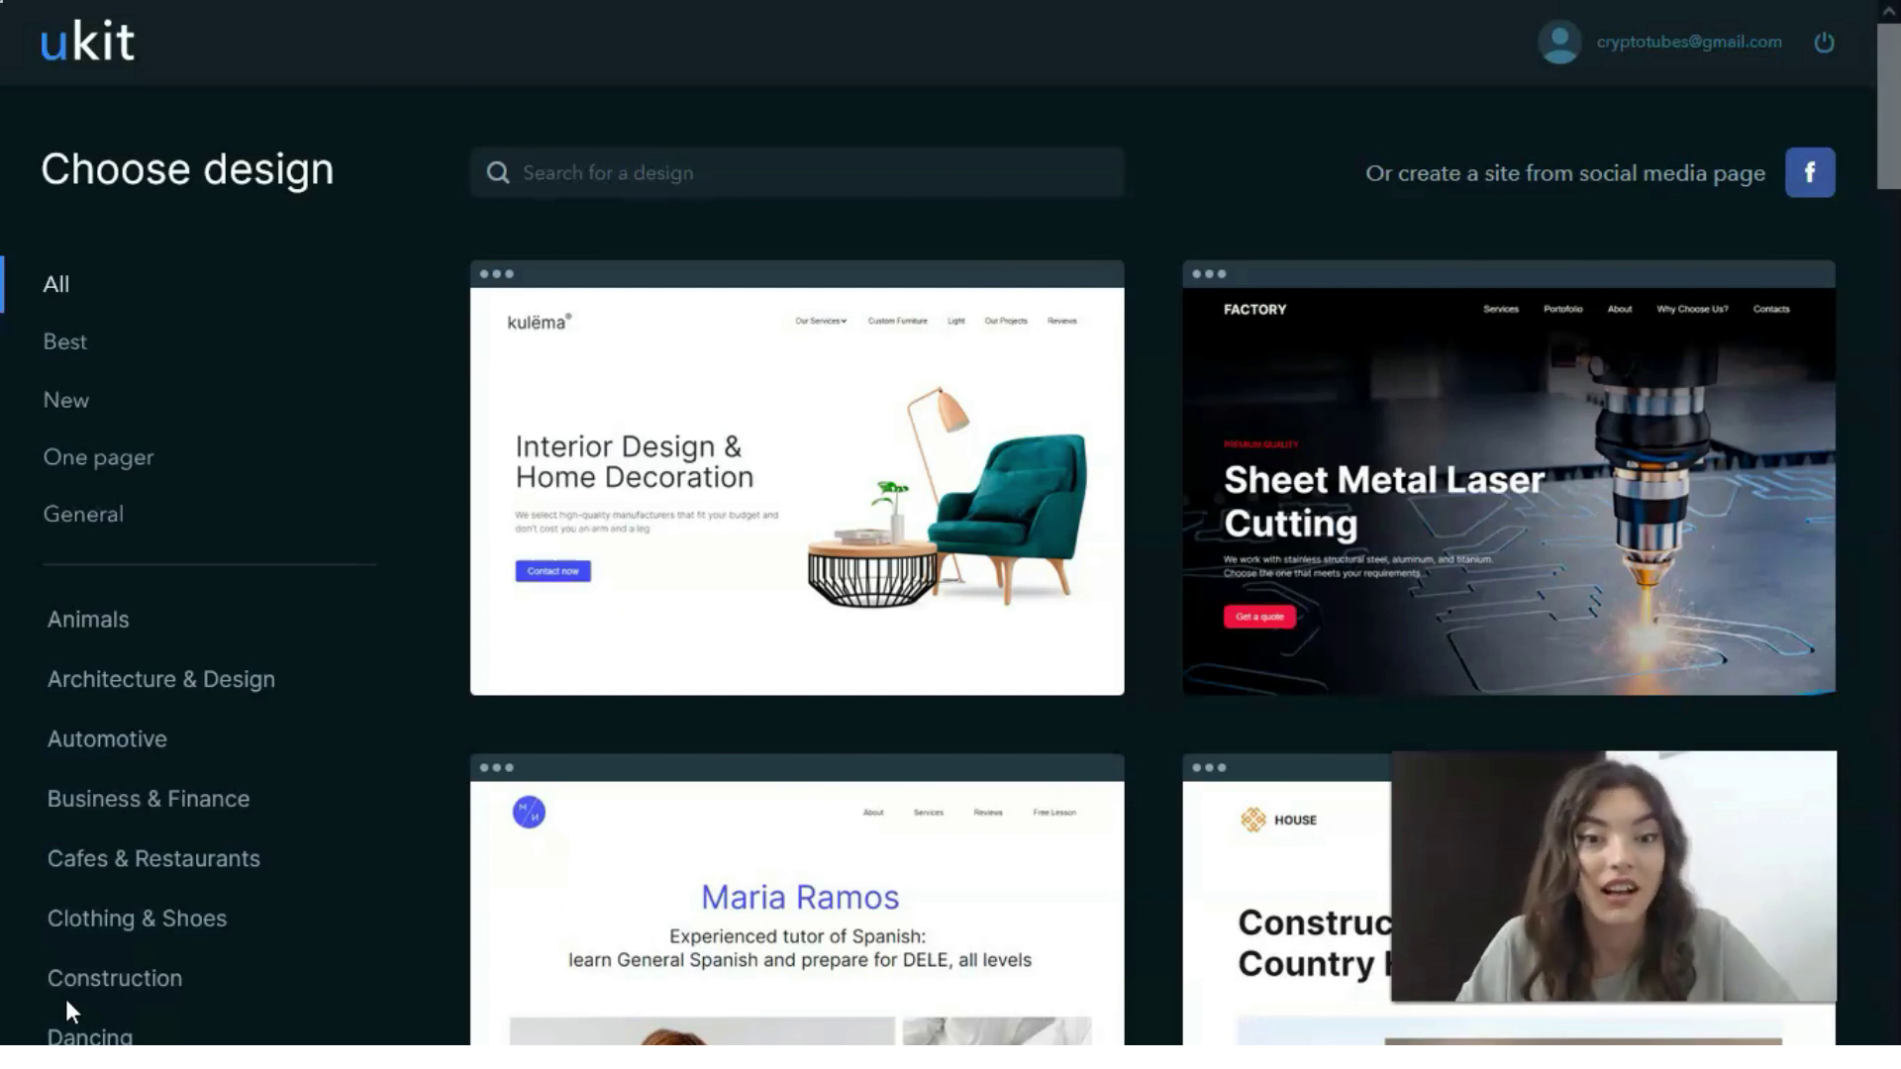
# Scroll the design gallery and sample the Games and Food template categories.
pyautogui.scroll(-7, 1015, 501)
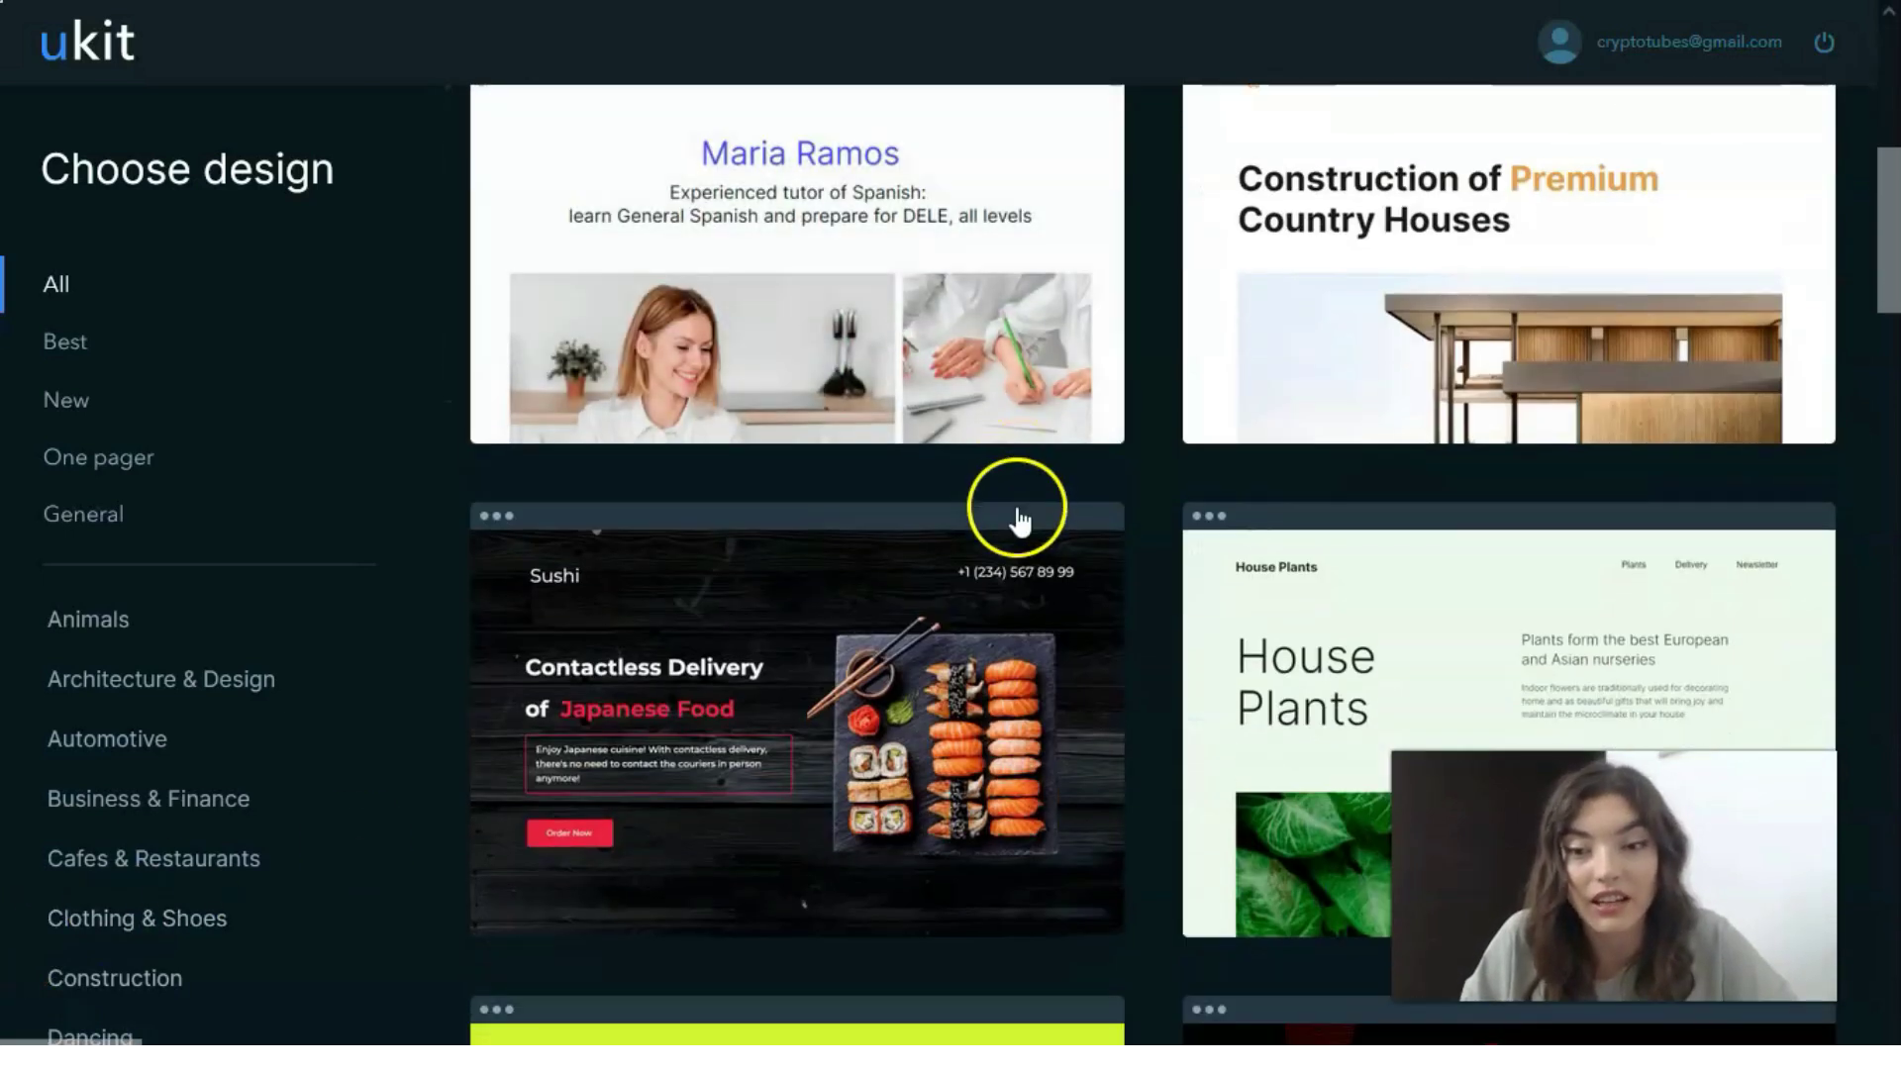
pyautogui.scroll(-20, 1020, 519)
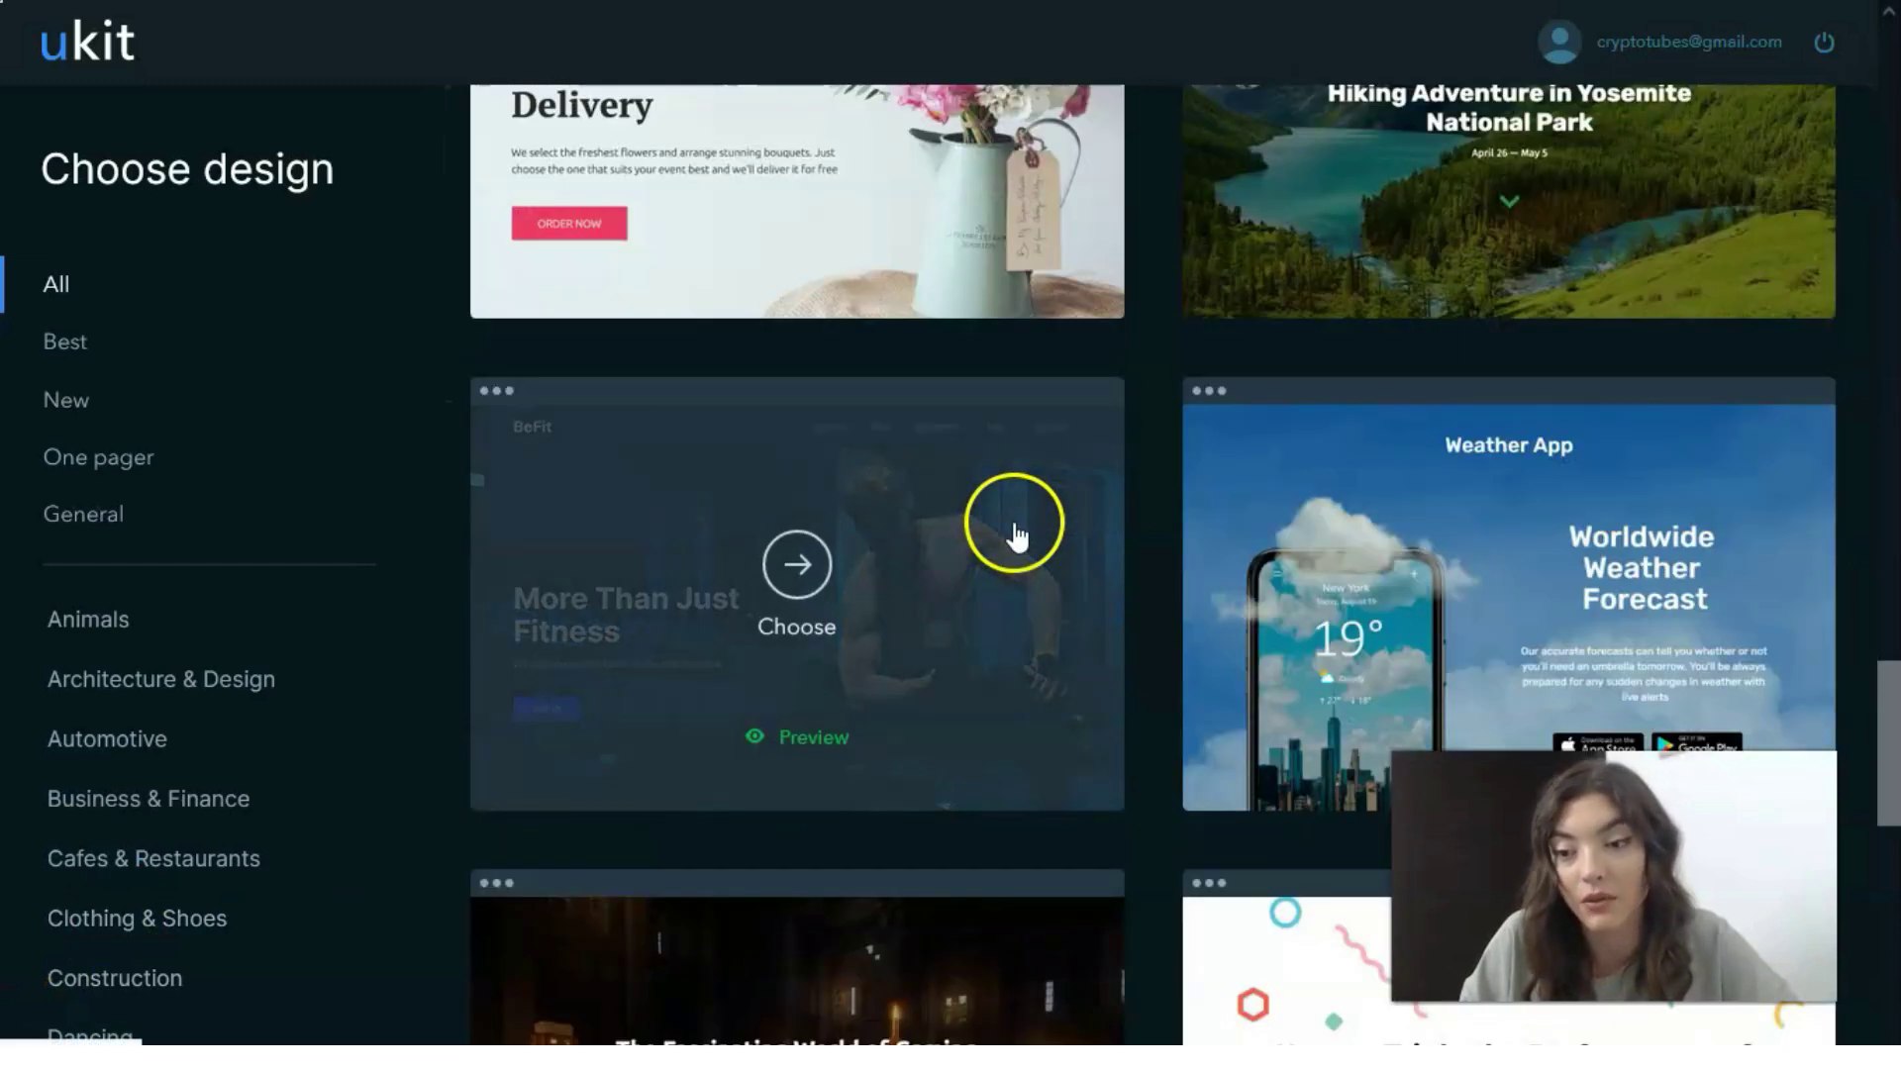
pyautogui.scroll(-20, 1015, 534)
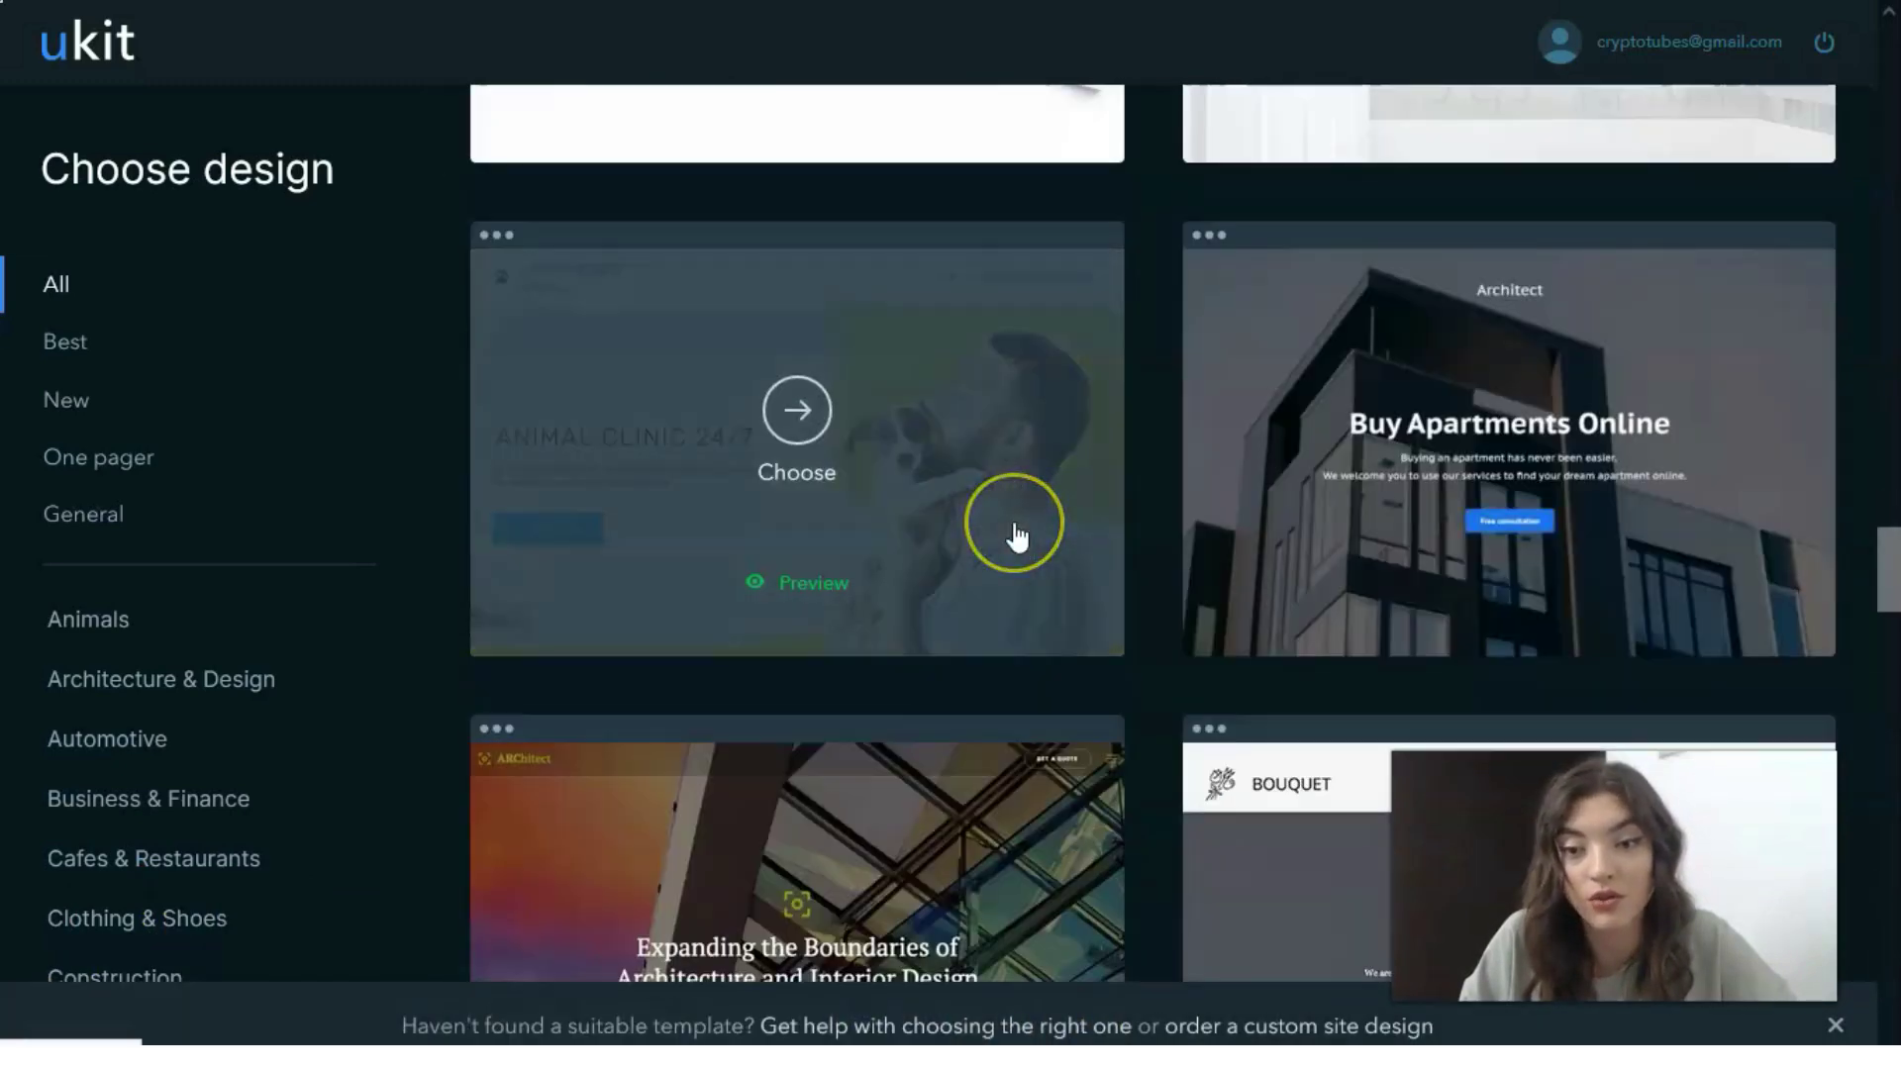
pyautogui.scroll(20, 1014, 534)
pyautogui.scroll(-12, 1014, 534)
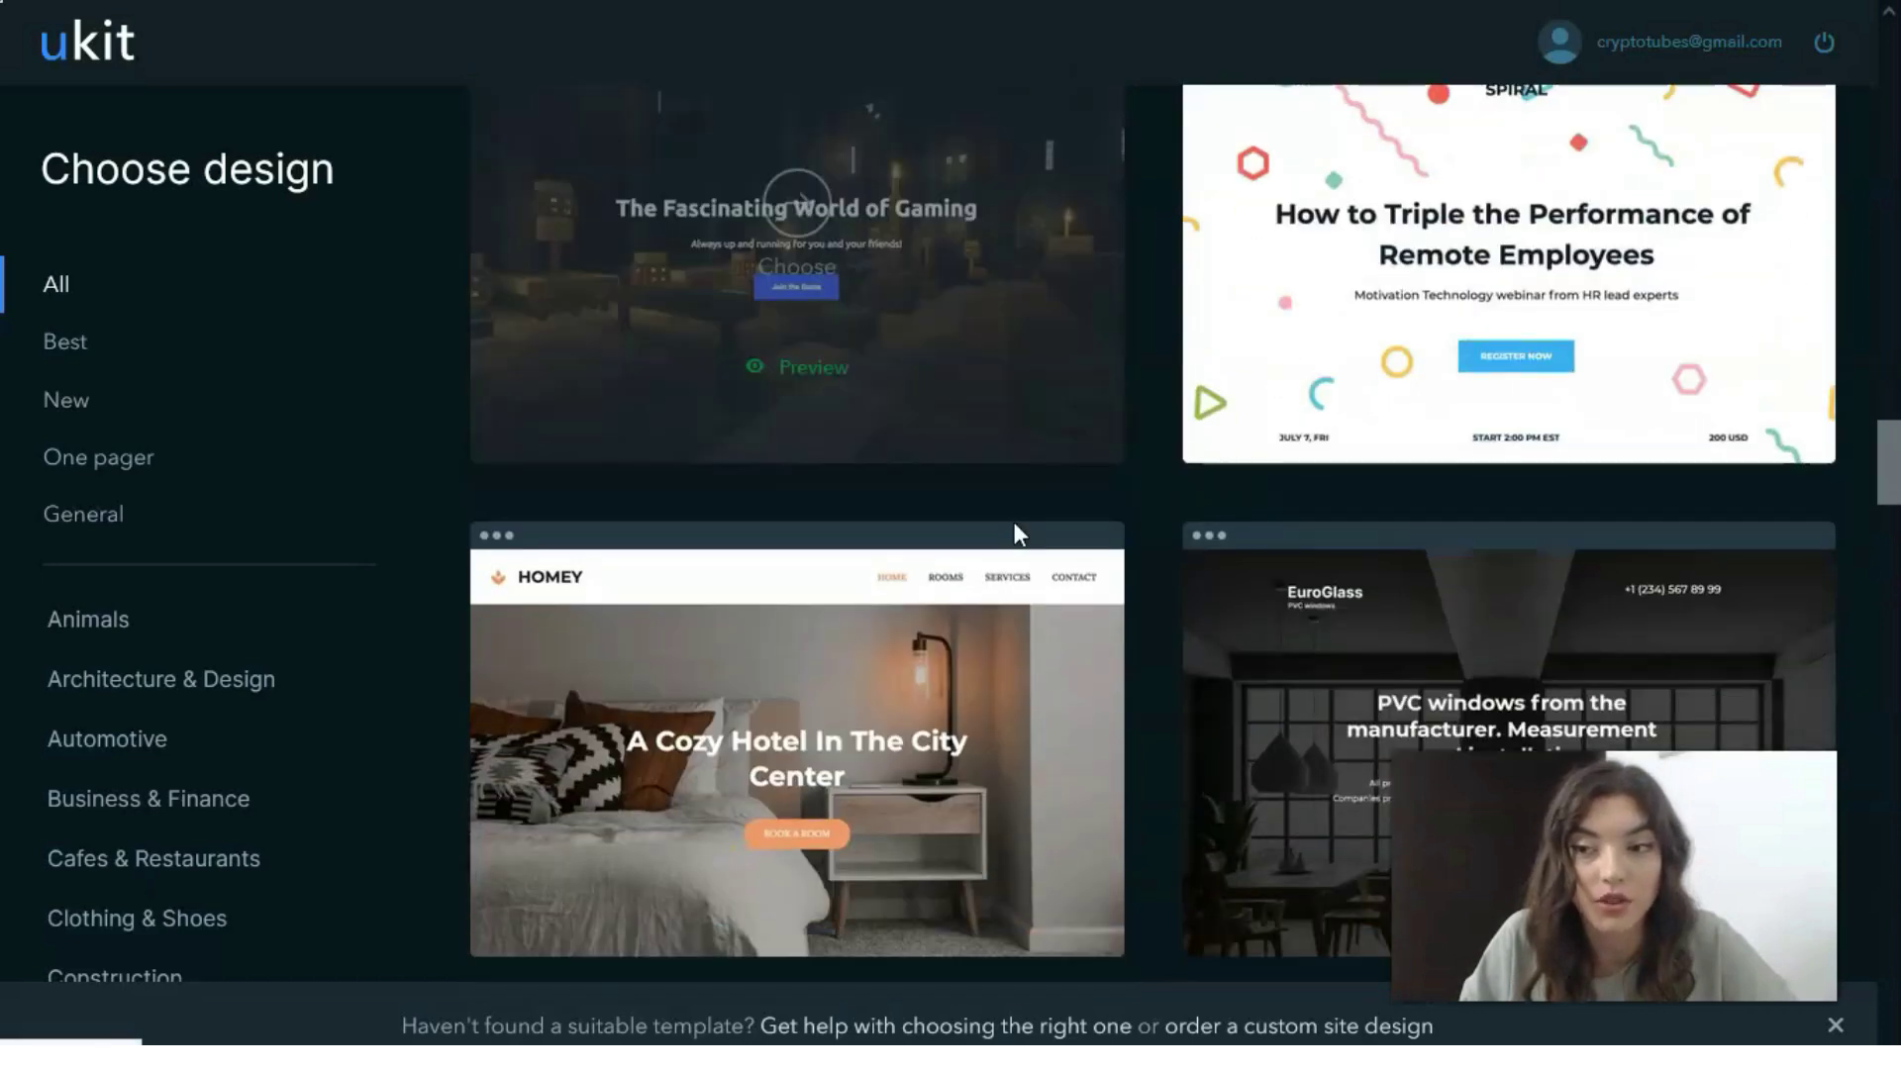
pyautogui.scroll(-20, 1013, 534)
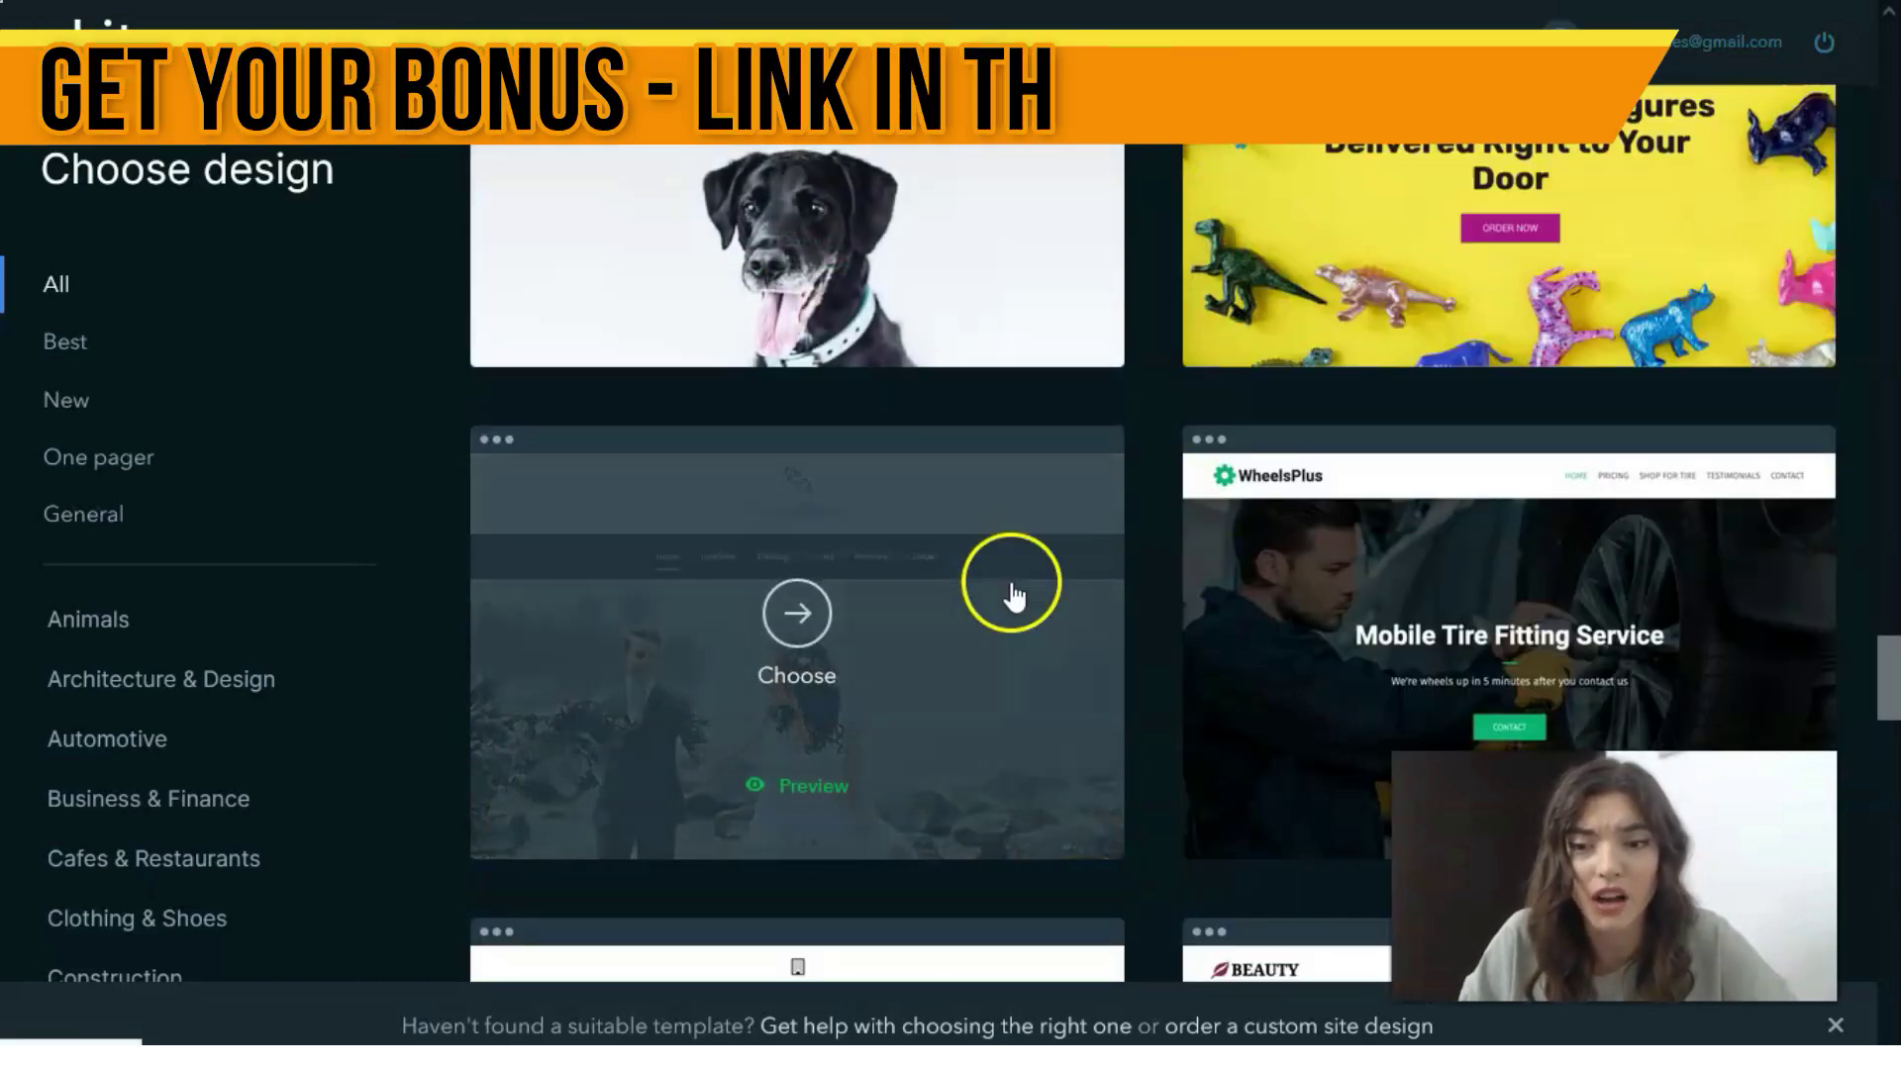
pyautogui.scroll(-3, 1005, 624)
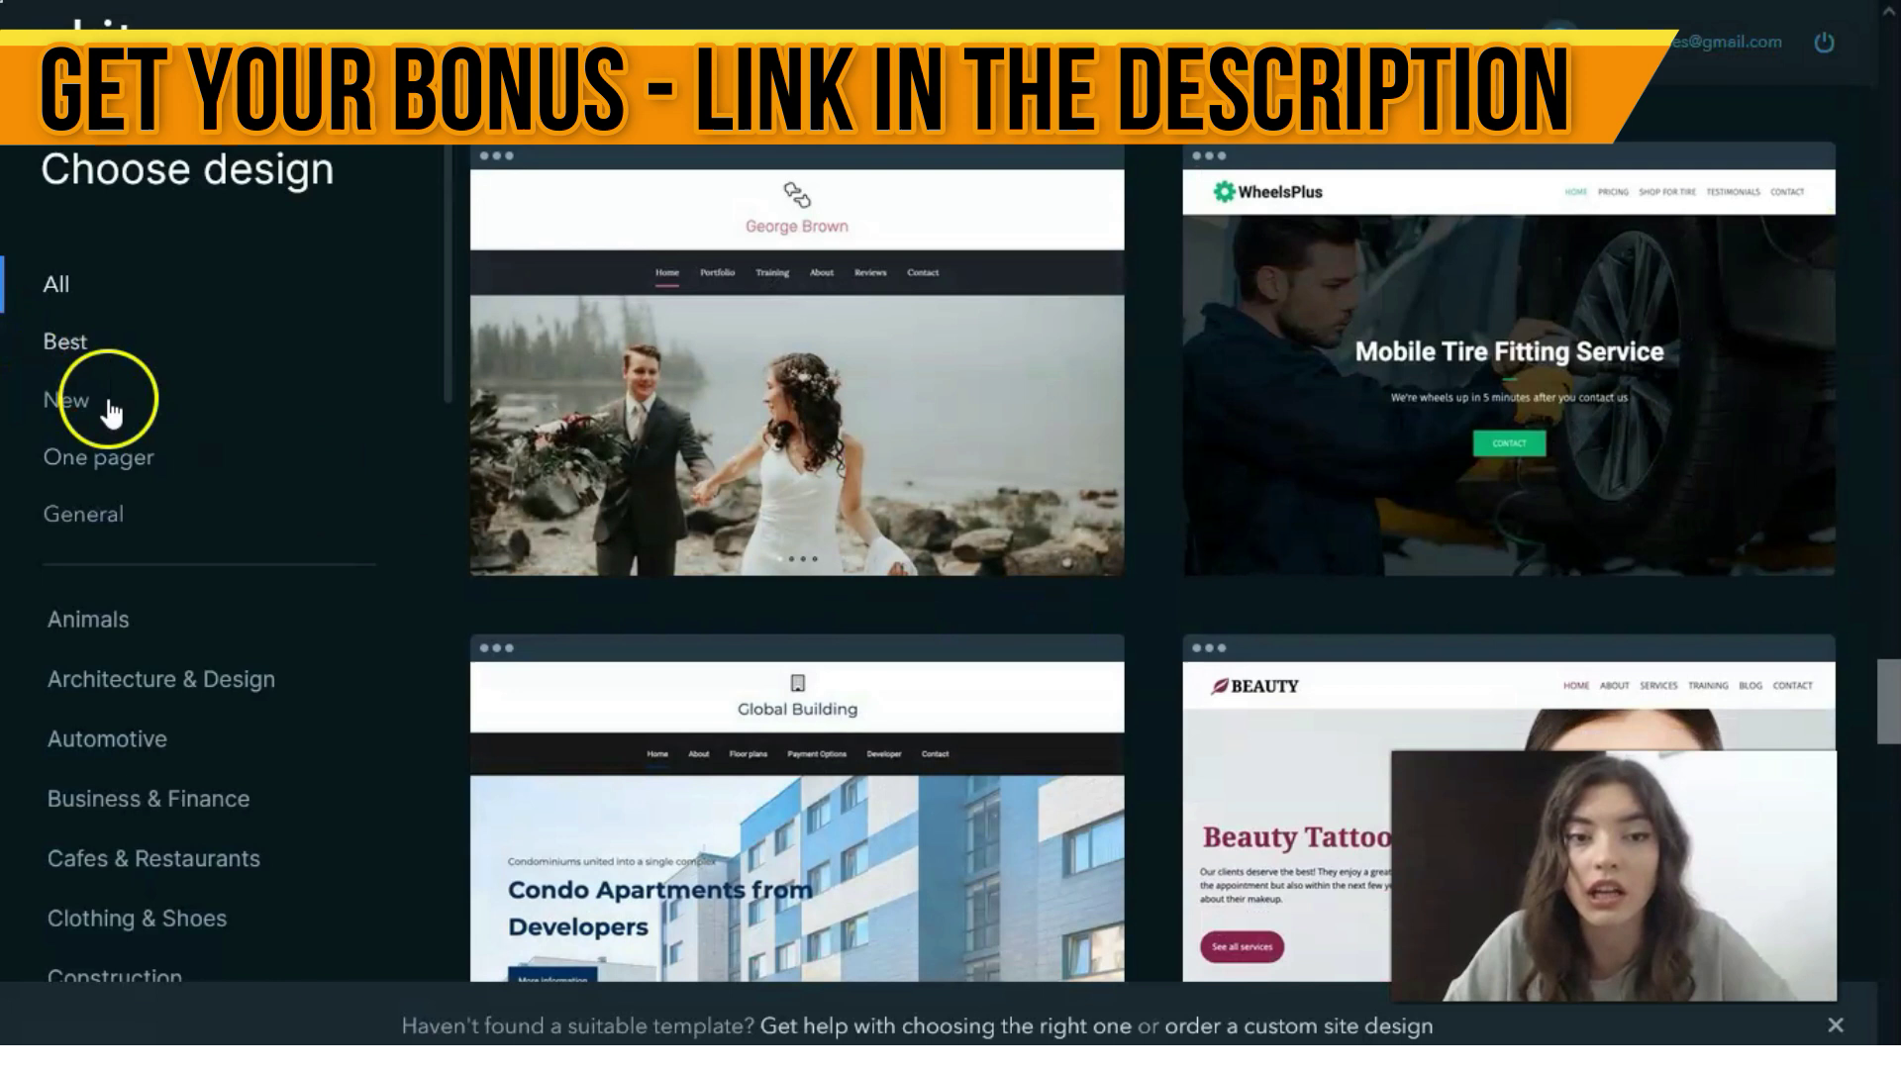
pyautogui.scroll(-12, 140, 441)
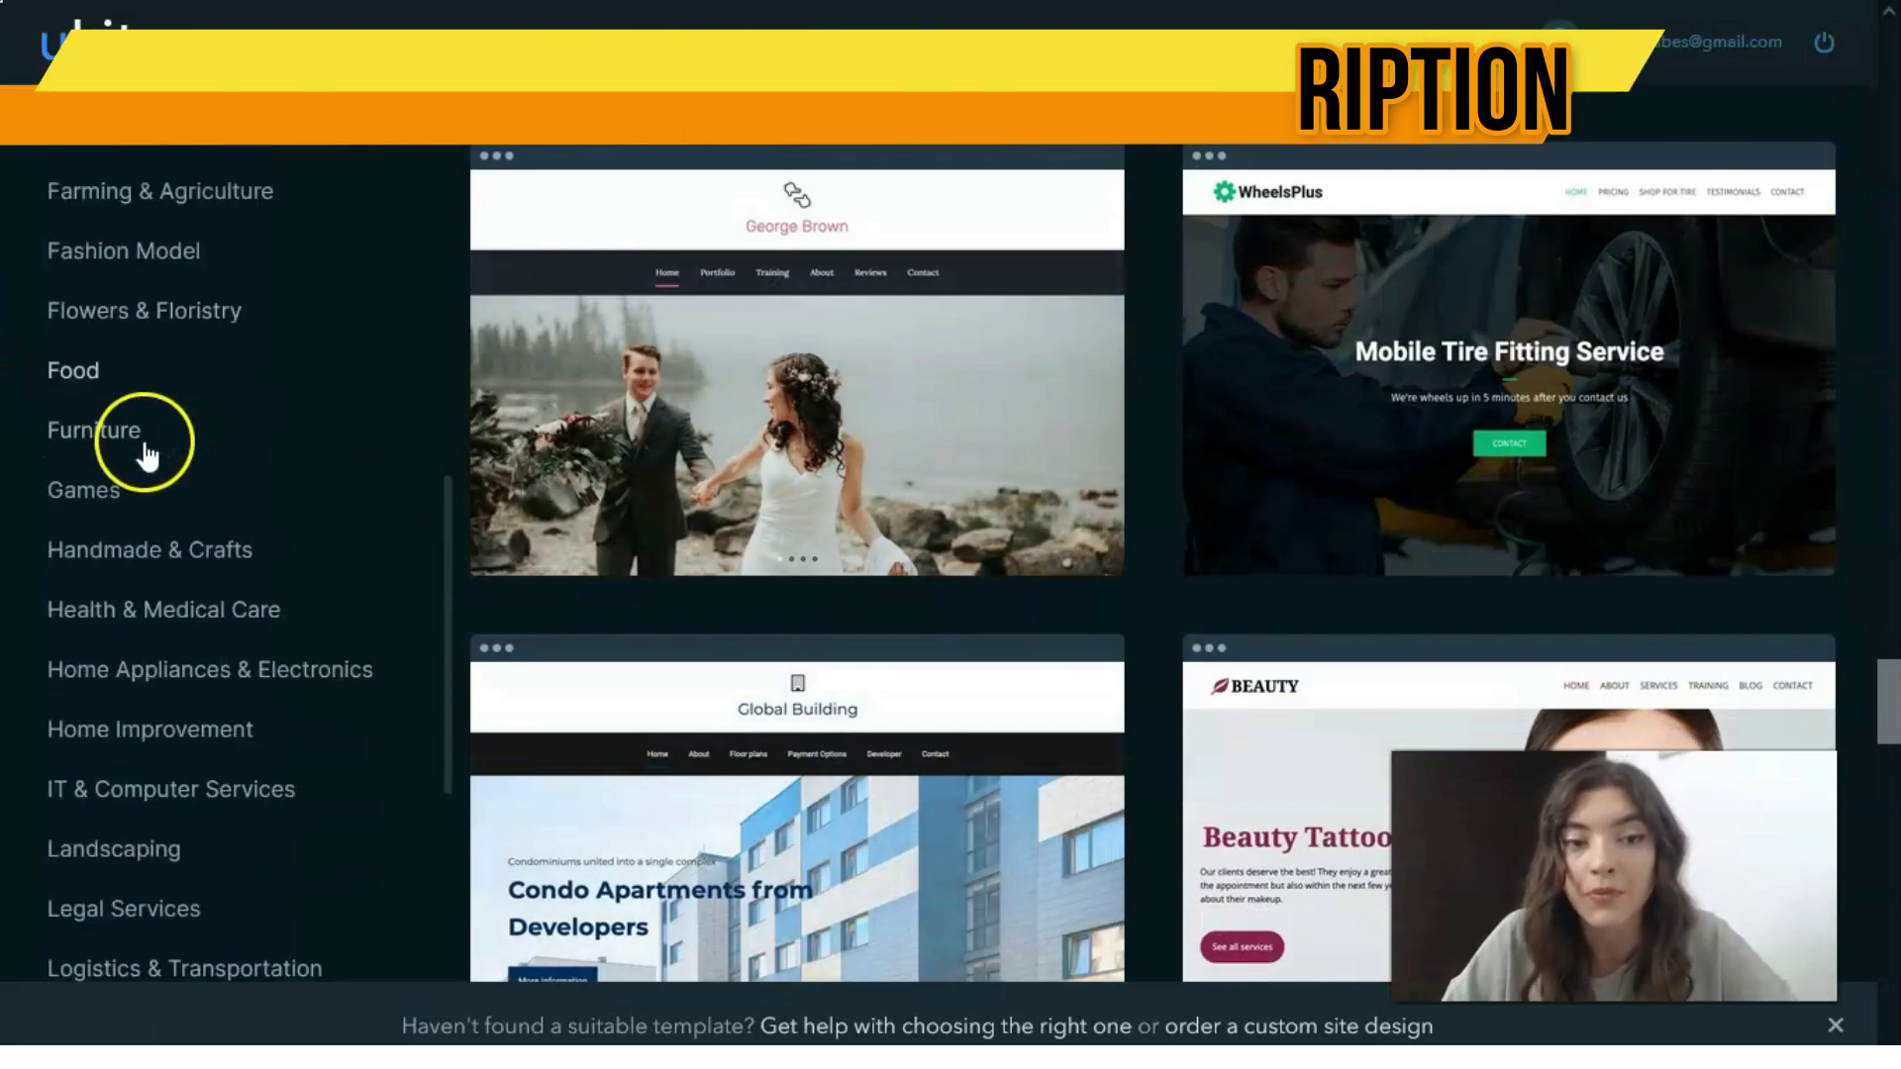
pyautogui.scroll(3, 140, 564)
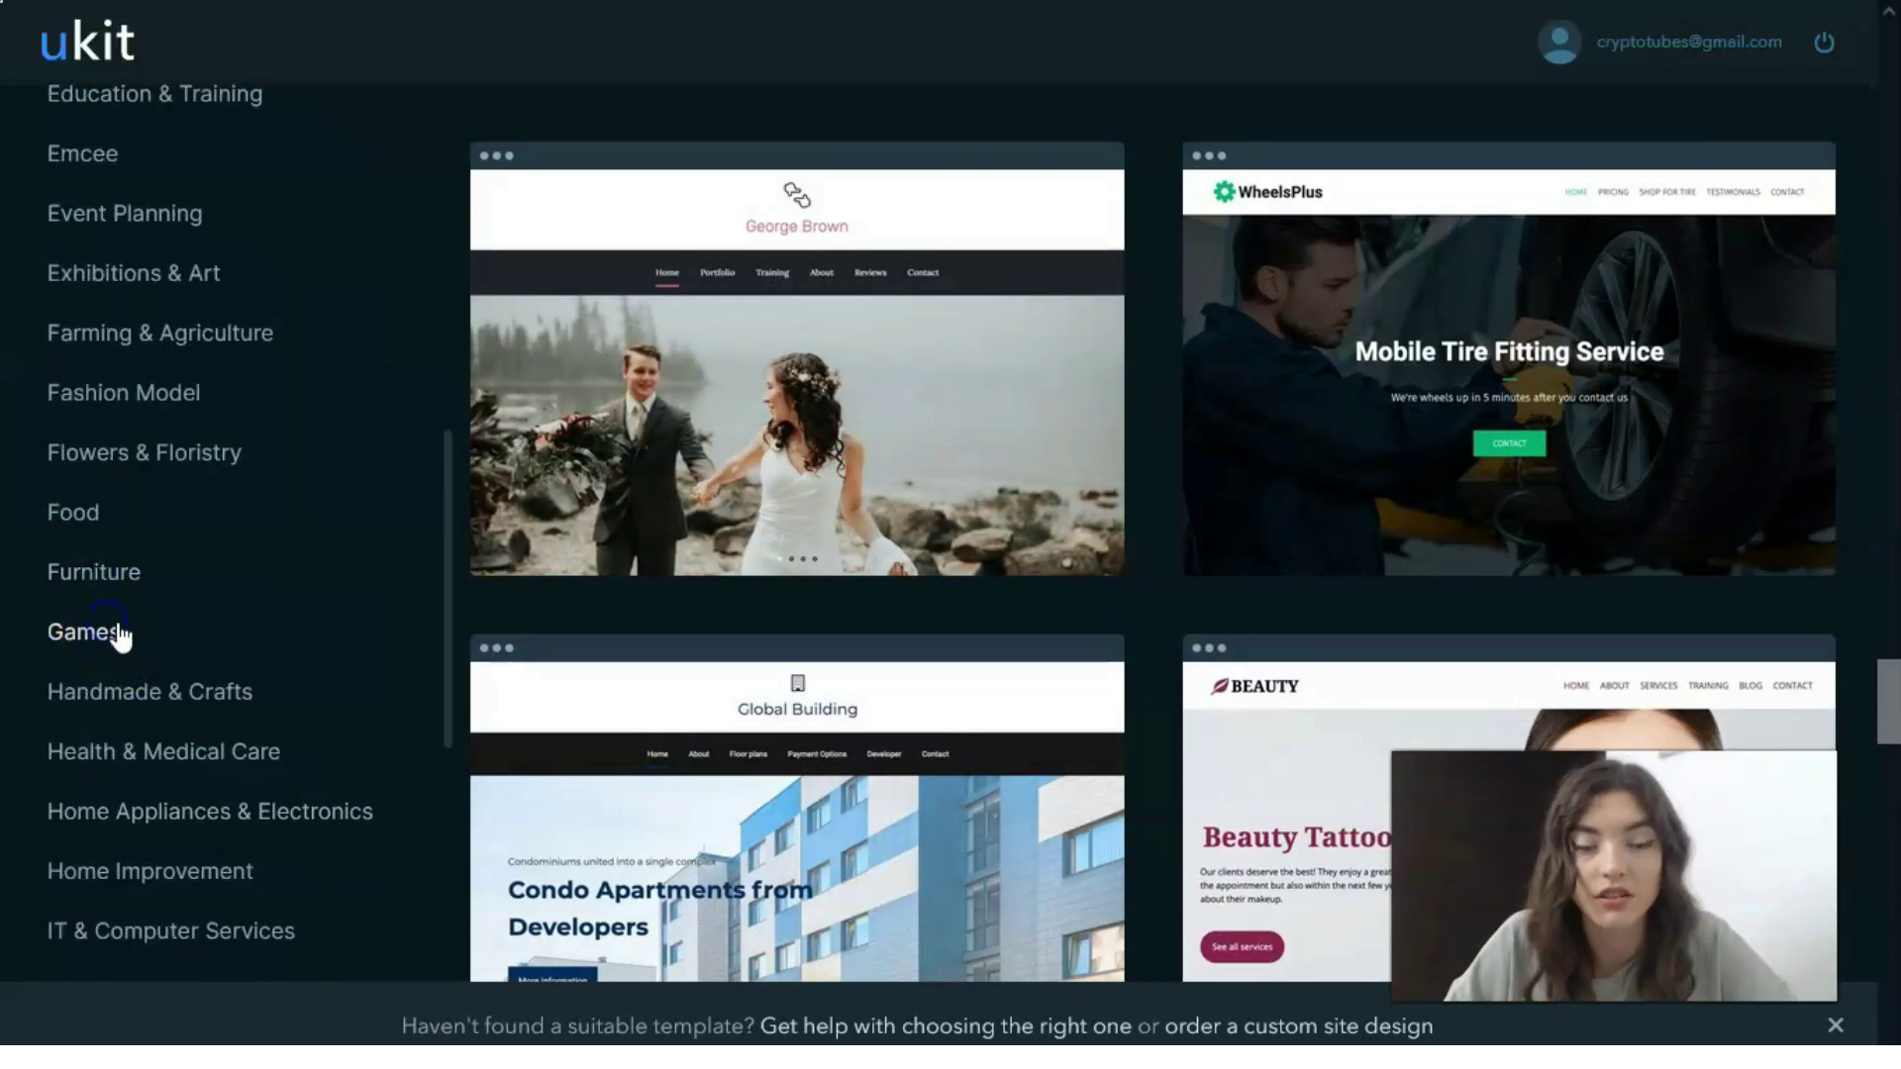
pyautogui.click(119, 634)
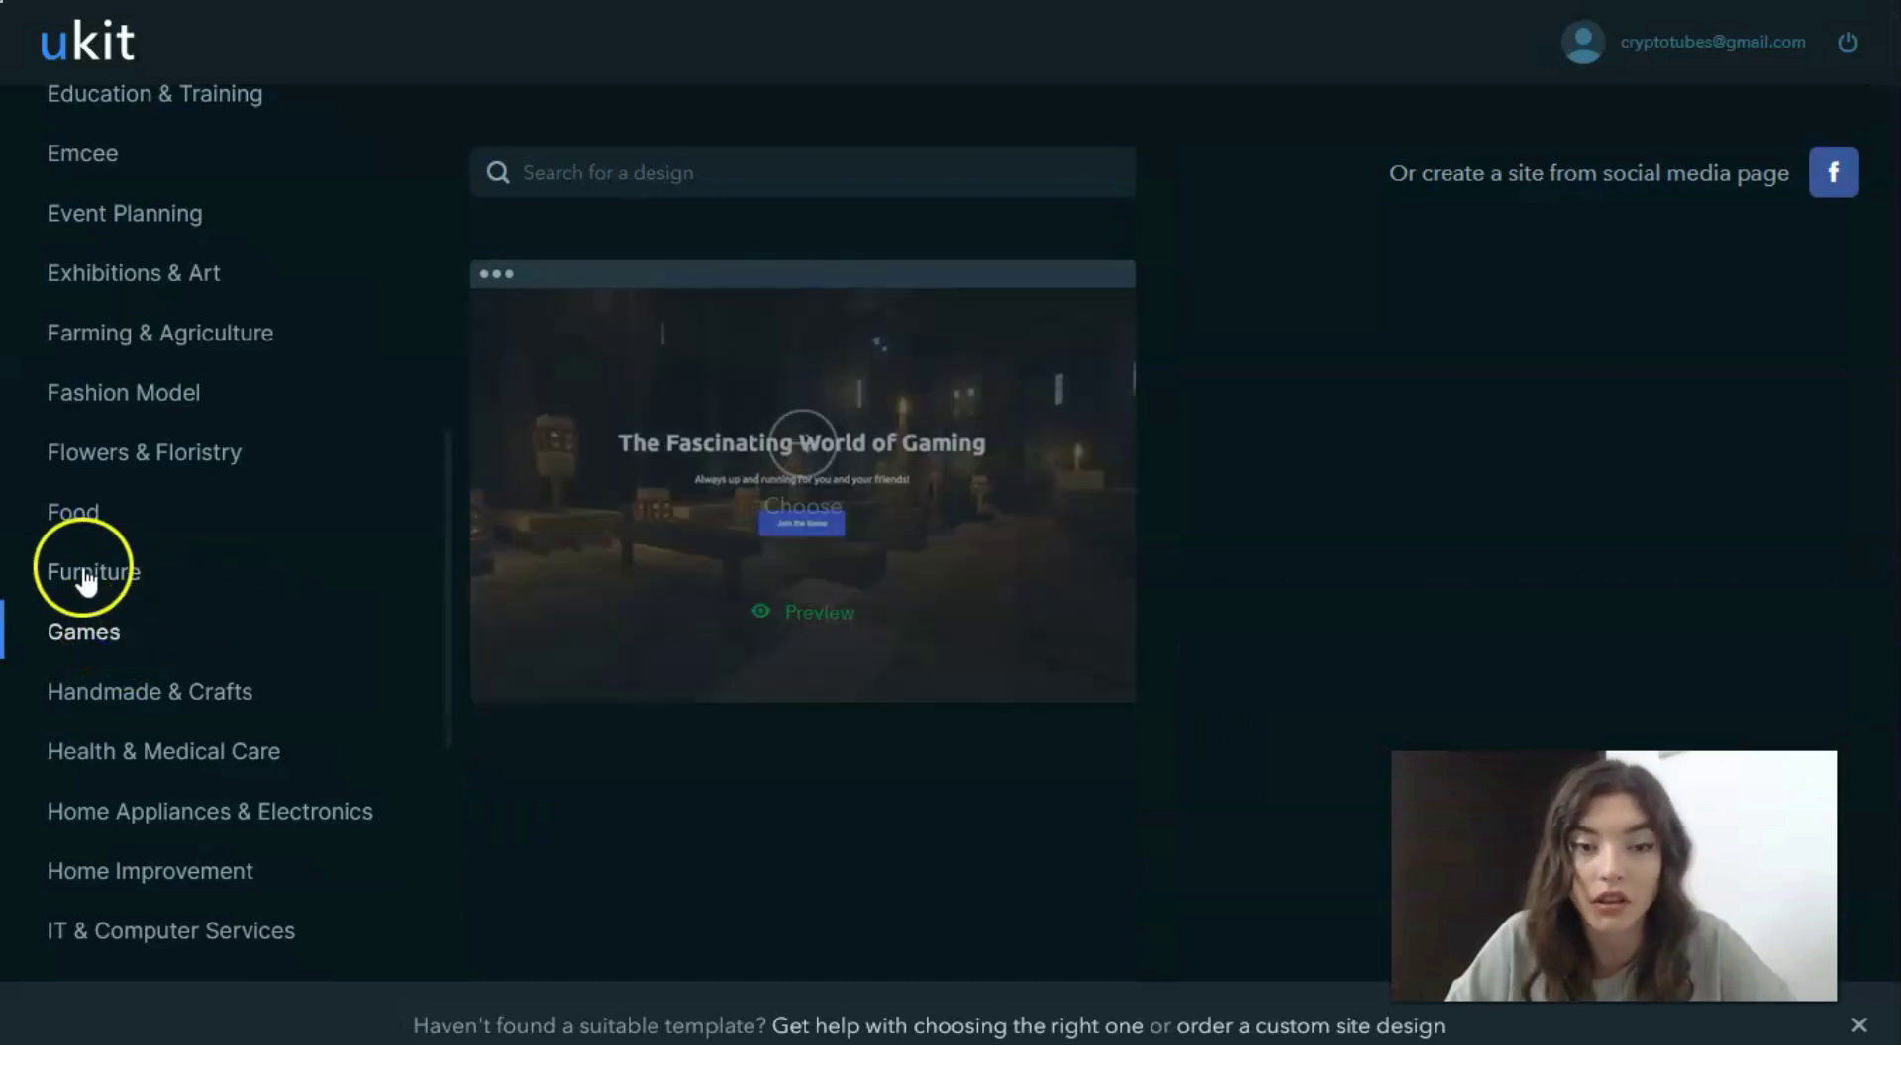
pyautogui.click(73, 514)
pyautogui.scroll(-5, 1136, 510)
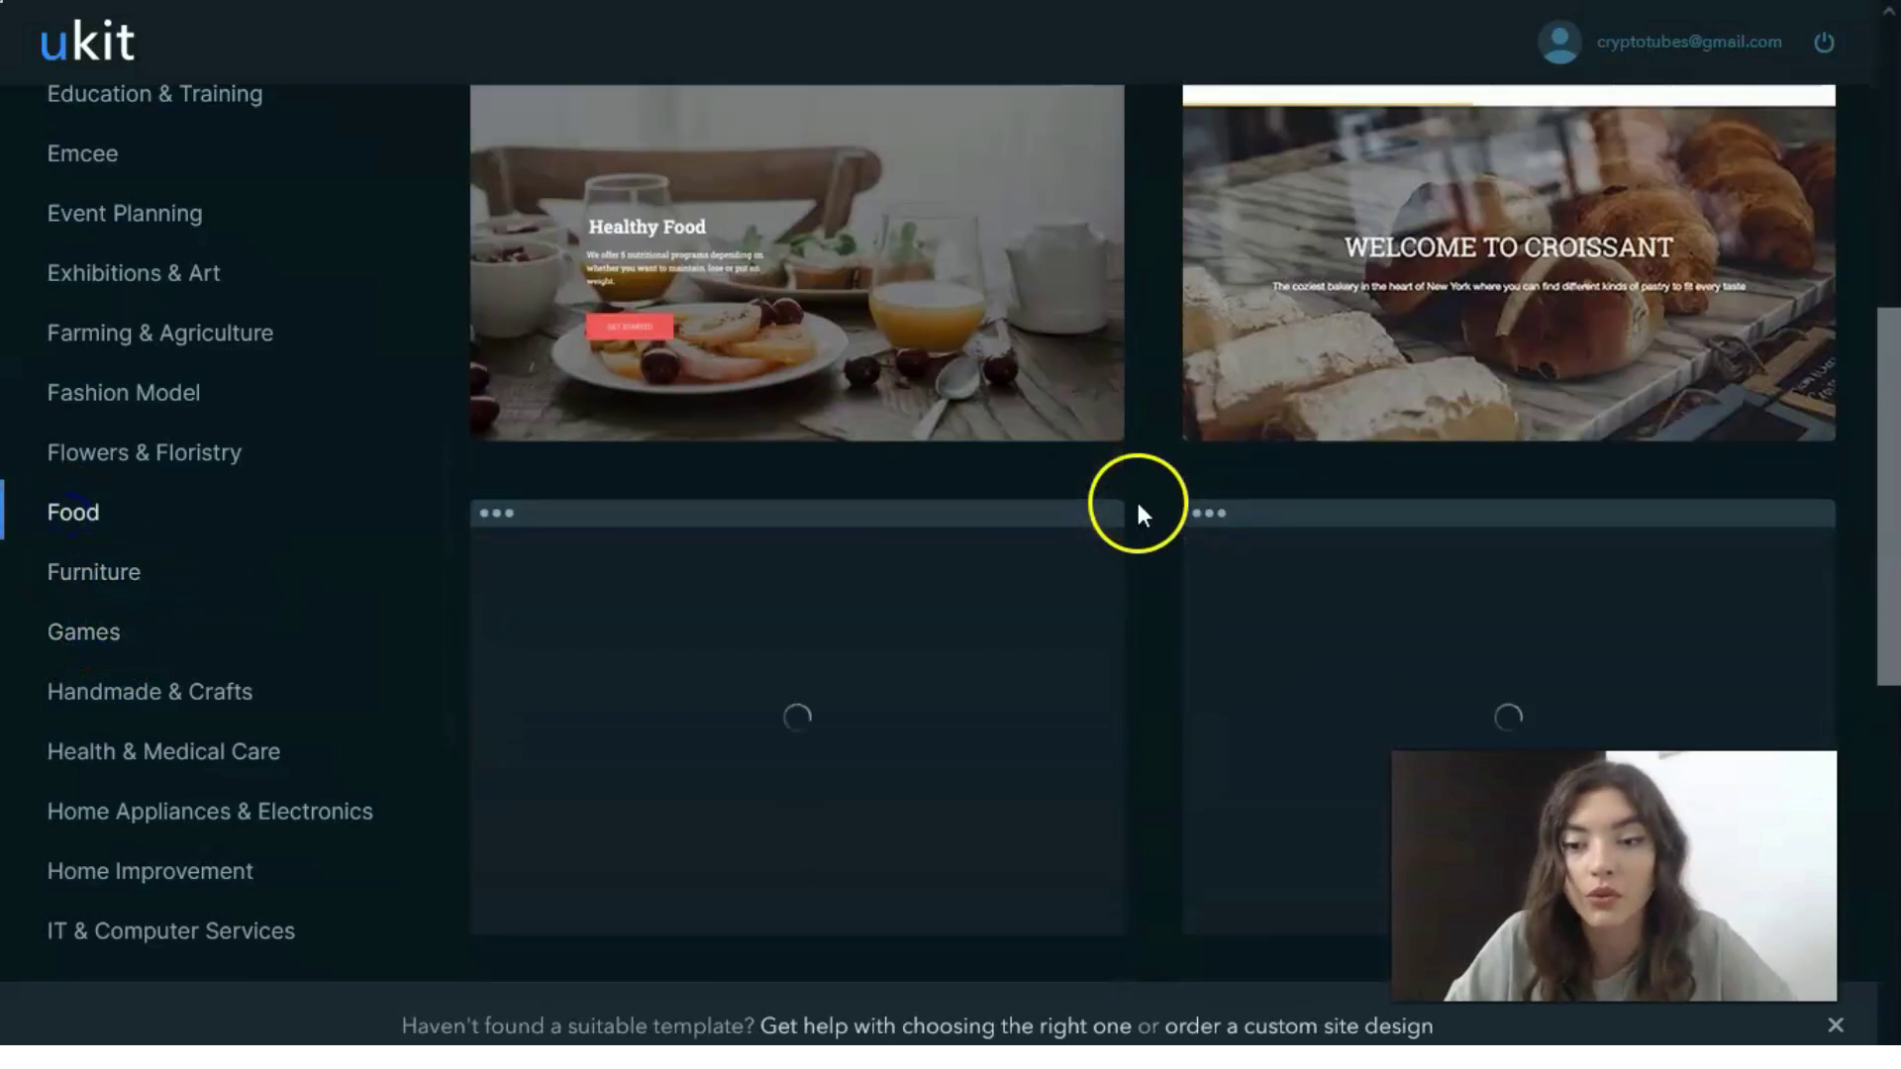
pyautogui.scroll(-3, 1136, 512)
pyautogui.scroll(-2, 1125, 510)
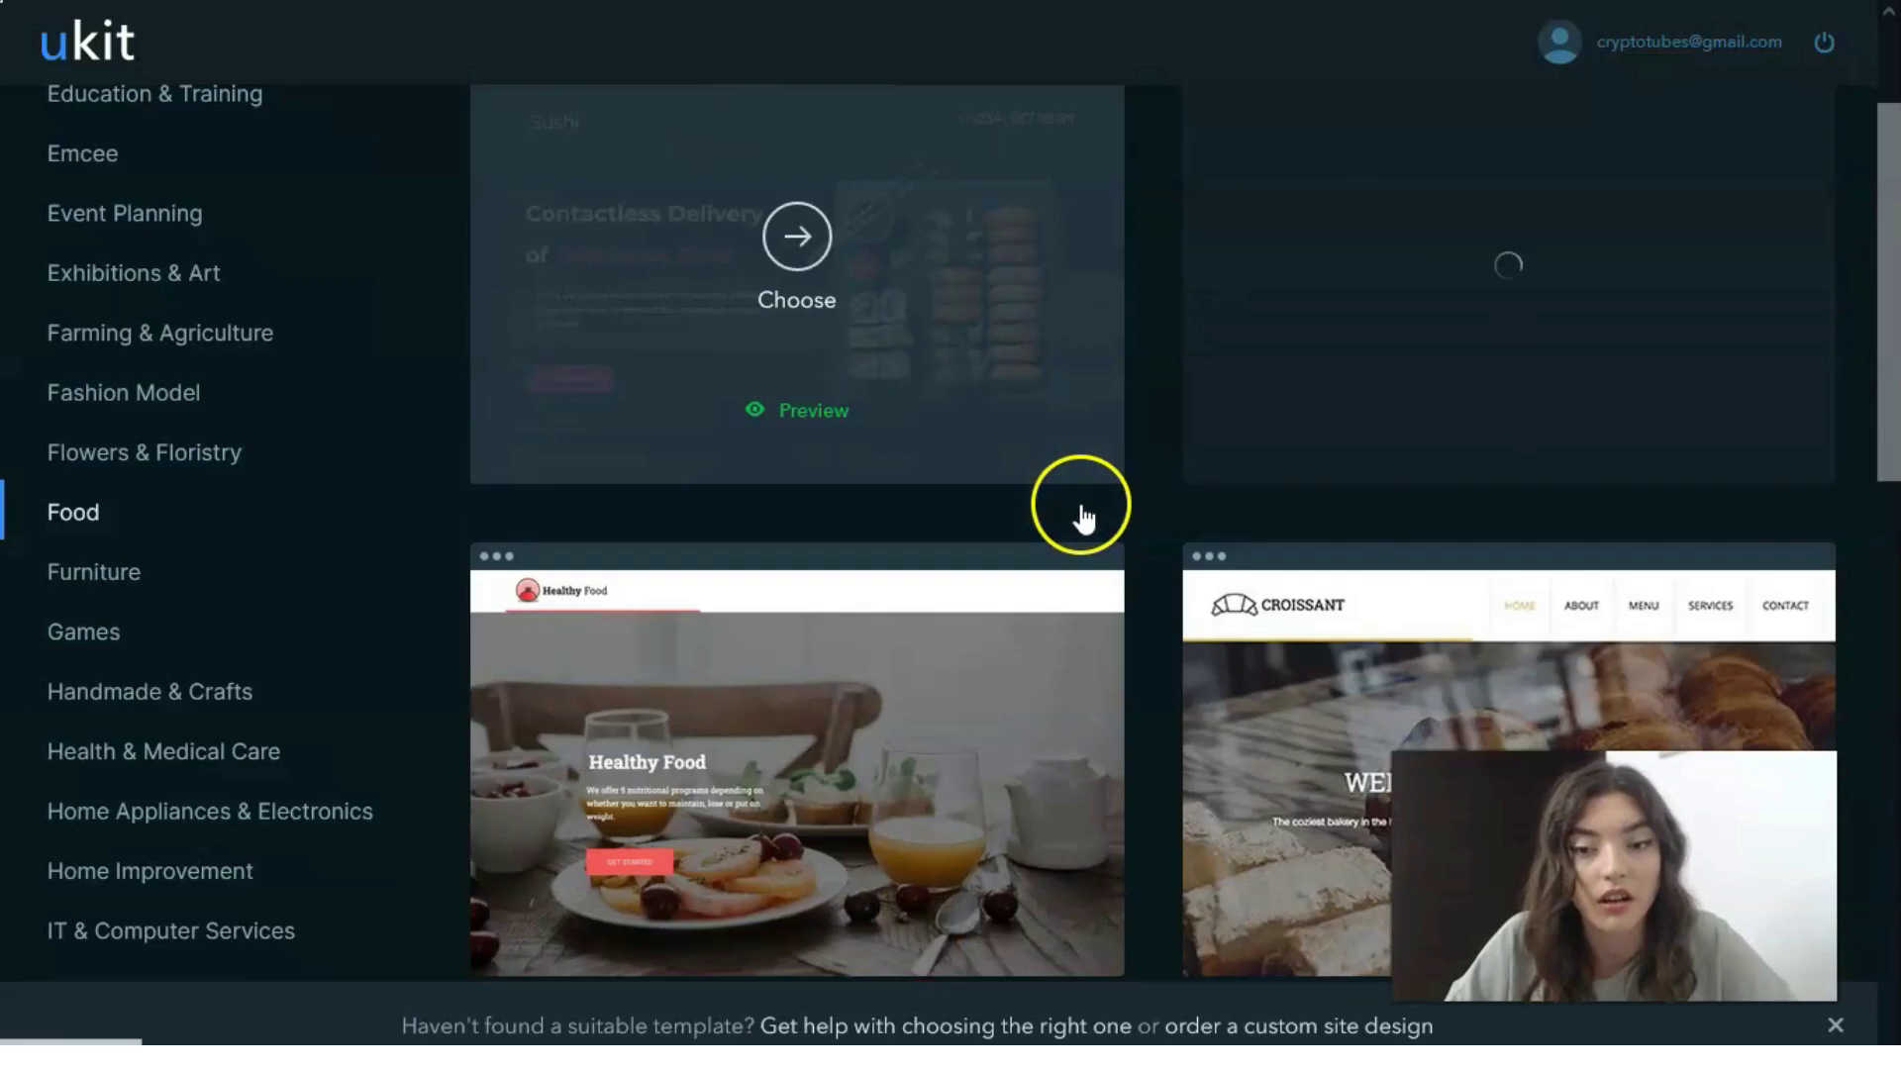
pyautogui.scroll(-5, 1083, 515)
pyautogui.scroll(-5, 1083, 515)
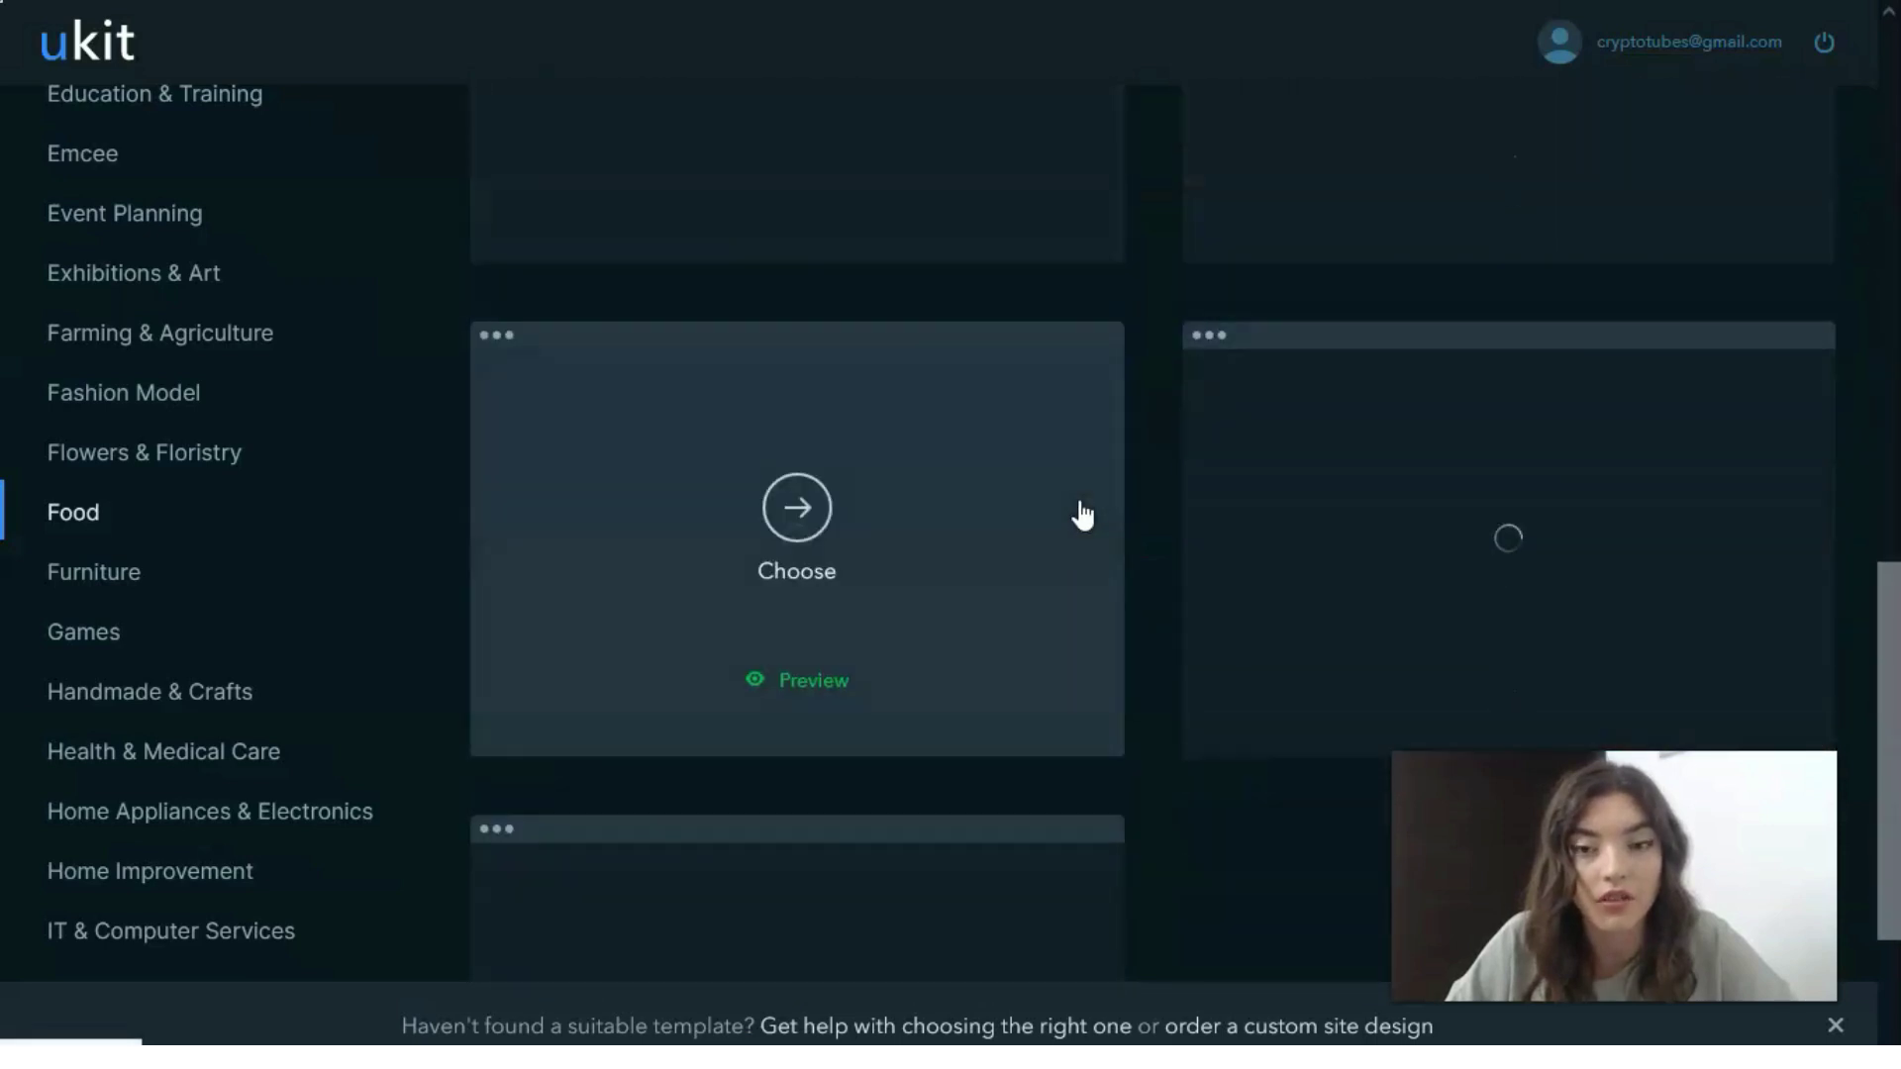
pyautogui.scroll(-3, 1077, 513)
pyautogui.scroll(1, 128, 479)
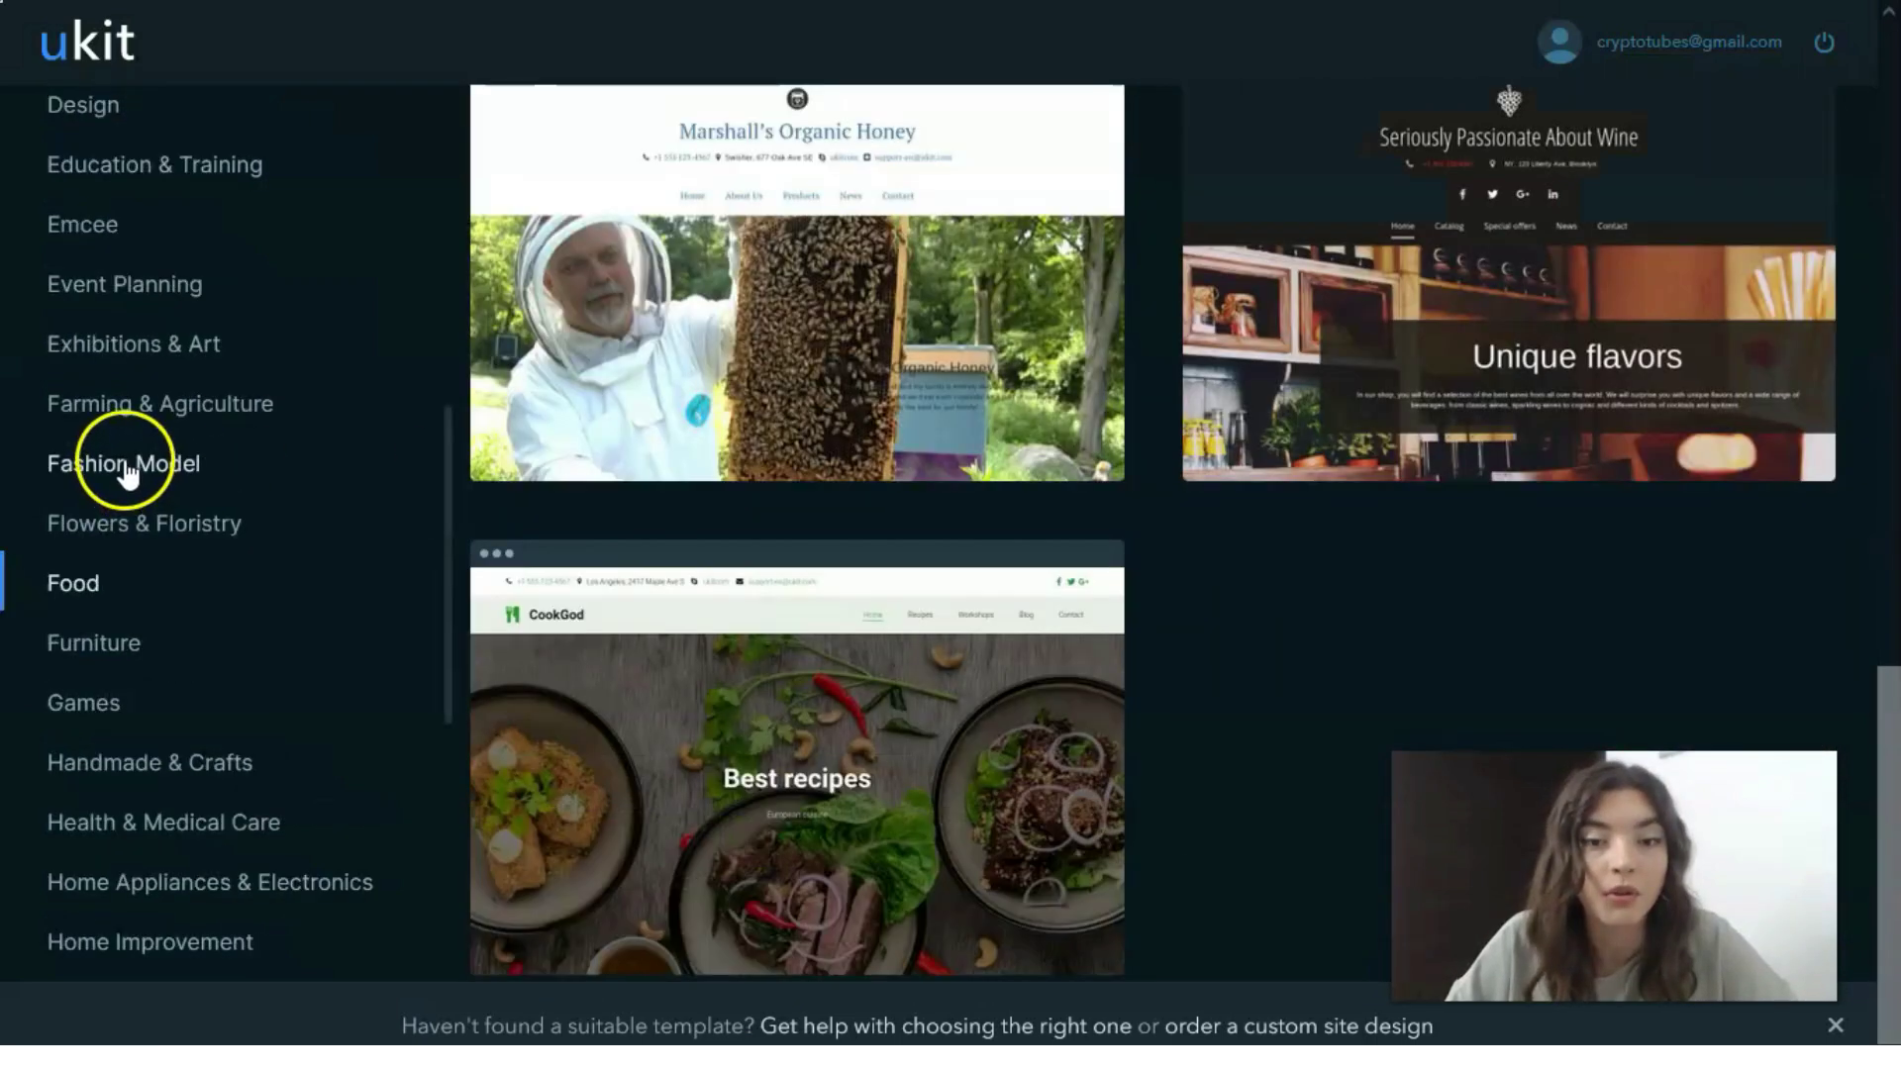
# Browse the Fashion Model, Flowers & Floristry and Construction template categories.
pyautogui.click(126, 471)
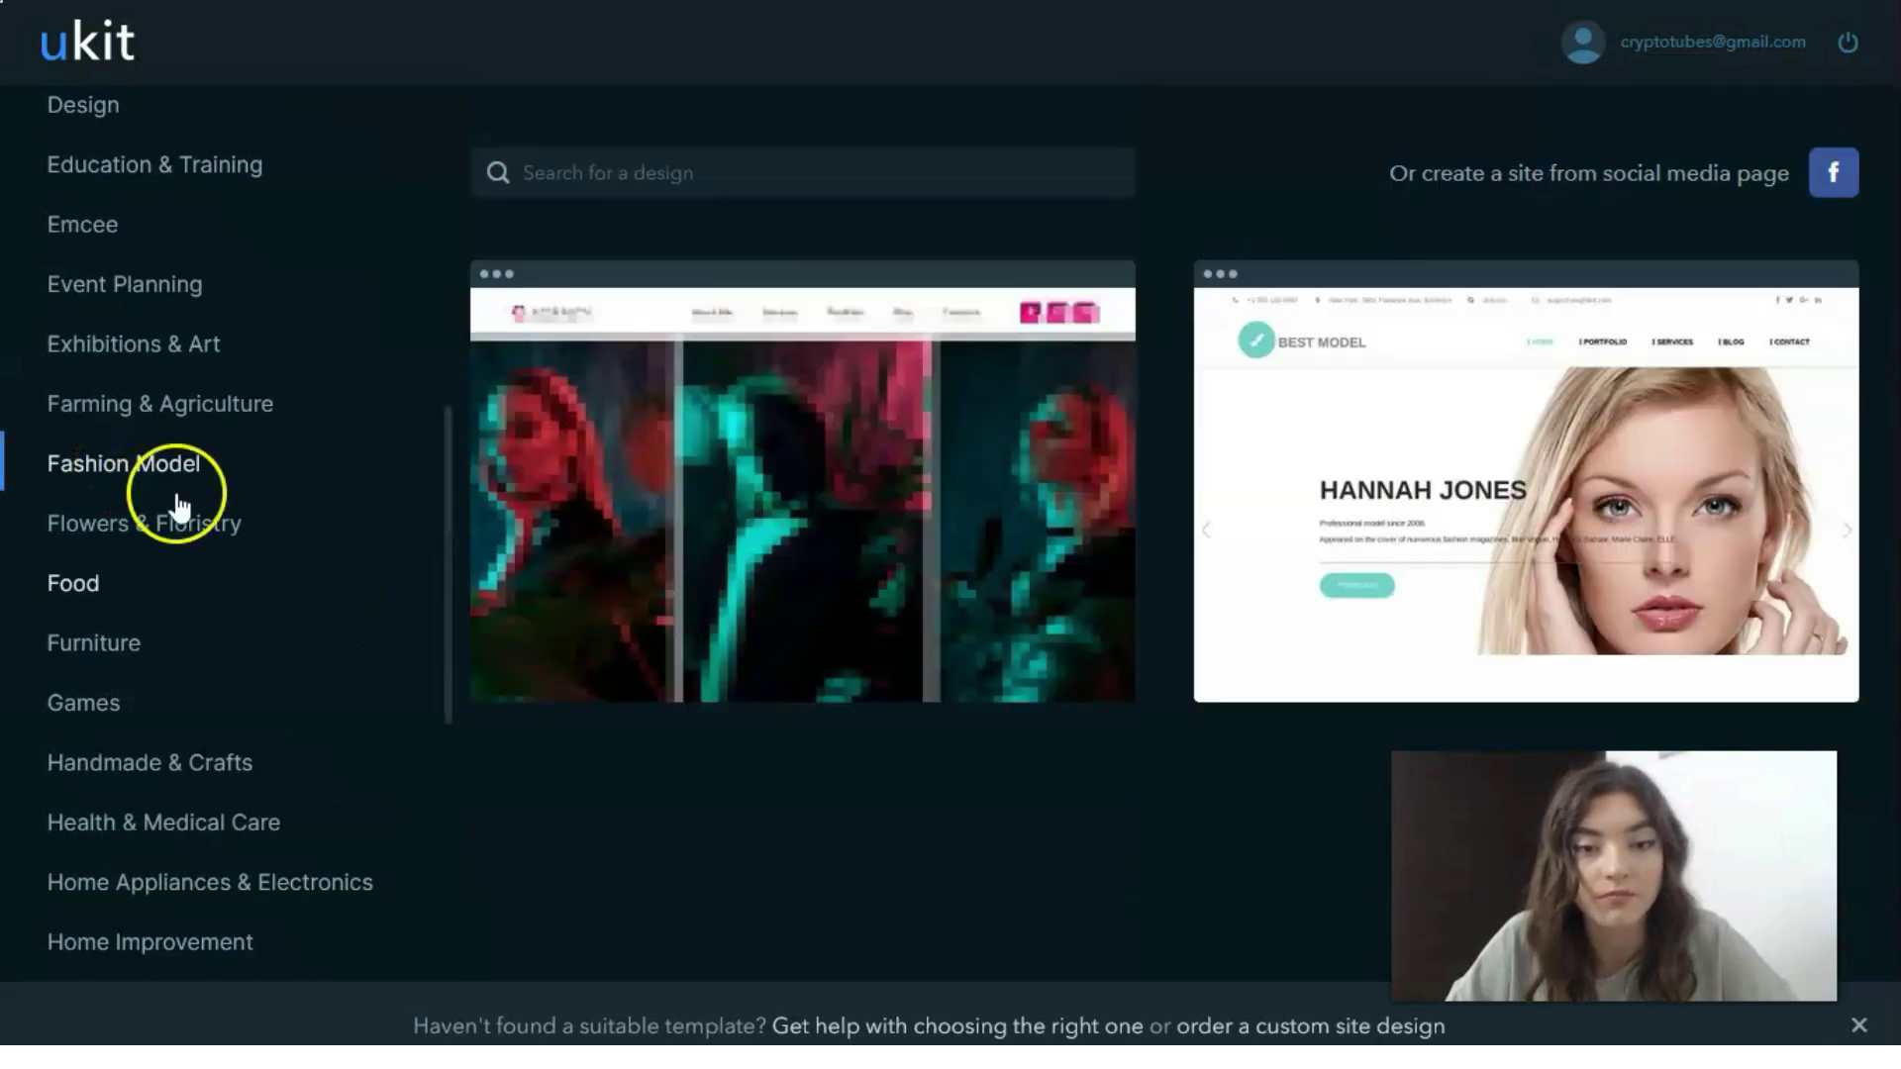
pyautogui.click(144, 527)
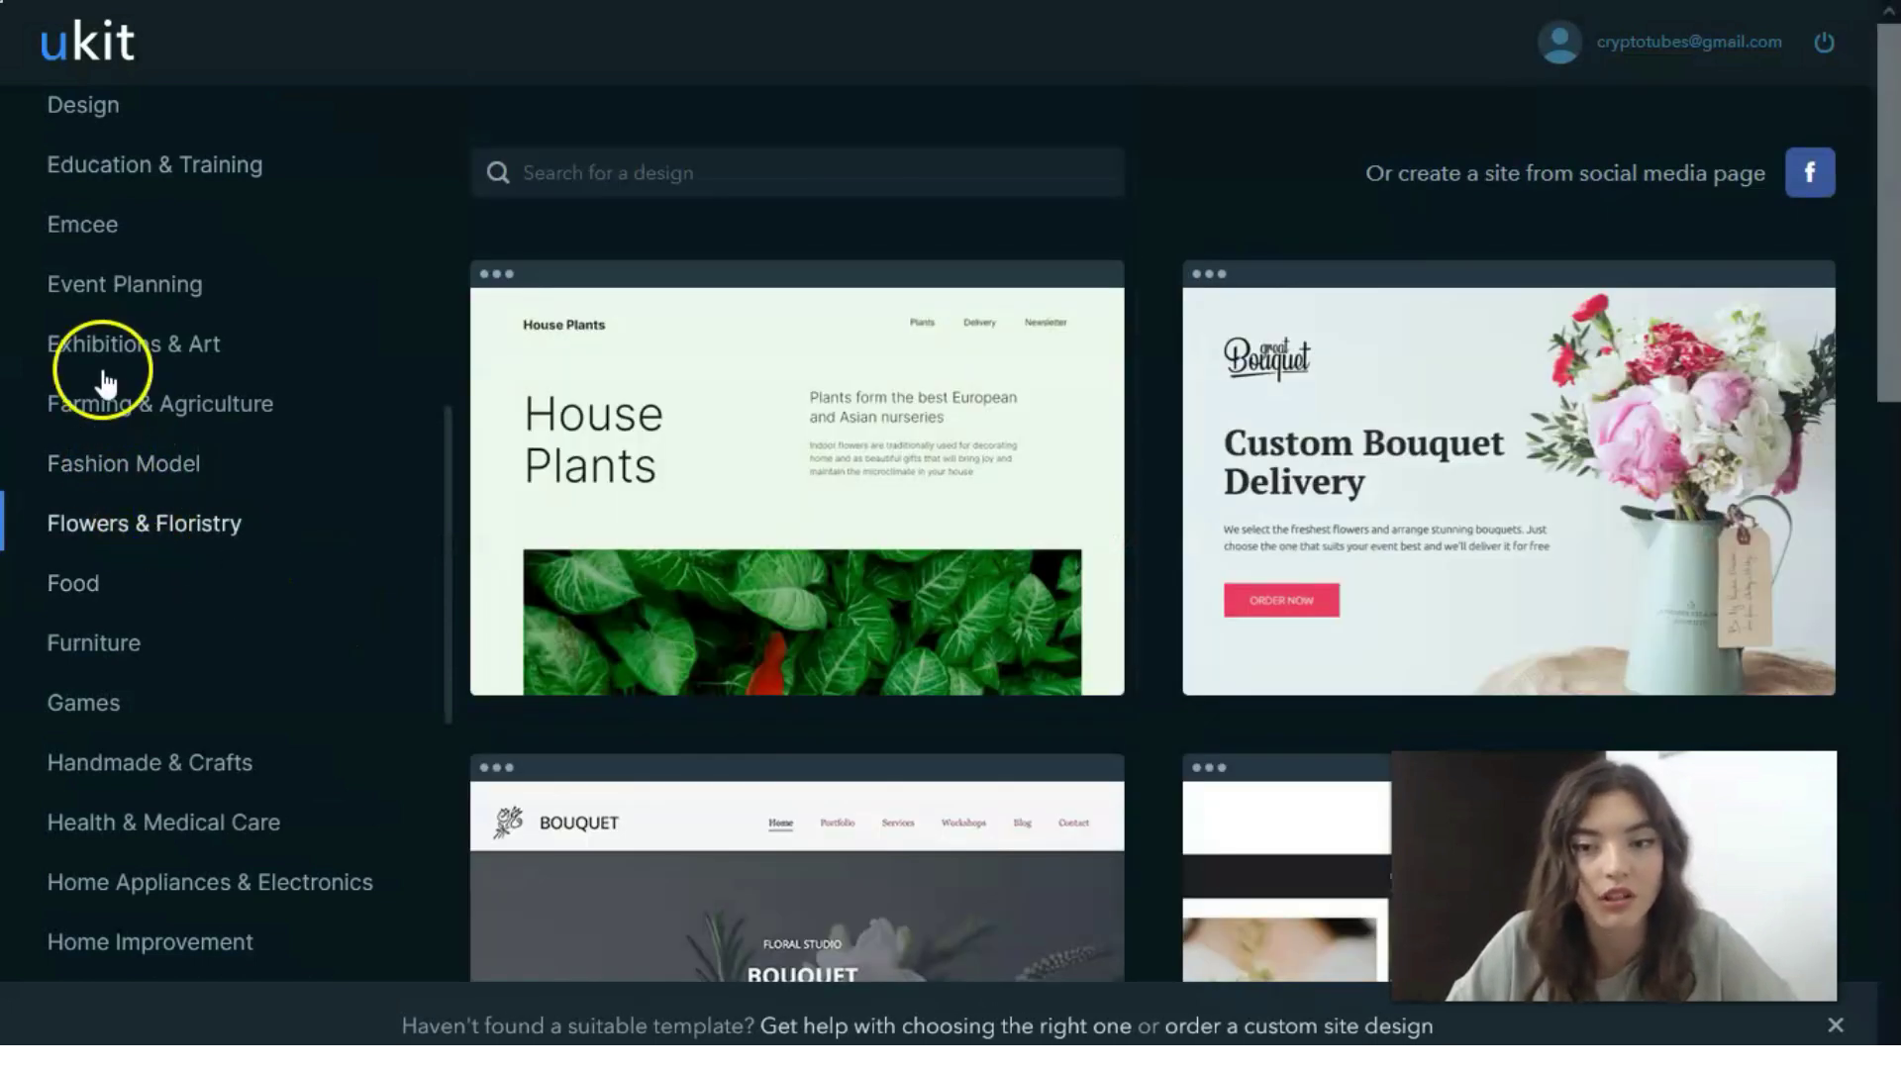
pyautogui.scroll(-12, 1150, 578)
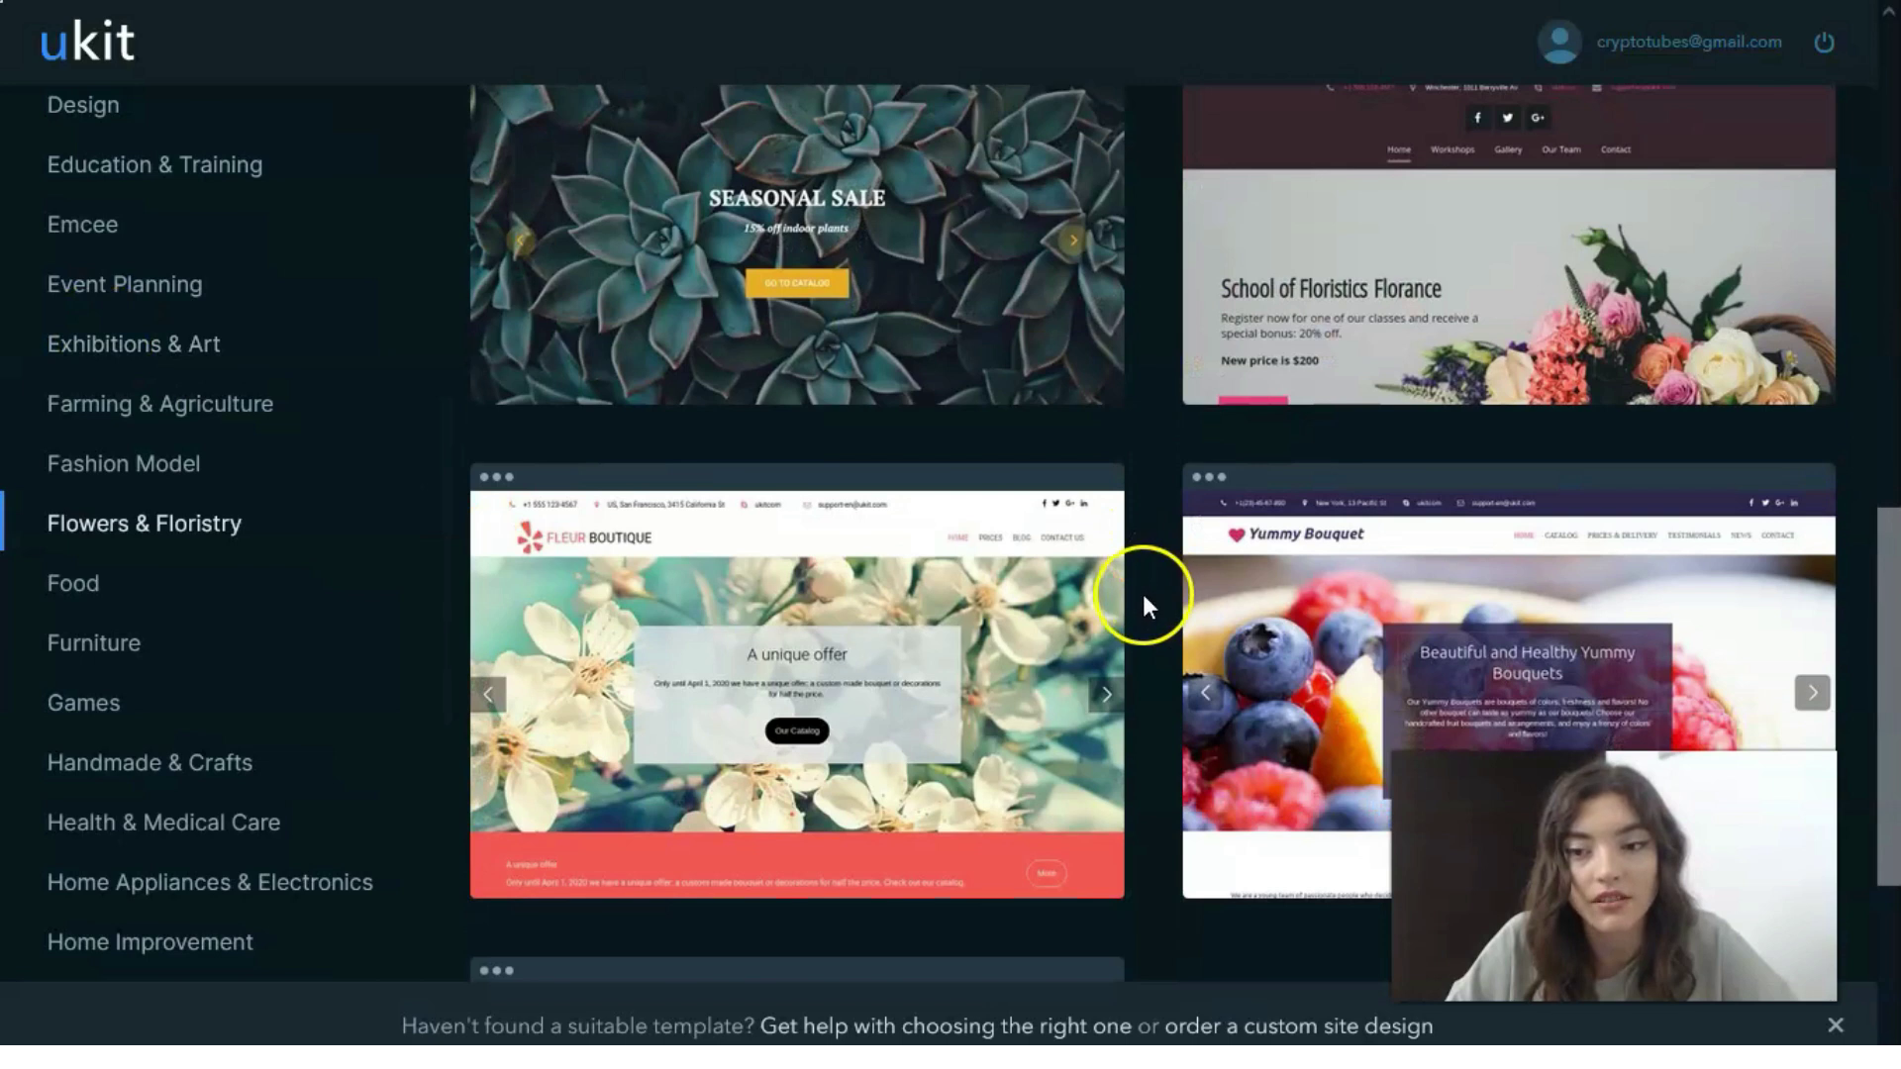
pyautogui.scroll(-2, 1118, 602)
pyautogui.scroll(10, 305, 545)
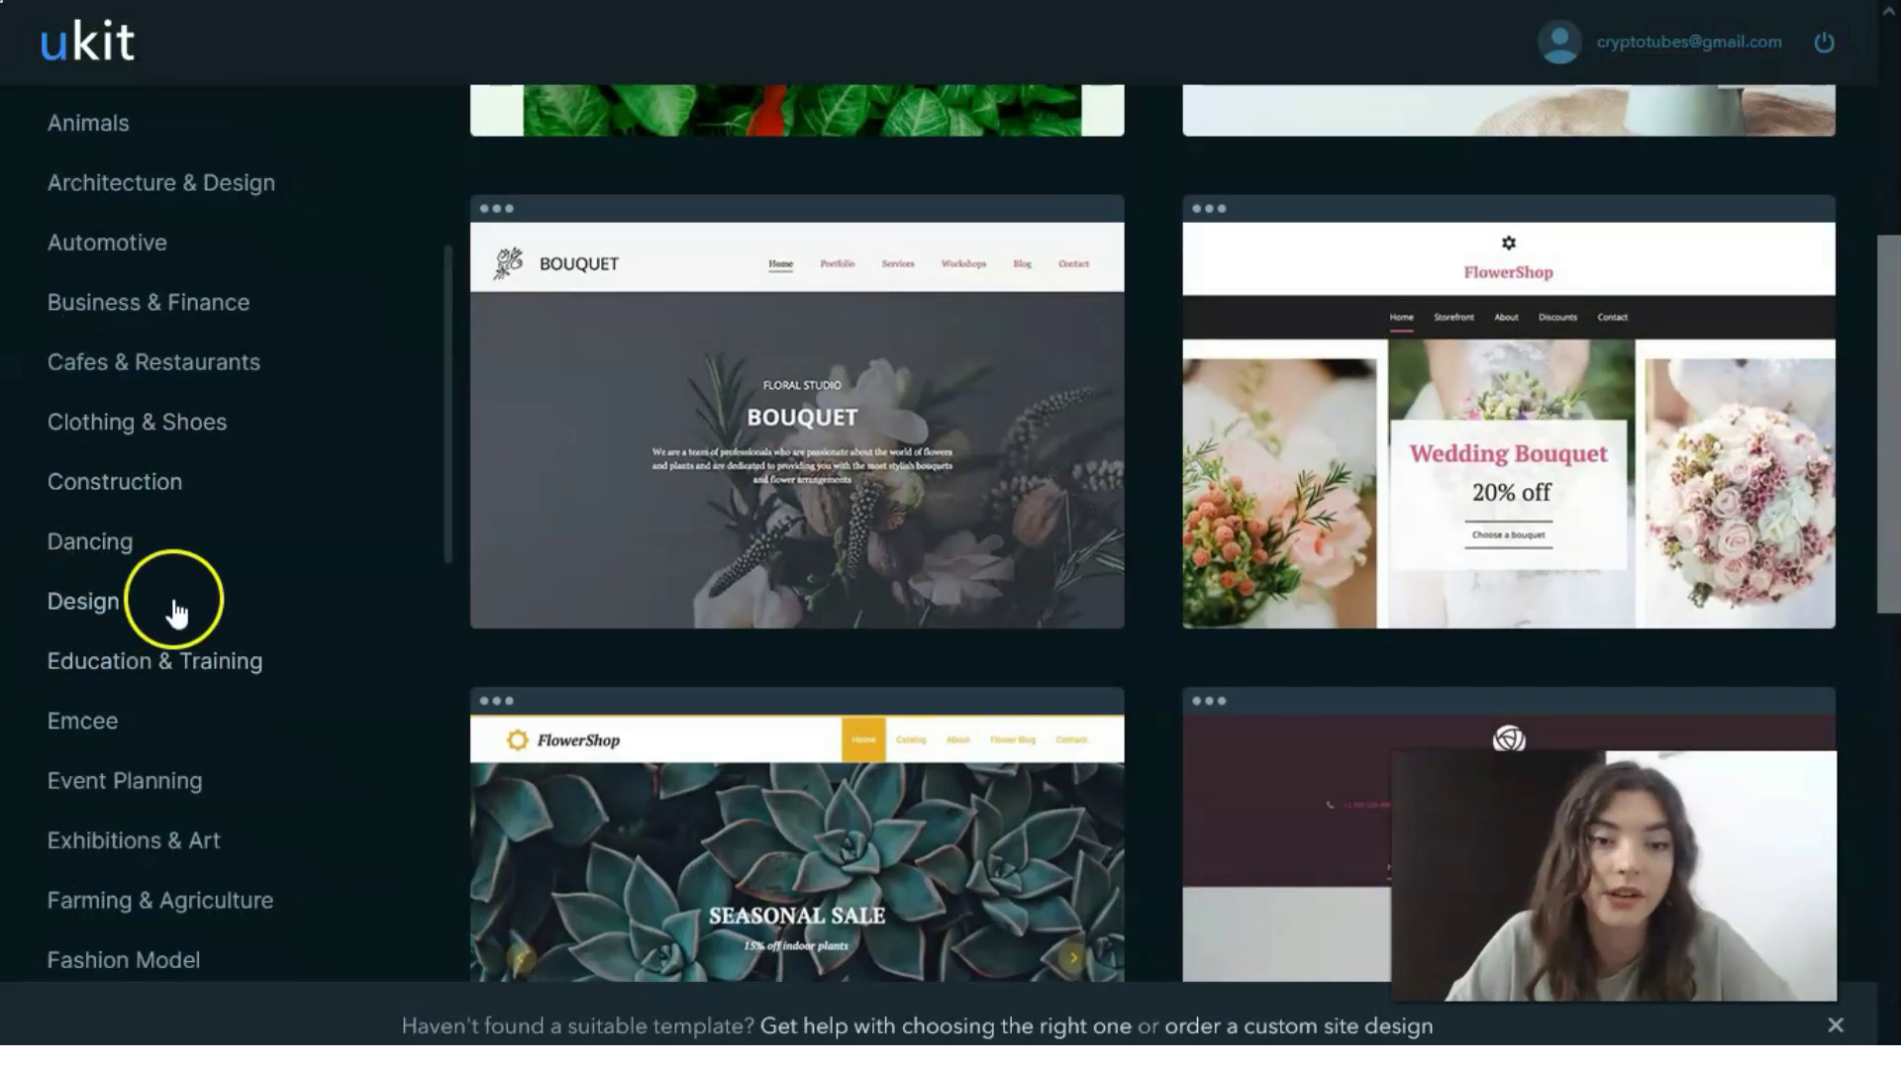
pyautogui.click(129, 483)
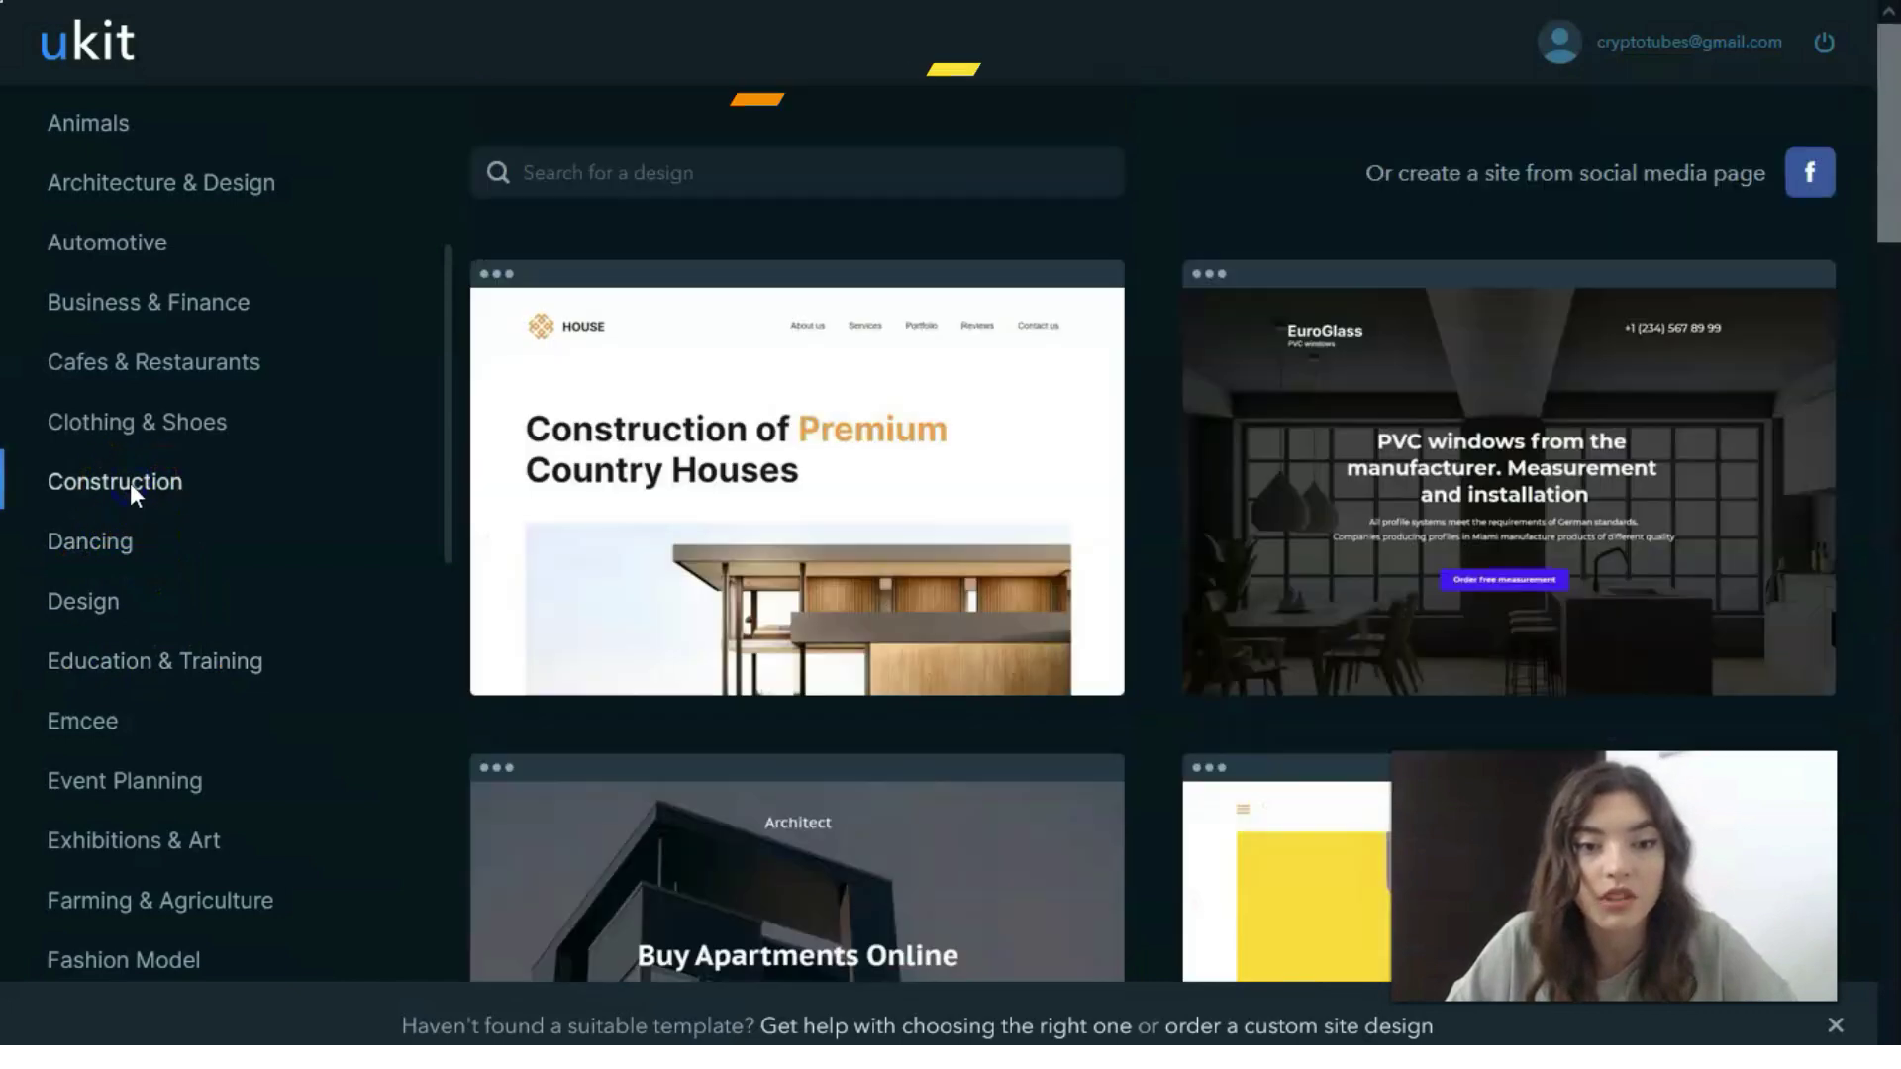
pyautogui.scroll(-15, 887, 577)
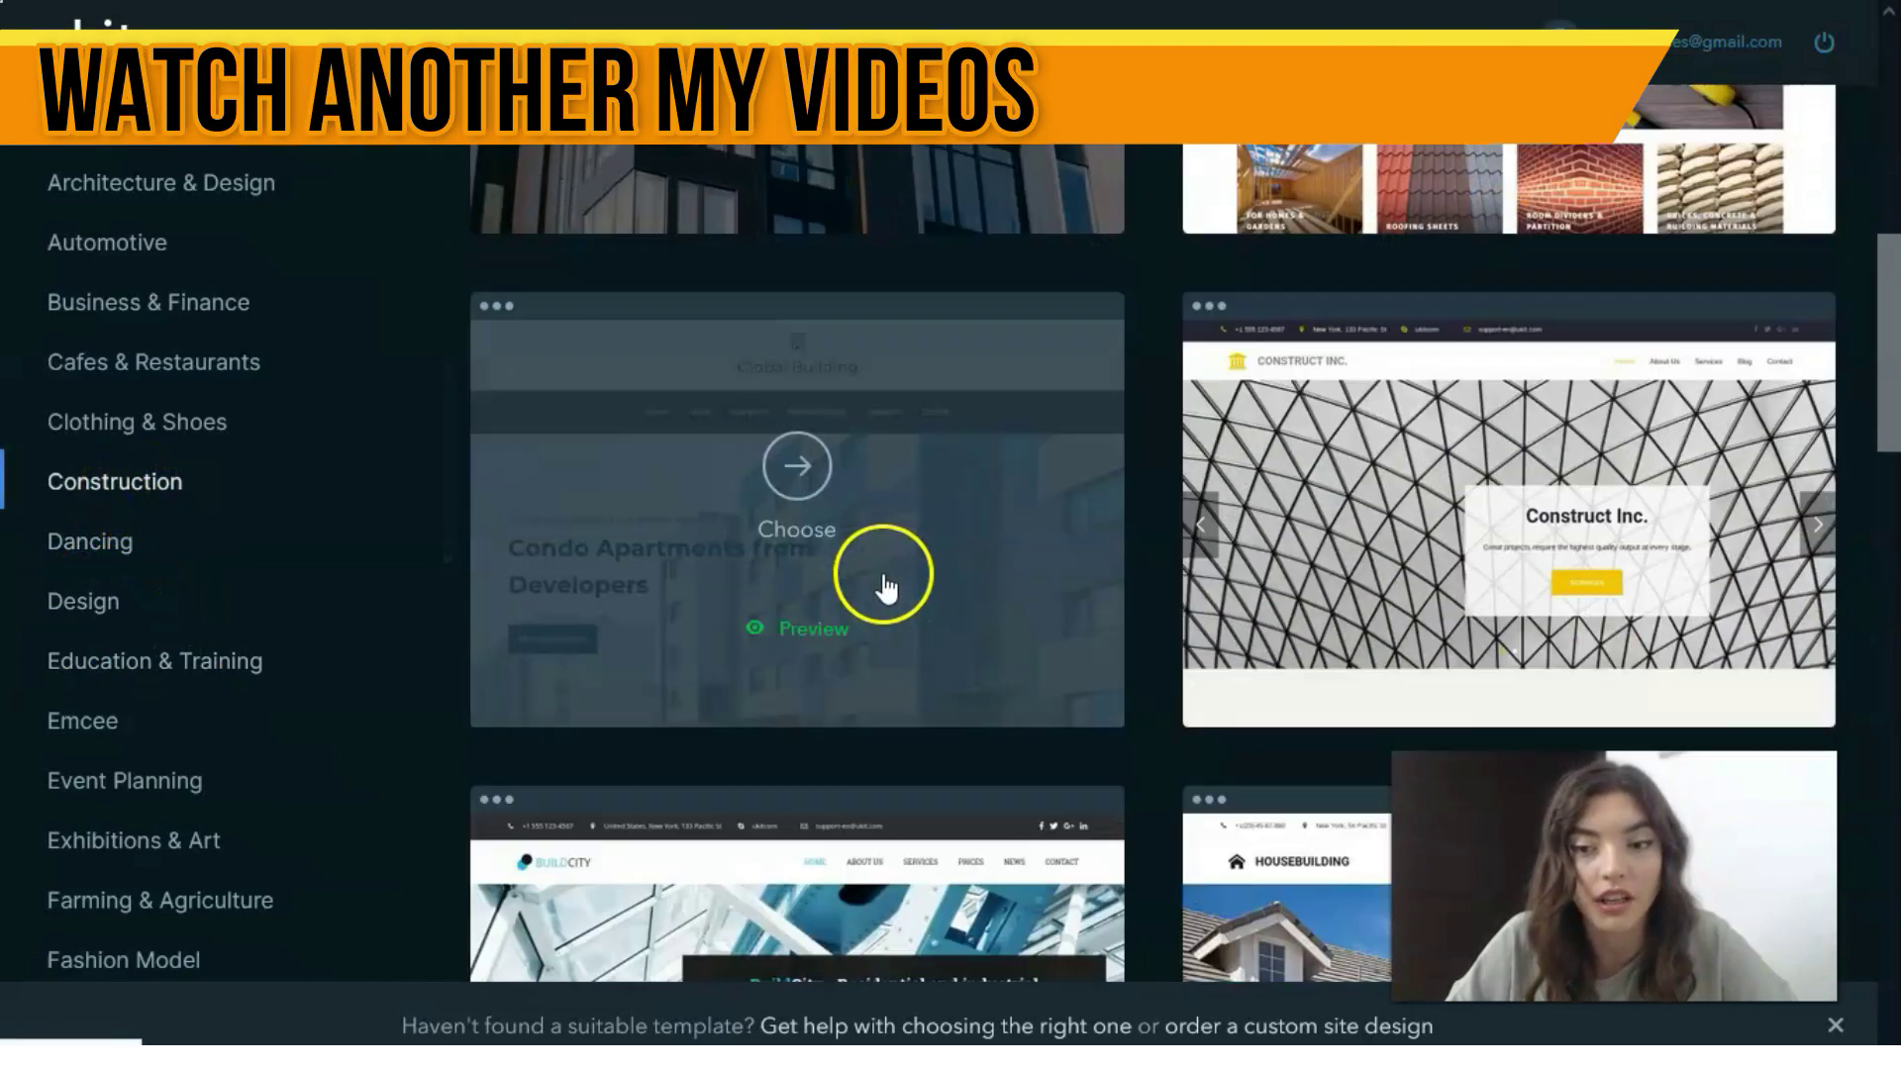
pyautogui.scroll(6, 866, 565)
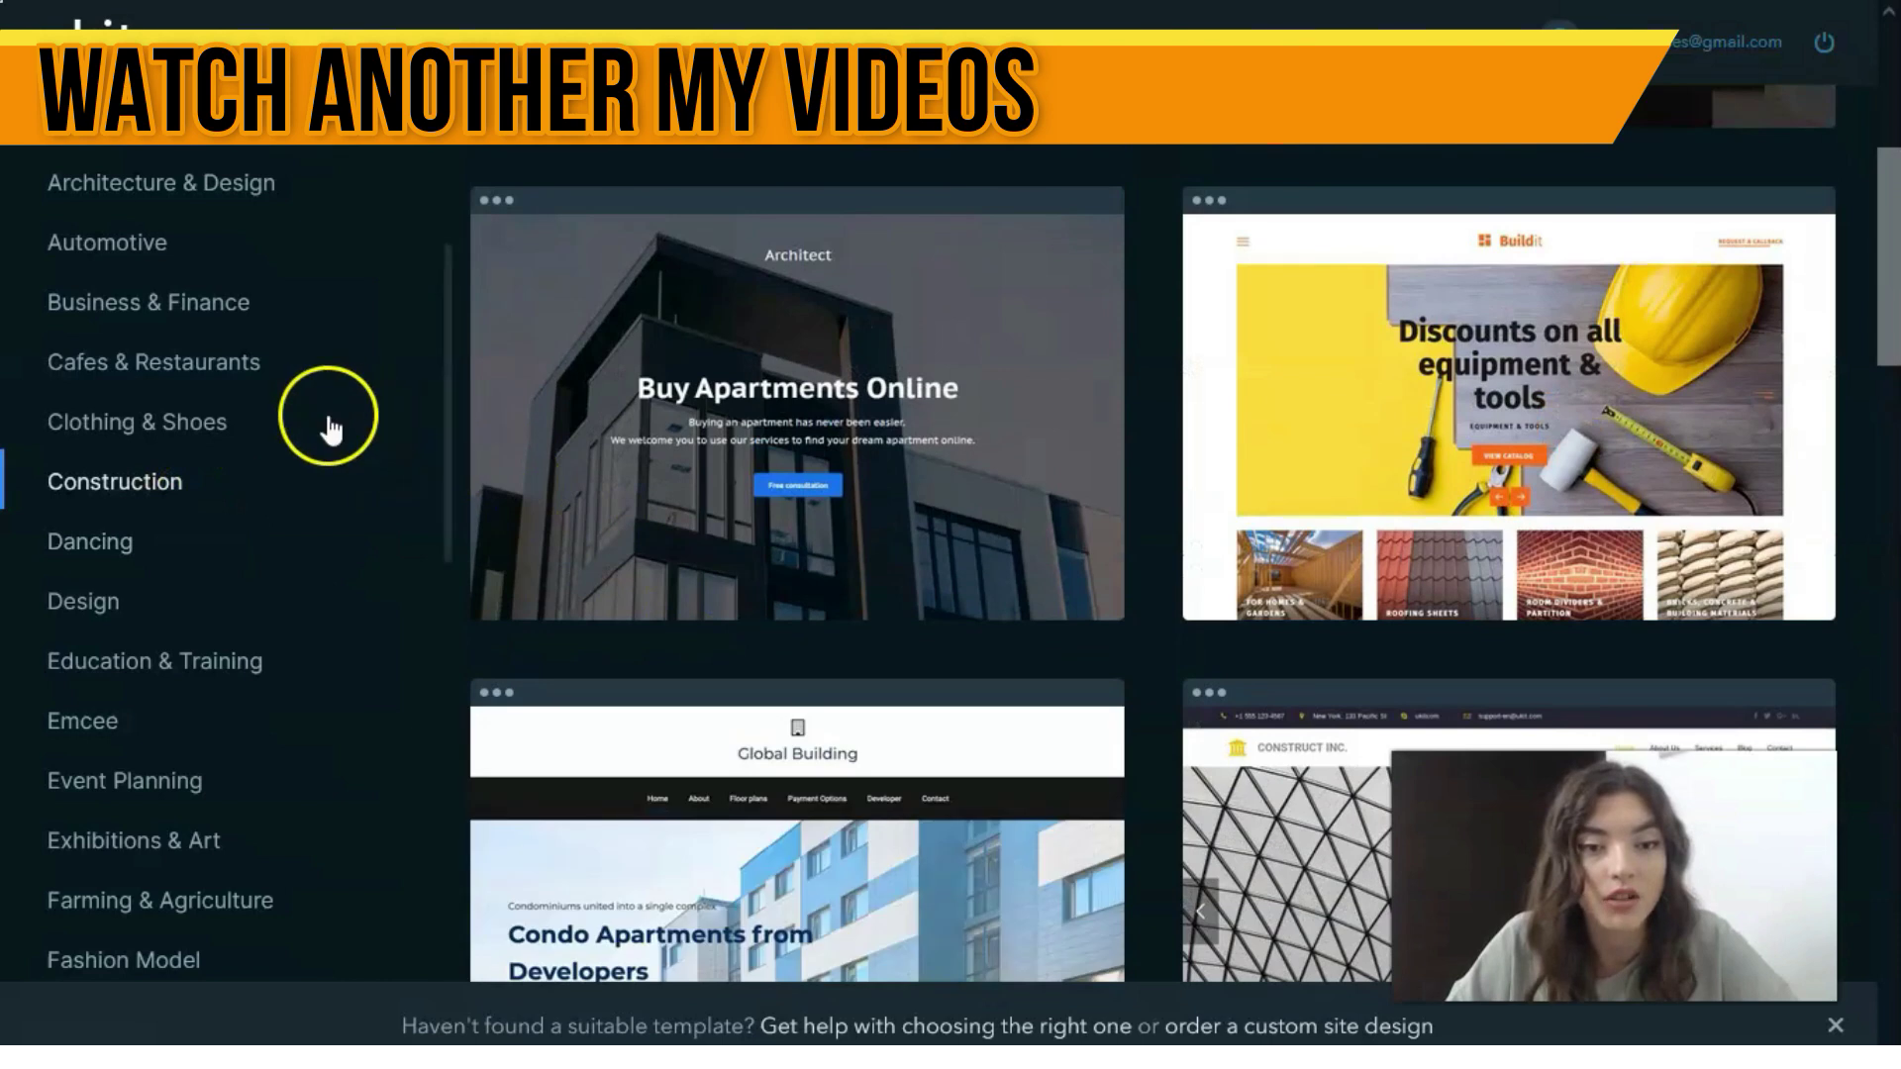
# Filter the gallery to Clothing & Shoes and scroll to the Little Sunshine design.
pyautogui.click(198, 423)
pyautogui.scroll(-8, 1238, 584)
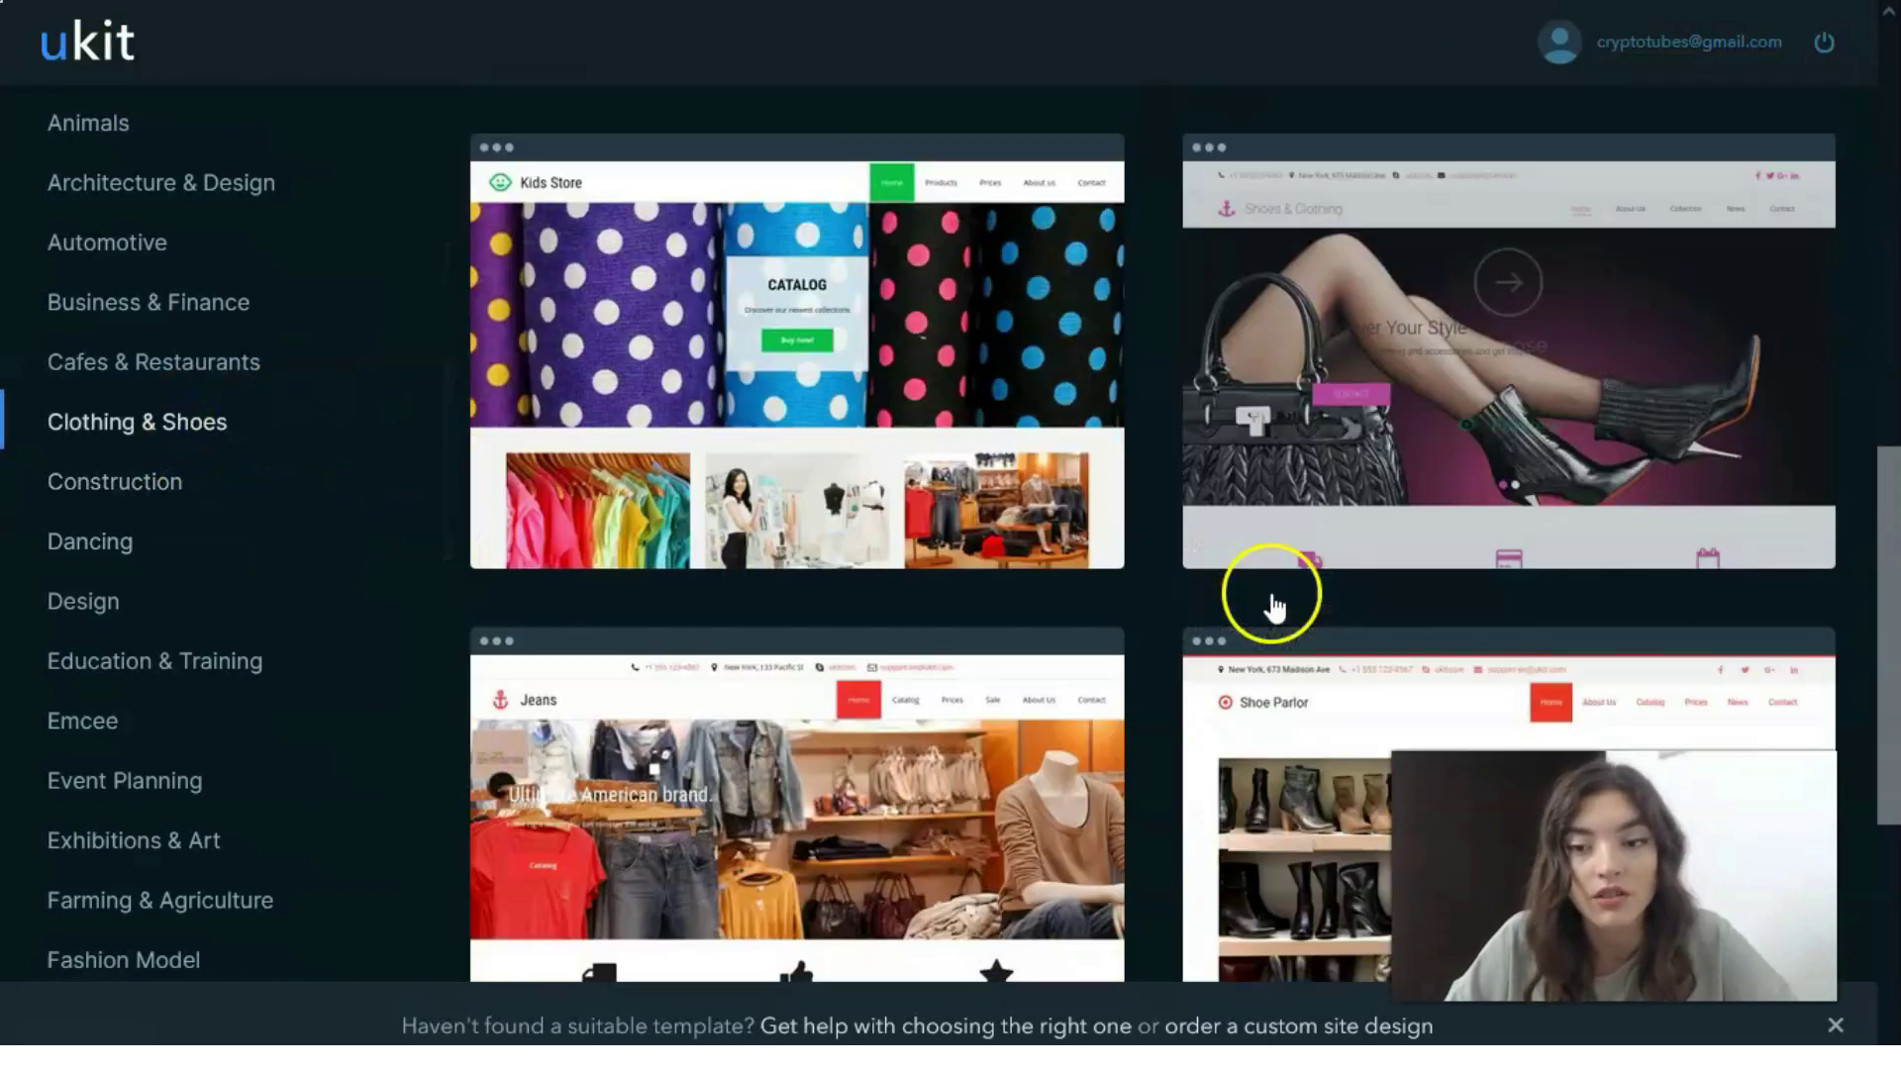
pyautogui.scroll(1, 1158, 594)
pyautogui.scroll(-3, 1146, 594)
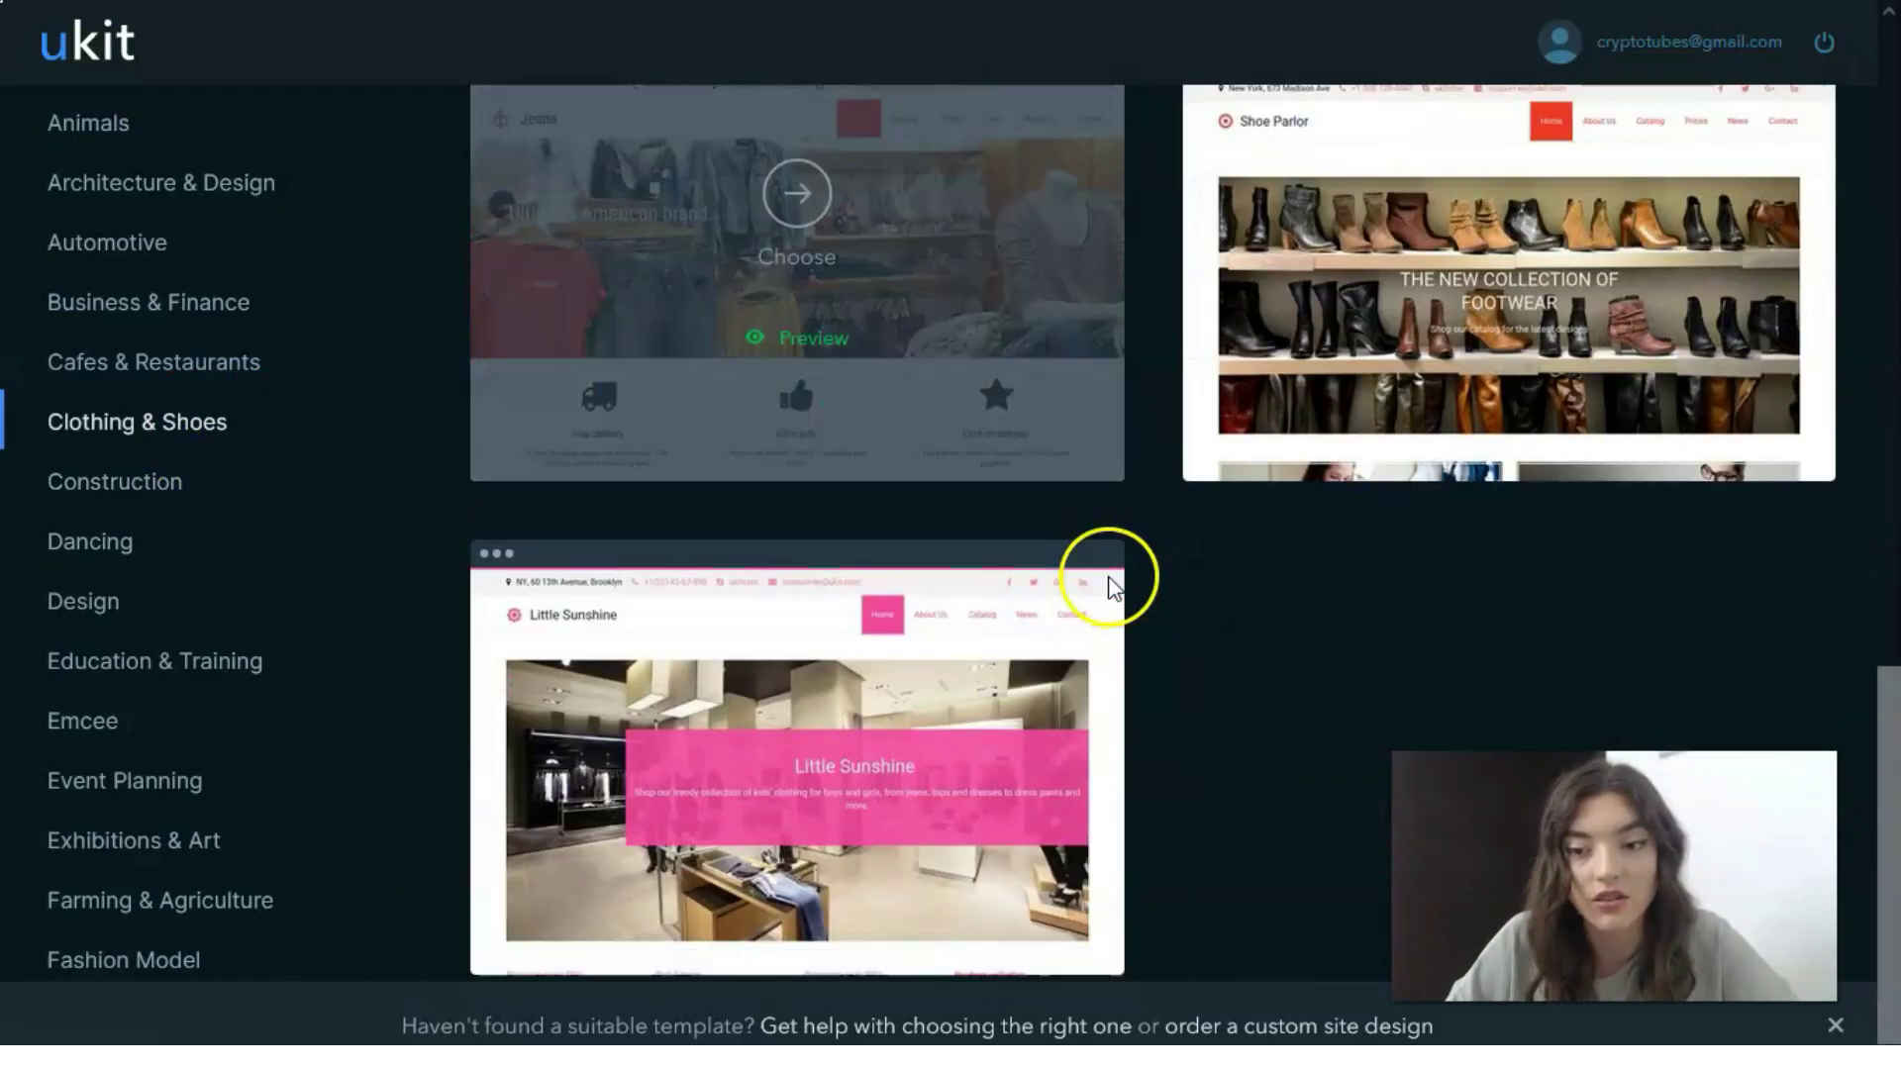
pyautogui.moveTo(756, 806)
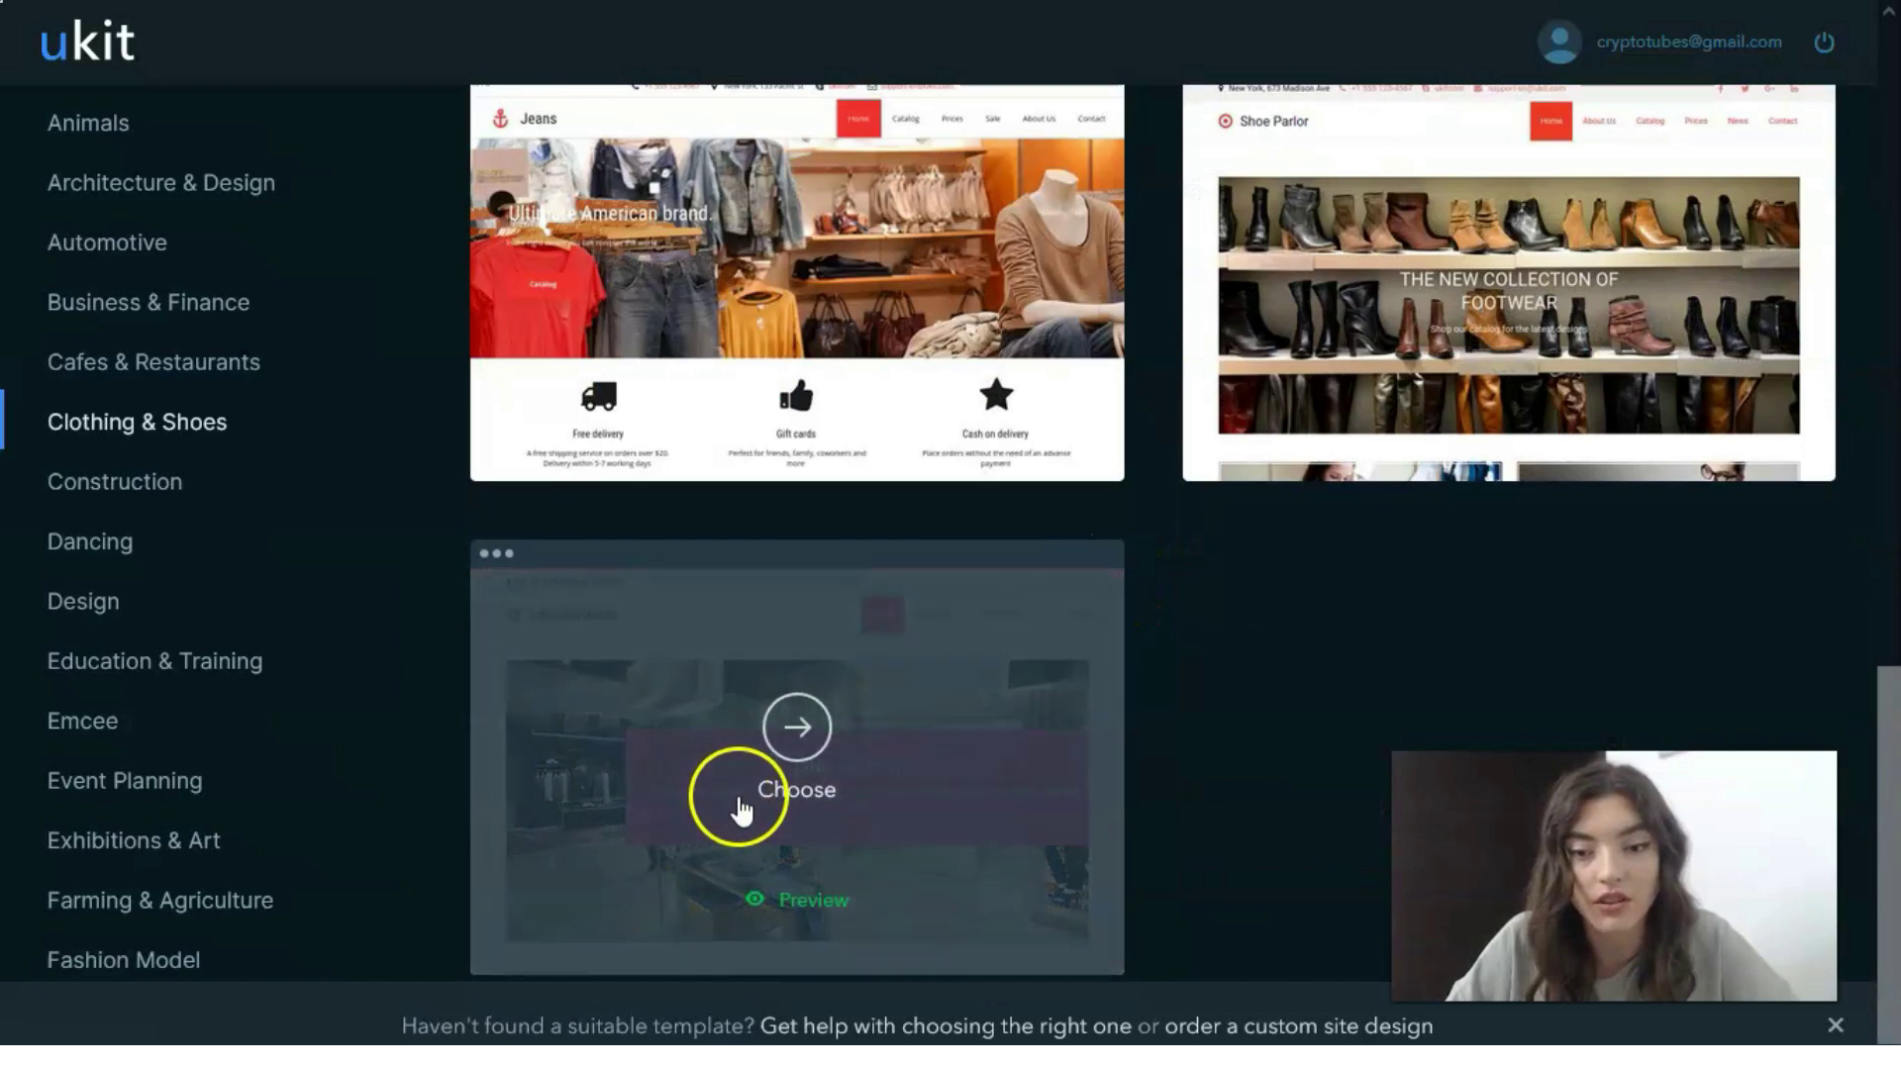
pyautogui.click(833, 903)
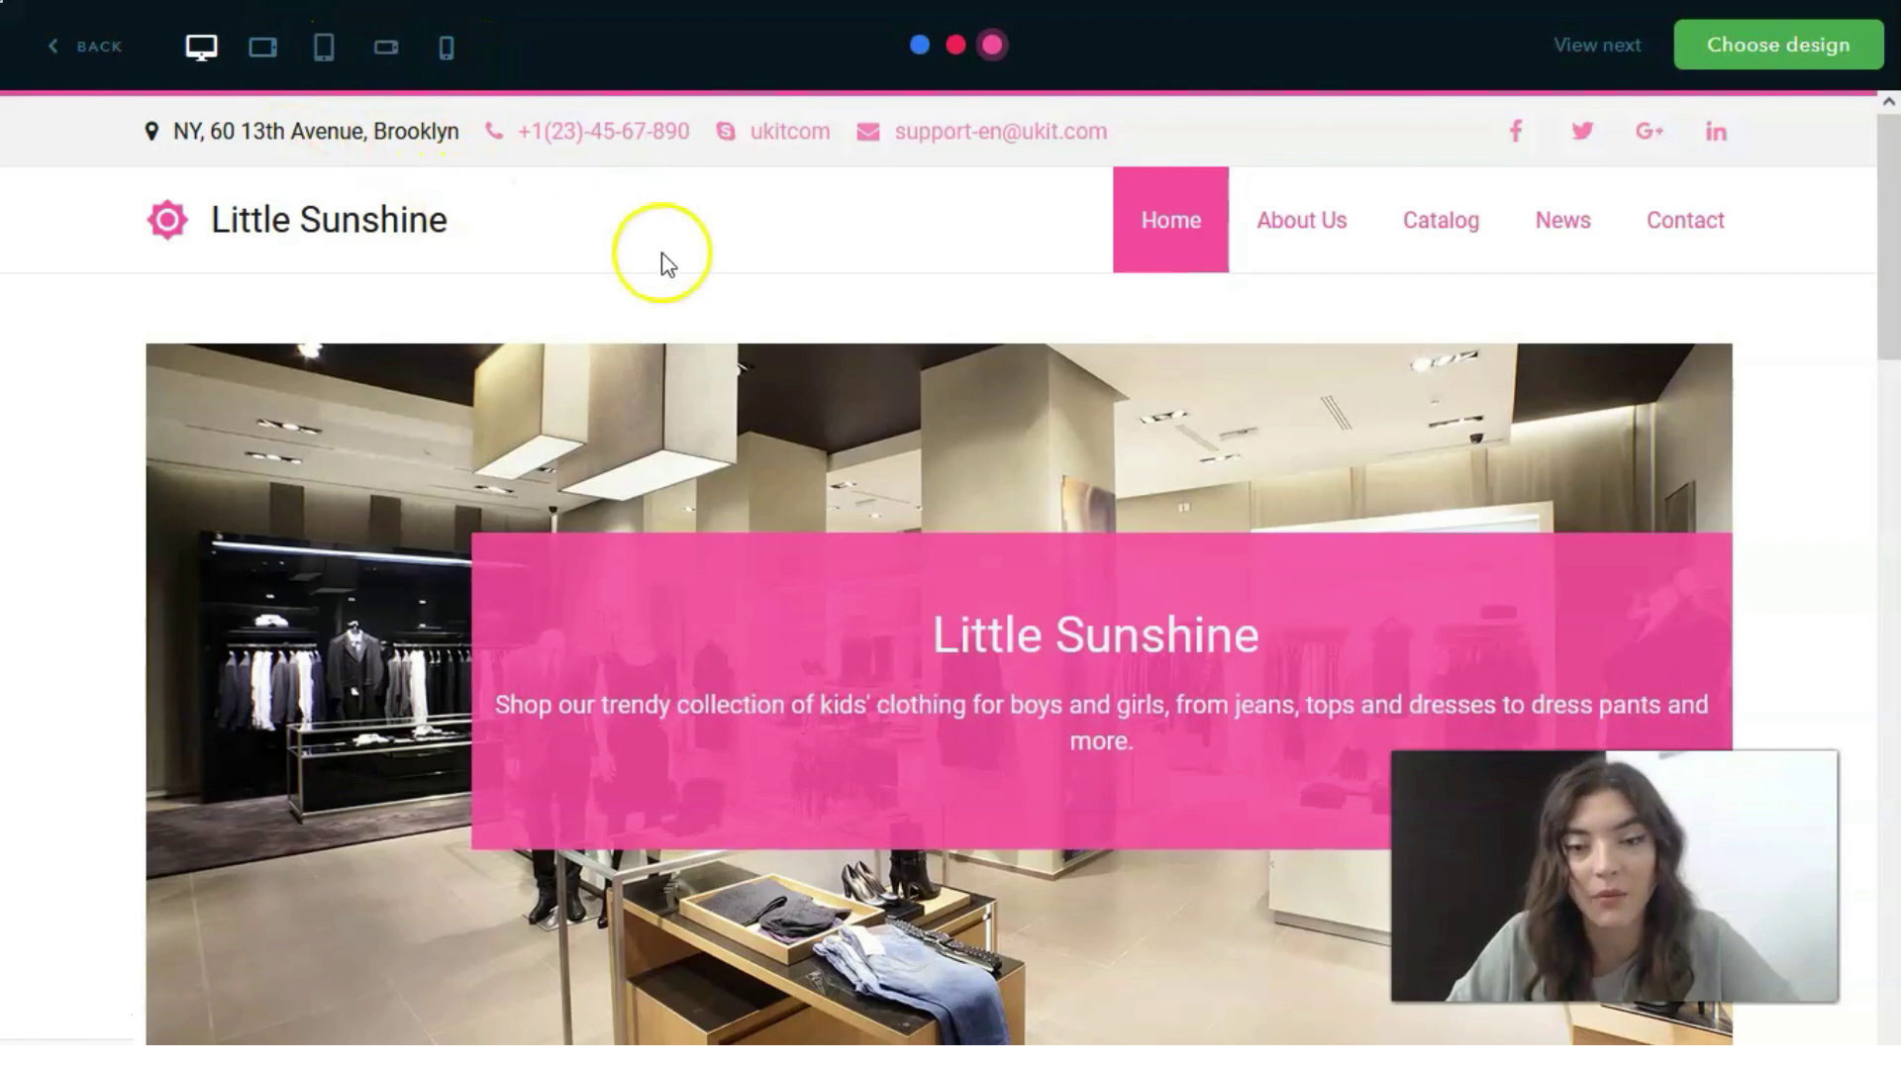
pyautogui.scroll(-8, 723, 383)
pyautogui.scroll(-15, 723, 389)
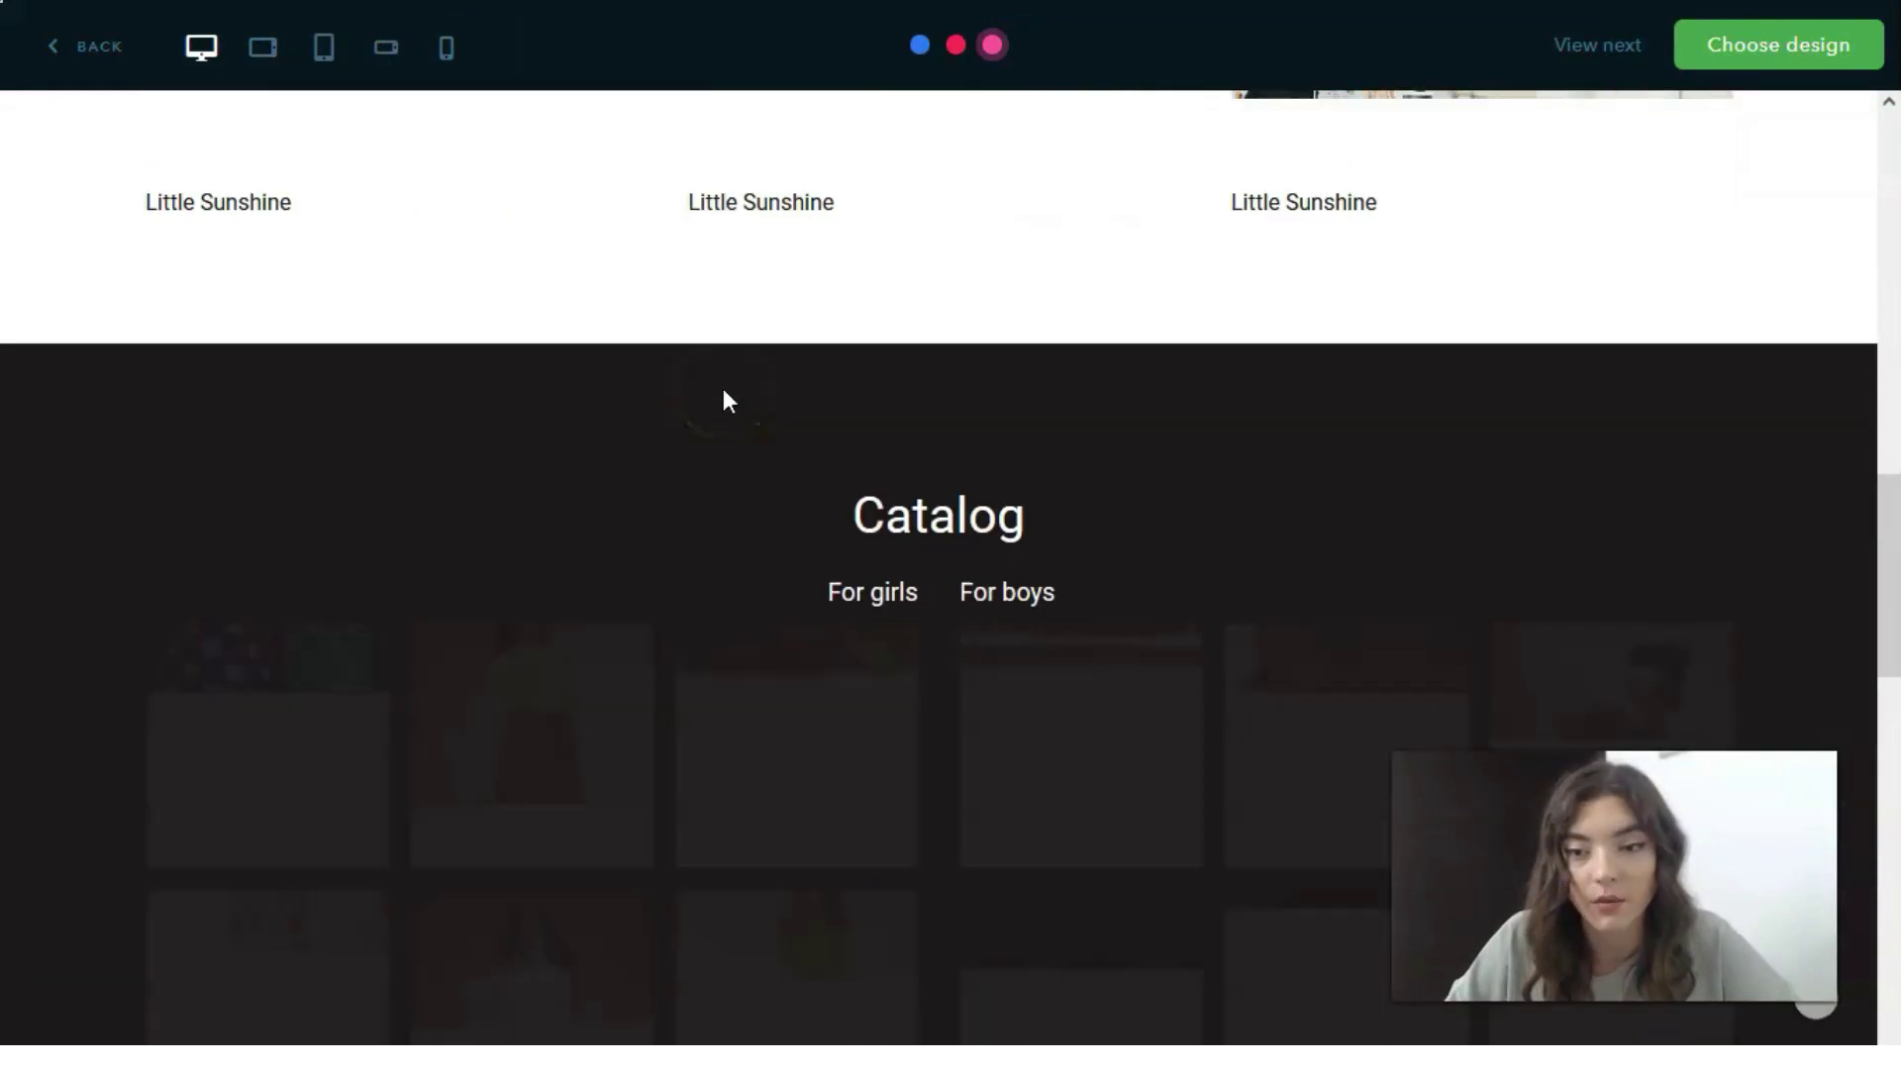
pyautogui.scroll(-8, 745, 406)
pyautogui.scroll(10, 745, 396)
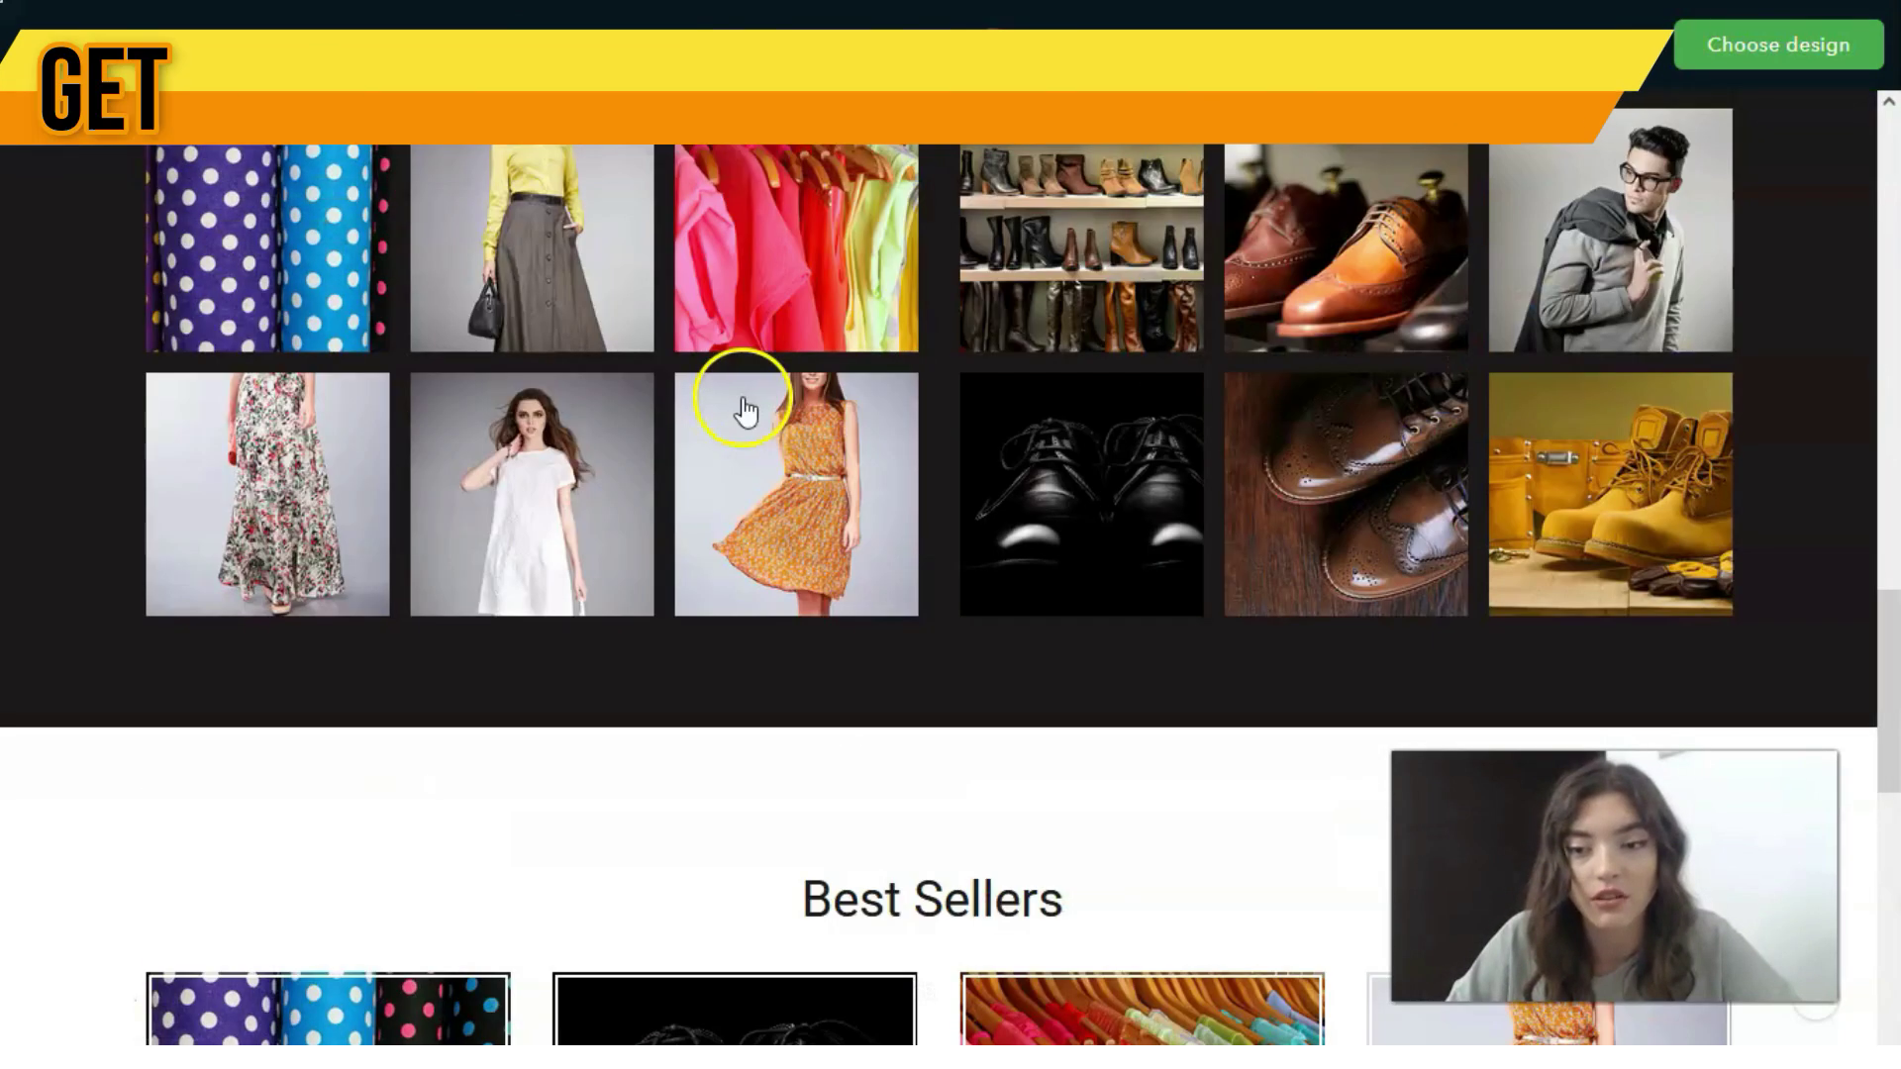
pyautogui.scroll(9, 744, 396)
pyautogui.scroll(-13, 747, 396)
pyautogui.scroll(-7, 745, 396)
pyautogui.scroll(20, 742, 396)
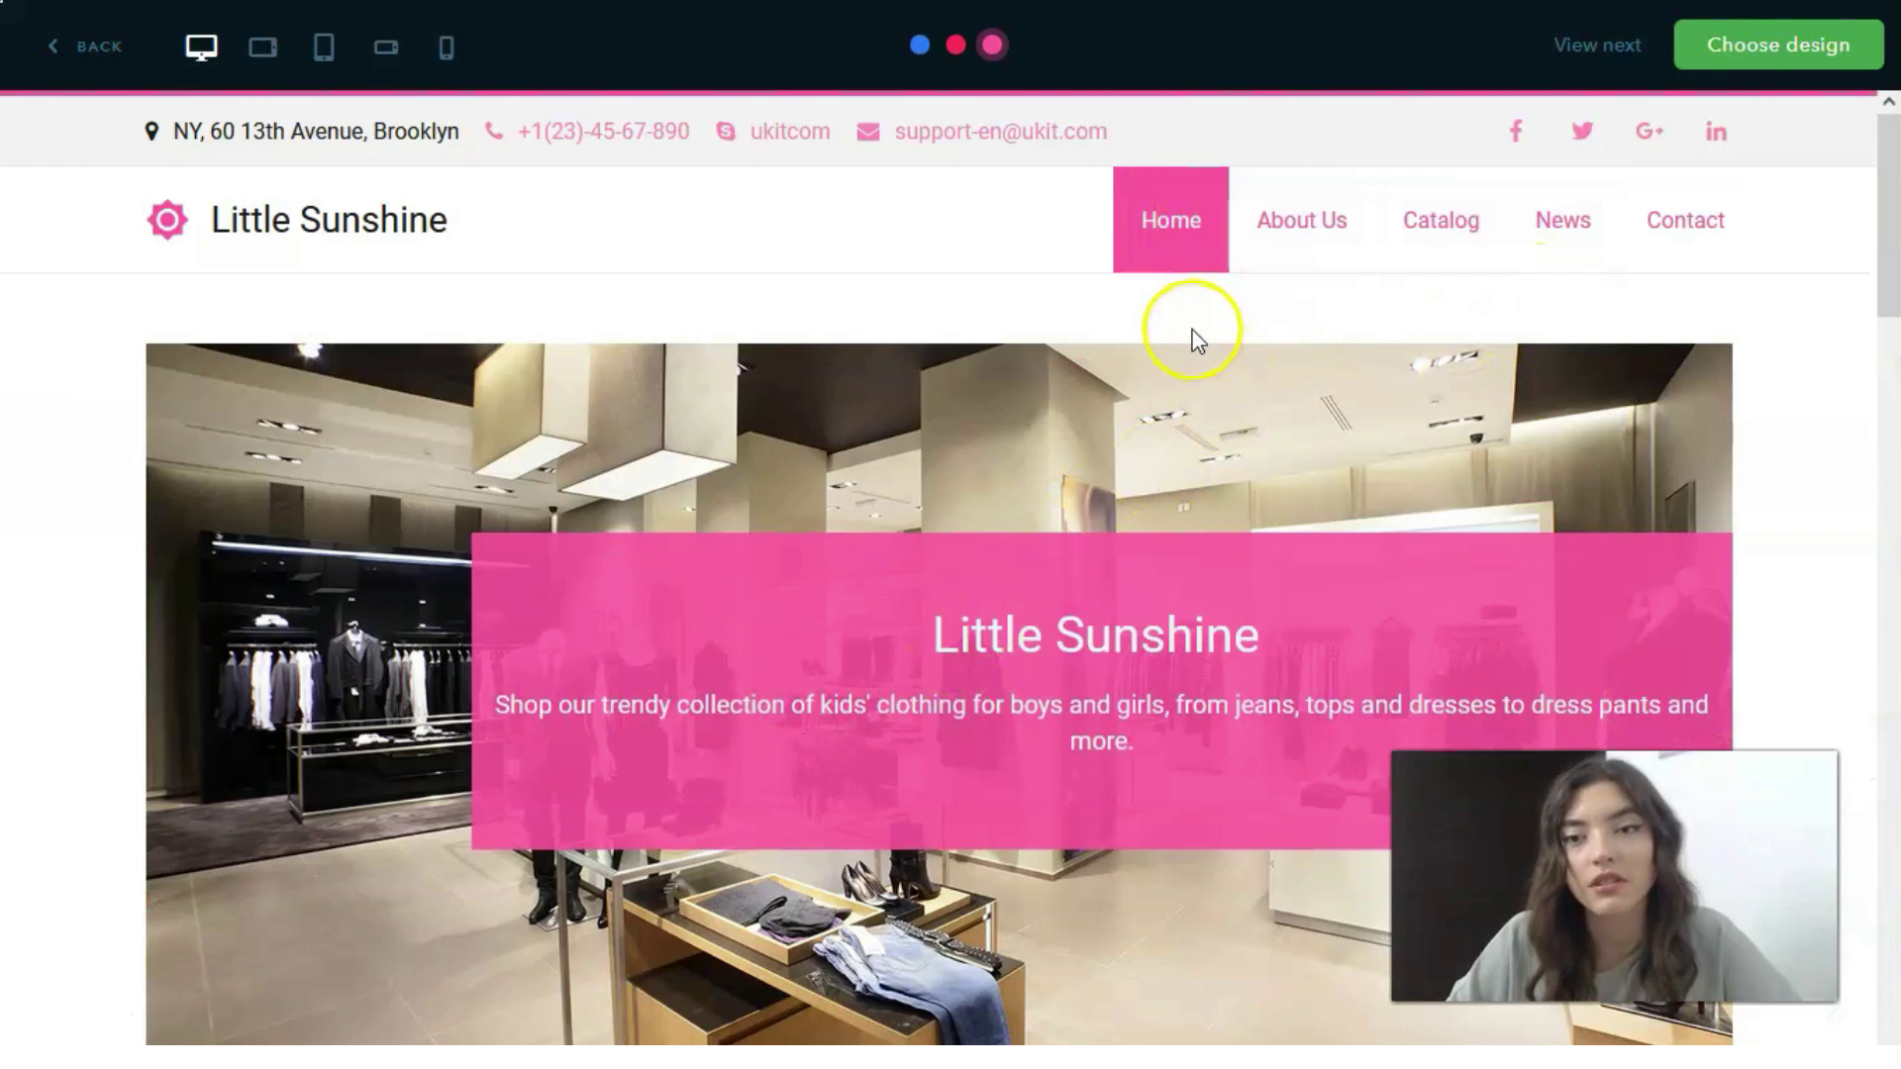
# Open the Little Sunshine template's About Us page and scroll through it.
pyautogui.click(1297, 240)
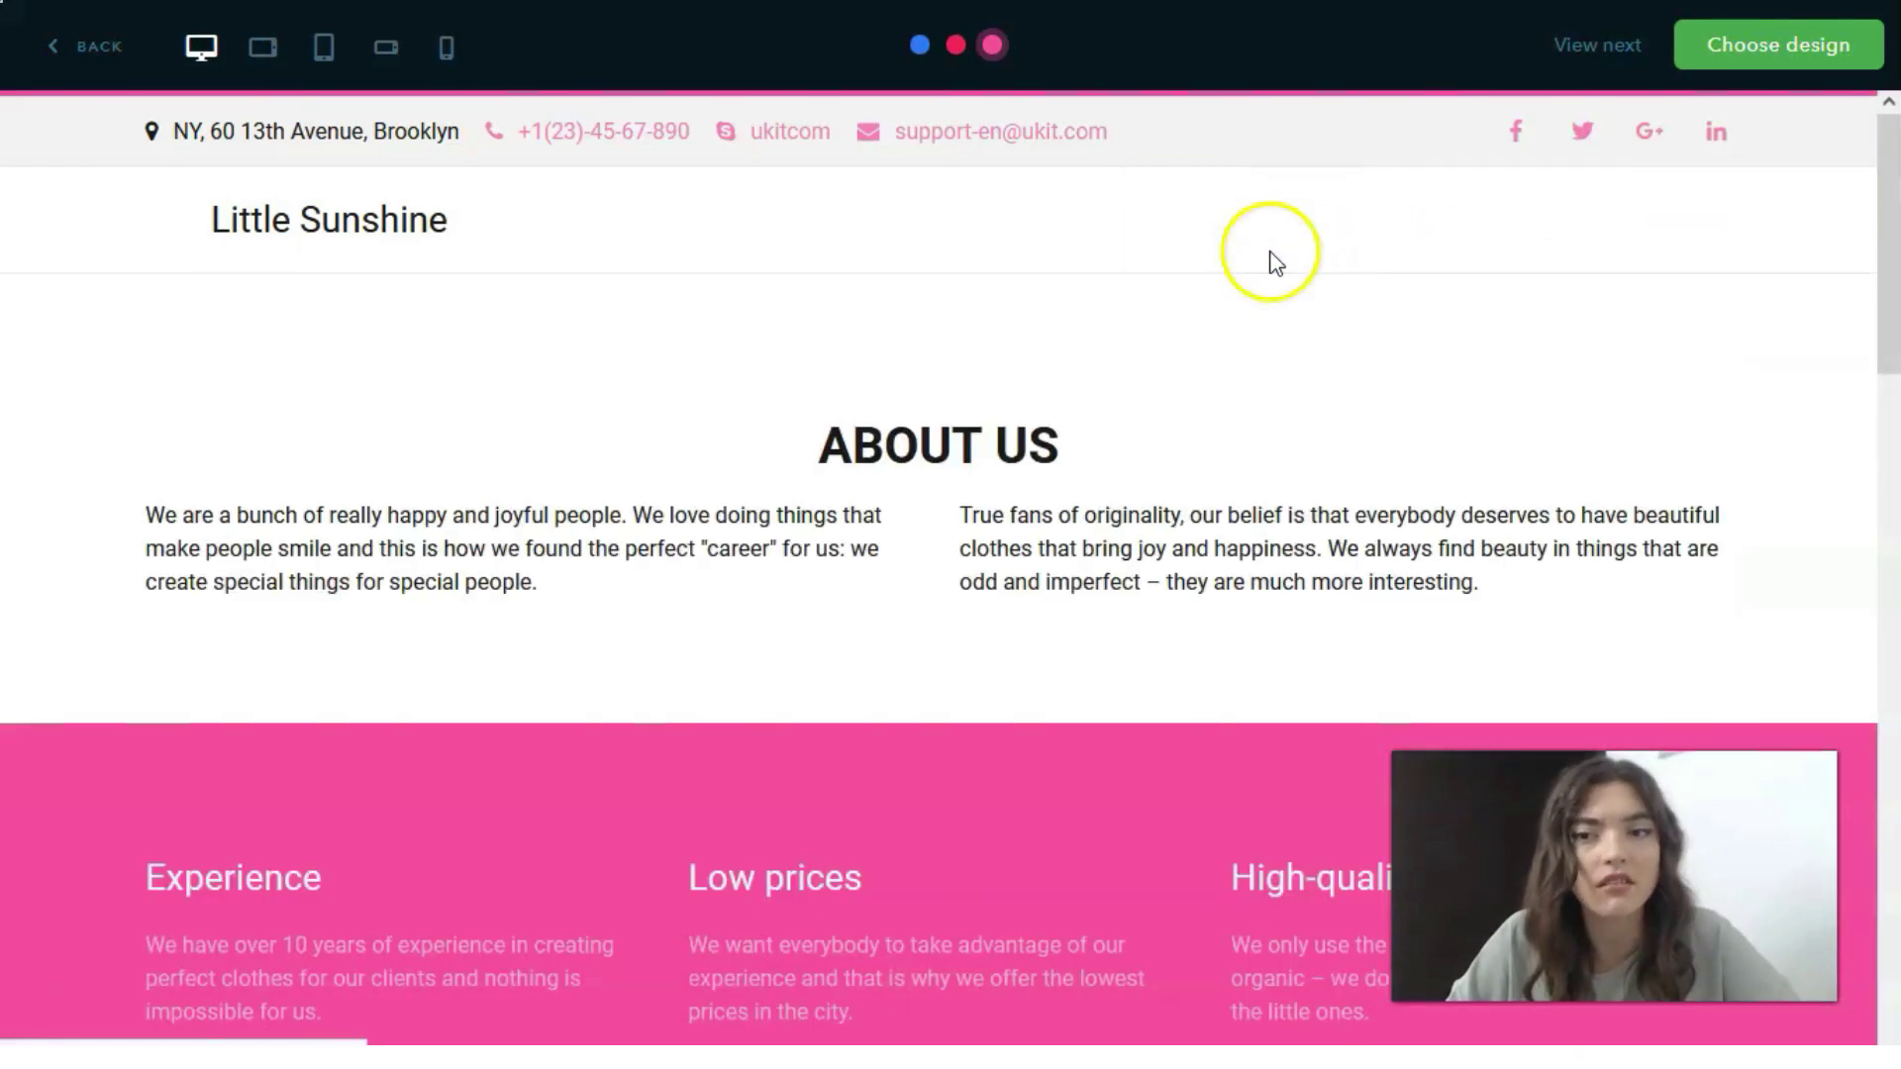
pyautogui.scroll(-15, 1268, 336)
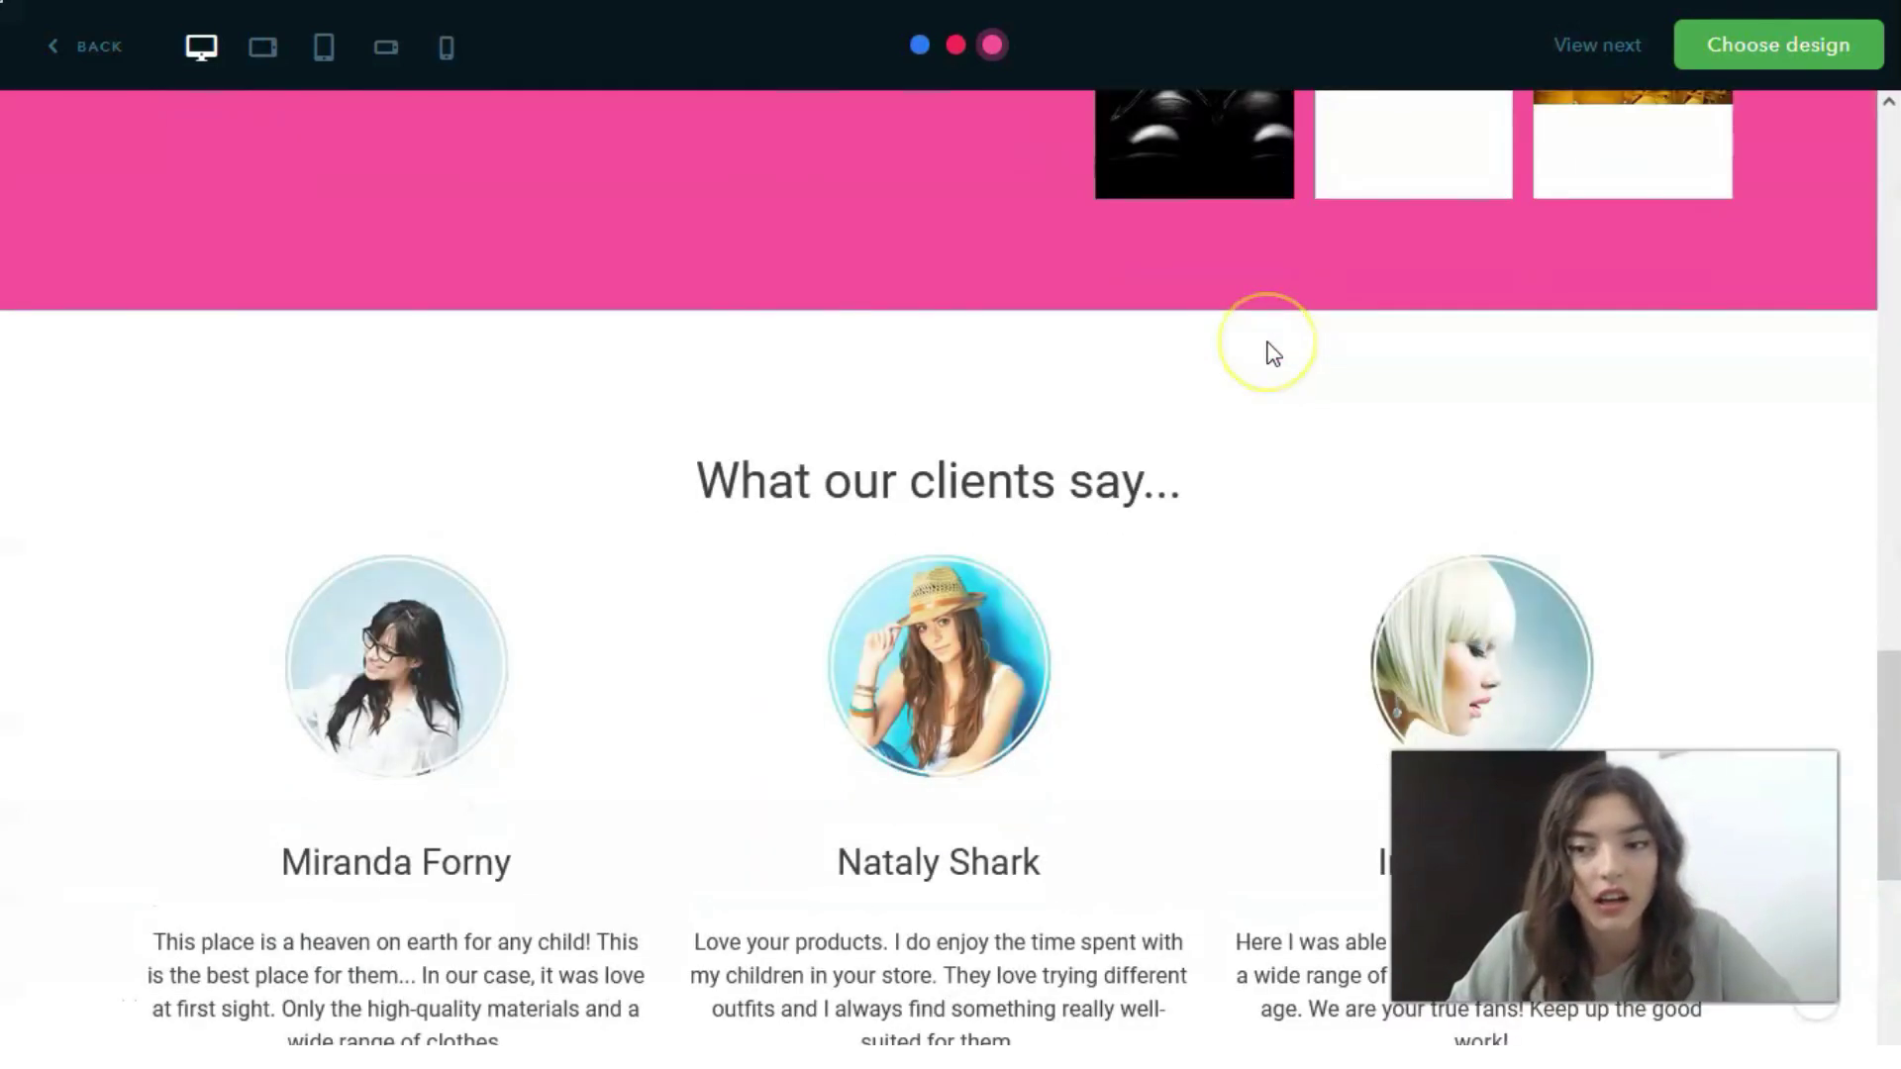
pyautogui.scroll(-5, 1272, 353)
pyautogui.scroll(20, 1264, 361)
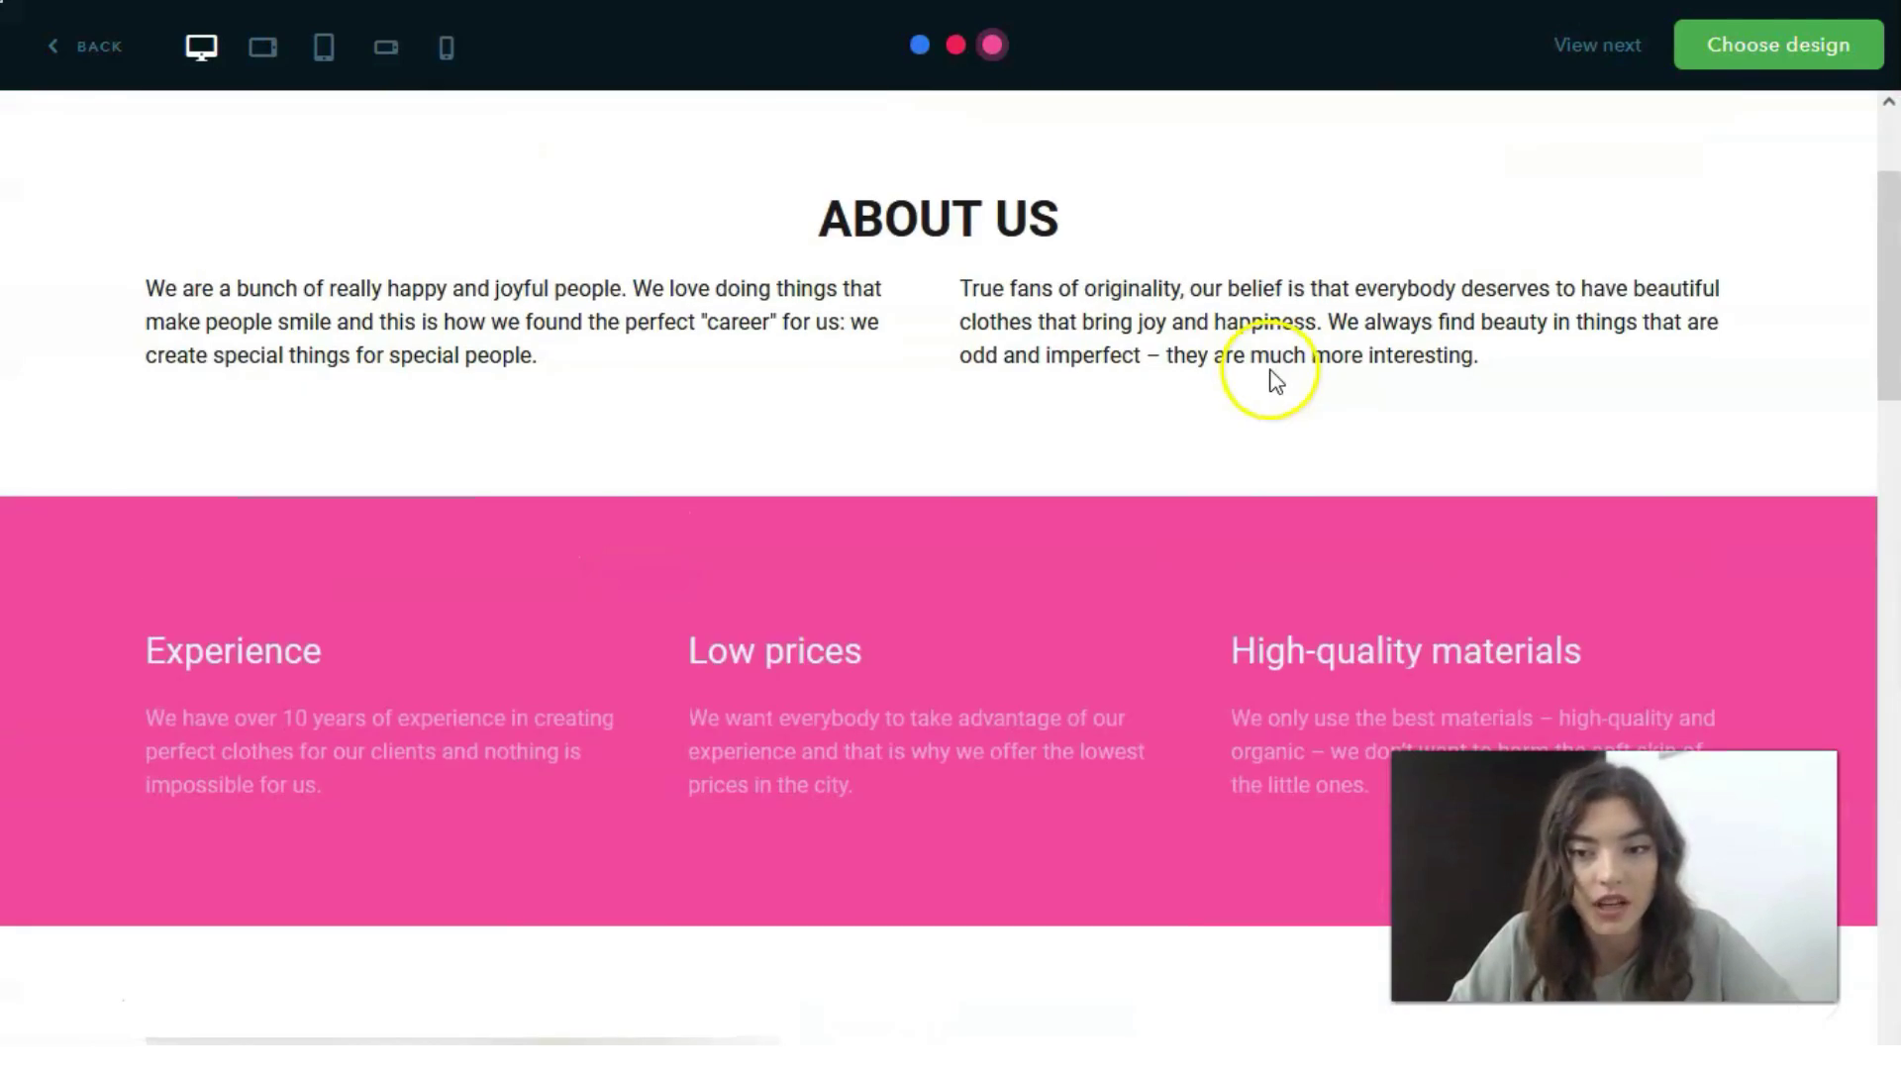
pyautogui.scroll(3, 1274, 381)
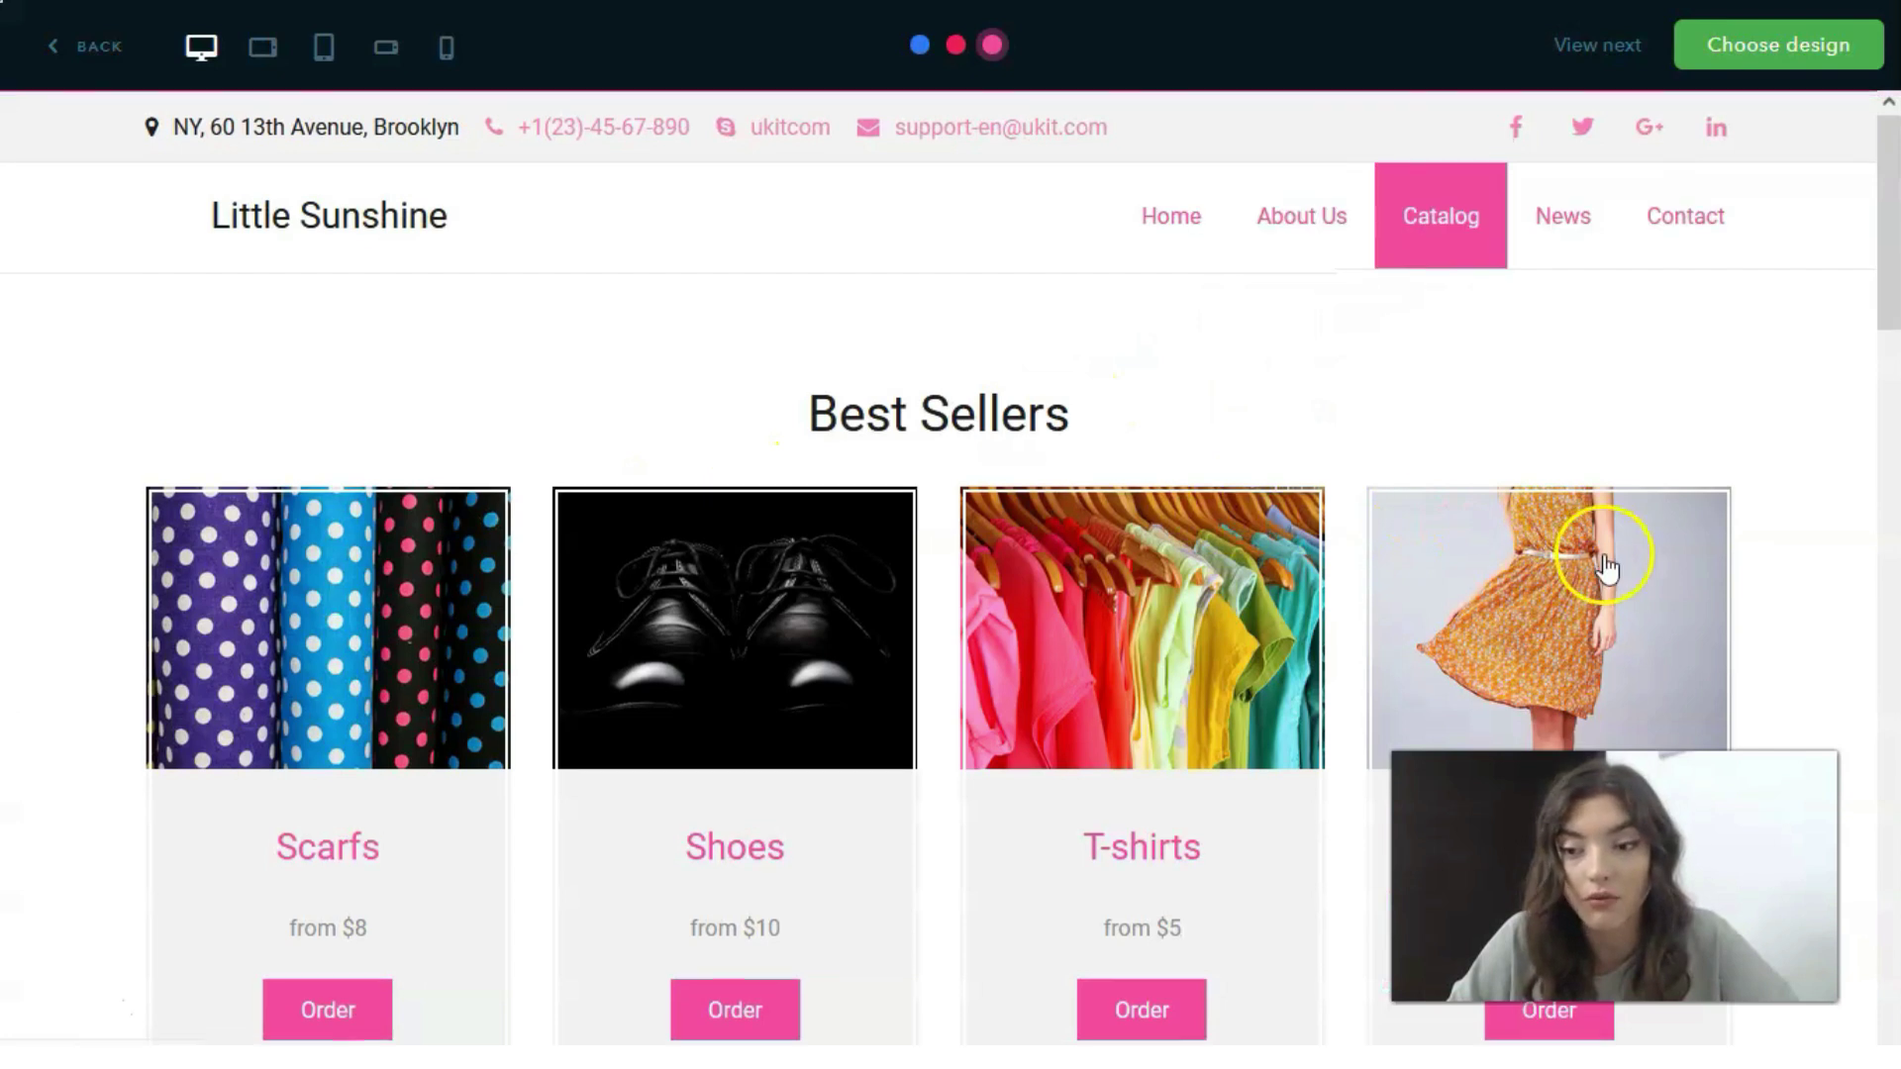
pyautogui.scroll(-10, 1603, 556)
pyautogui.scroll(12, 1594, 555)
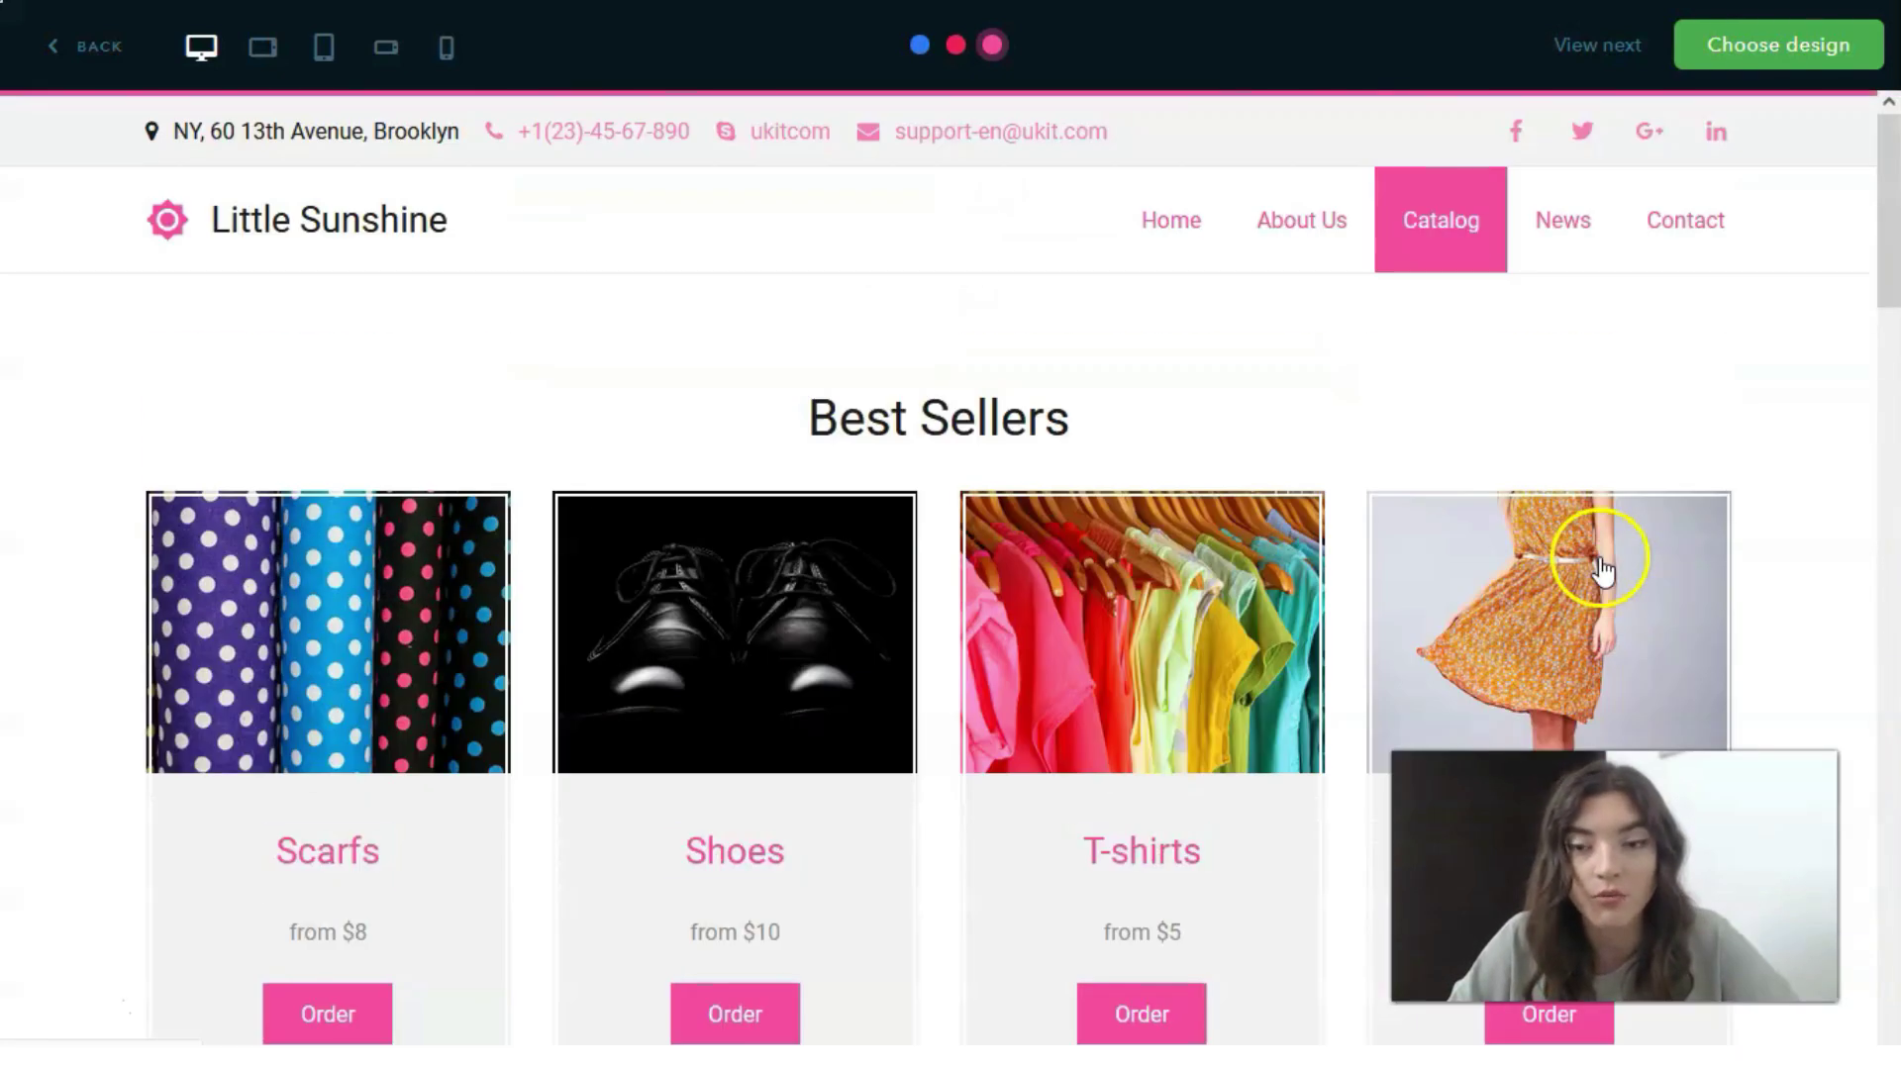
# View the News page, then show the Home page at landscape tablet width.
pyautogui.click(1574, 240)
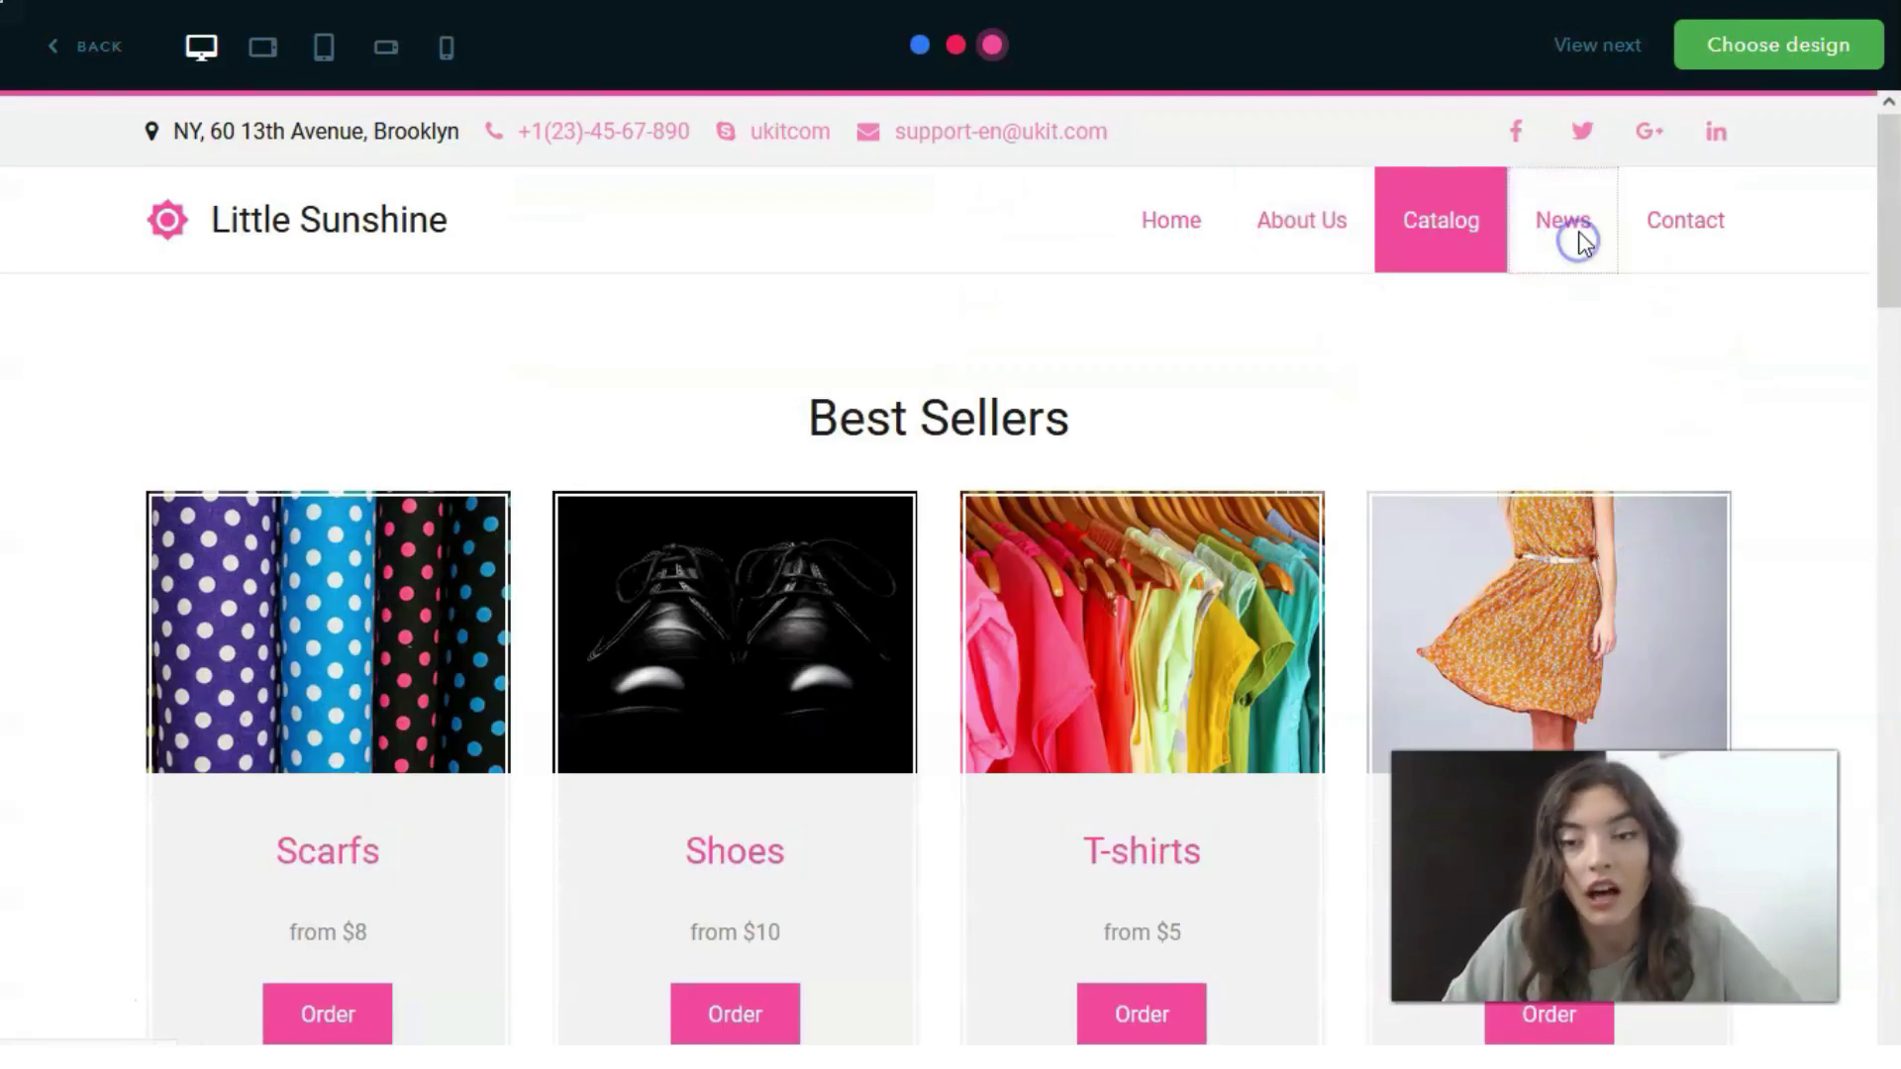
pyautogui.click(1564, 249)
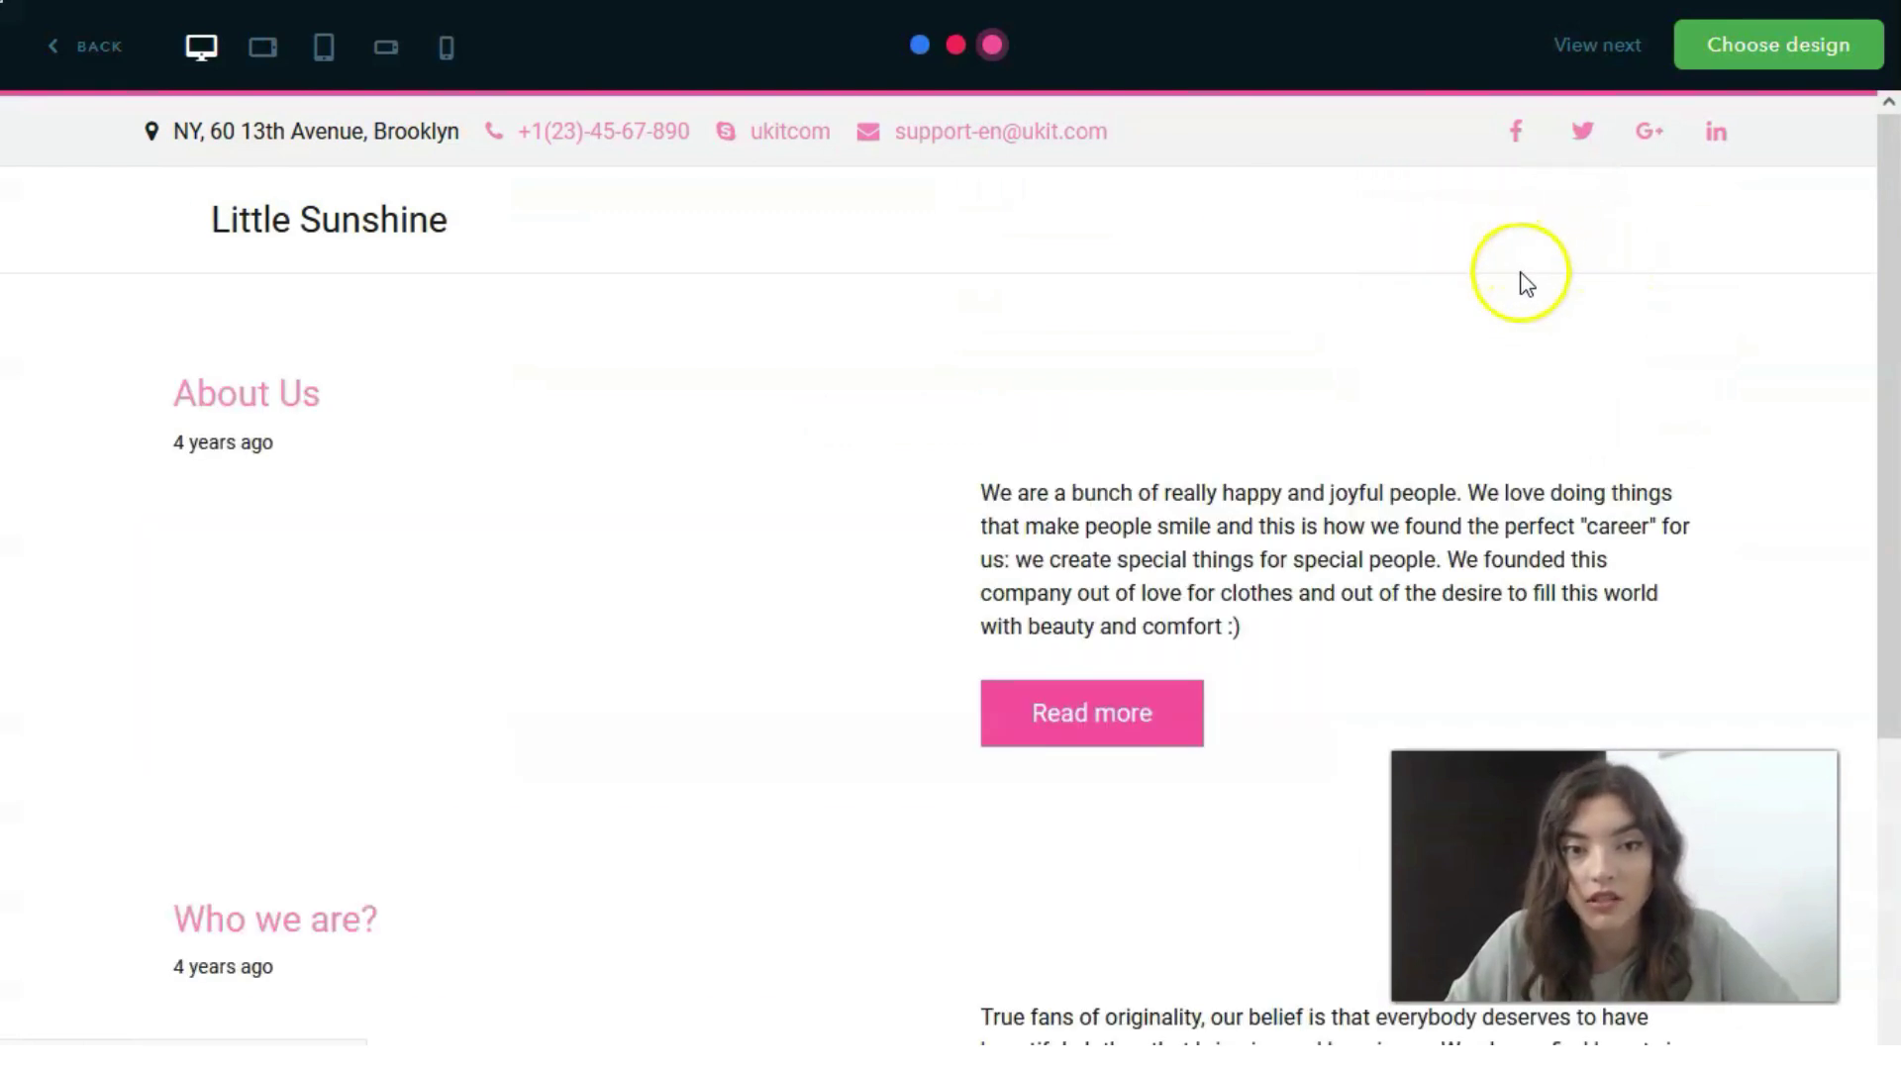
pyautogui.scroll(-5, 1515, 297)
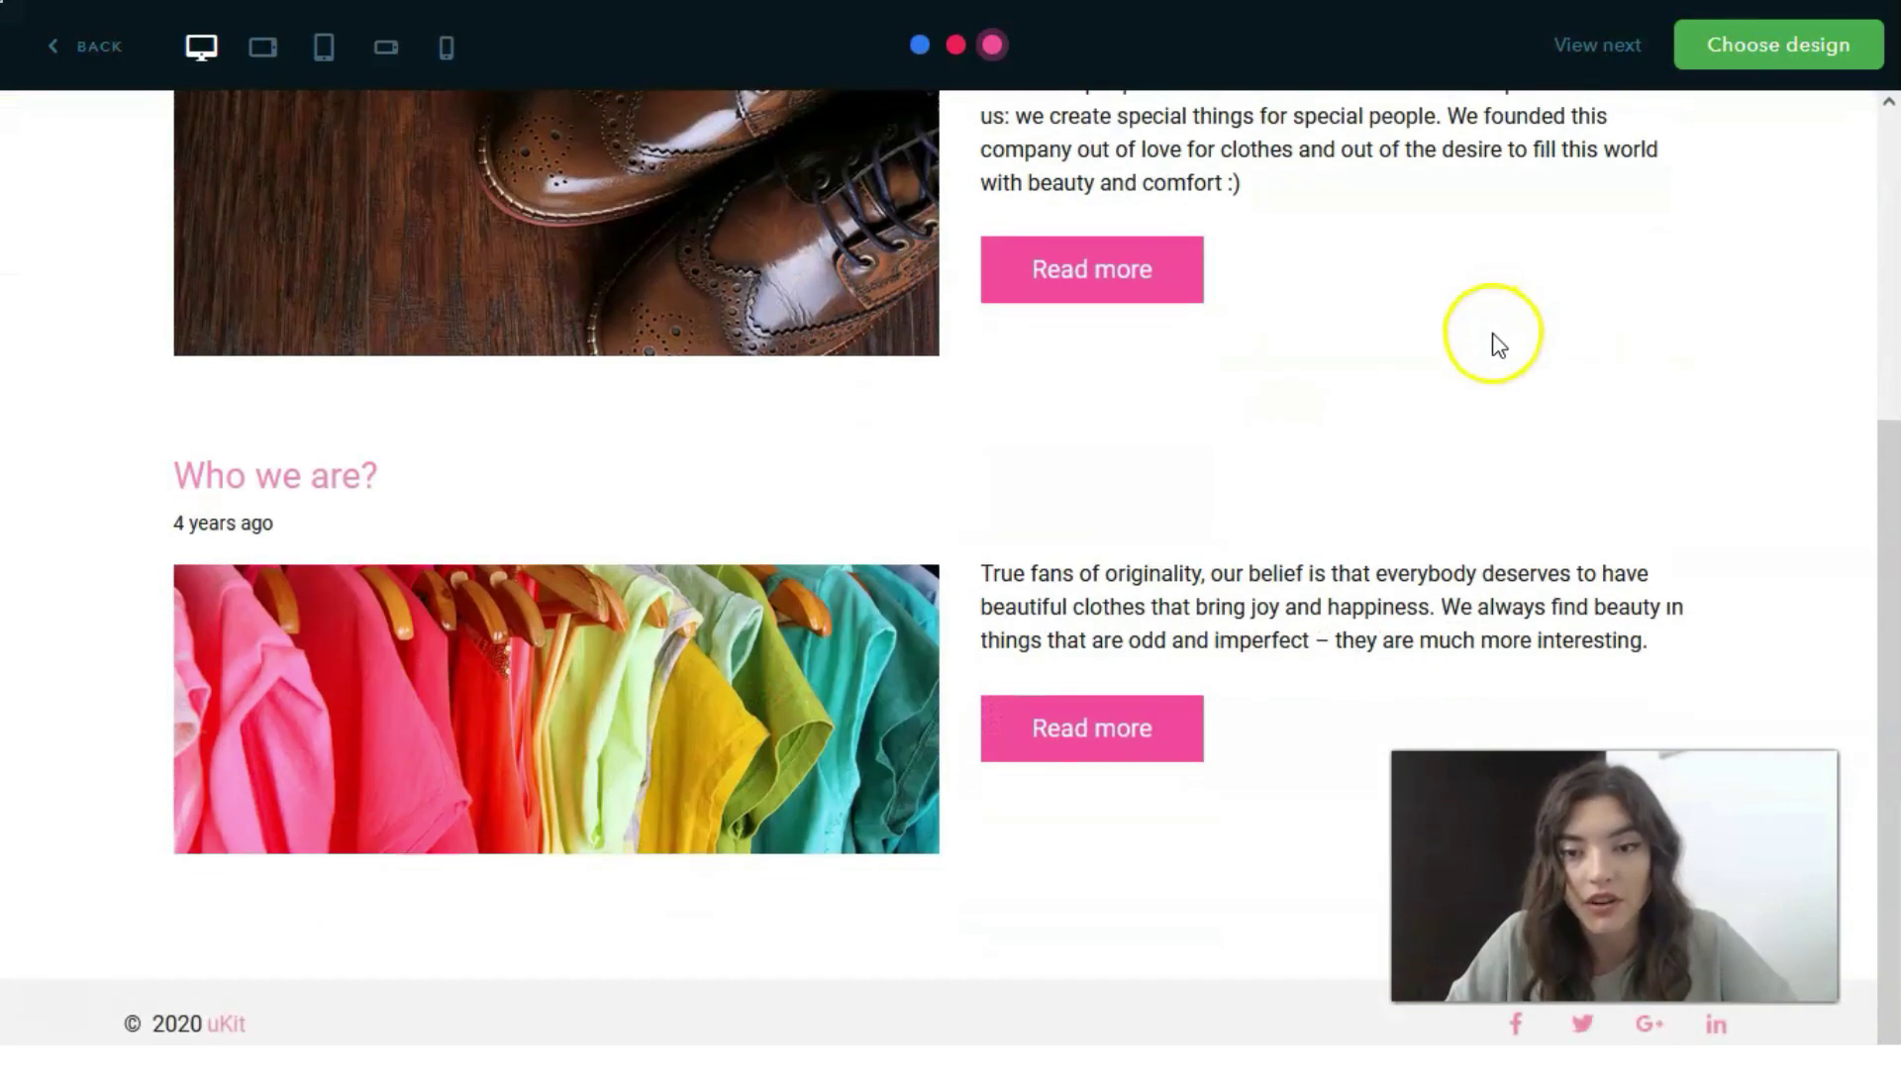
pyautogui.scroll(5, 1493, 339)
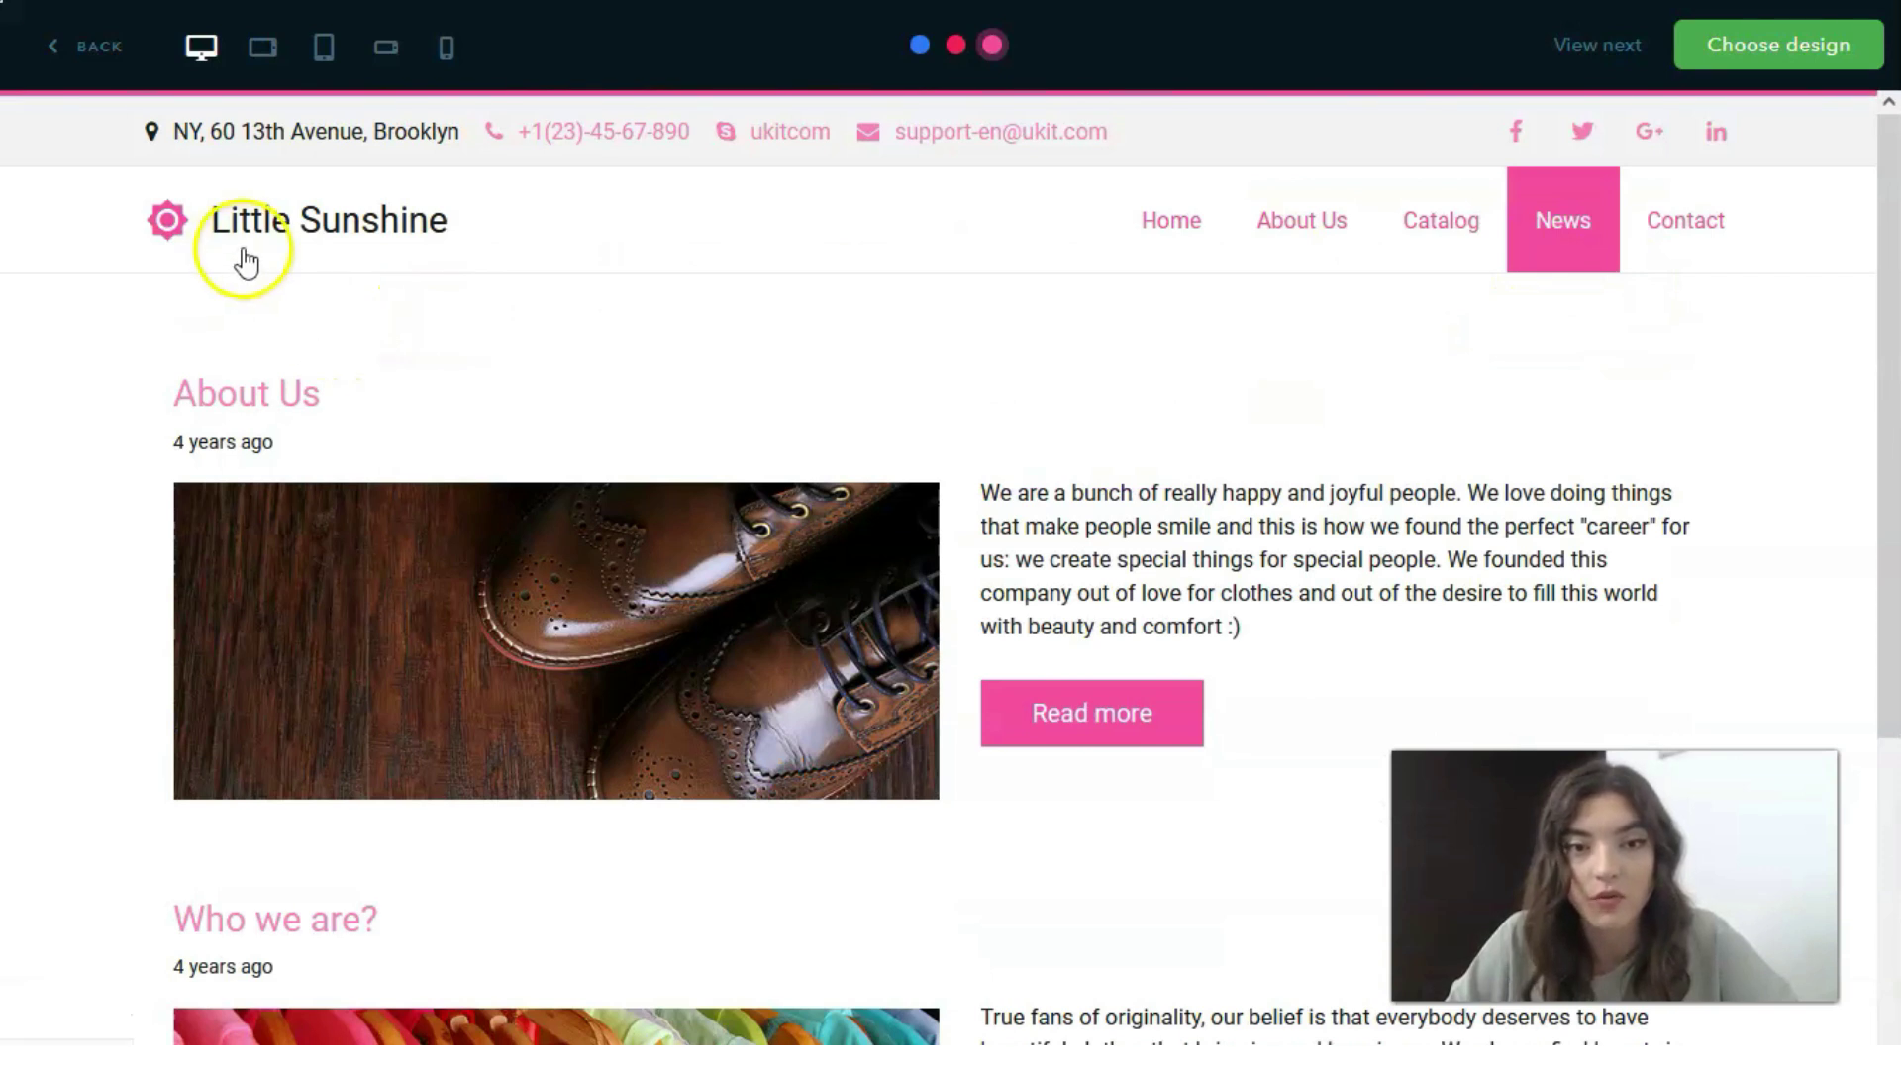
pyautogui.click(1177, 222)
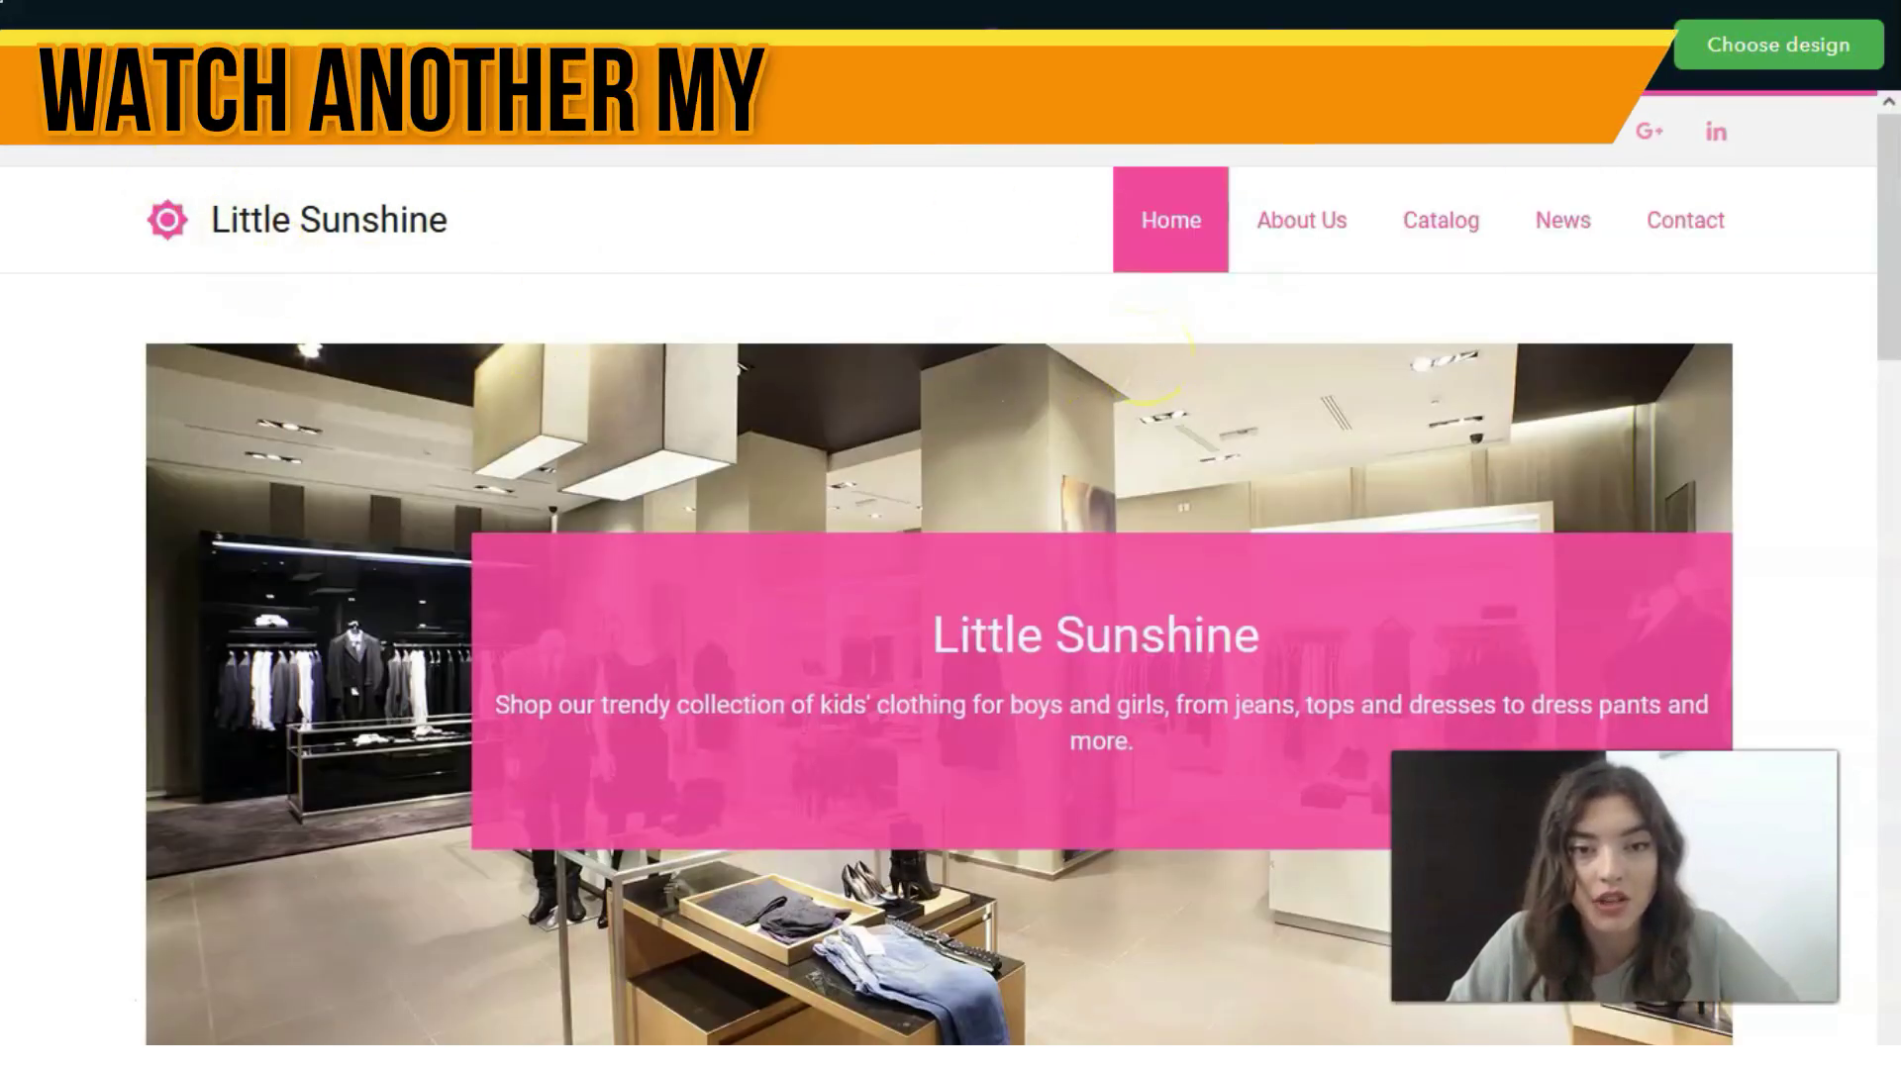
pyautogui.click(262, 47)
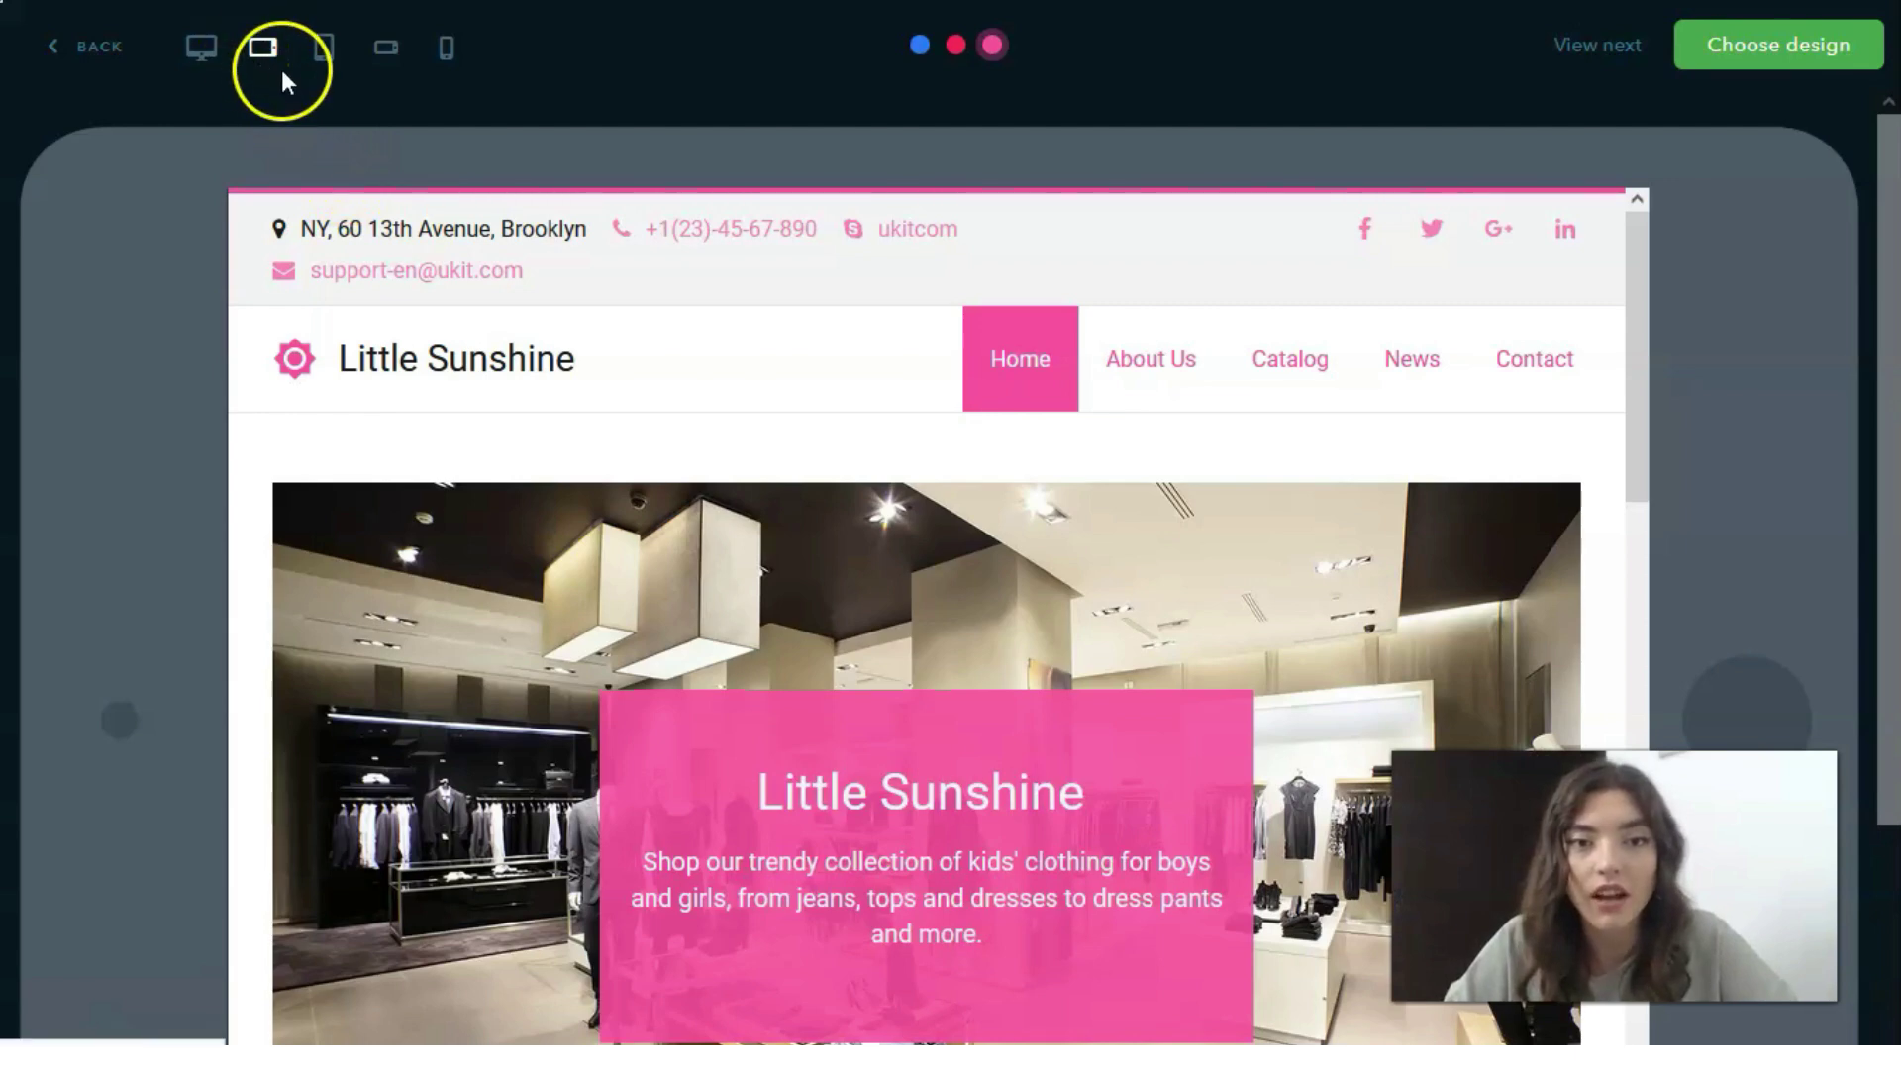
# Preview the Home page at portrait tablet, landscape phone and portrait phone widths.
pyautogui.scroll(-5, 534, 317)
pyautogui.scroll(-10, 562, 328)
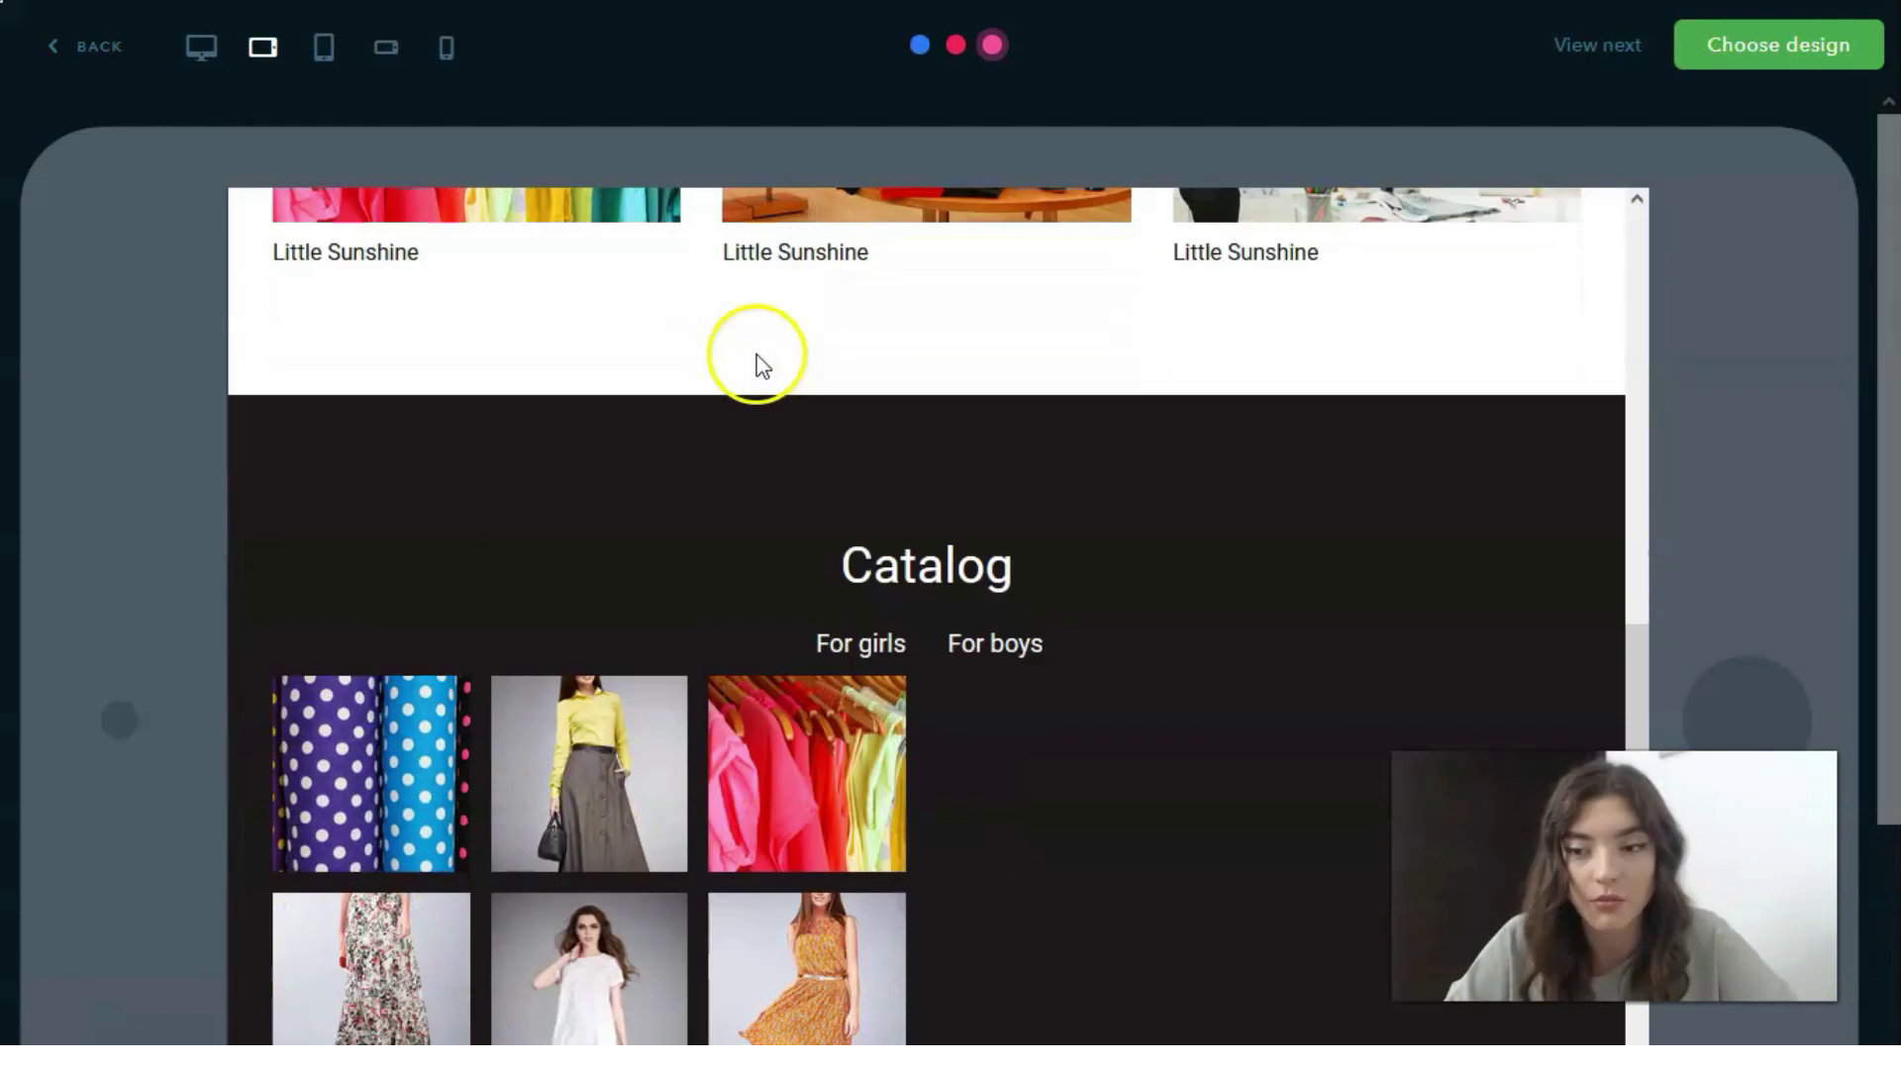
pyautogui.scroll(15, 761, 367)
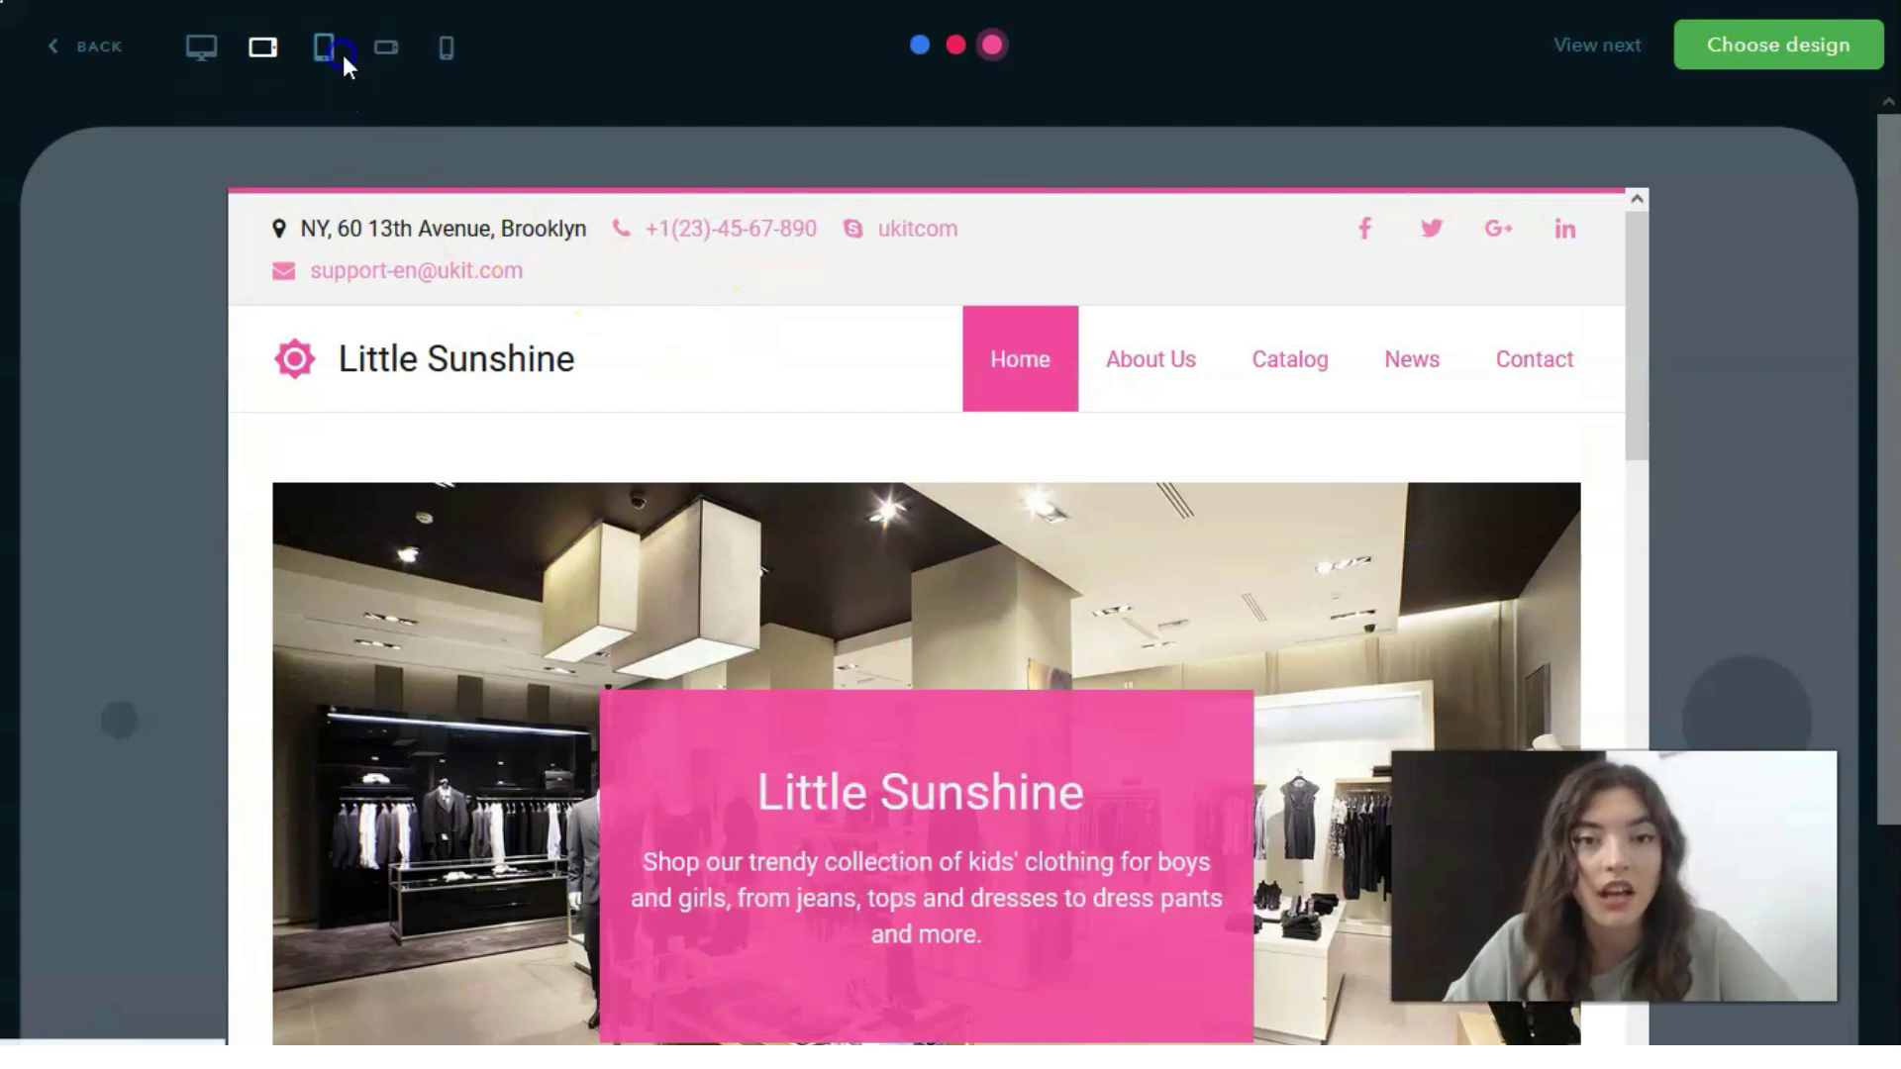
pyautogui.click(340, 54)
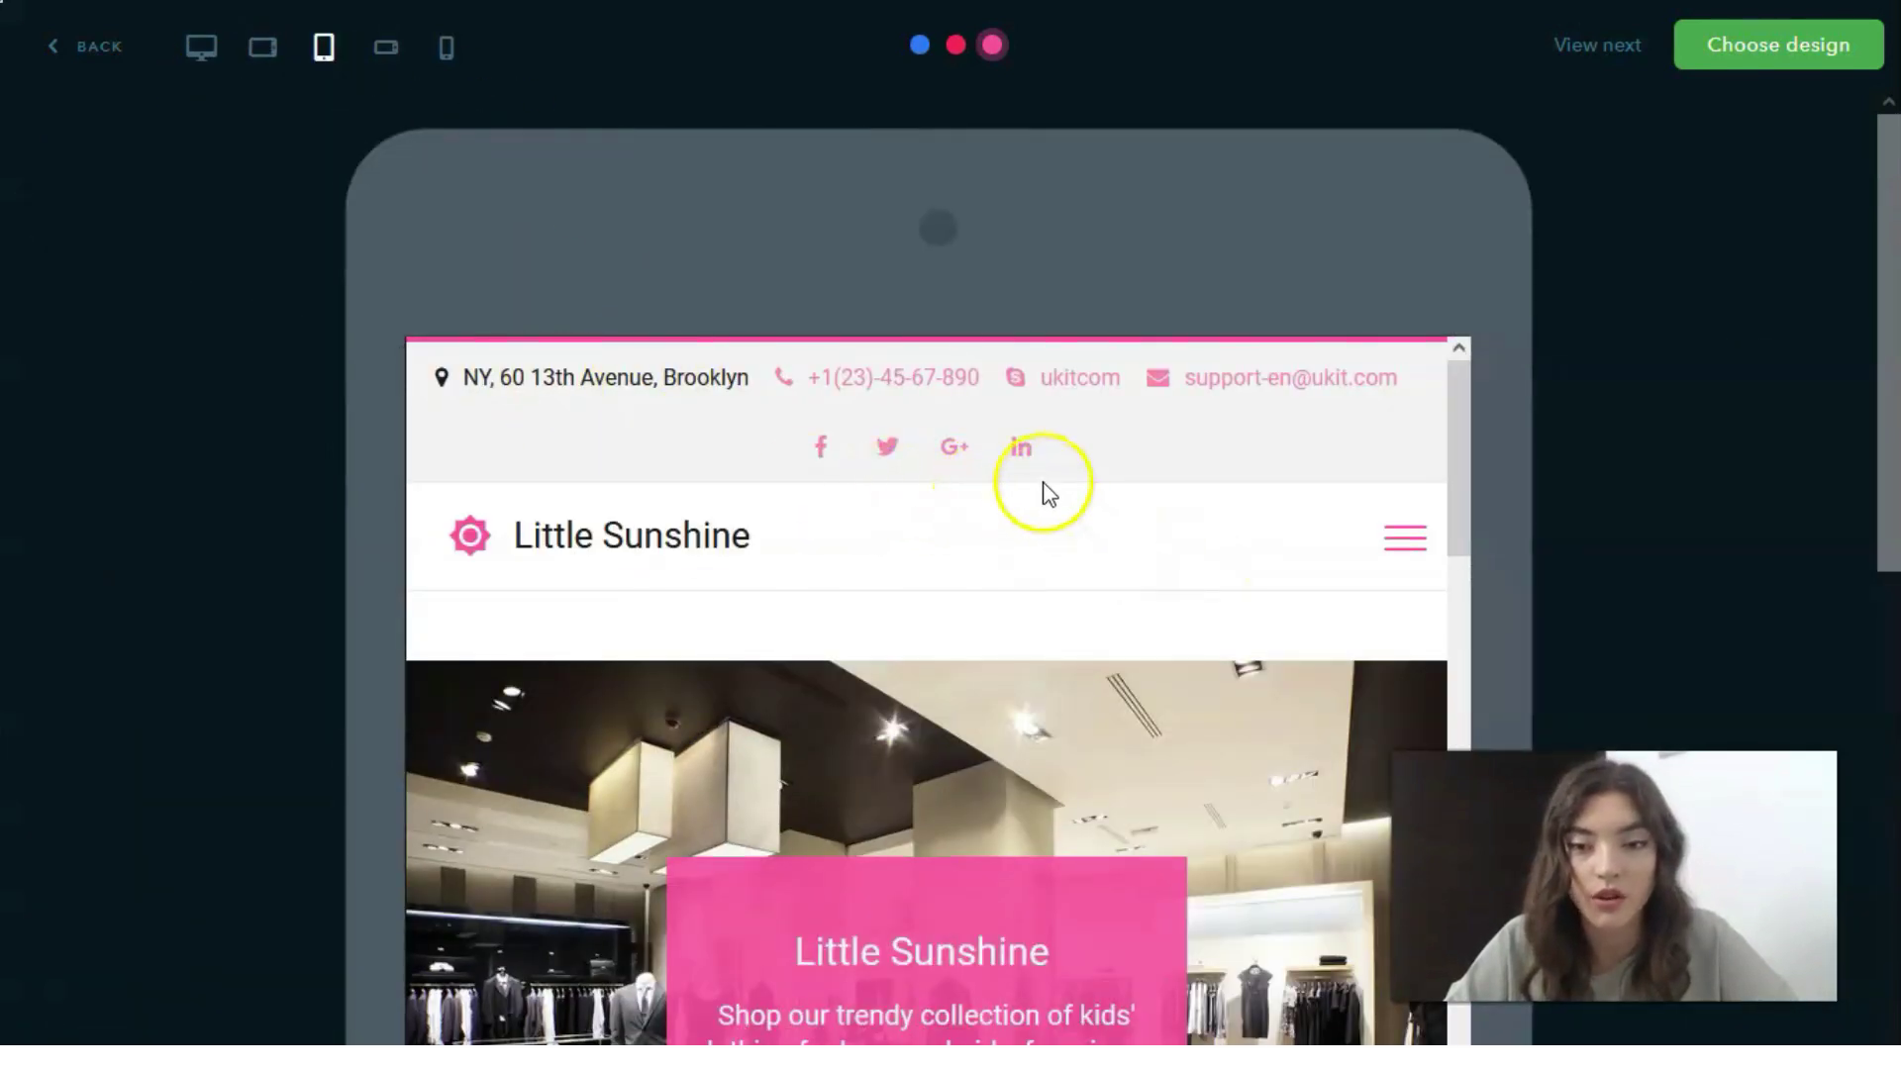
pyautogui.click(392, 52)
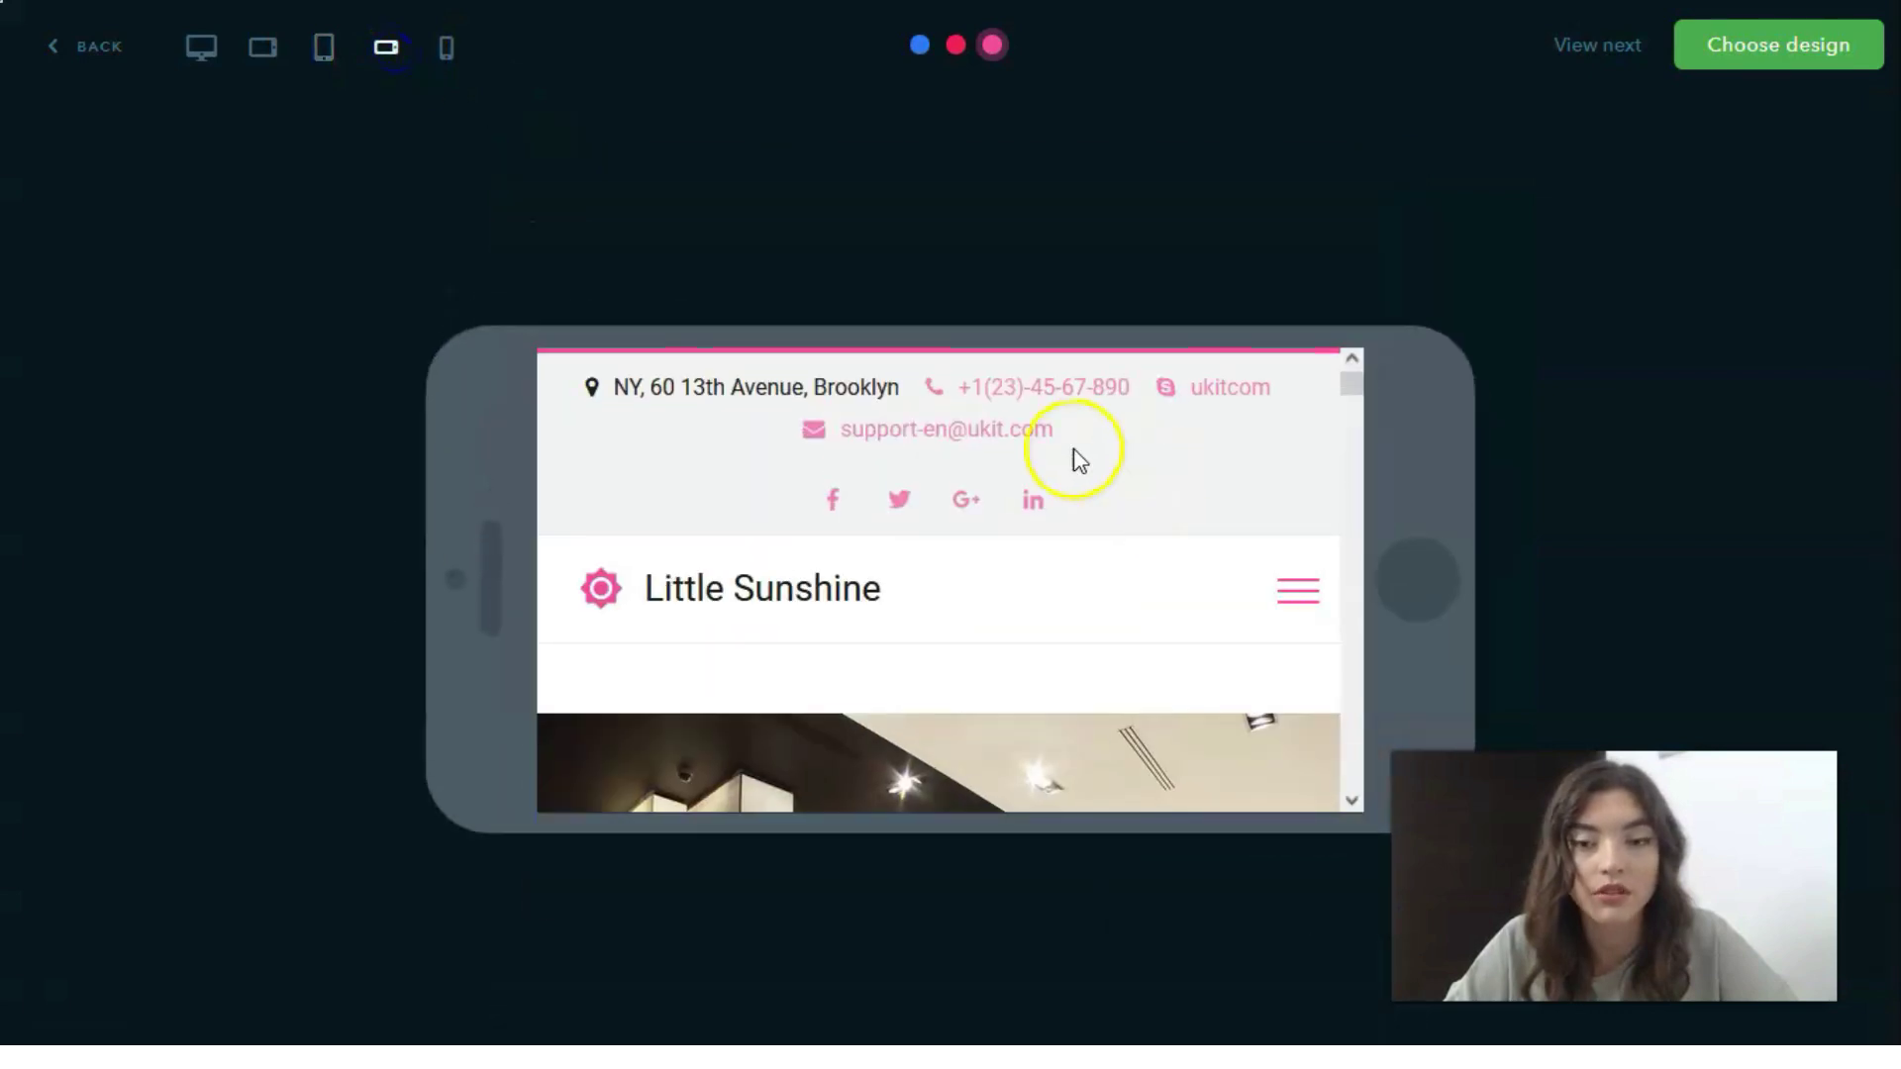
pyautogui.scroll(-8, 1071, 451)
pyautogui.scroll(-10, 1069, 451)
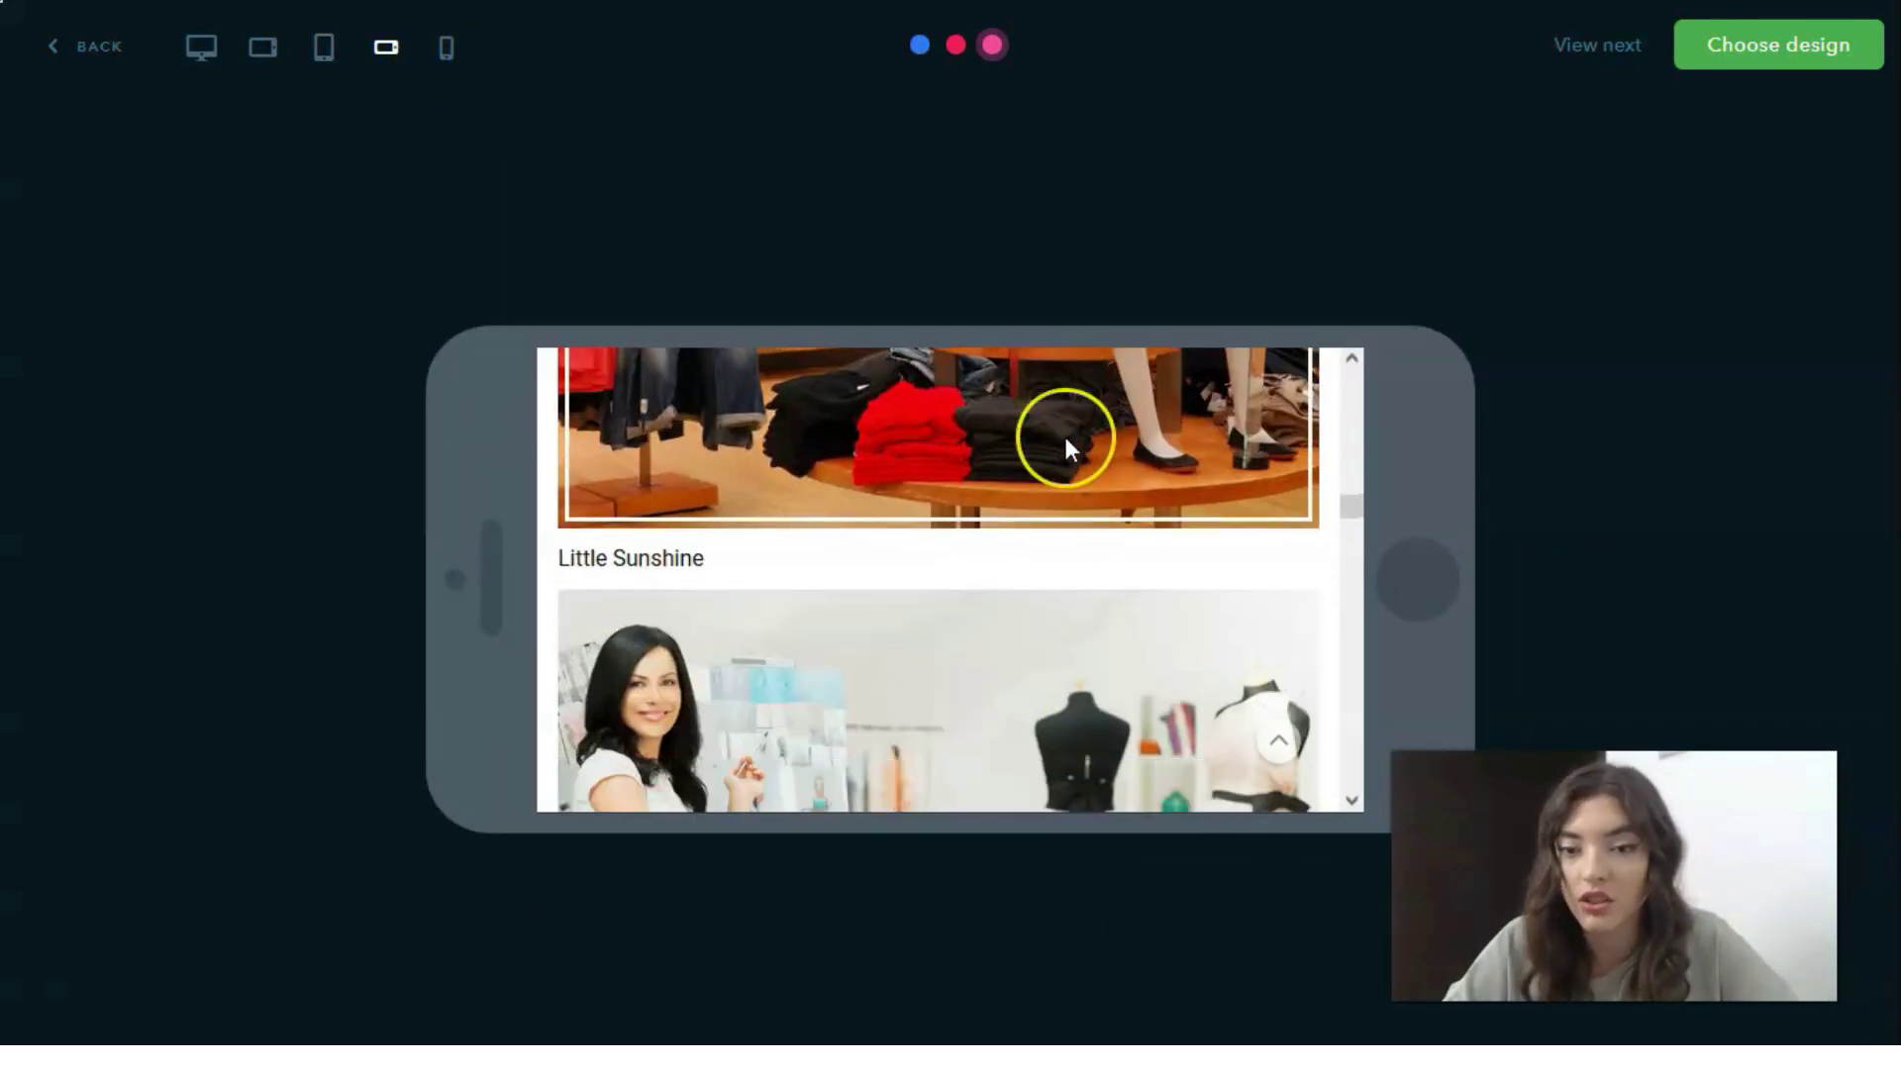
pyautogui.scroll(18, 1065, 440)
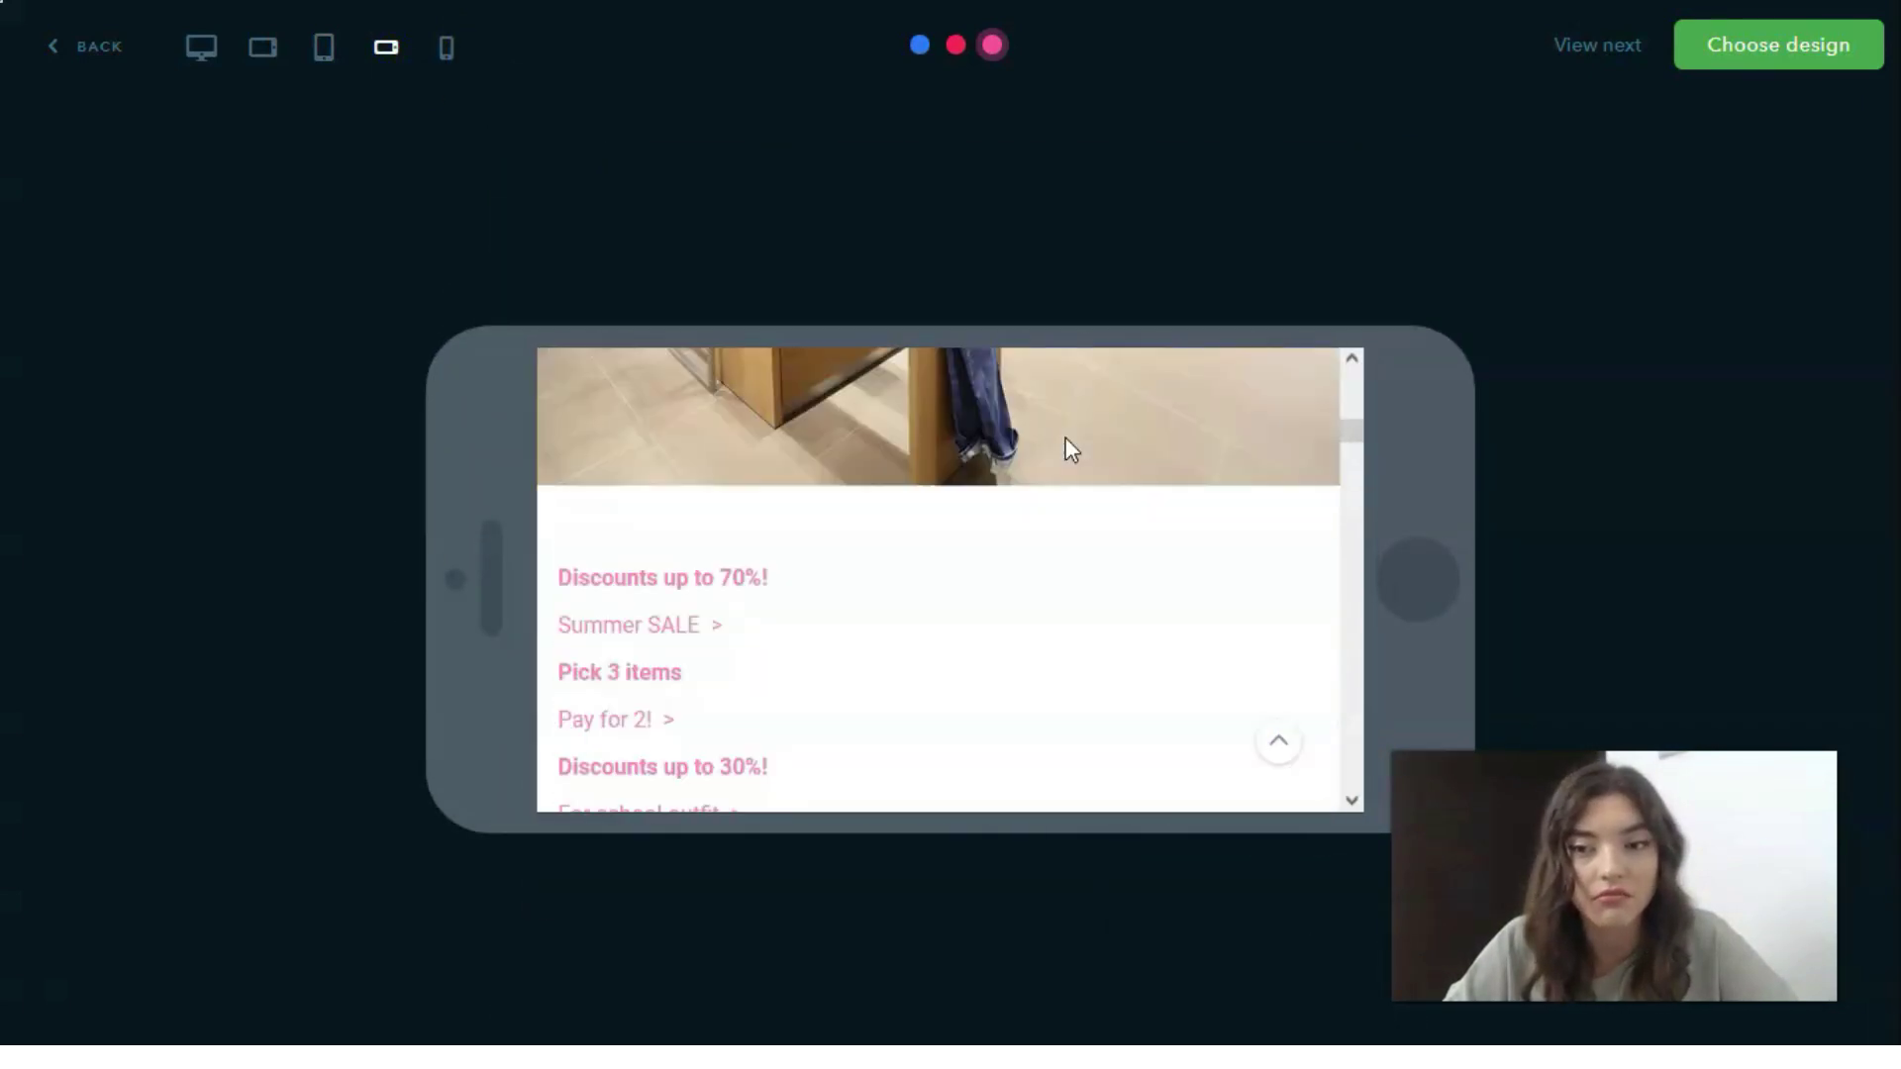
pyautogui.click(921, 382)
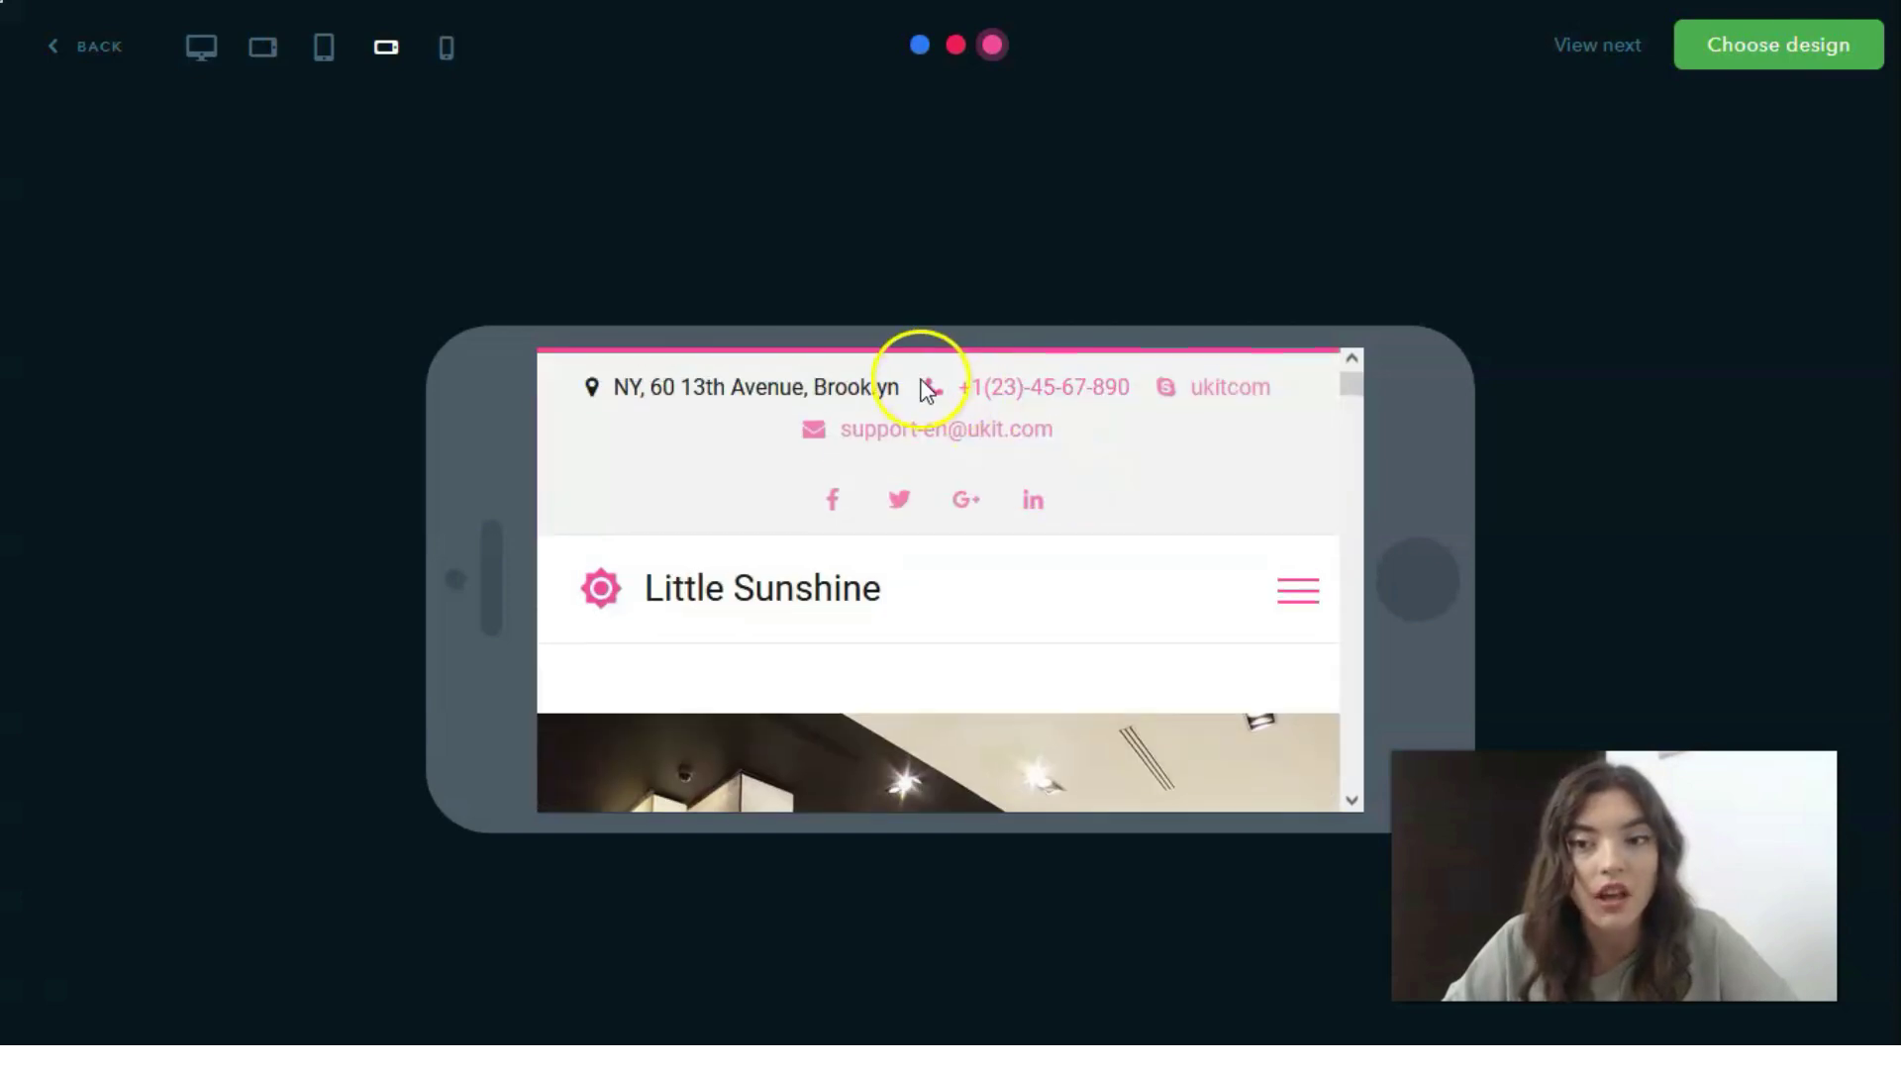
pyautogui.click(458, 55)
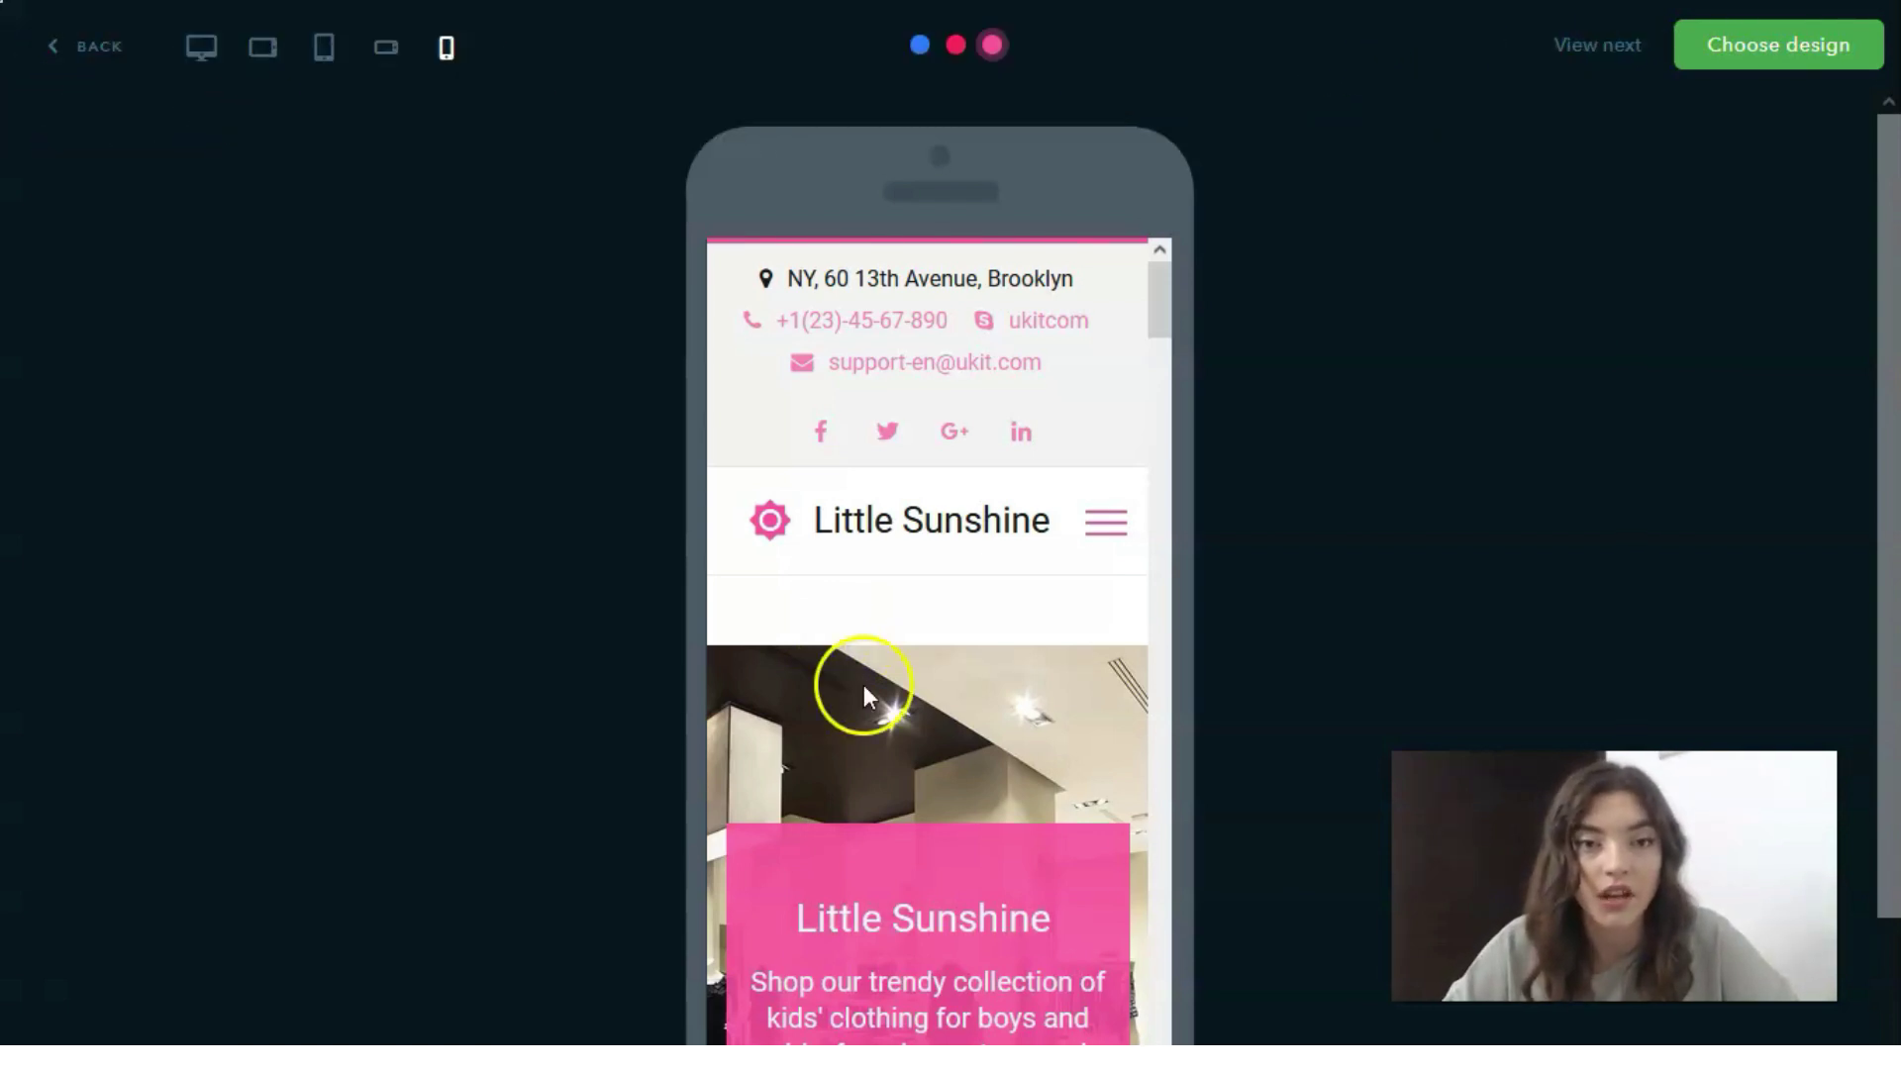
# At desktop width, compare the red and blue schemes, keep red and choose the design.
pyautogui.click(203, 45)
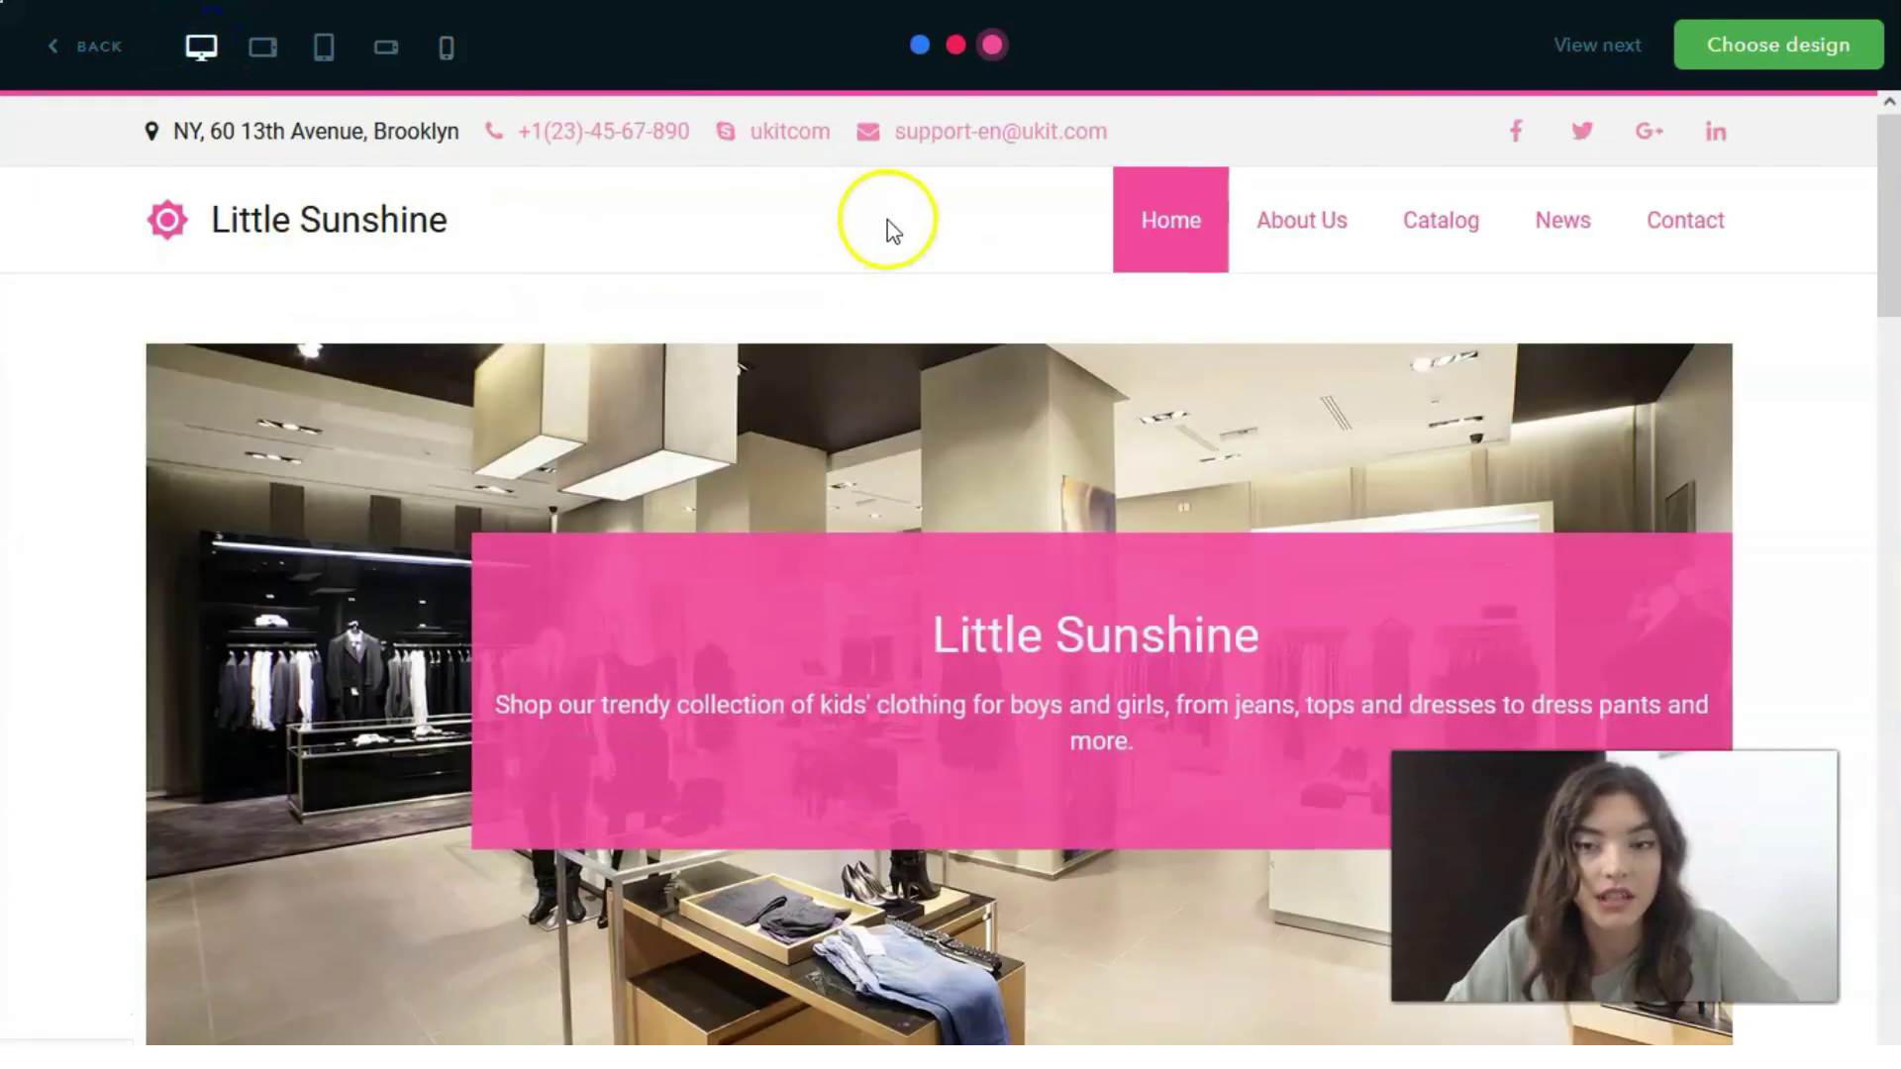
pyautogui.click(954, 47)
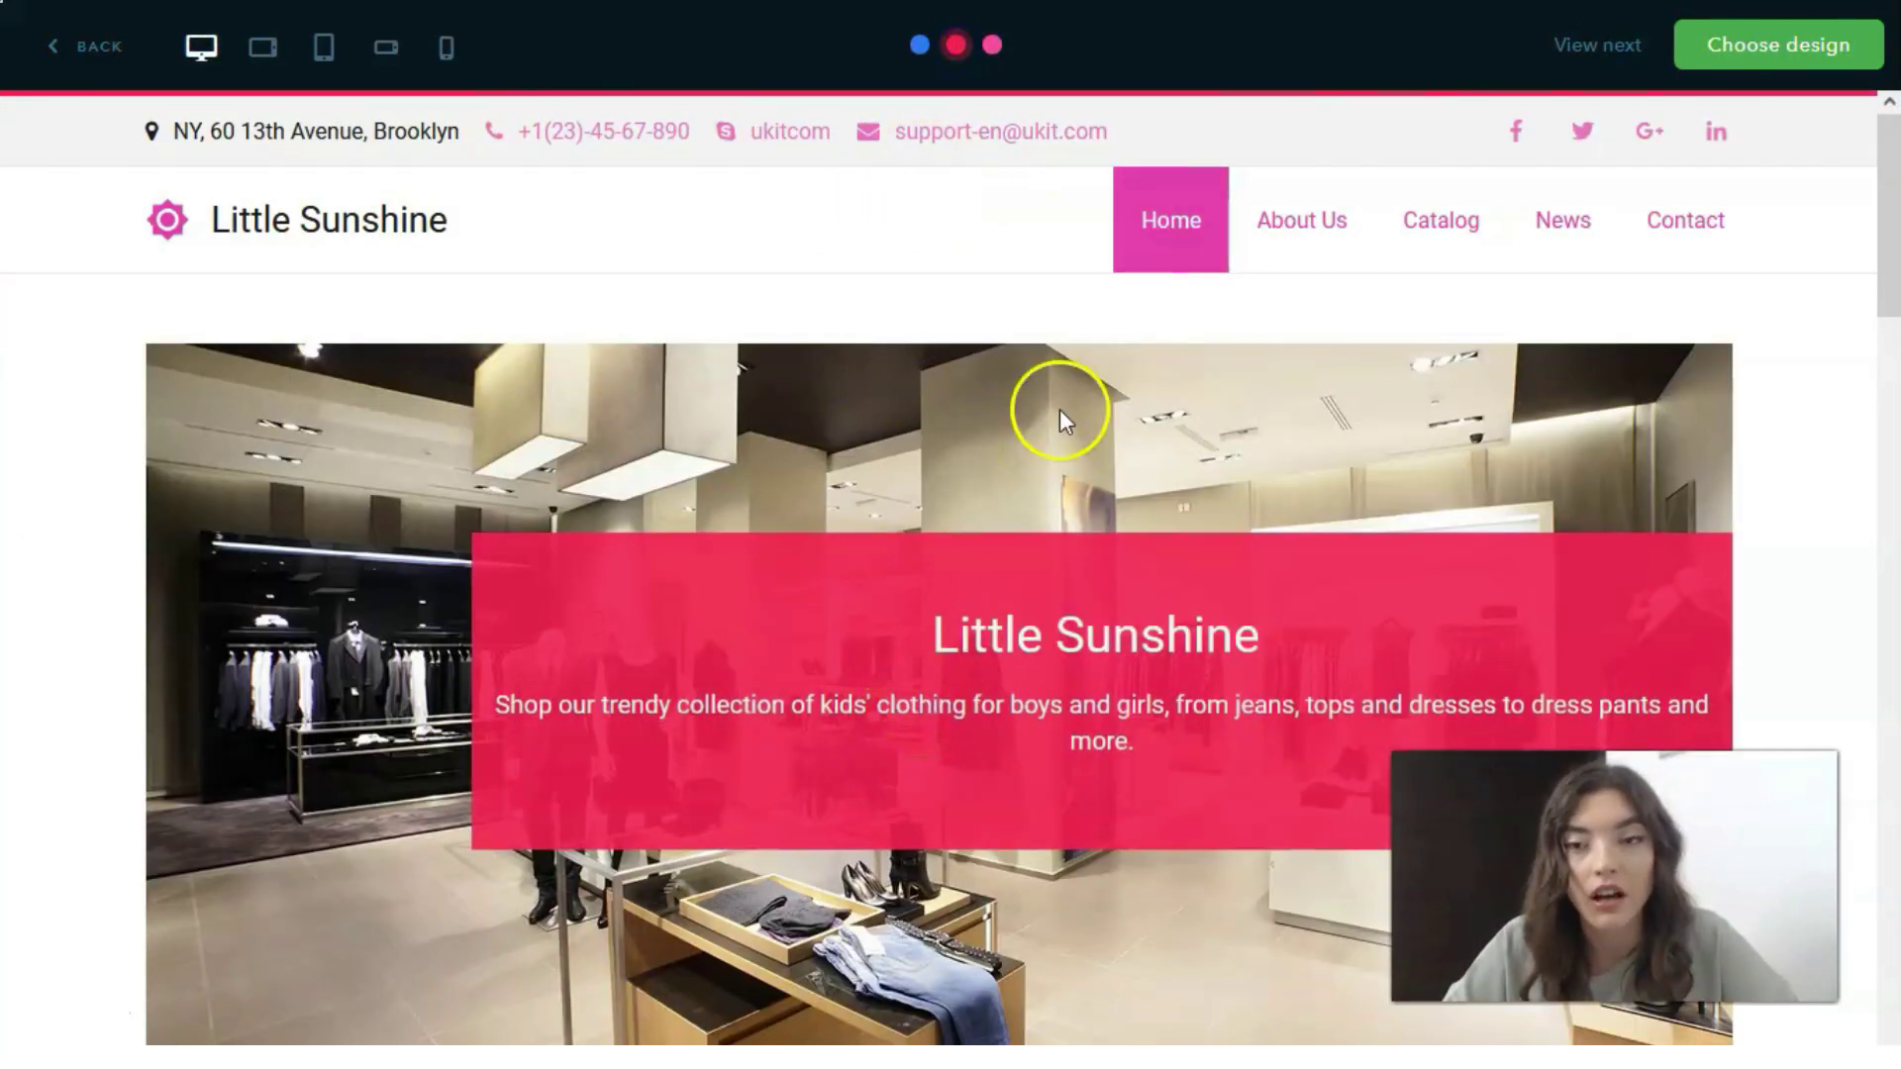
pyautogui.click(921, 46)
pyautogui.scroll(-6, 1154, 505)
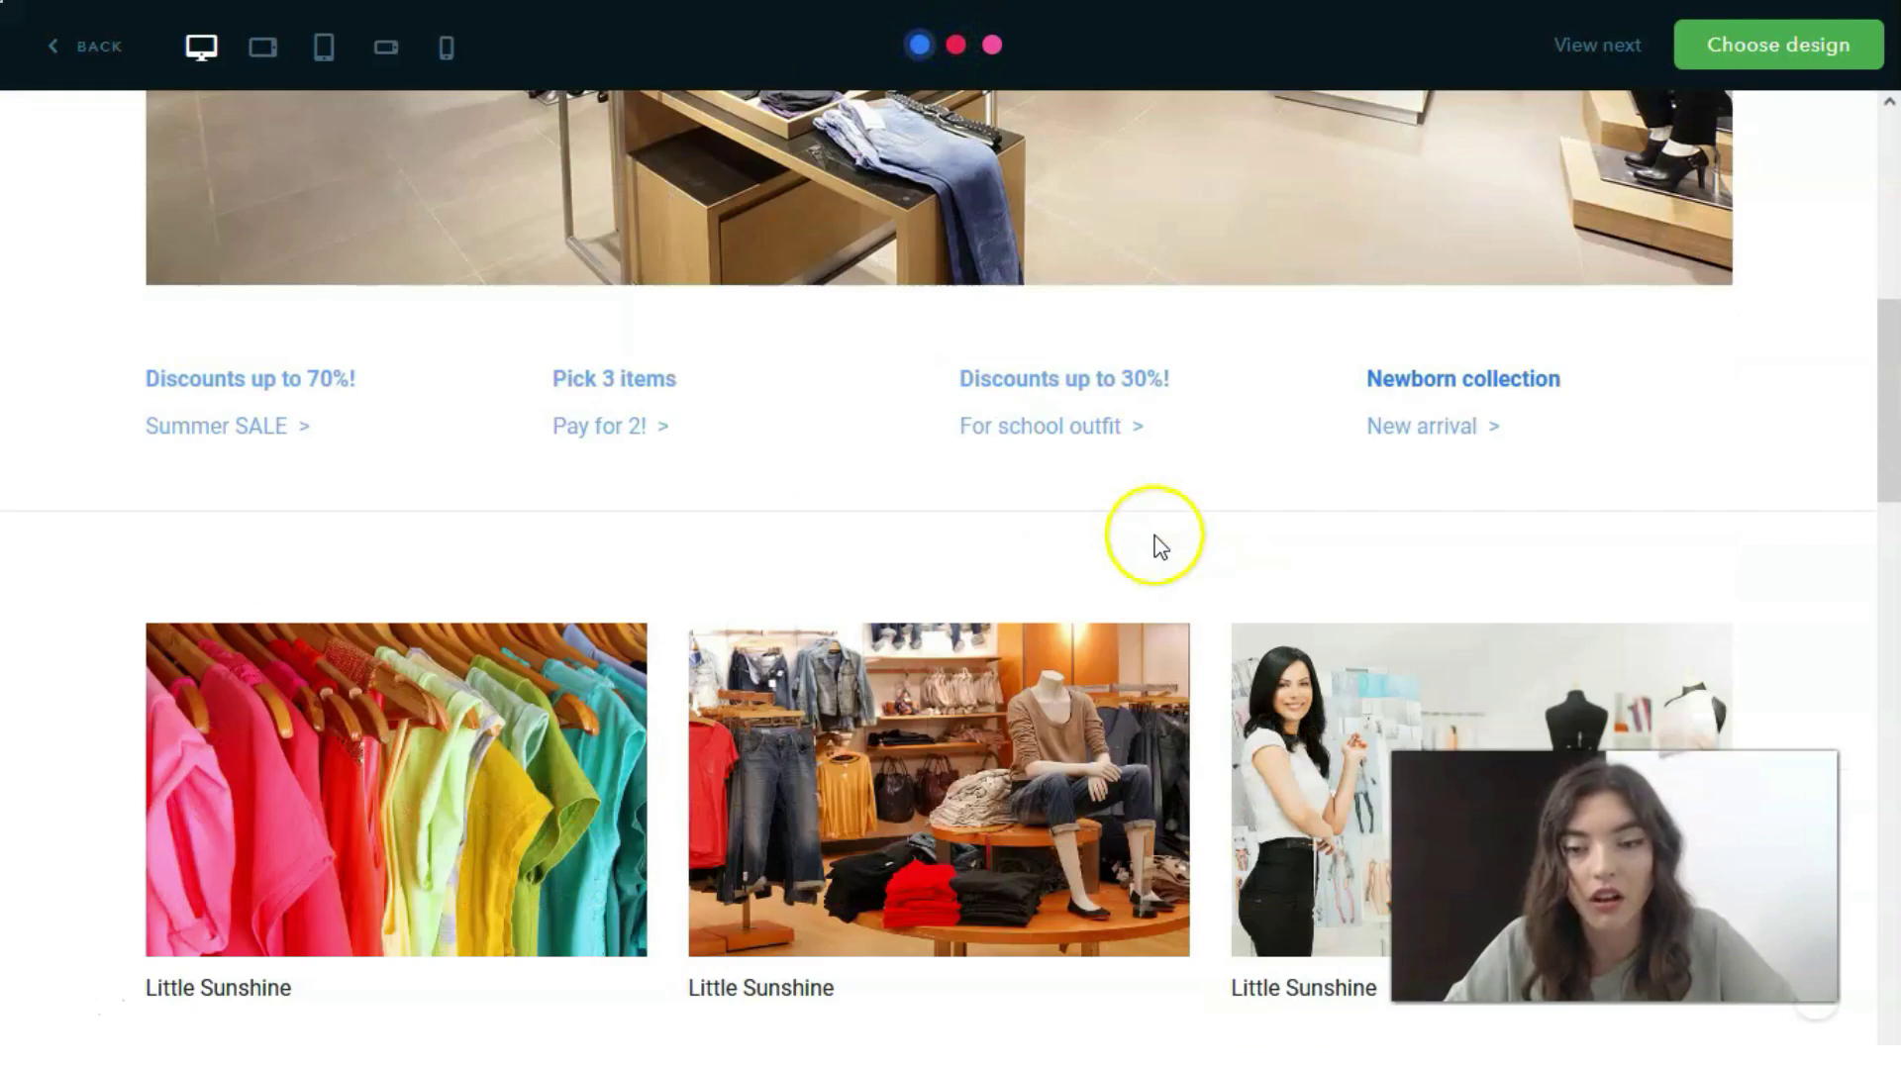
pyautogui.scroll(6, 1163, 540)
pyautogui.click(954, 47)
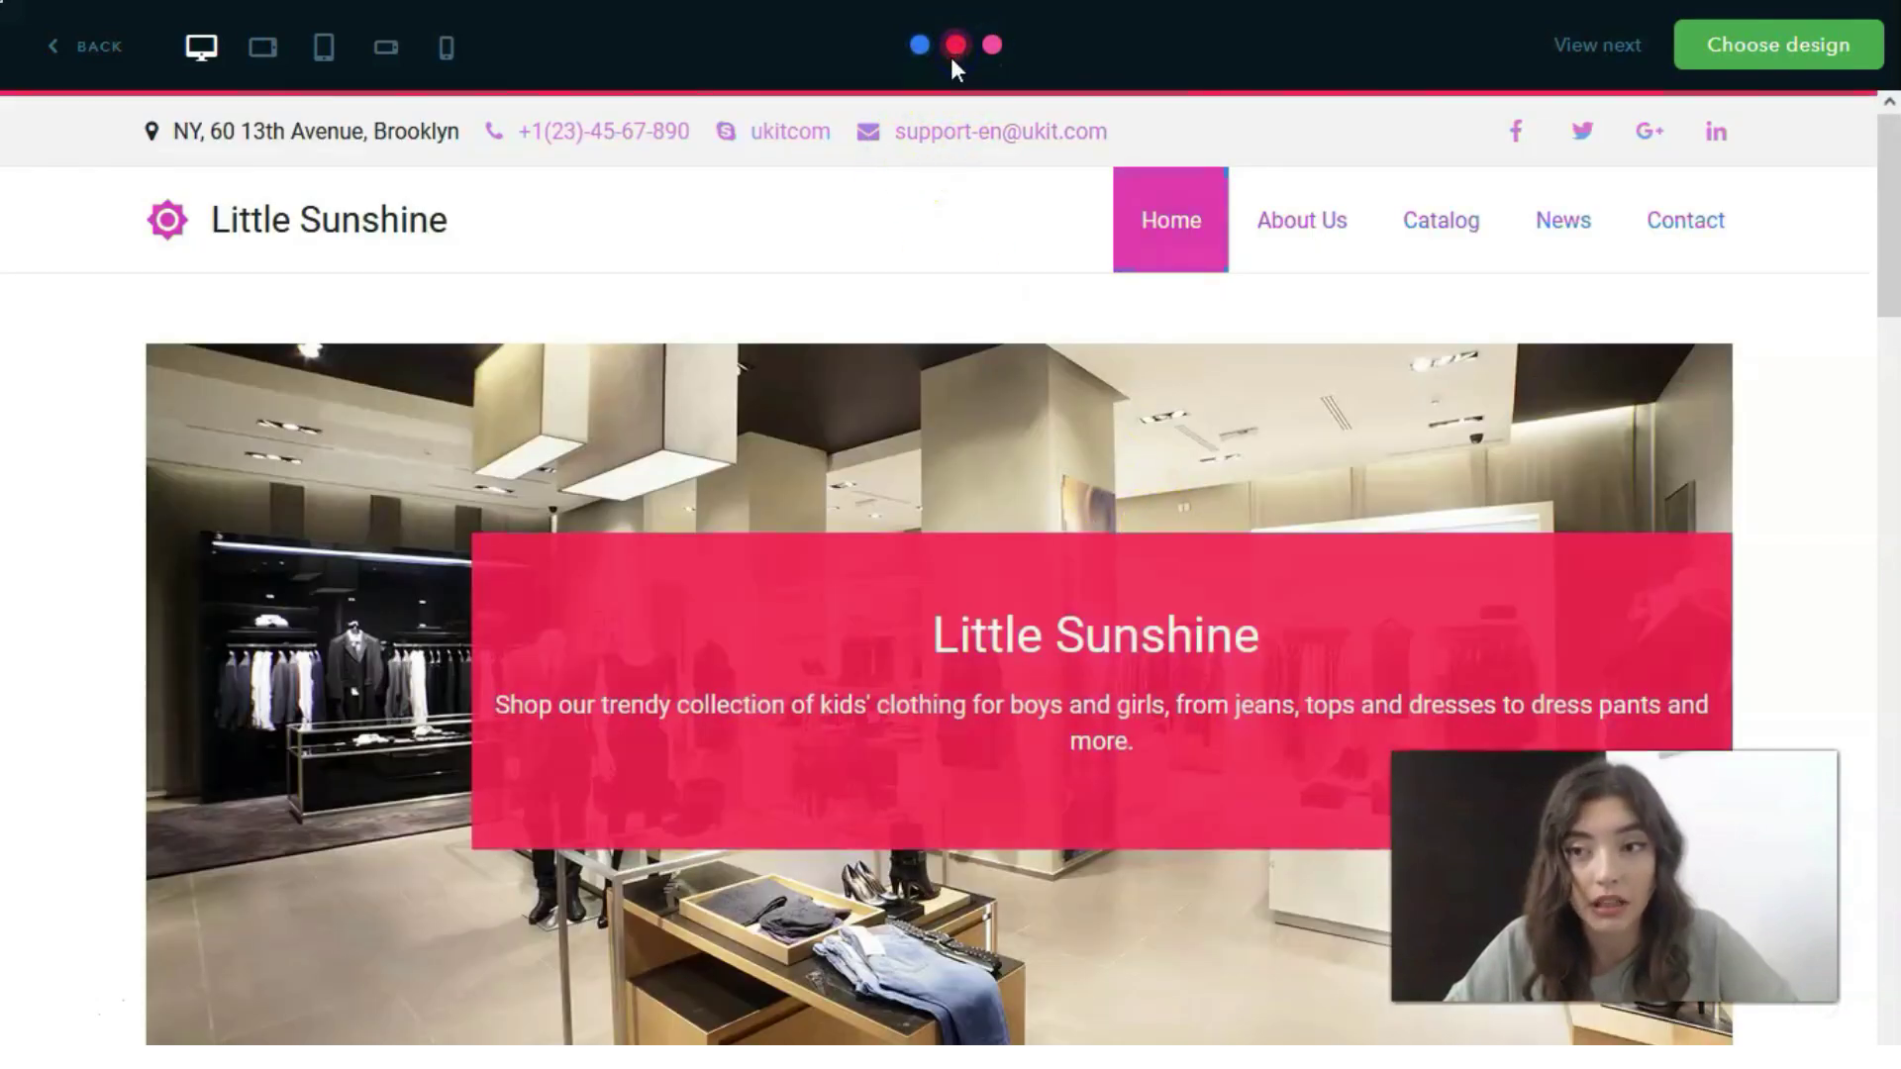
pyautogui.click(1771, 55)
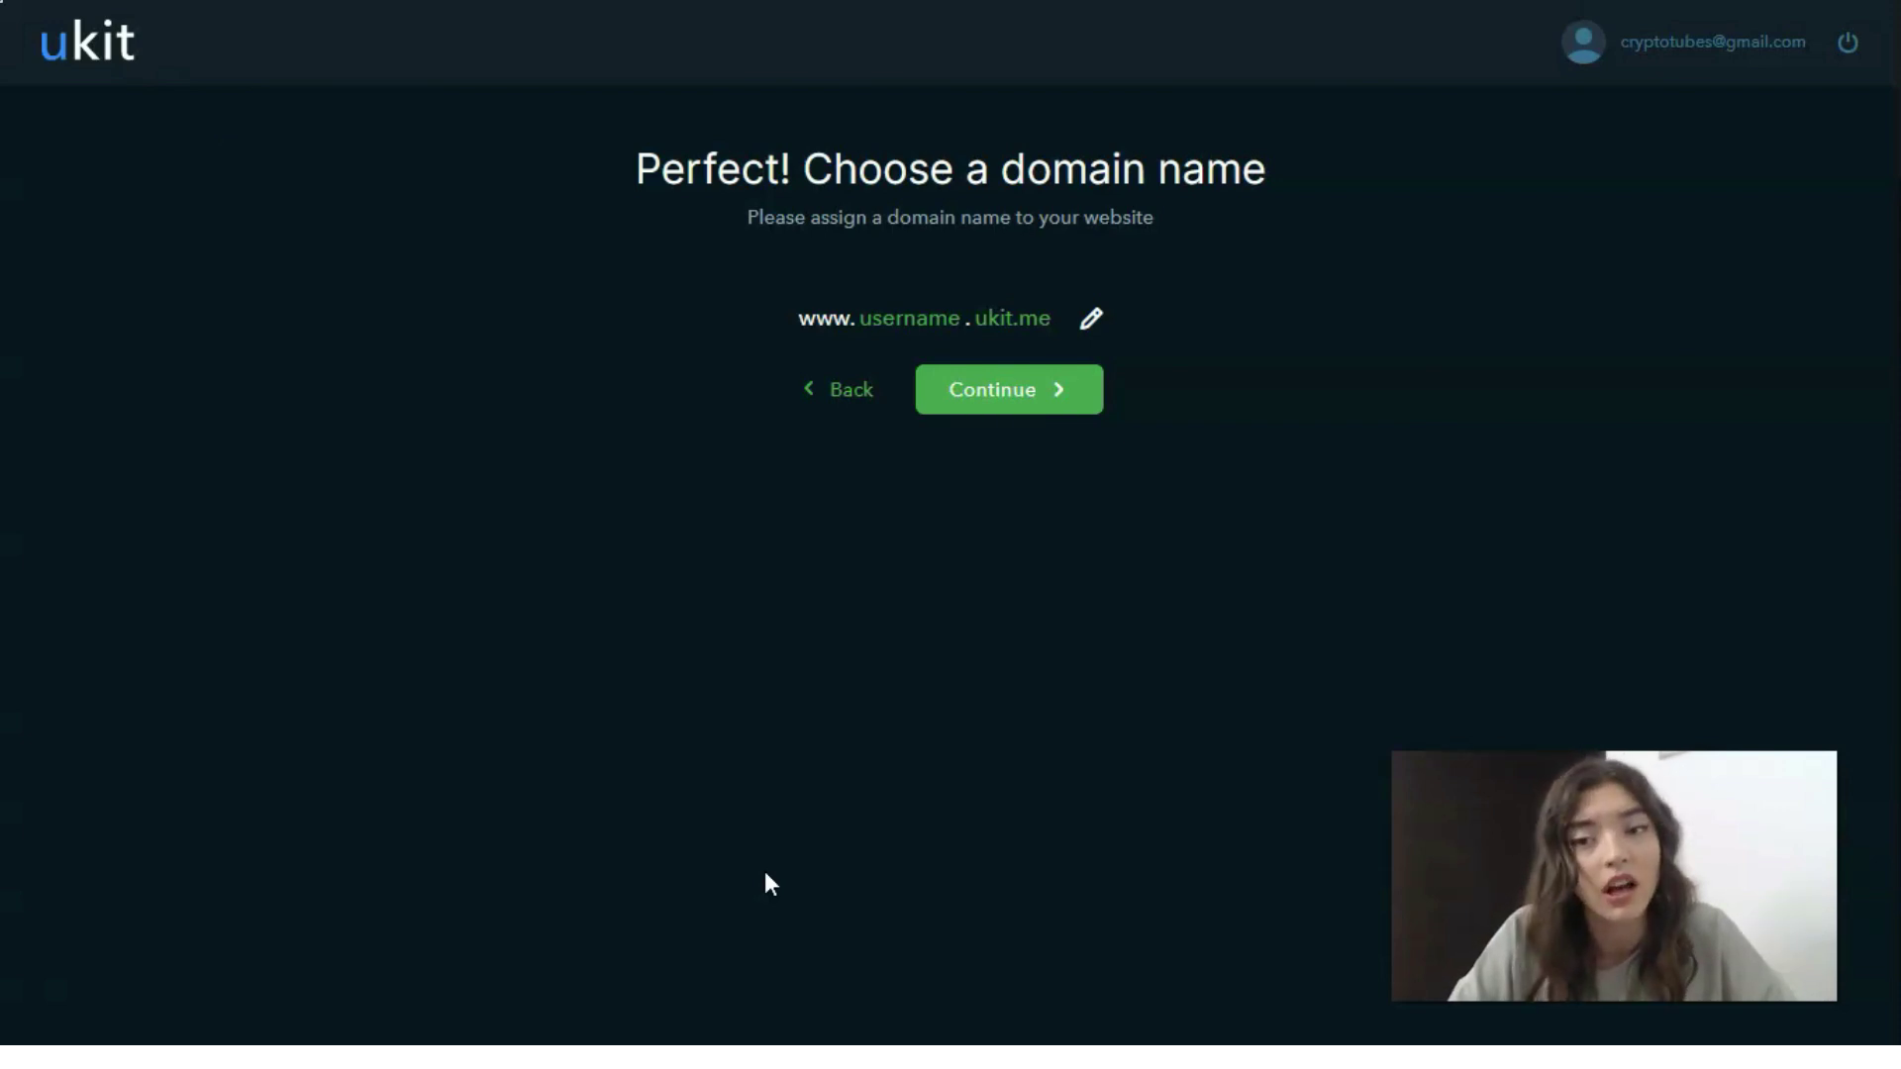
pyautogui.click(982, 408)
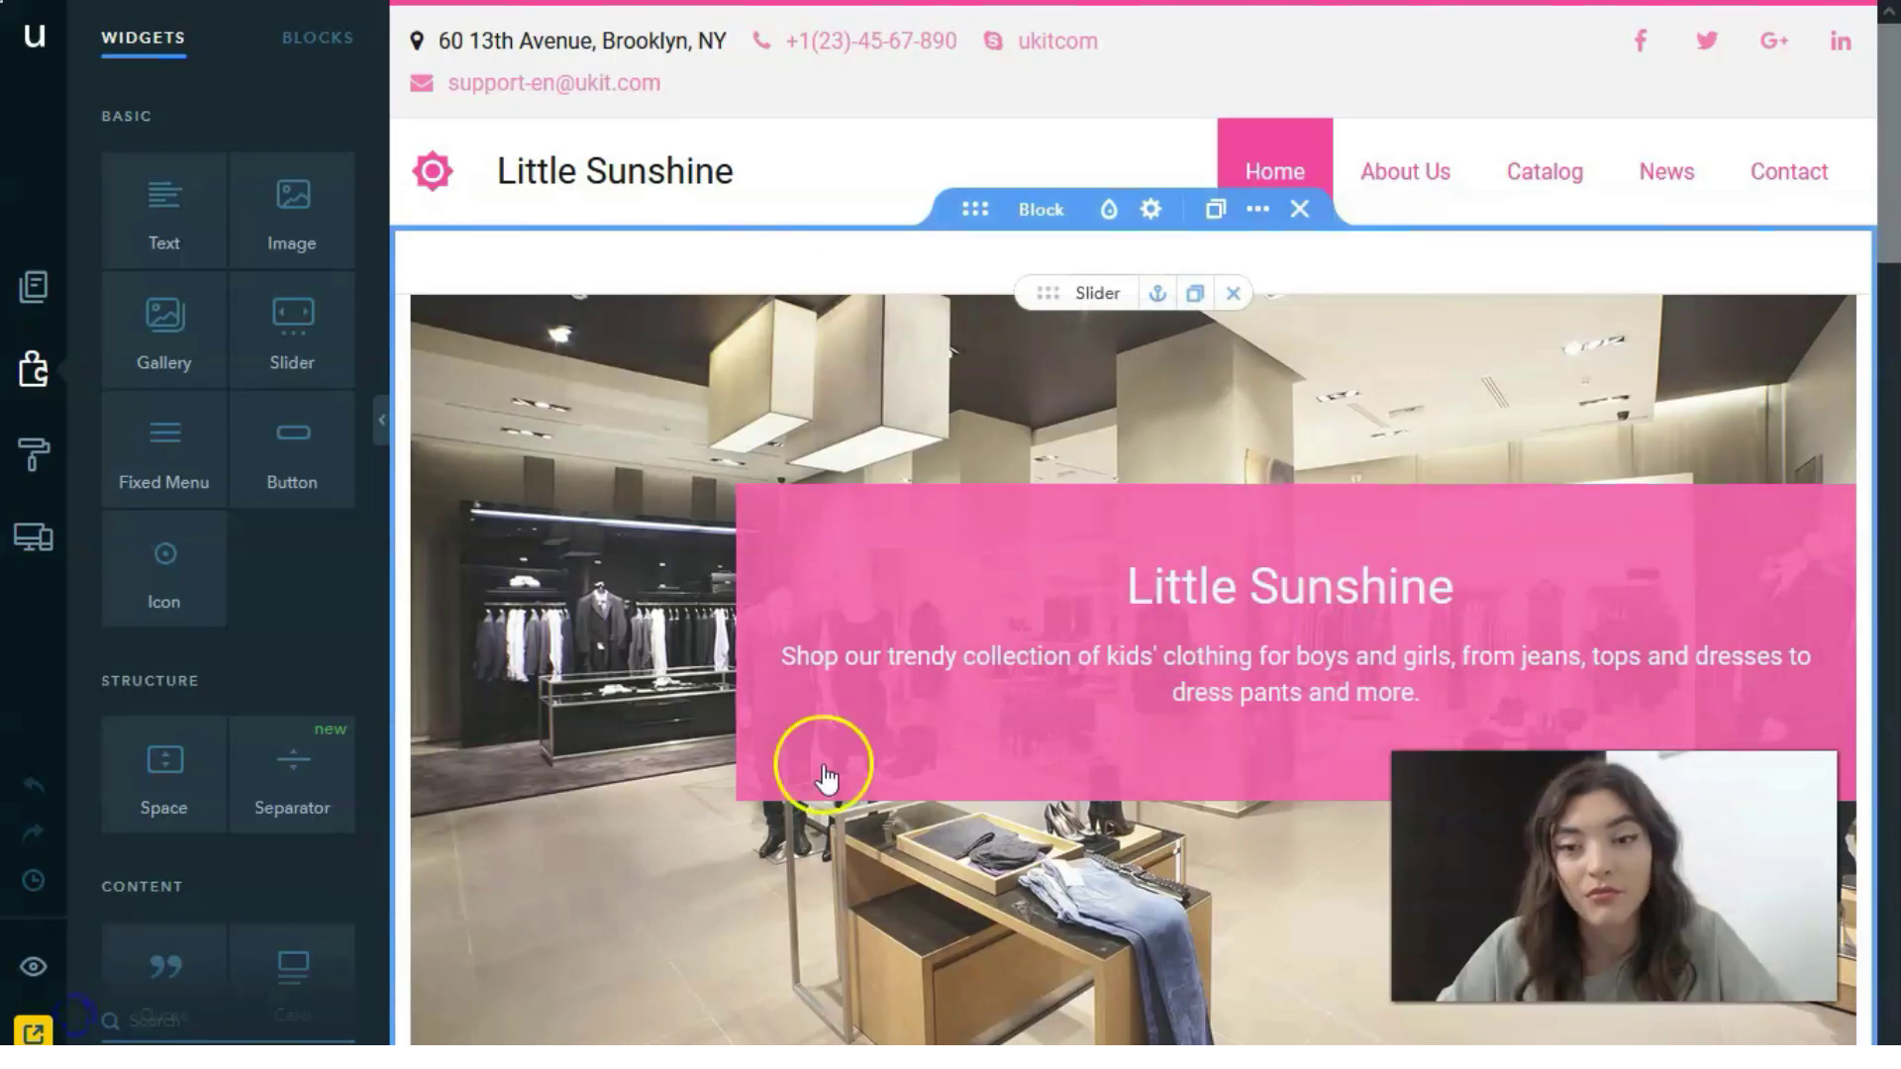
pyautogui.scroll(-15, 753, 752)
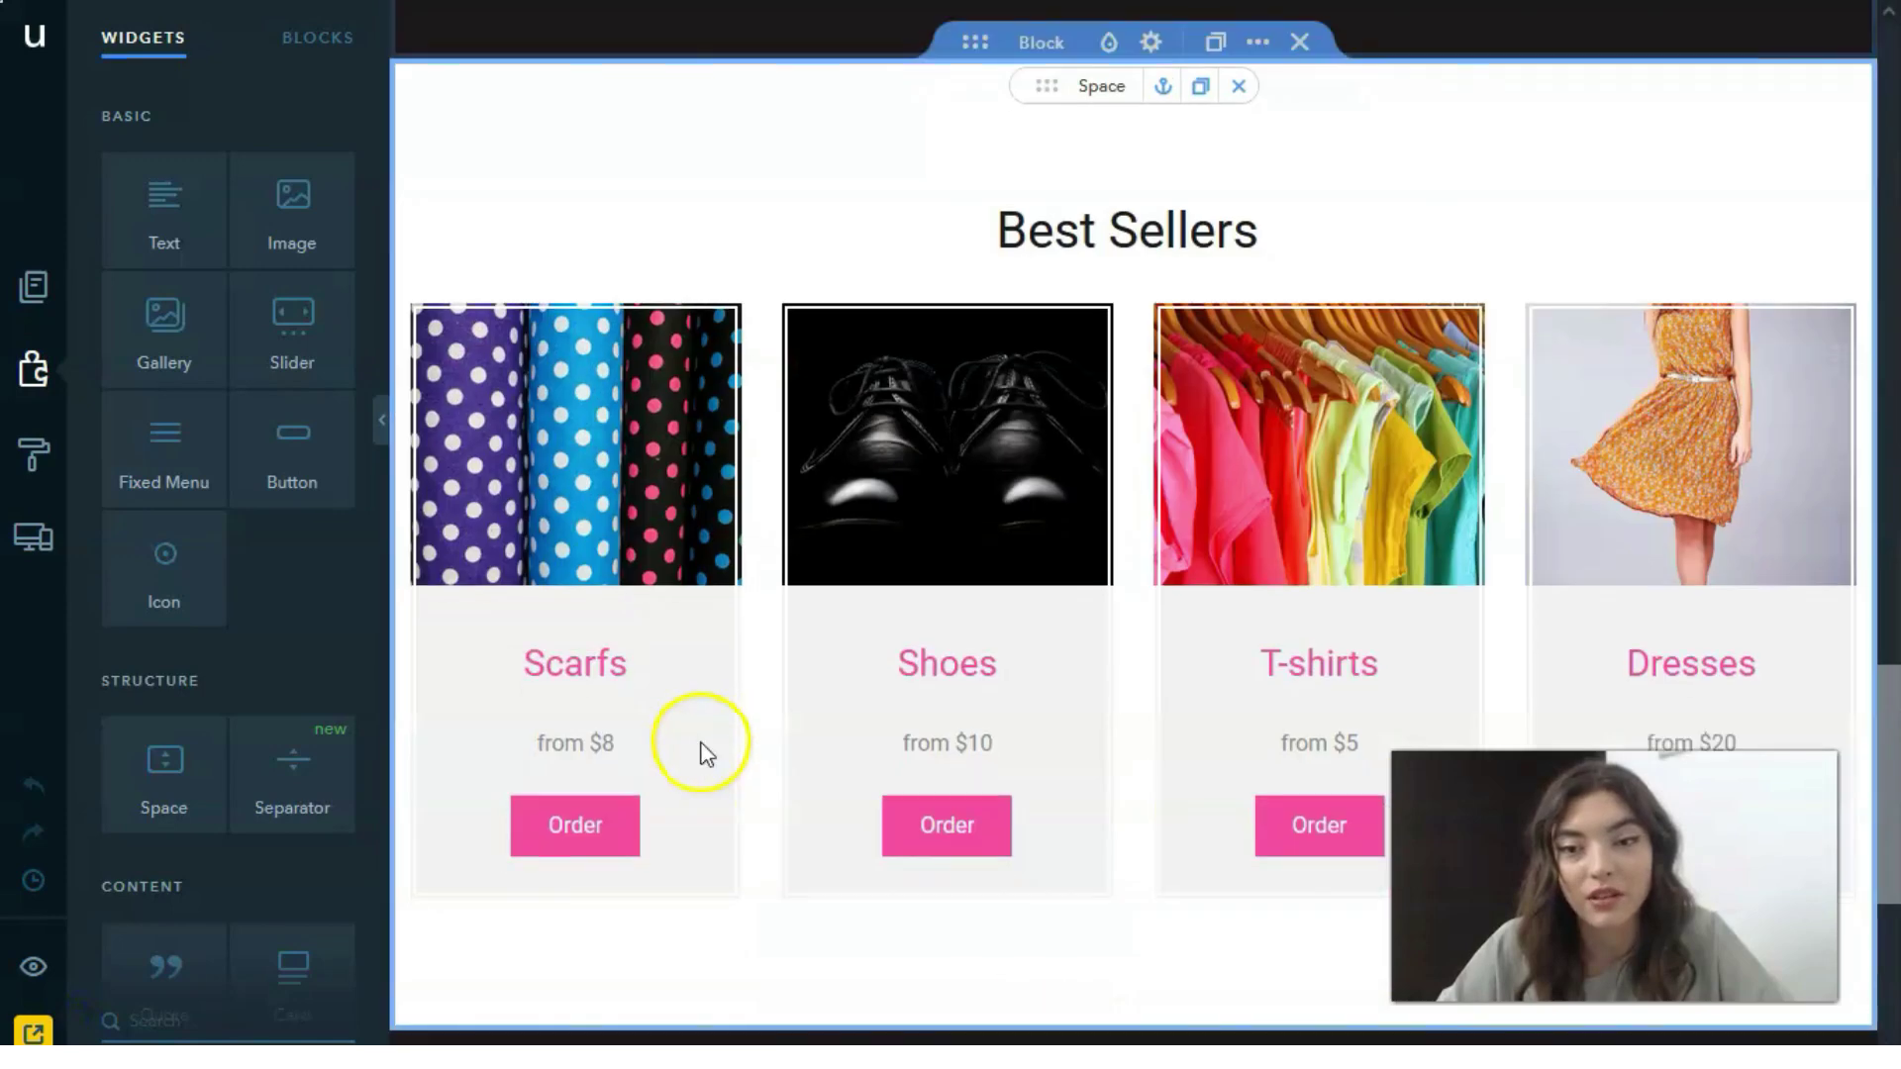
pyautogui.scroll(-3, 706, 755)
pyautogui.scroll(-3, 891, 683)
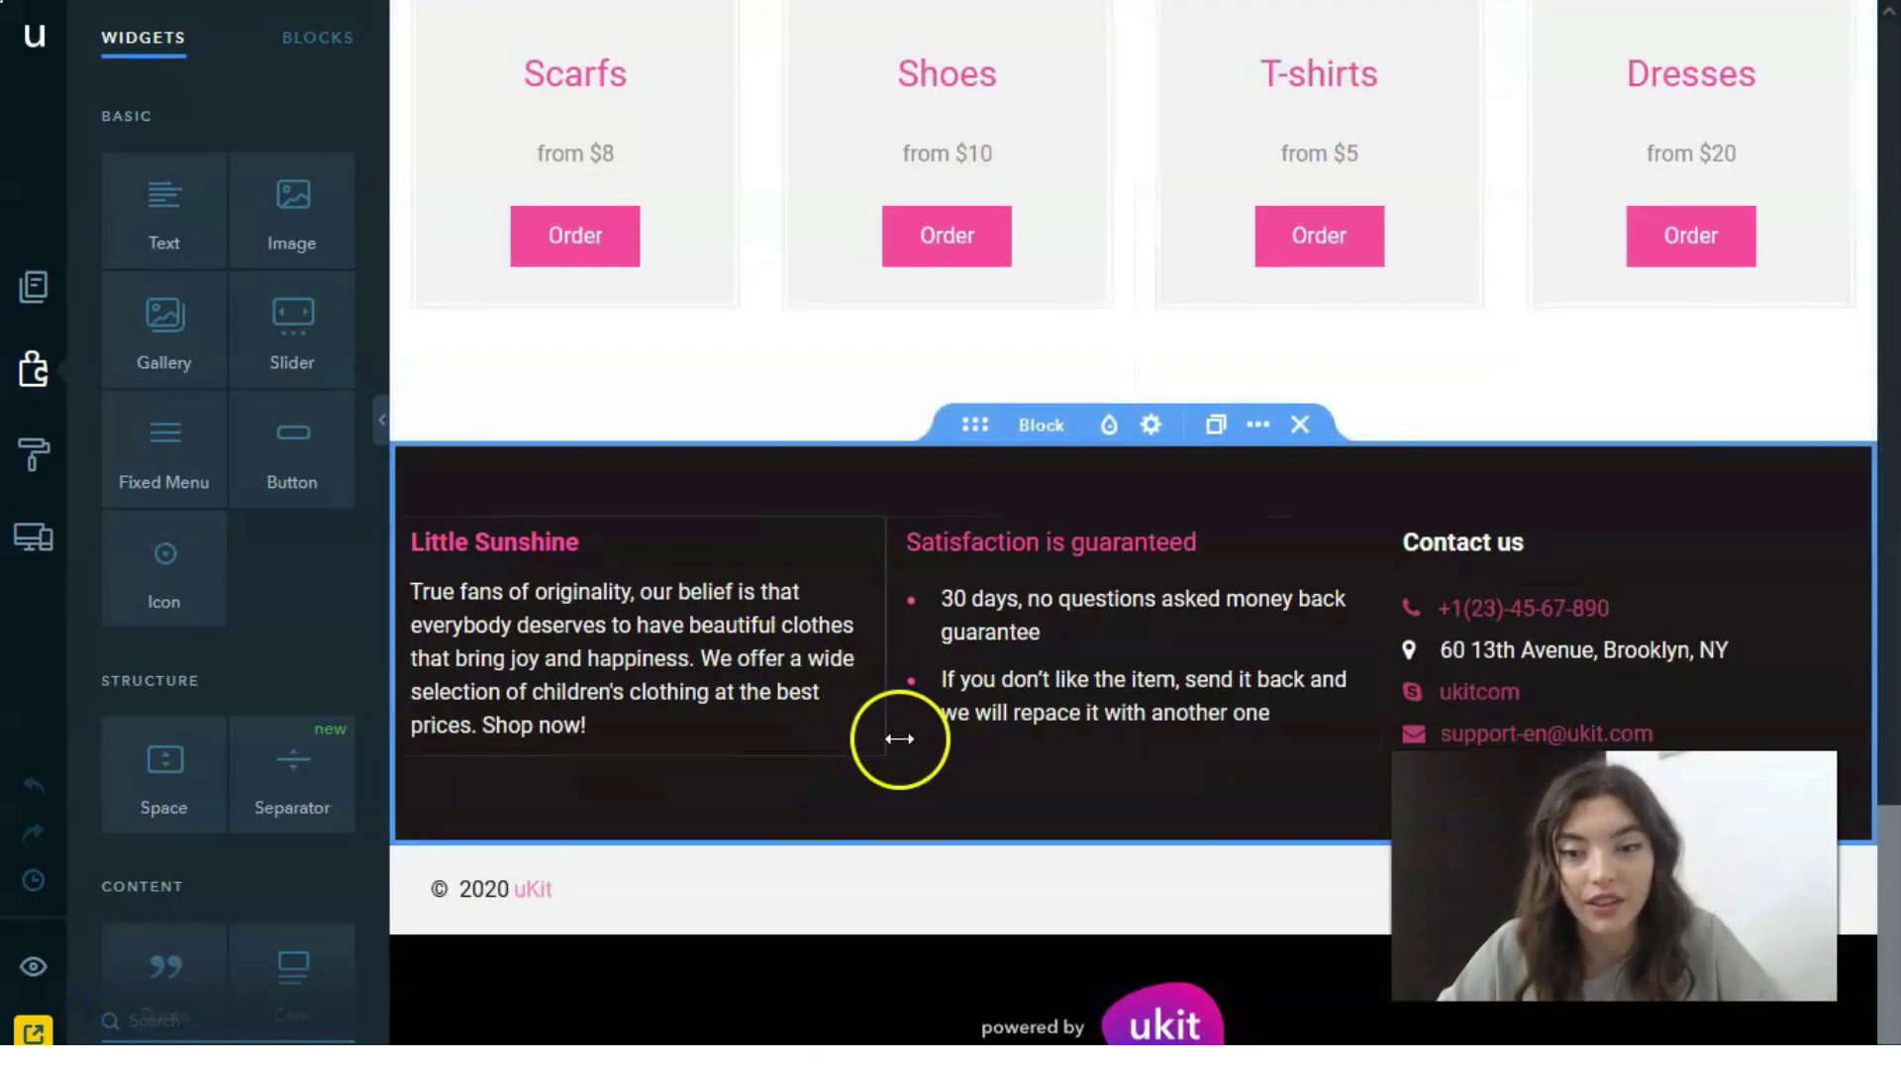
pyautogui.scroll(10, 1209, 747)
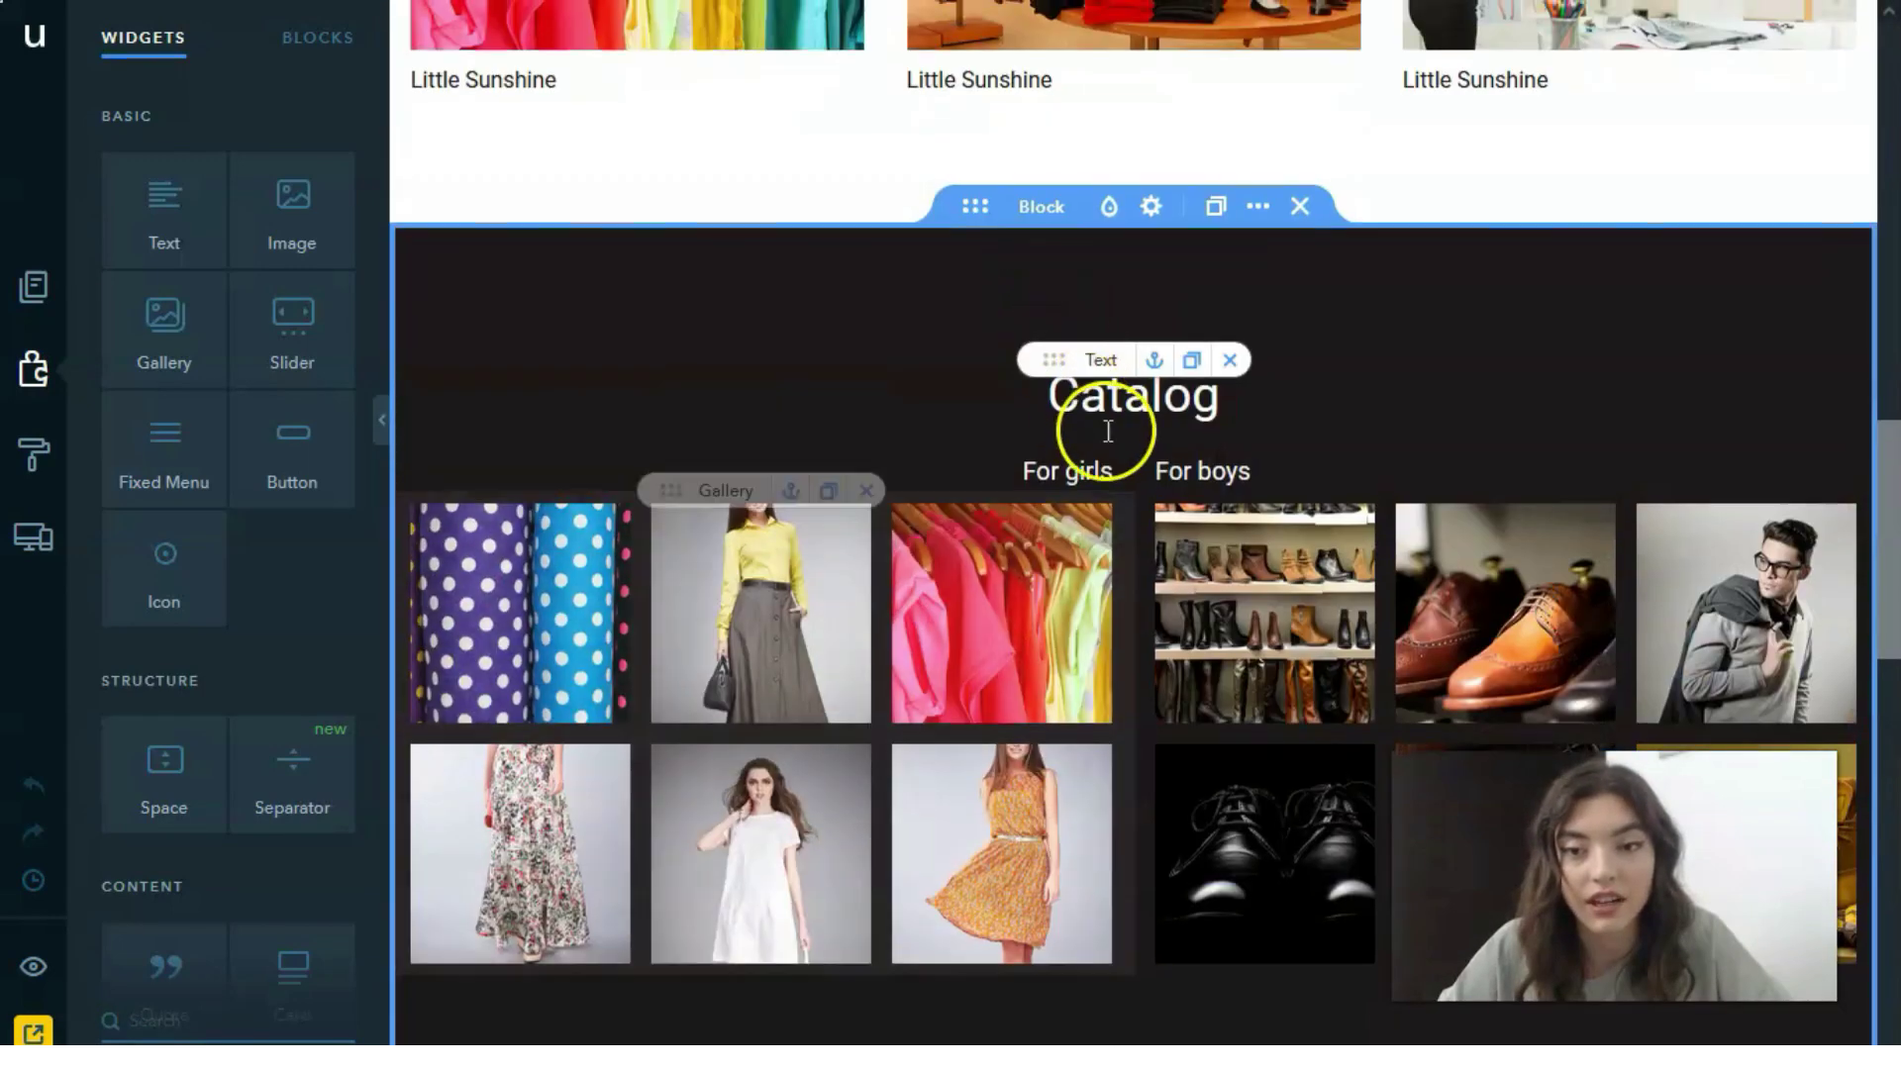
pyautogui.scroll(8, 1108, 430)
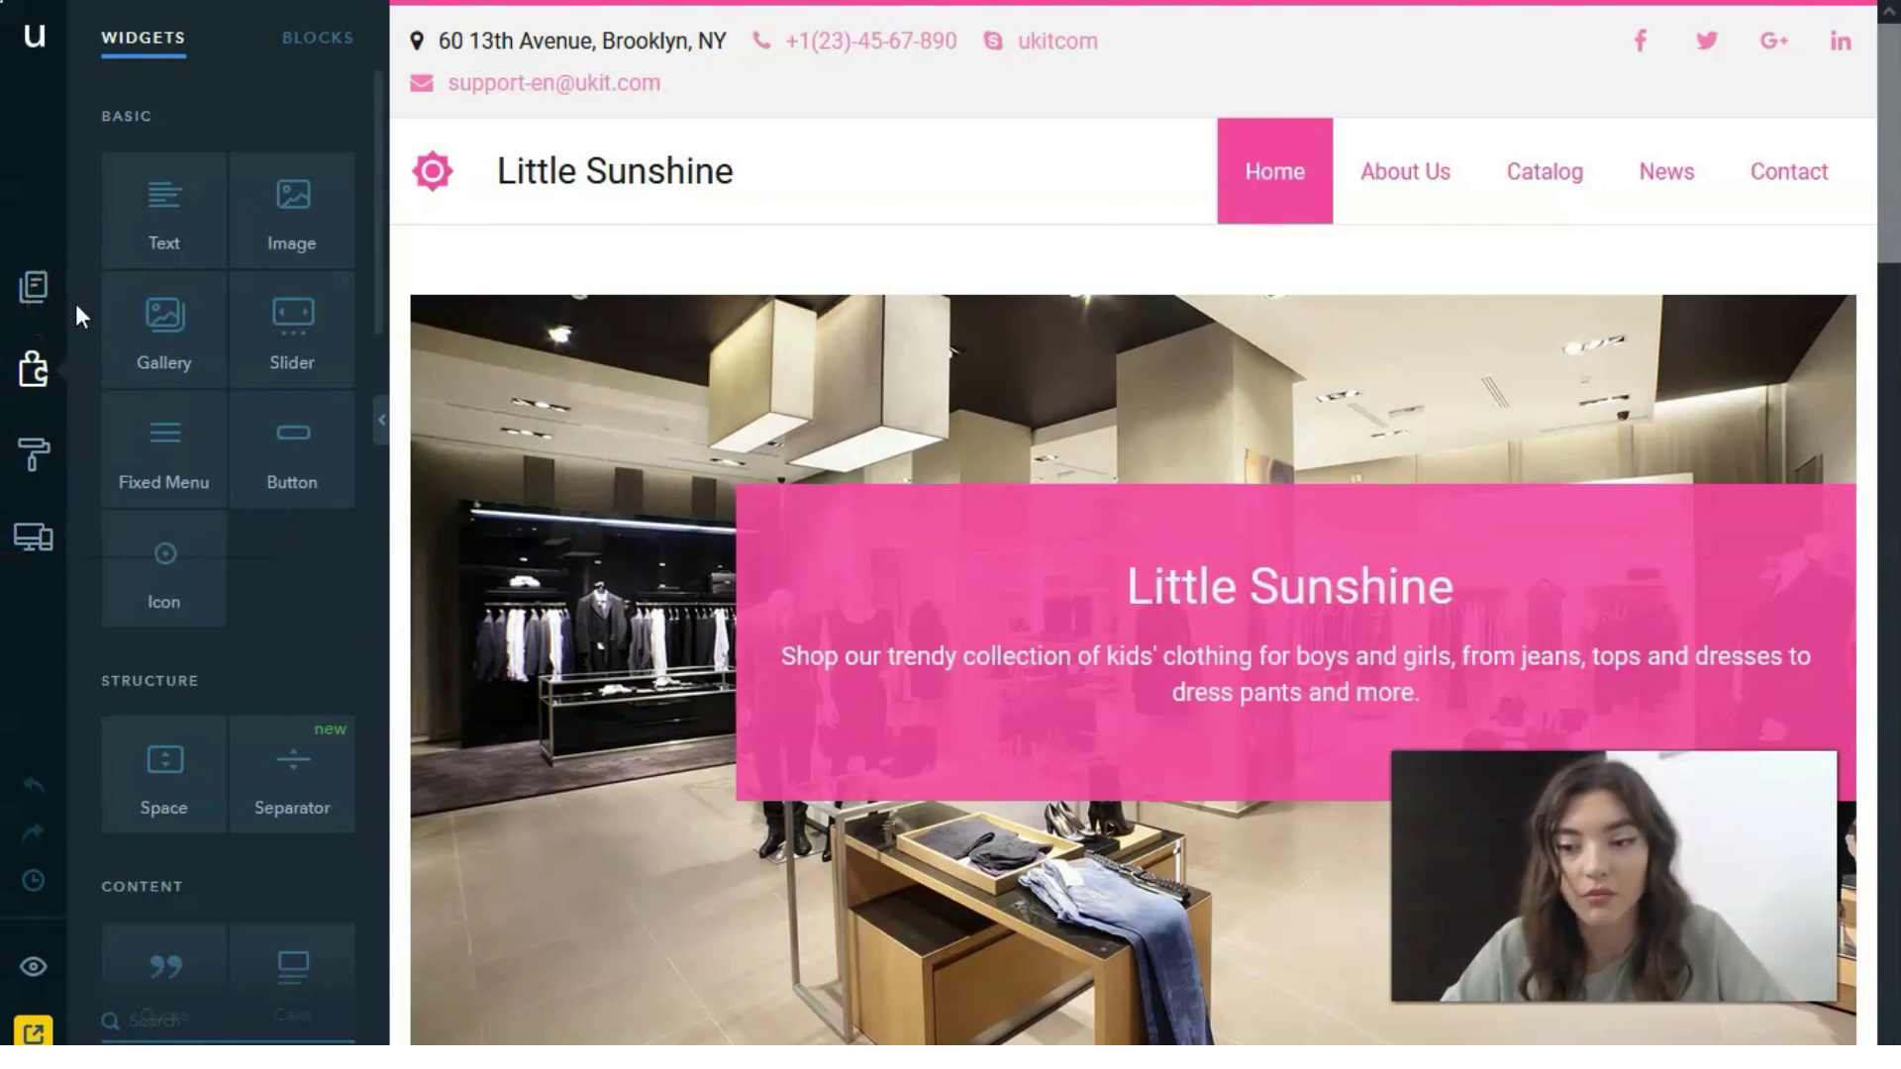
# Drag the pages into the order Home, News, About Us, Catalog, Contact, then open About Us.
pyautogui.click(18, 291)
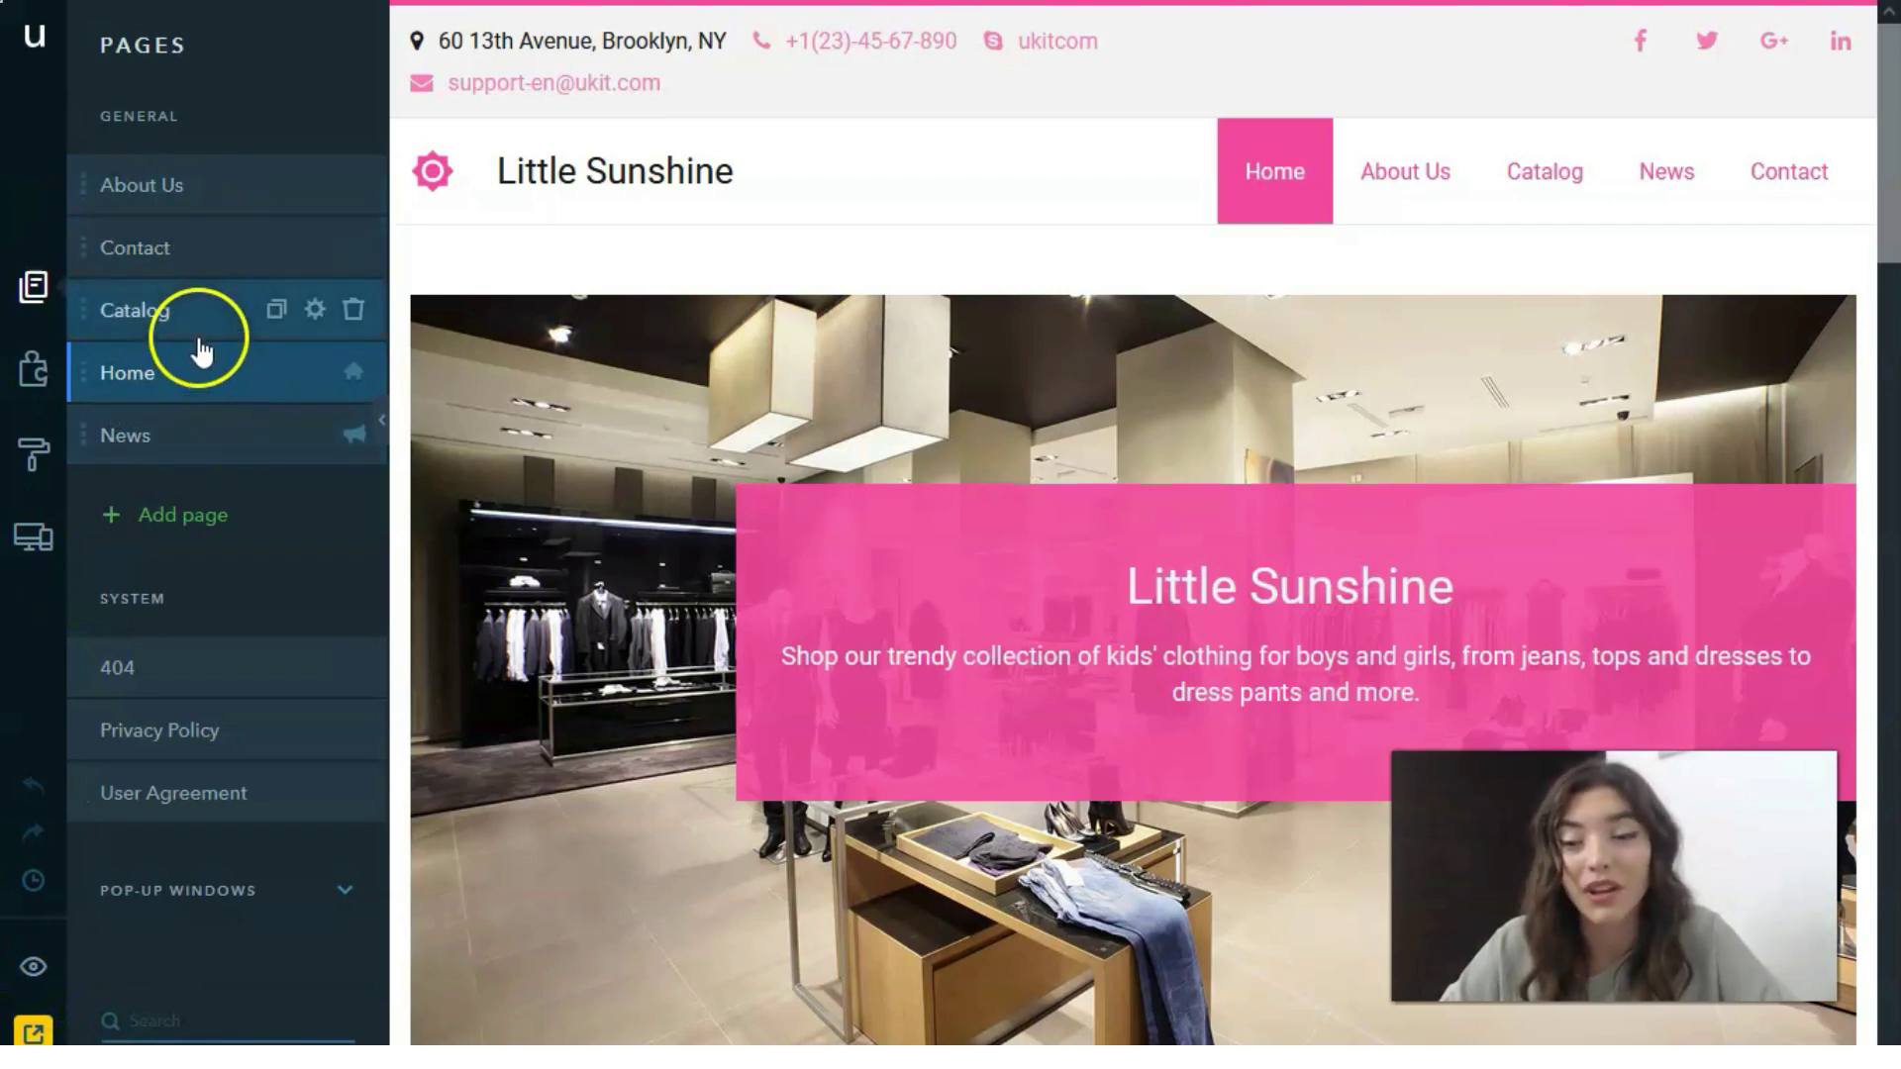
pyautogui.moveTo(199, 341); pyautogui.dragTo(212, 178)
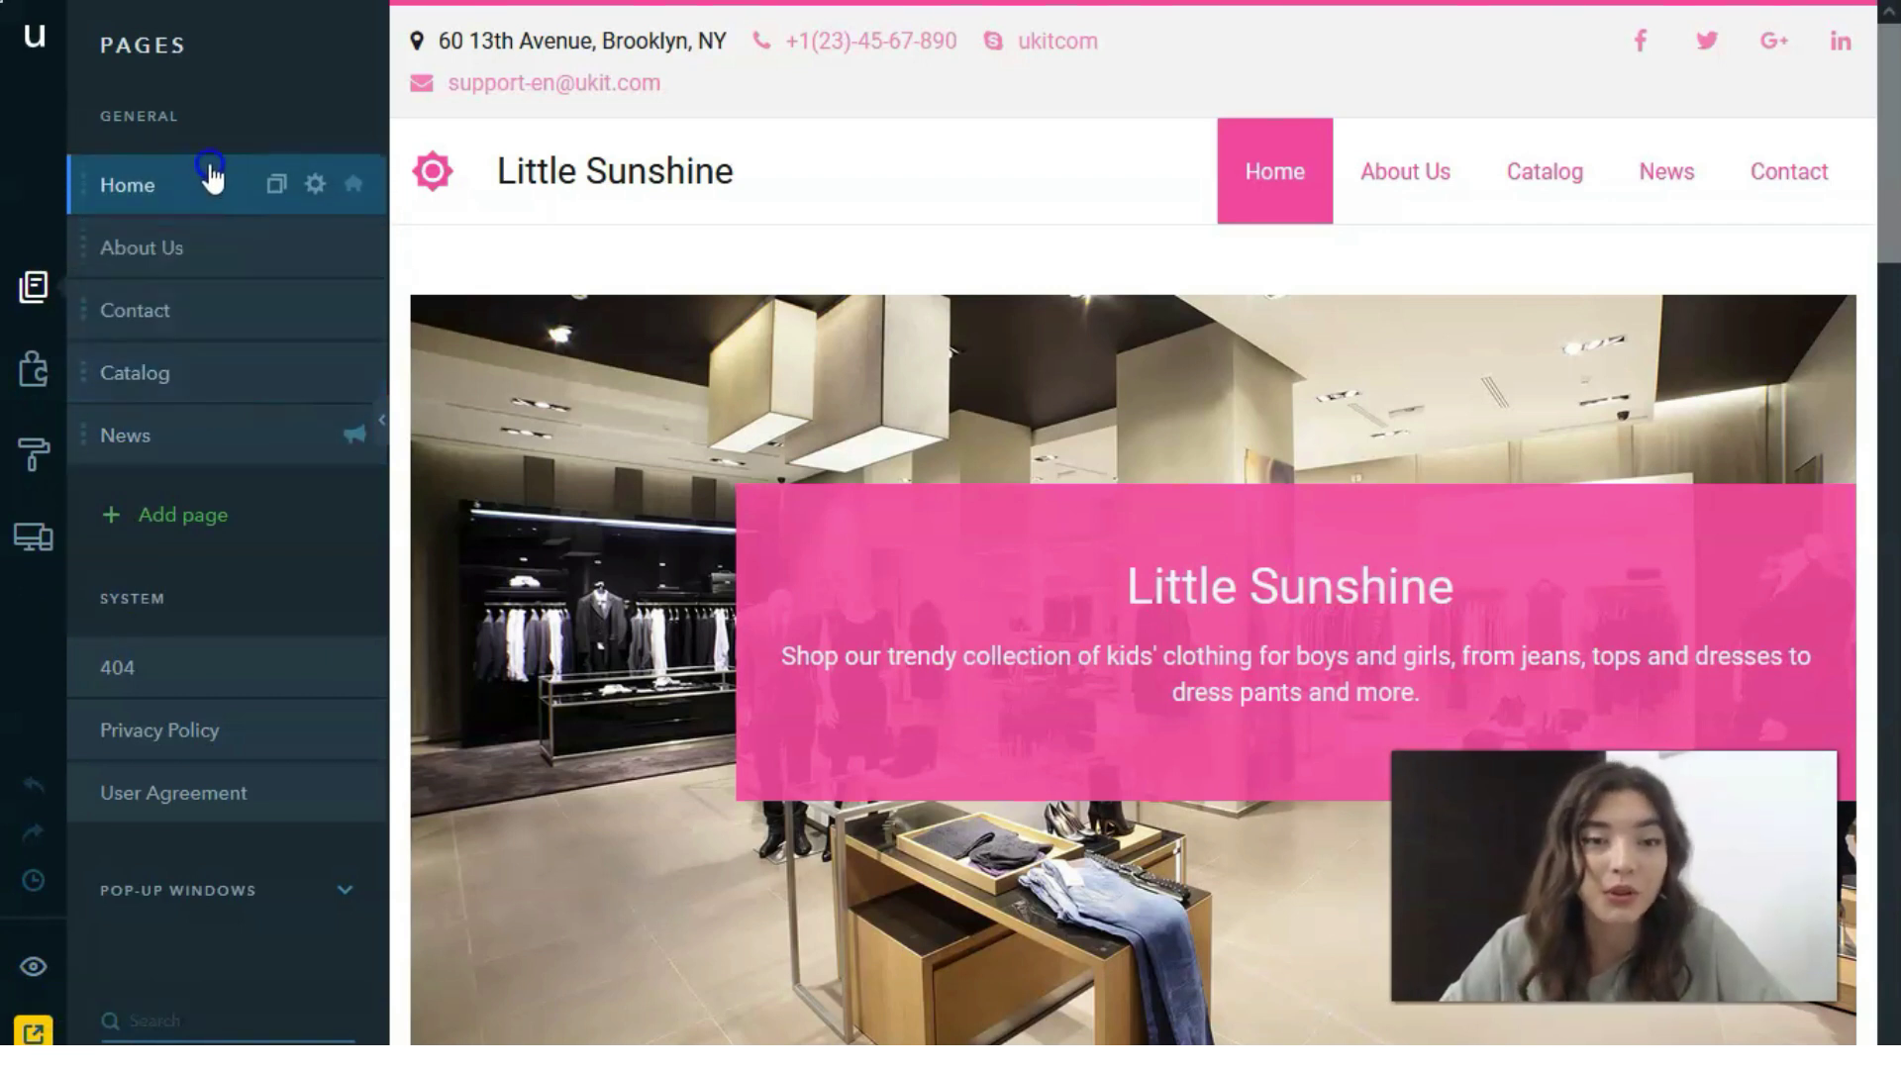
pyautogui.moveTo(205, 272); pyautogui.dragTo(193, 374)
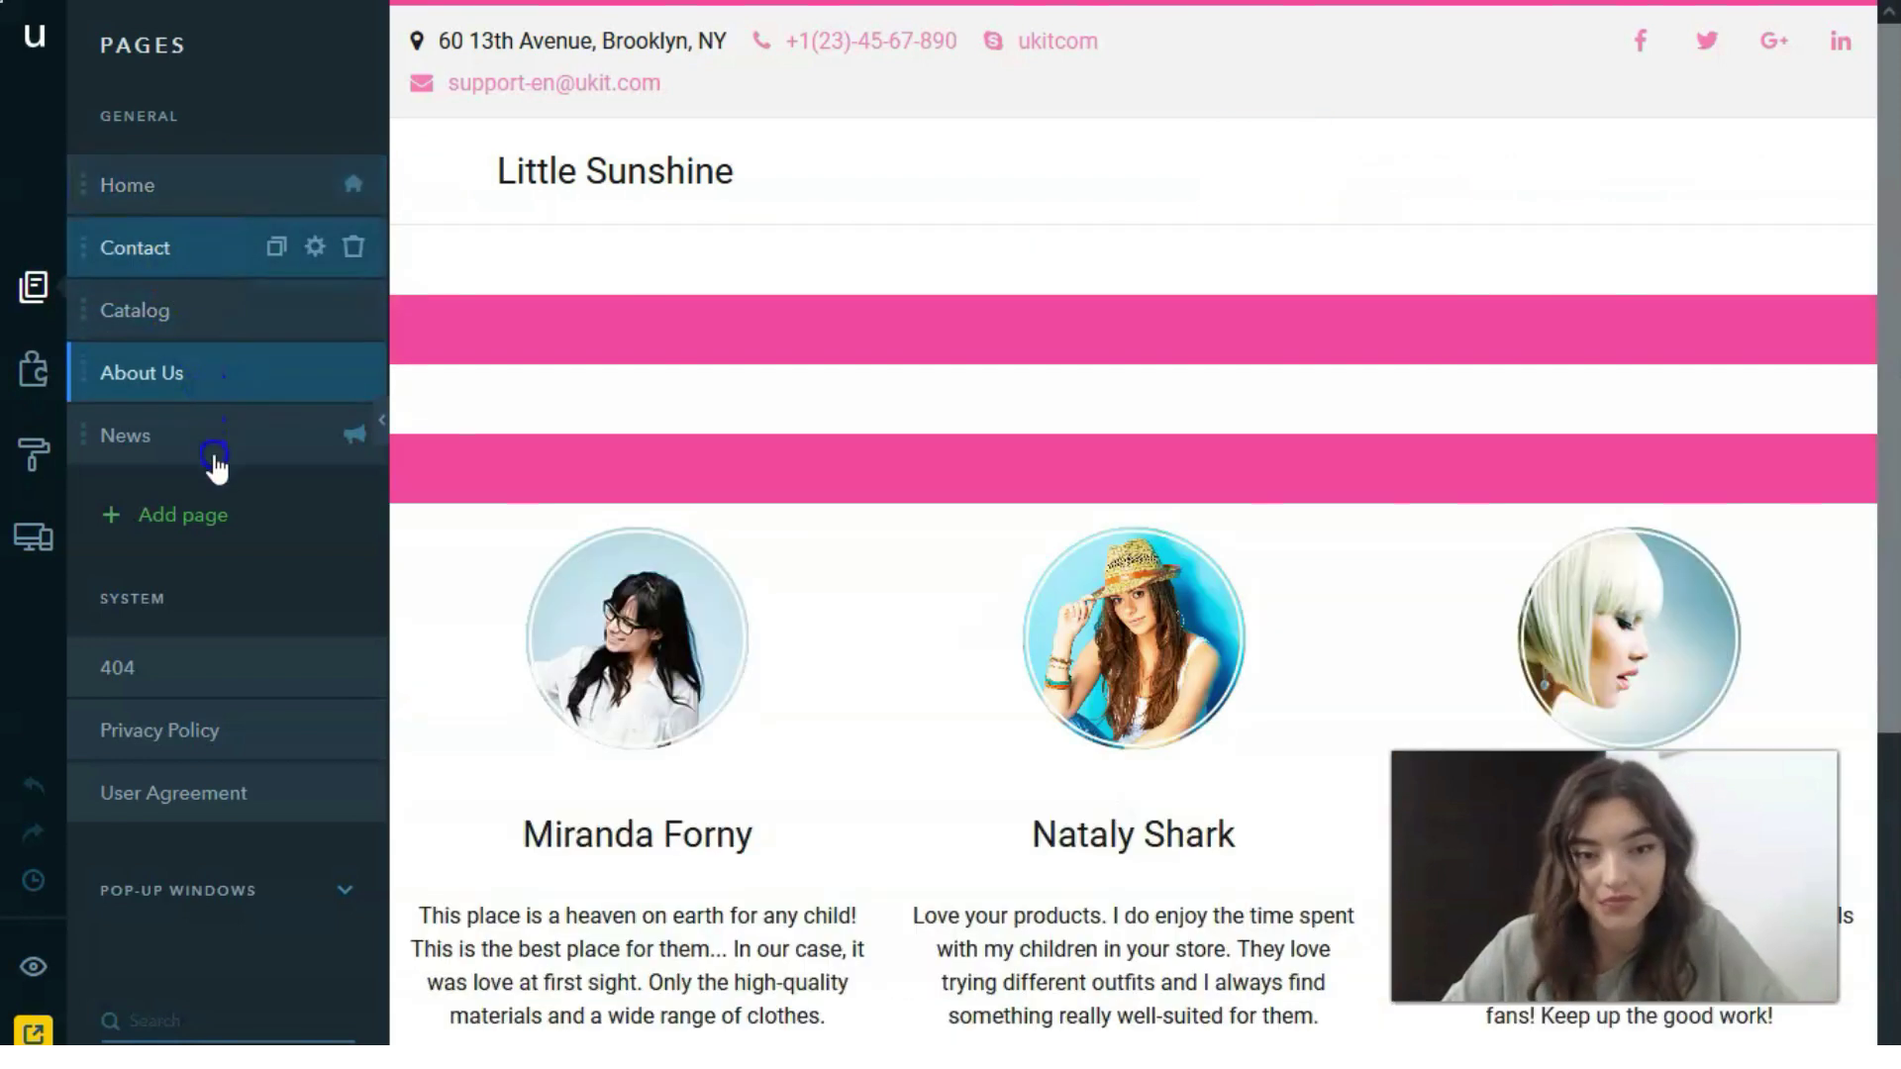
pyautogui.moveTo(187, 283); pyautogui.dragTo(181, 314)
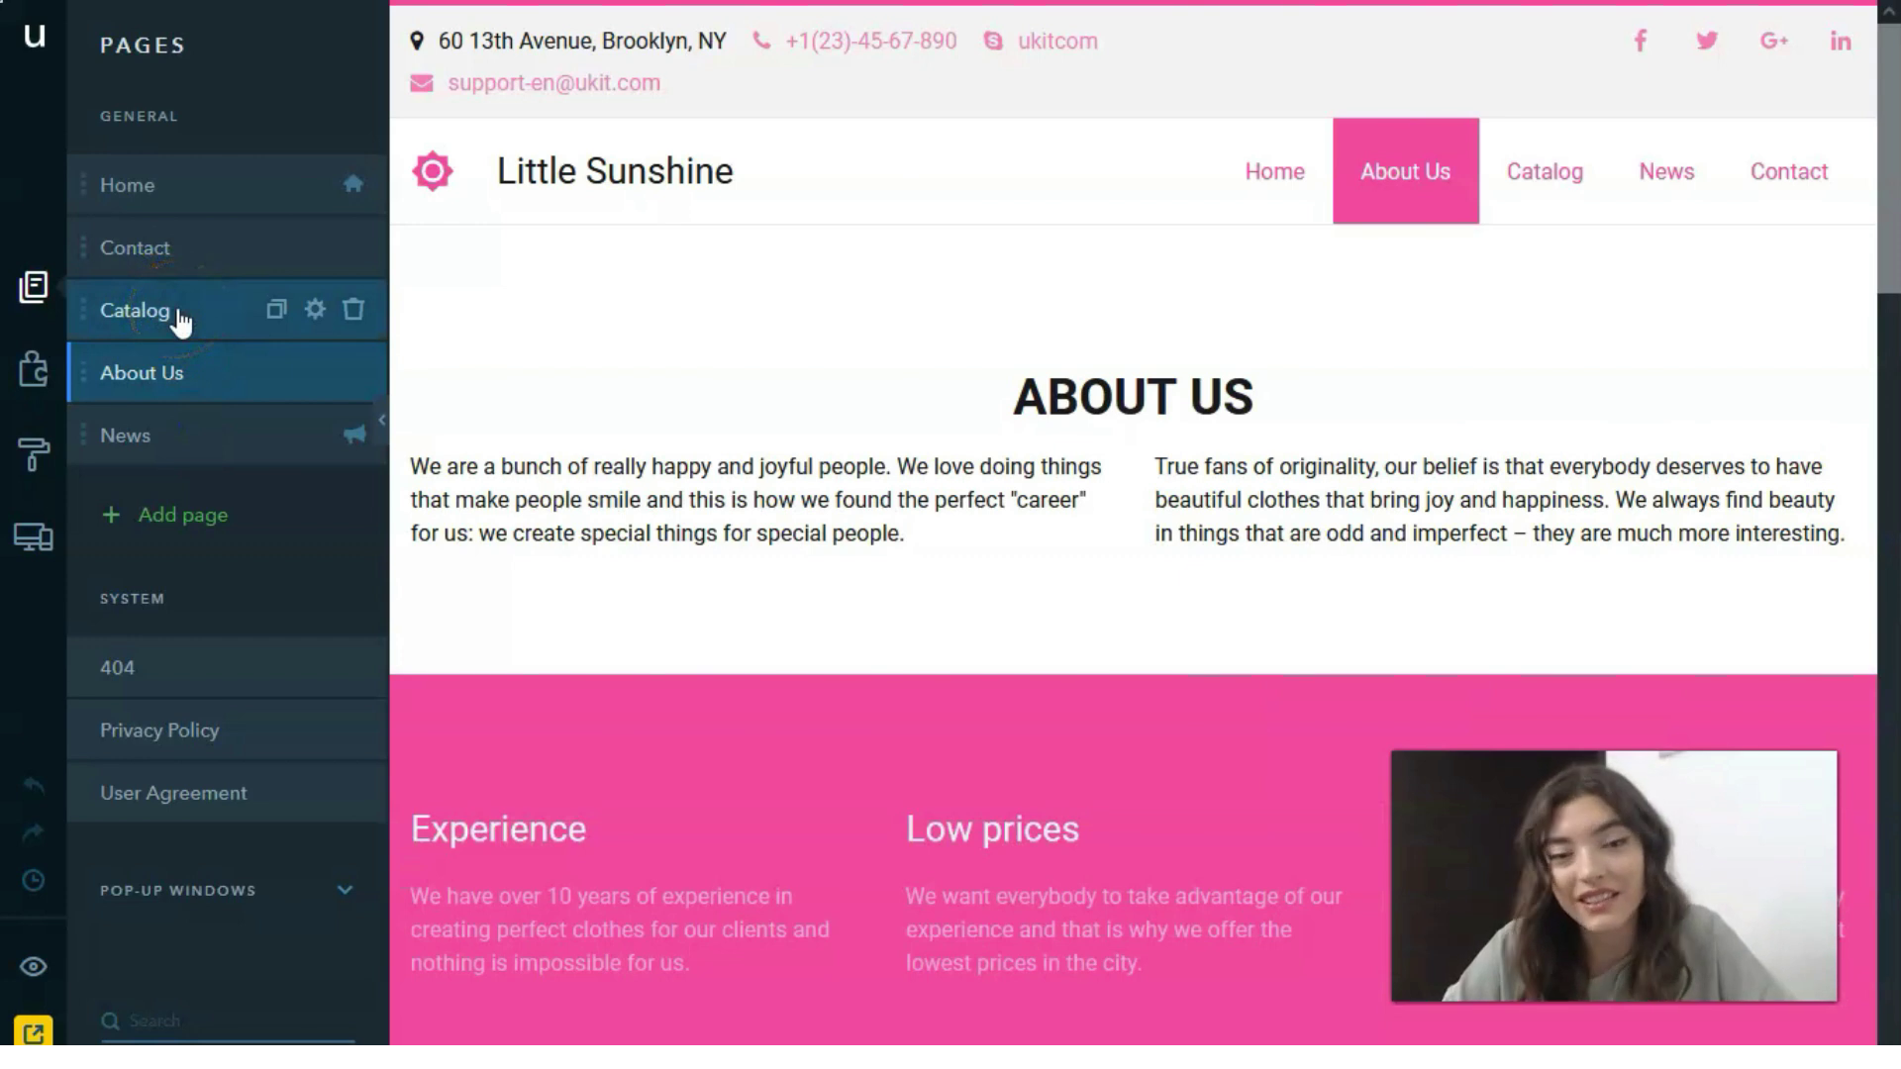
pyautogui.moveTo(199, 437); pyautogui.dragTo(241, 246)
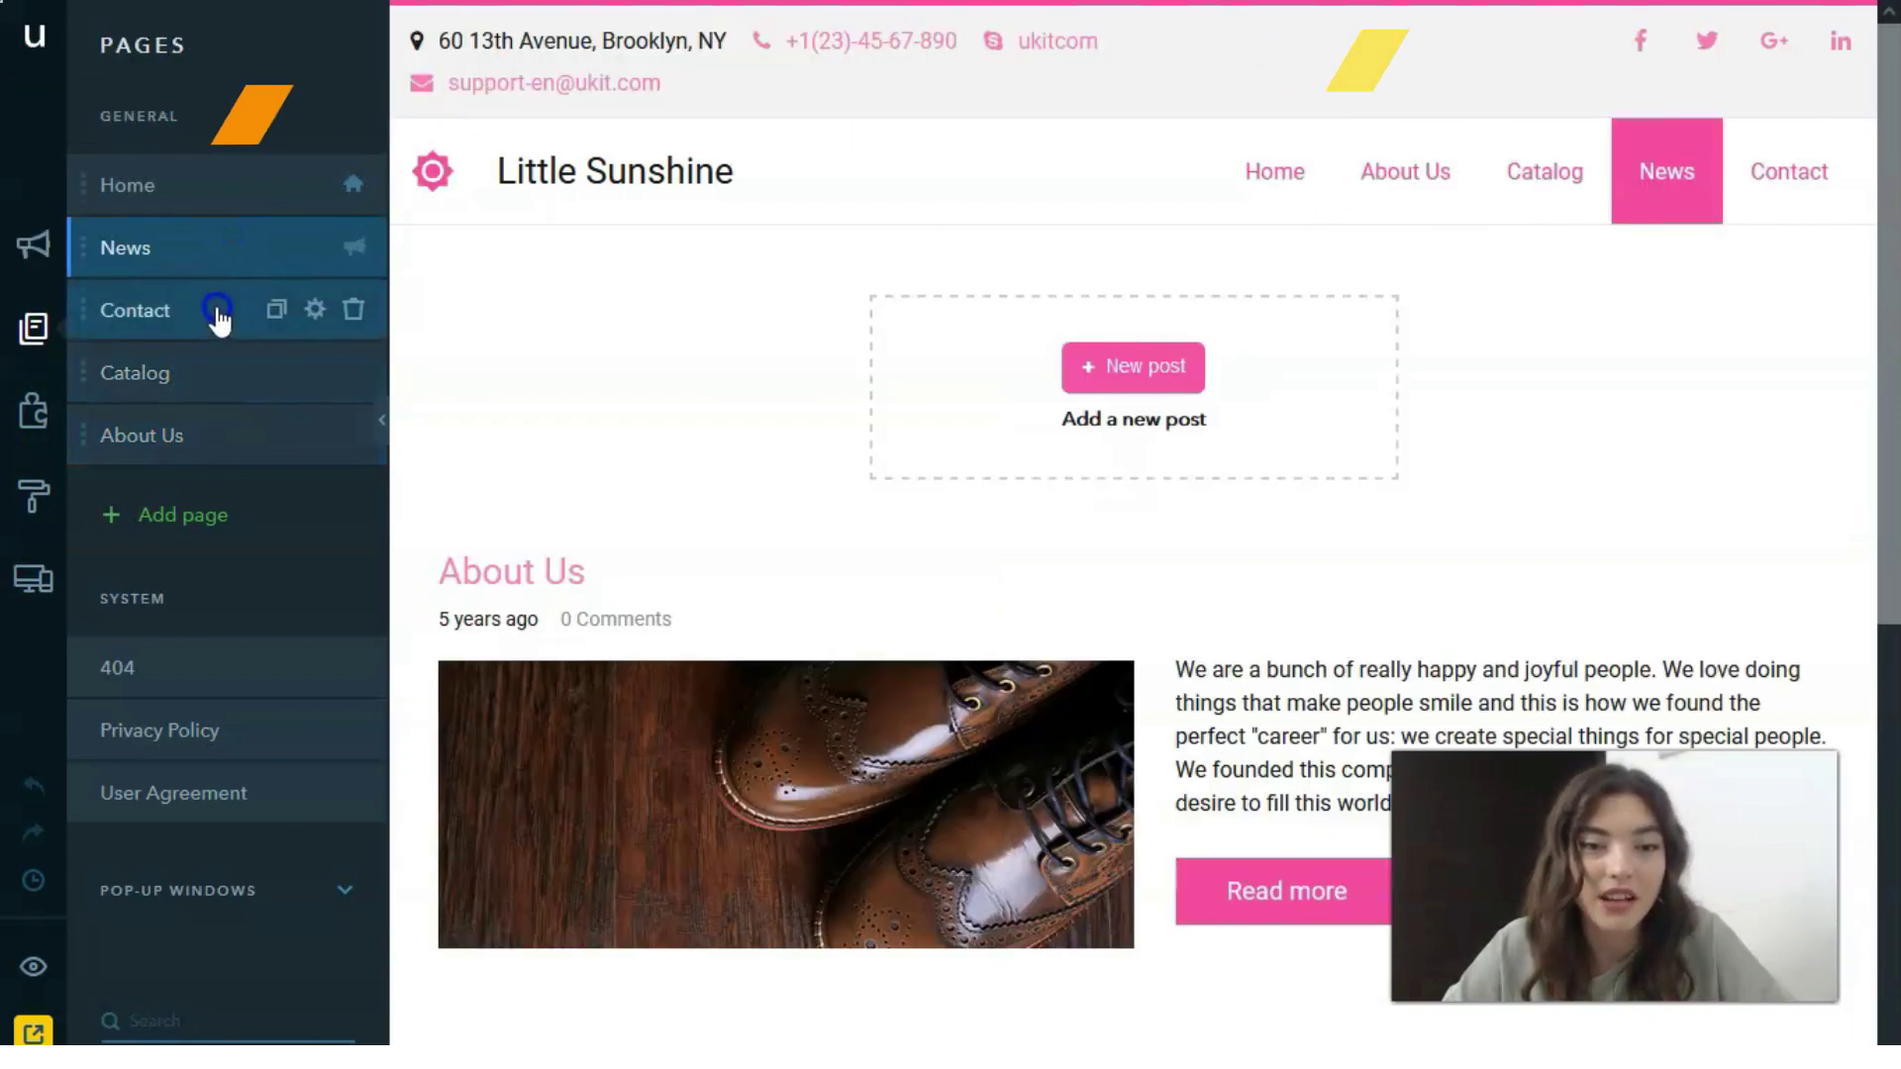
pyautogui.moveTo(216, 305)
pyautogui.mouseDown()
pyautogui.moveTo(198, 373)
pyautogui.moveTo(212, 288)
pyautogui.moveTo(212, 407)
pyautogui.moveTo(204, 309)
pyautogui.mouseUp()
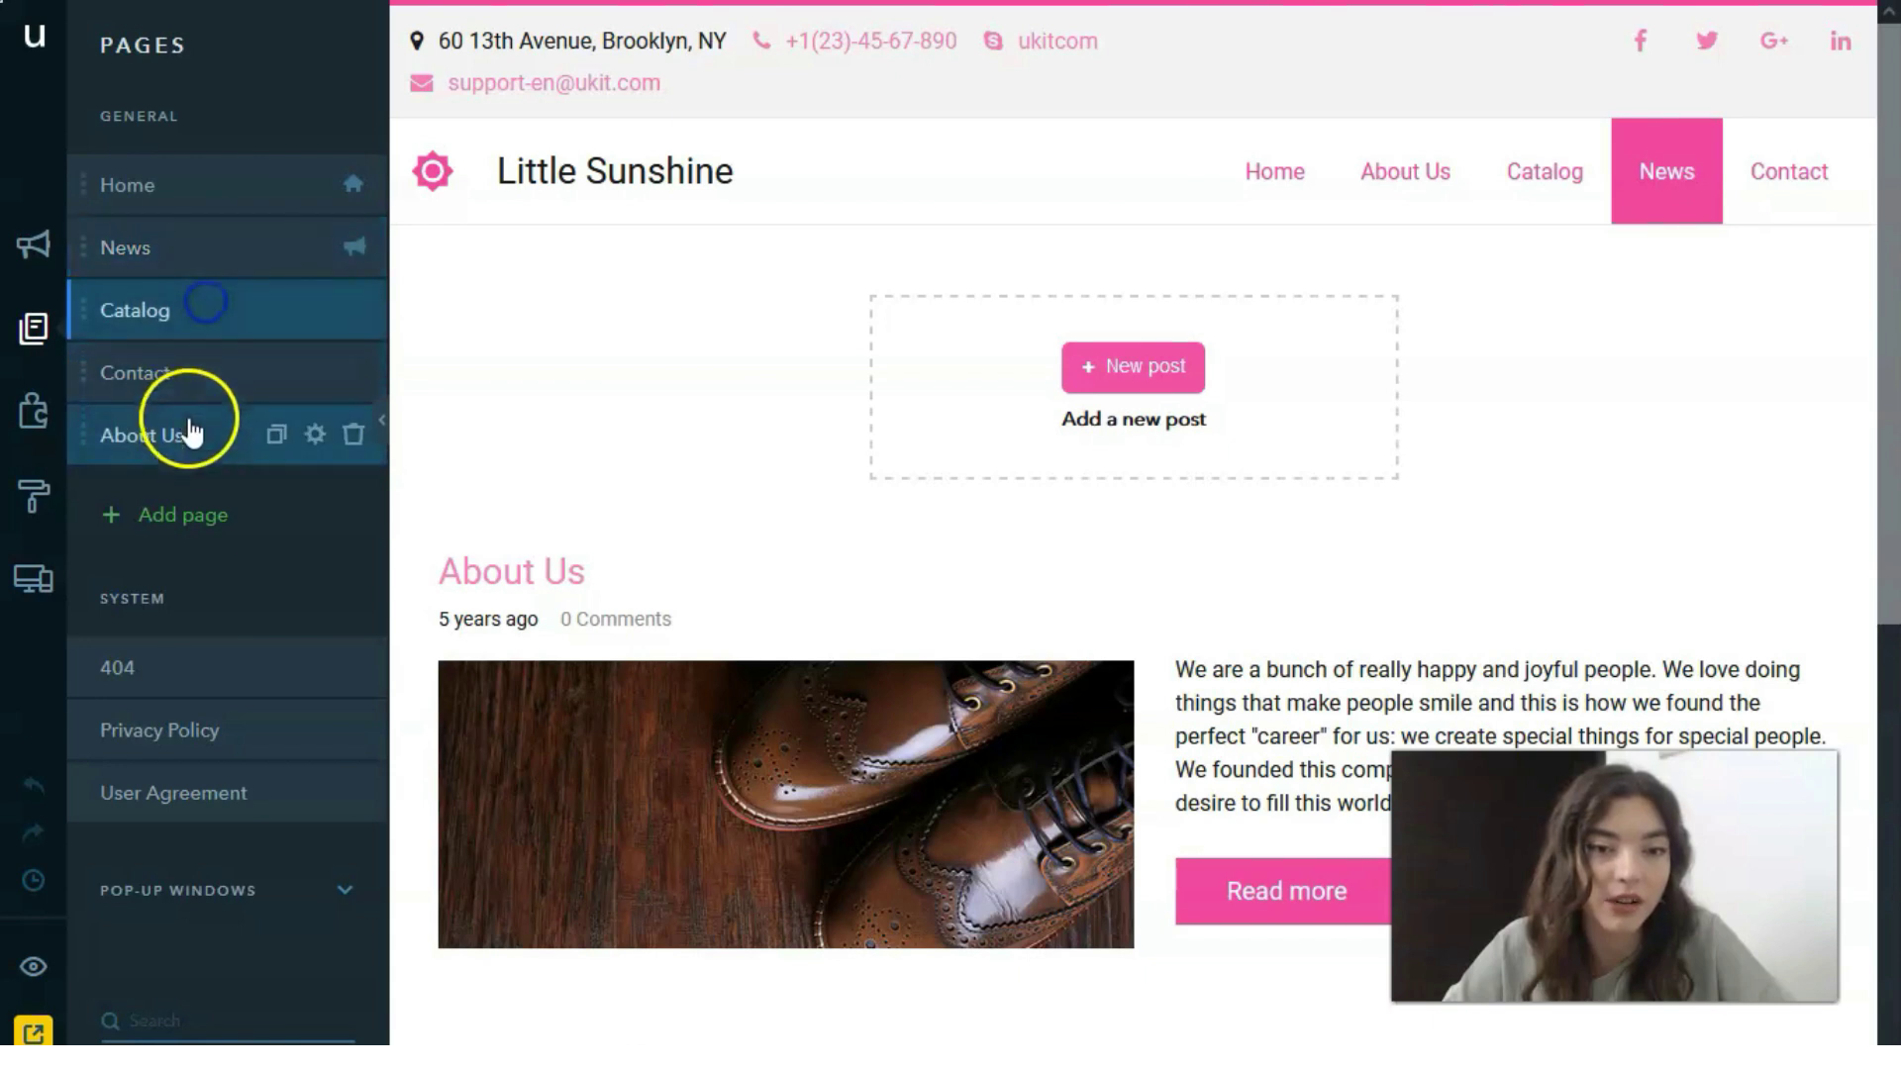
pyautogui.click(206, 269)
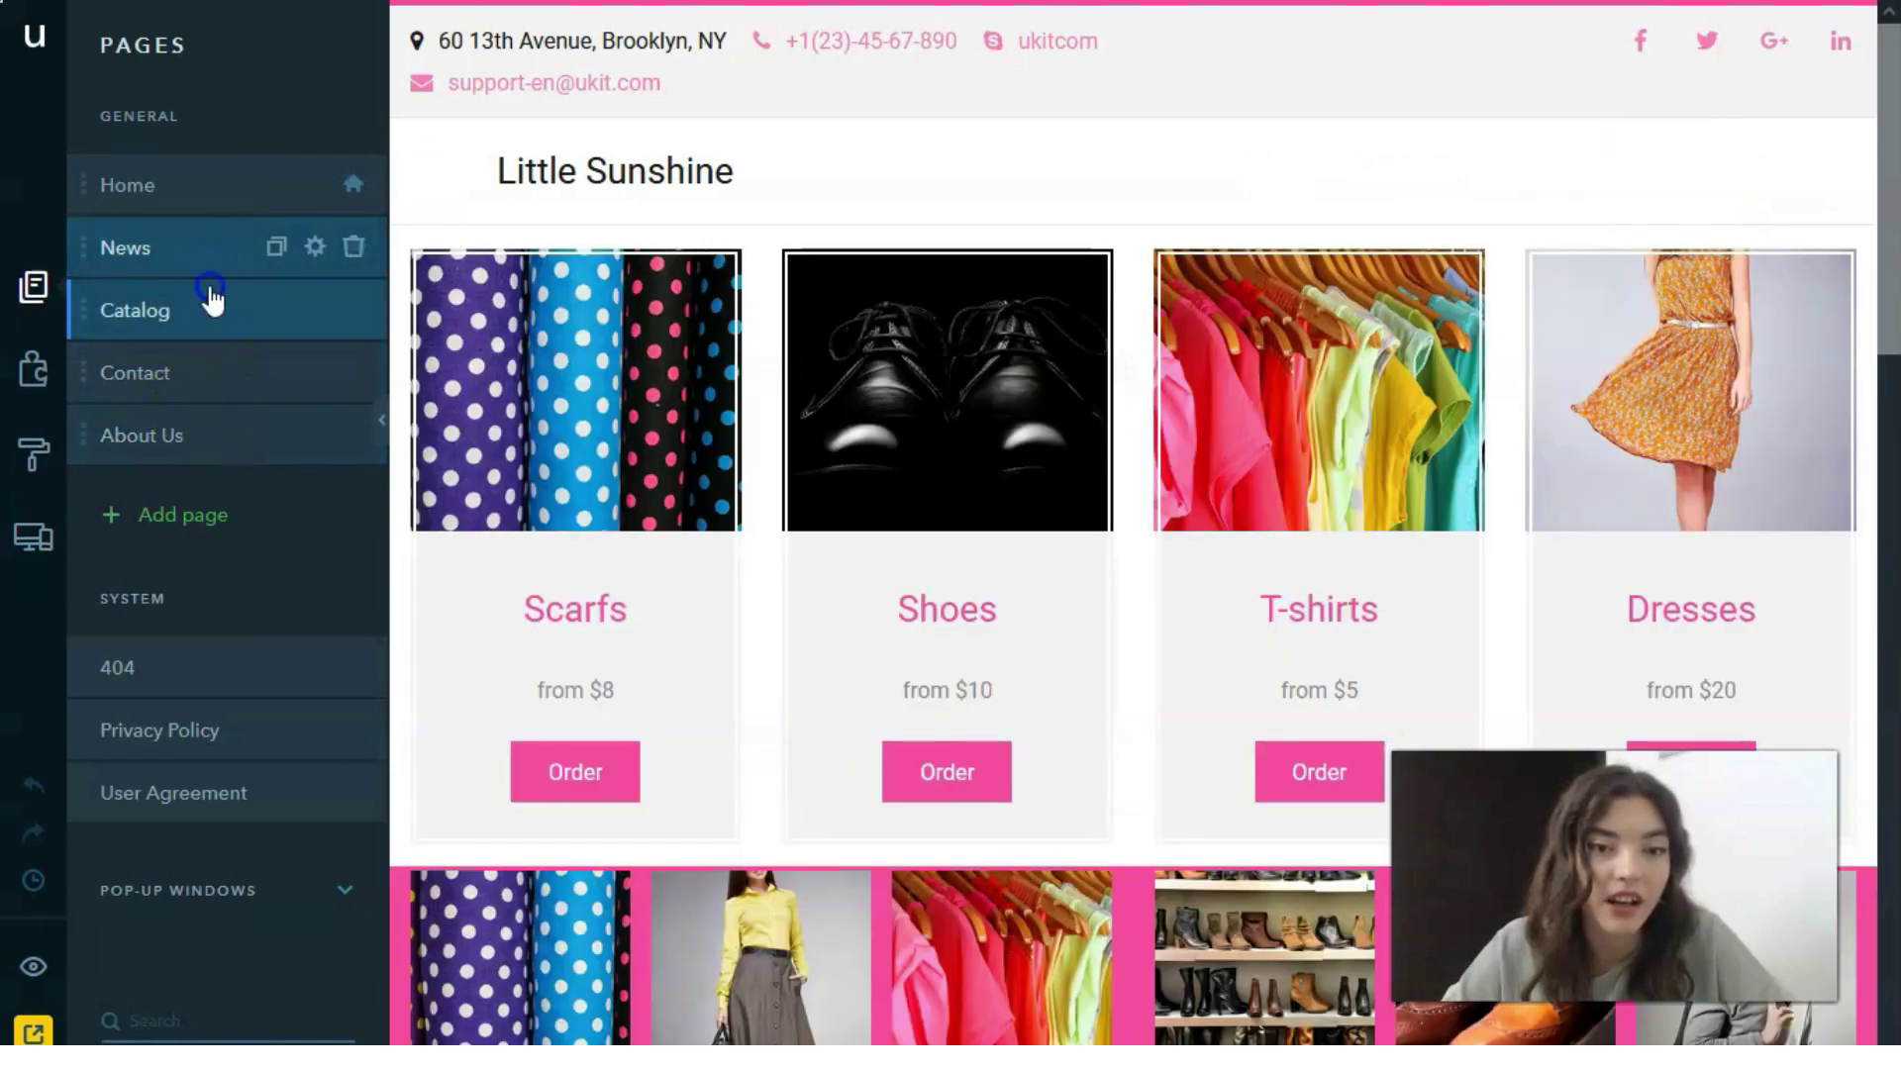
pyautogui.moveTo(193, 434); pyautogui.dragTo(198, 307)
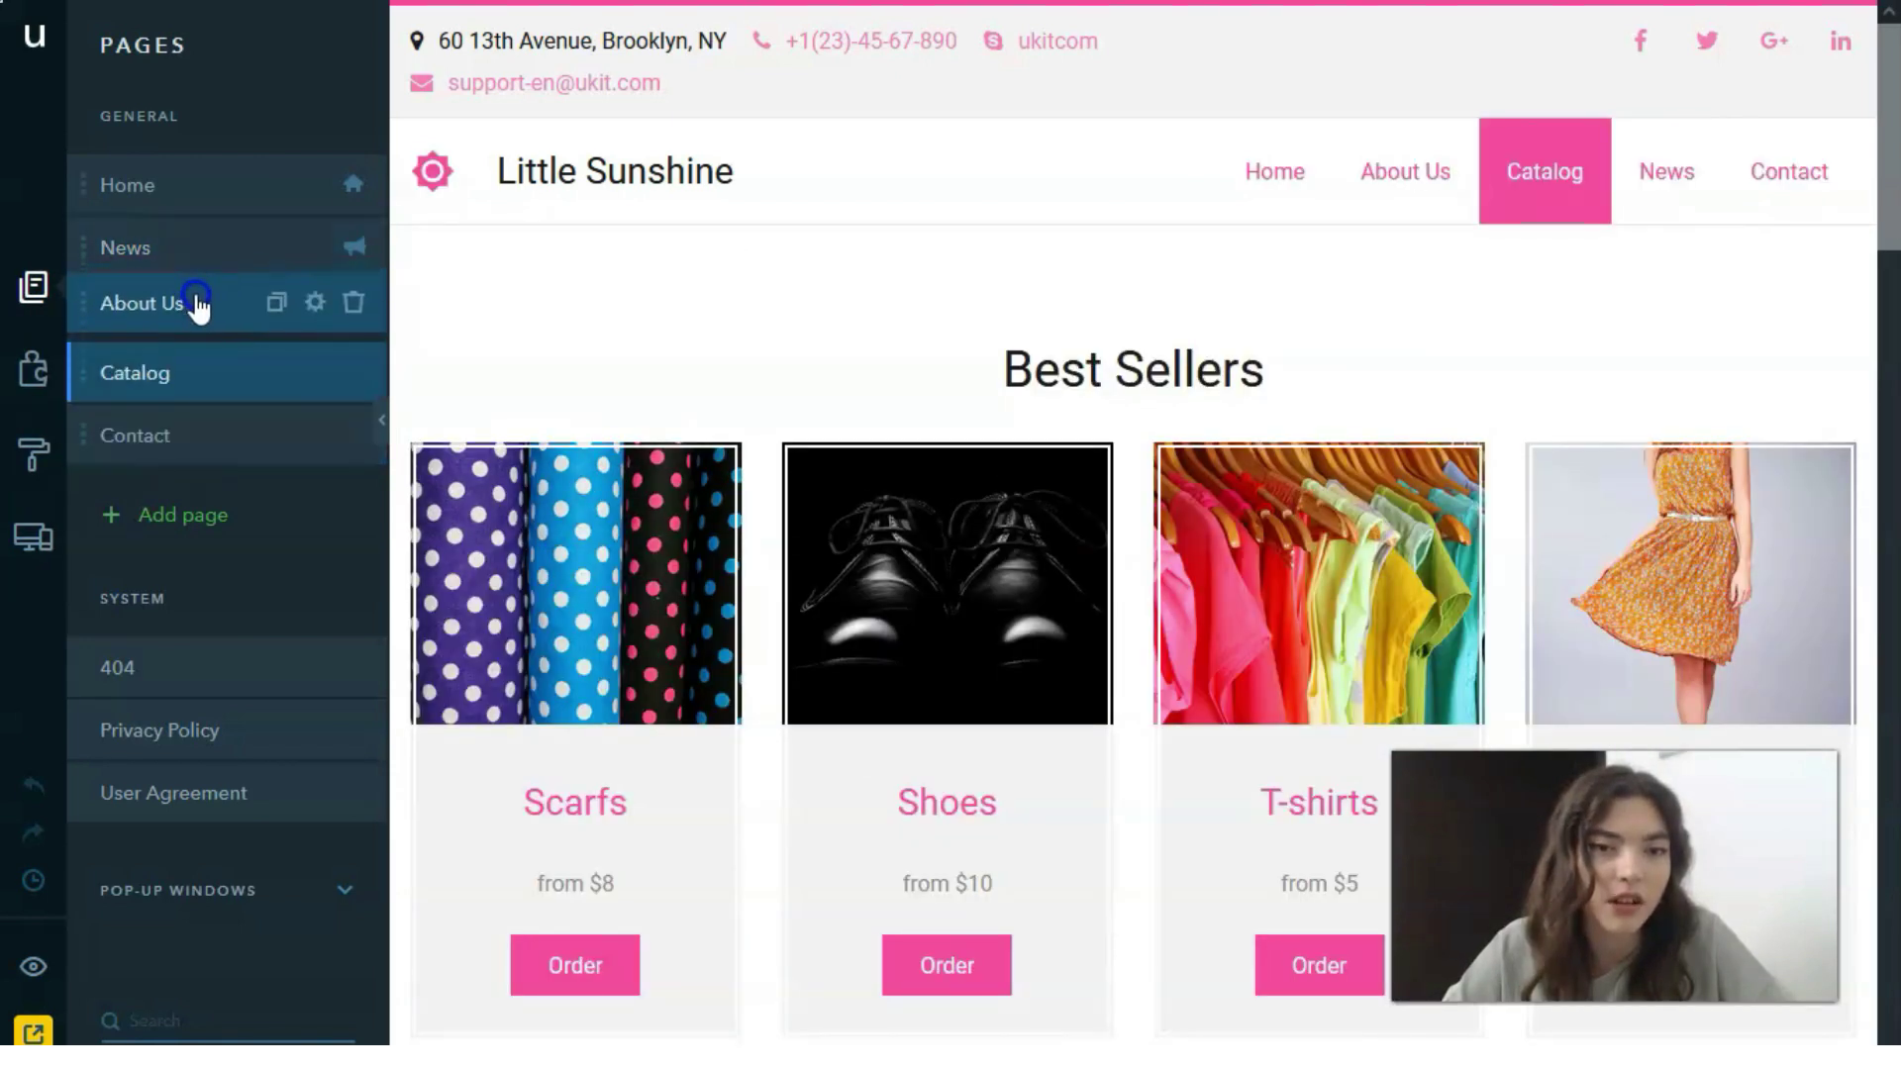
pyautogui.click(198, 307)
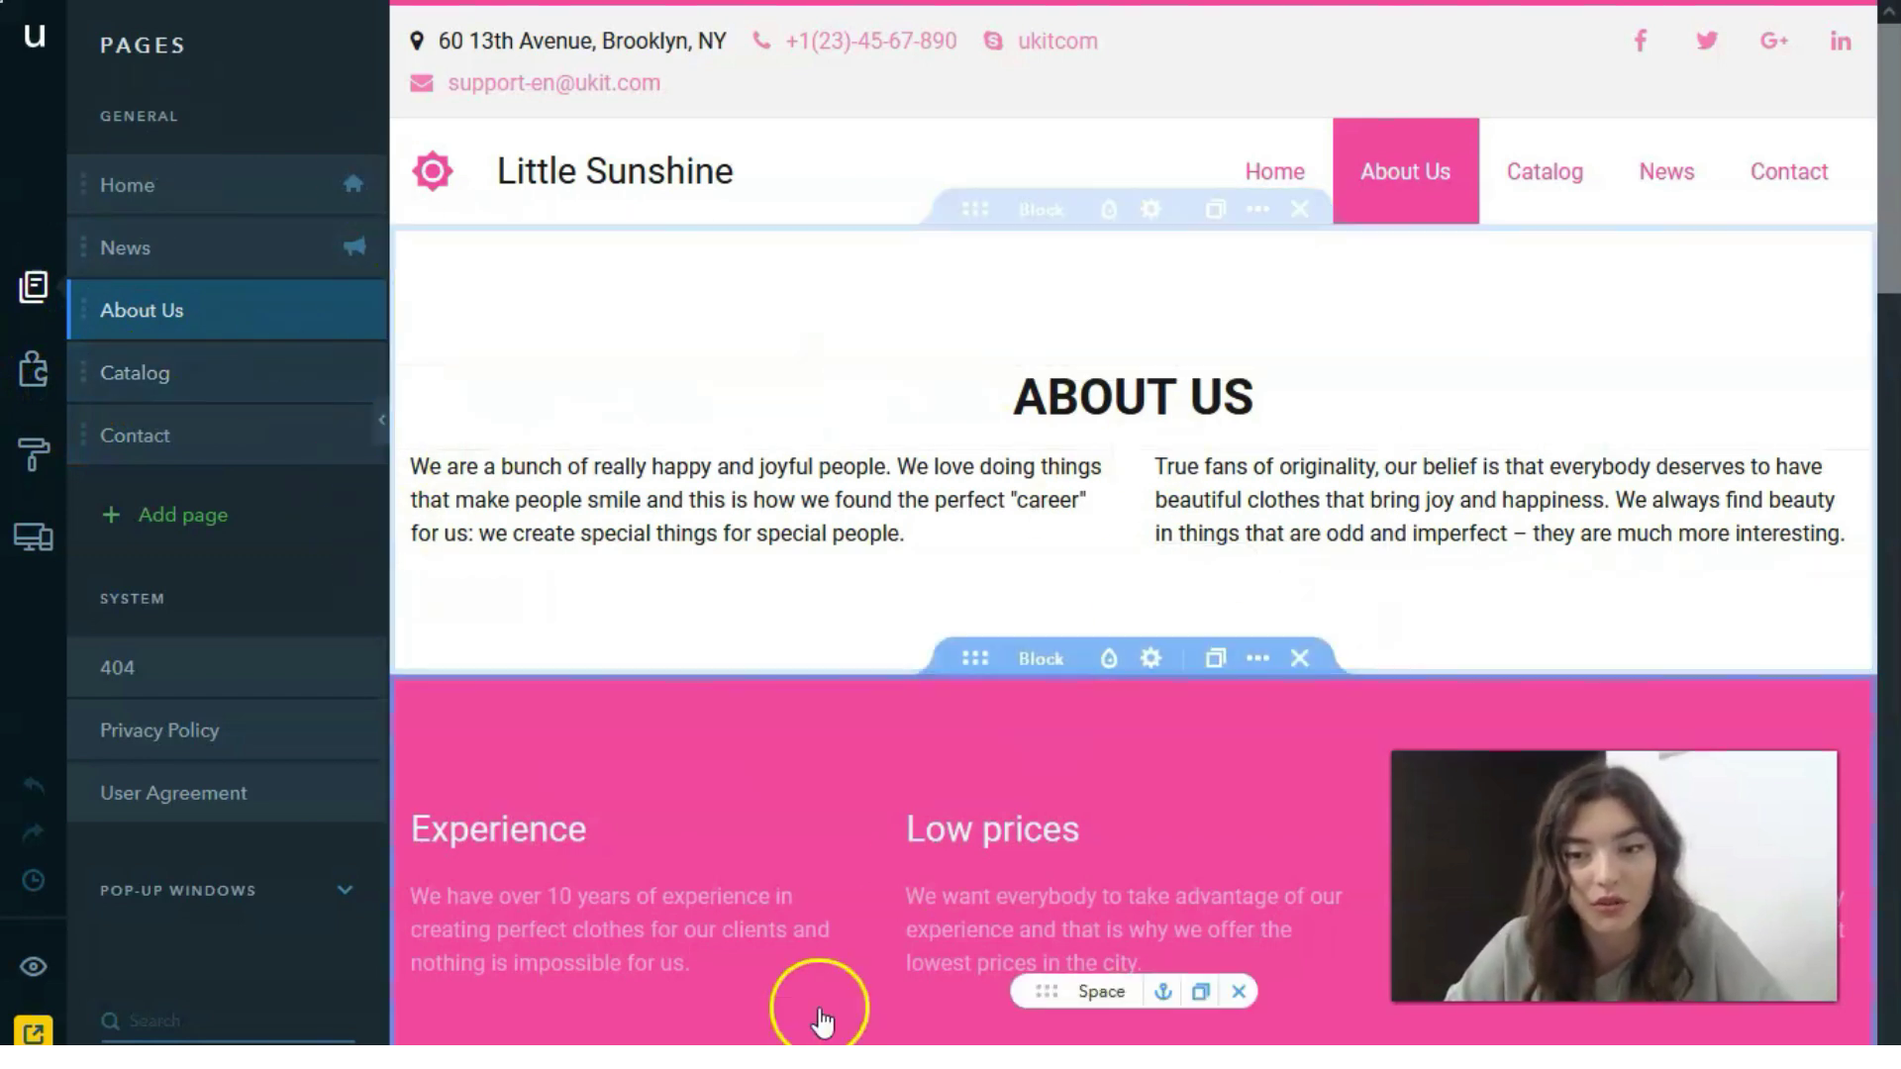
# Drag the Themed testimonials block from the Blocks list to the top of About Us.
pyautogui.click(32, 386)
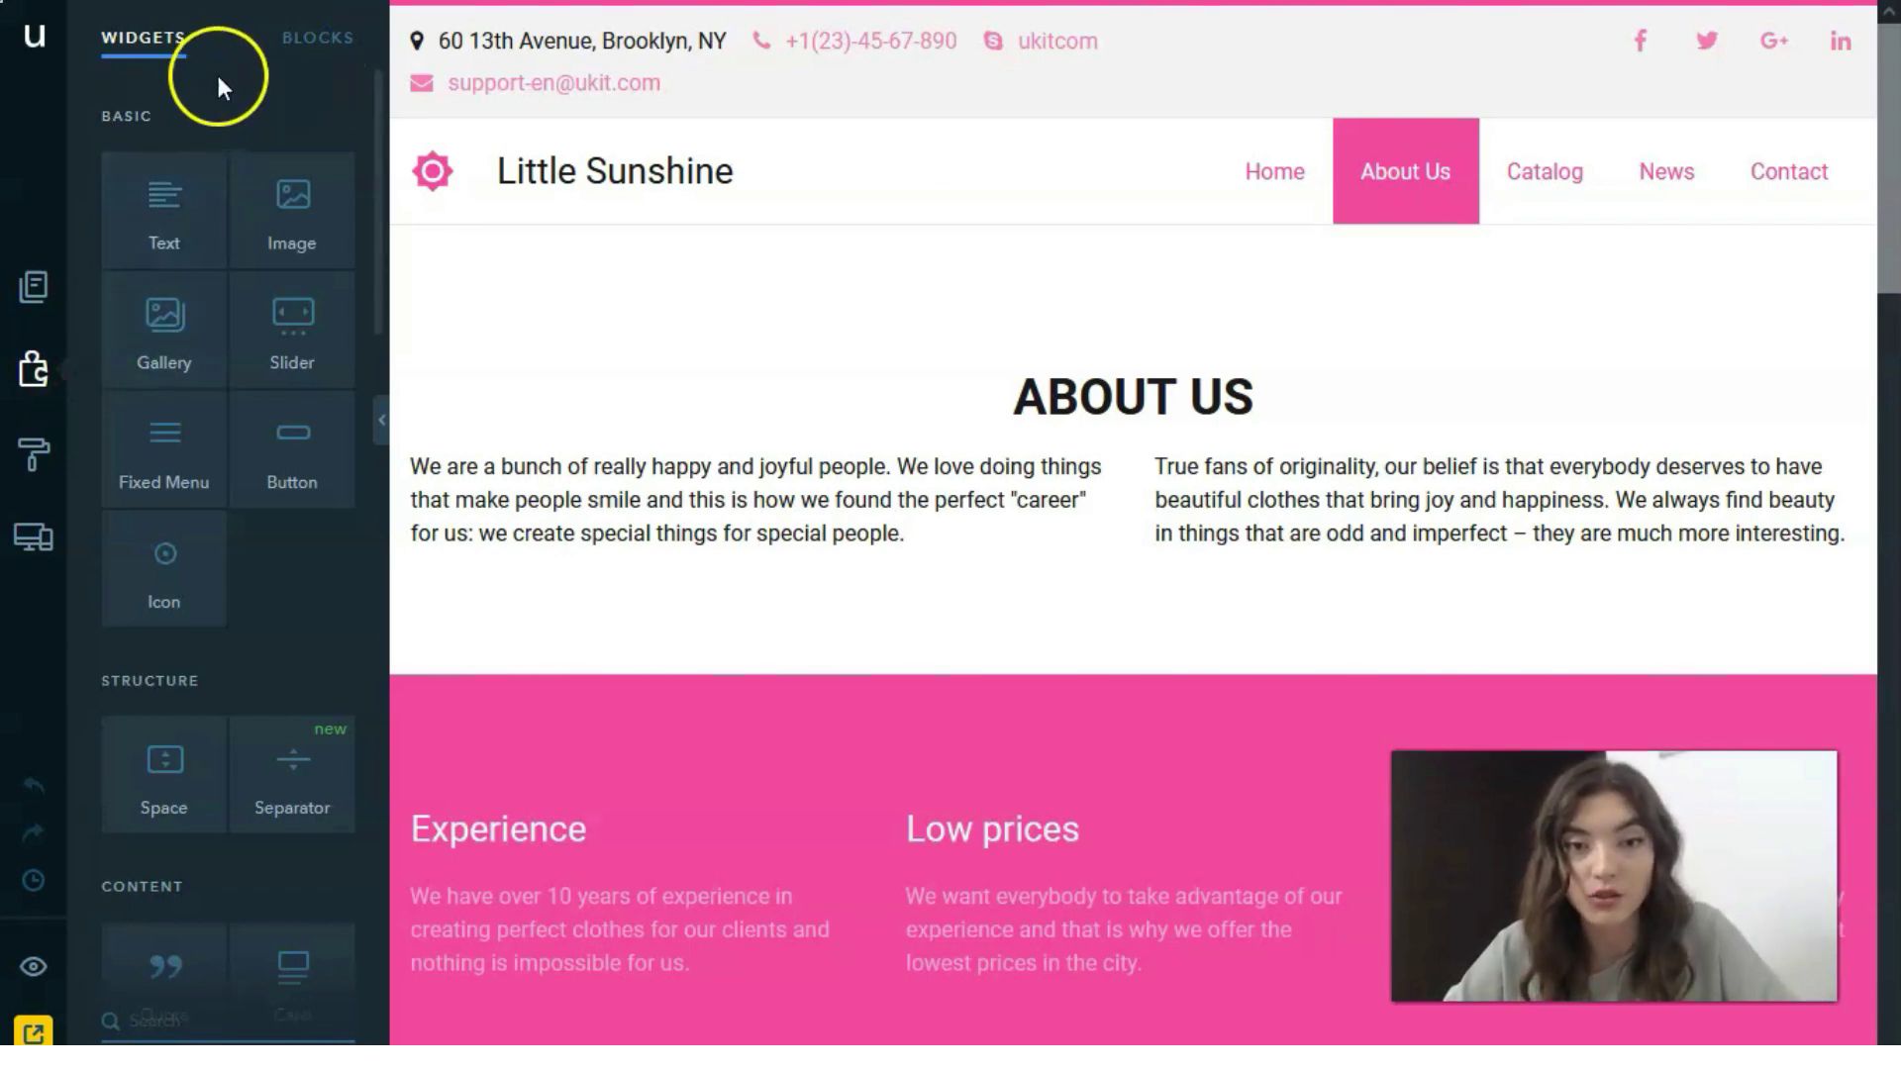
pyautogui.click(307, 40)
pyautogui.scroll(-10, 293, 390)
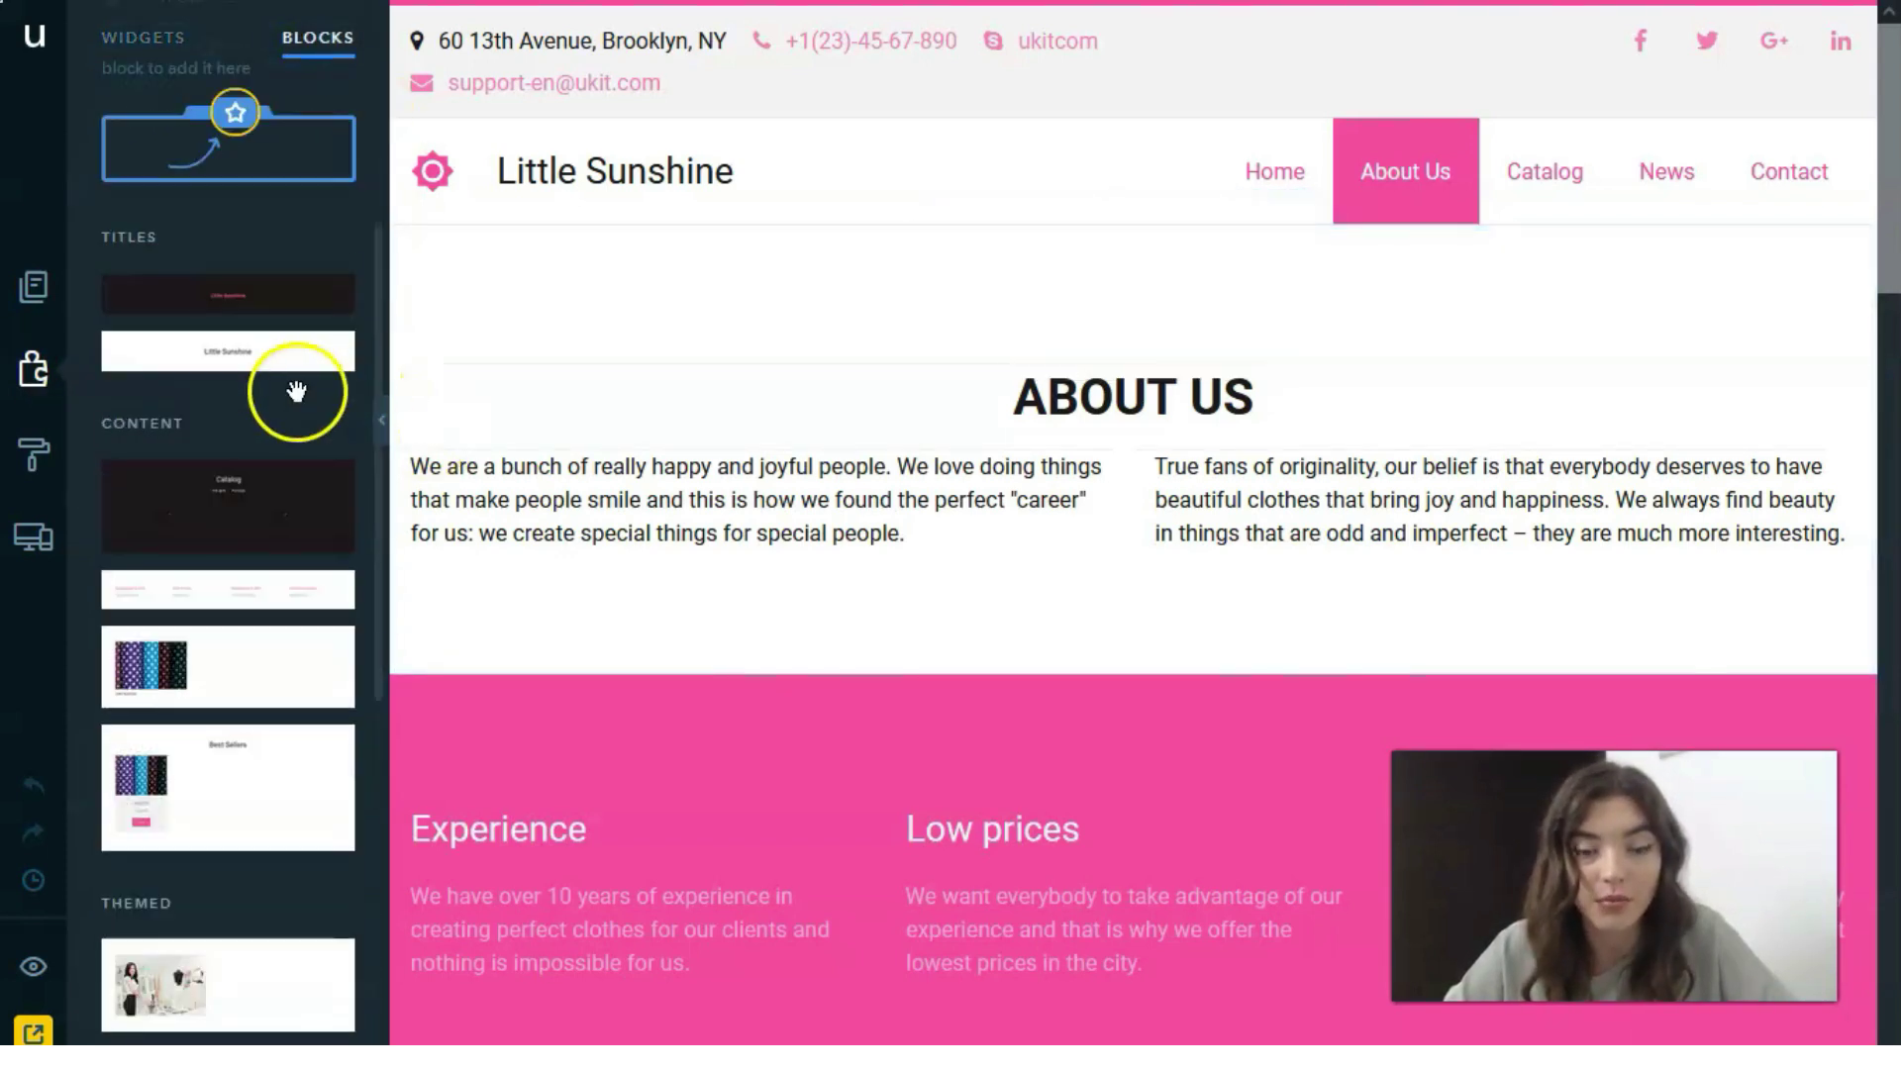
pyautogui.scroll(2, 178, 425)
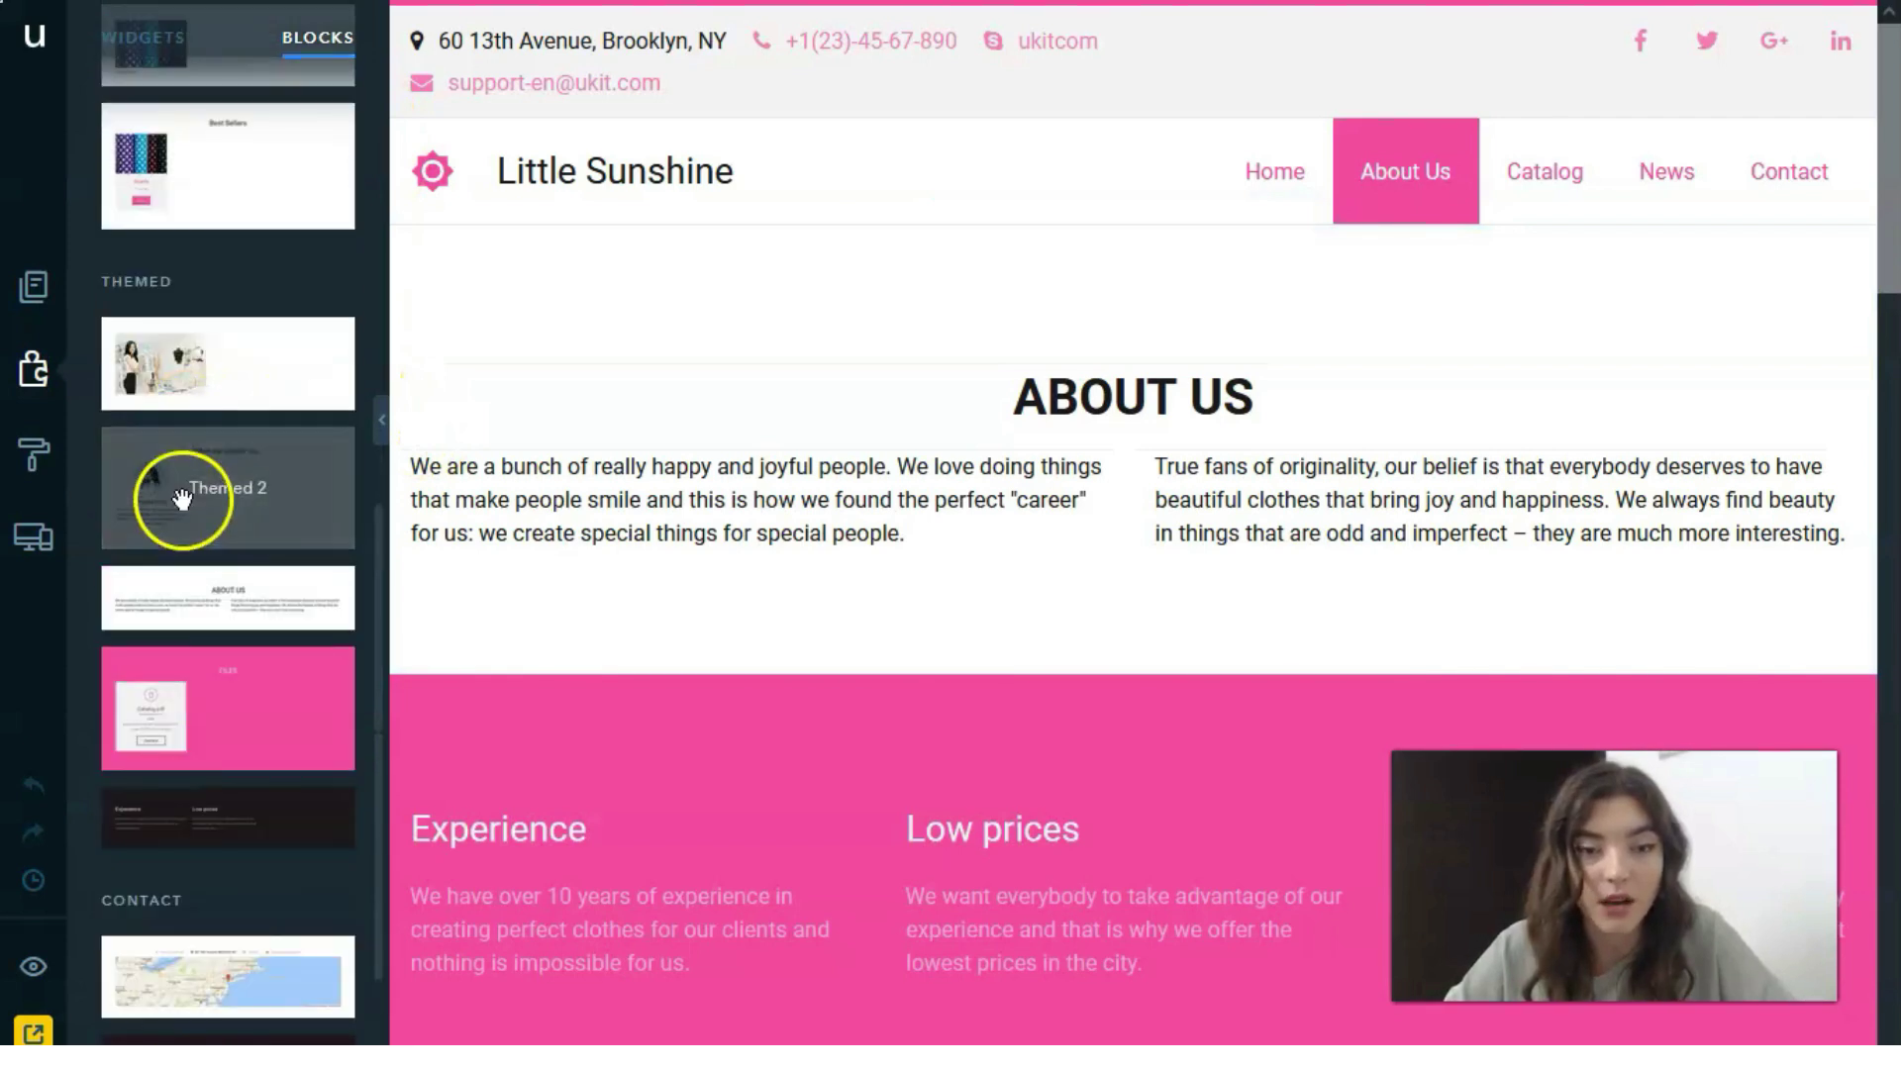
pyautogui.moveTo(169, 495); pyautogui.dragTo(959, 295)
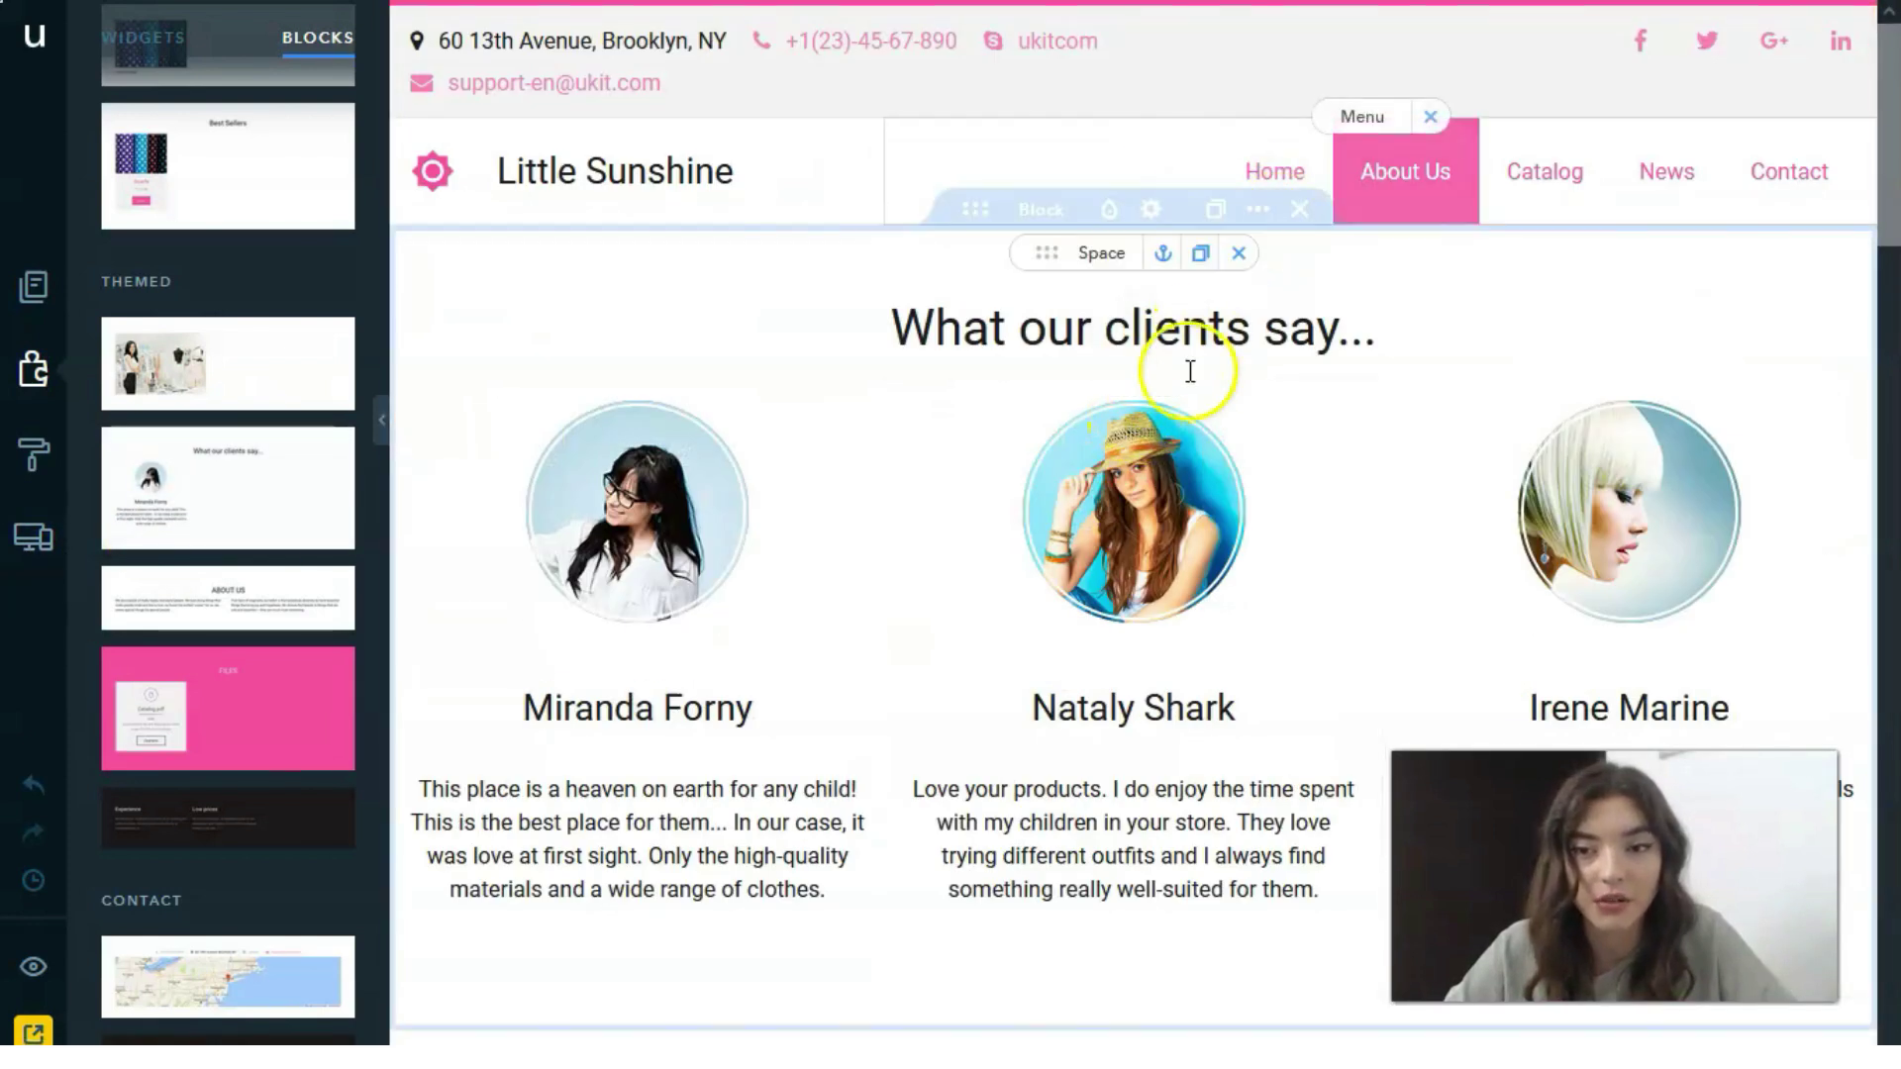
pyautogui.moveTo(1227, 277)
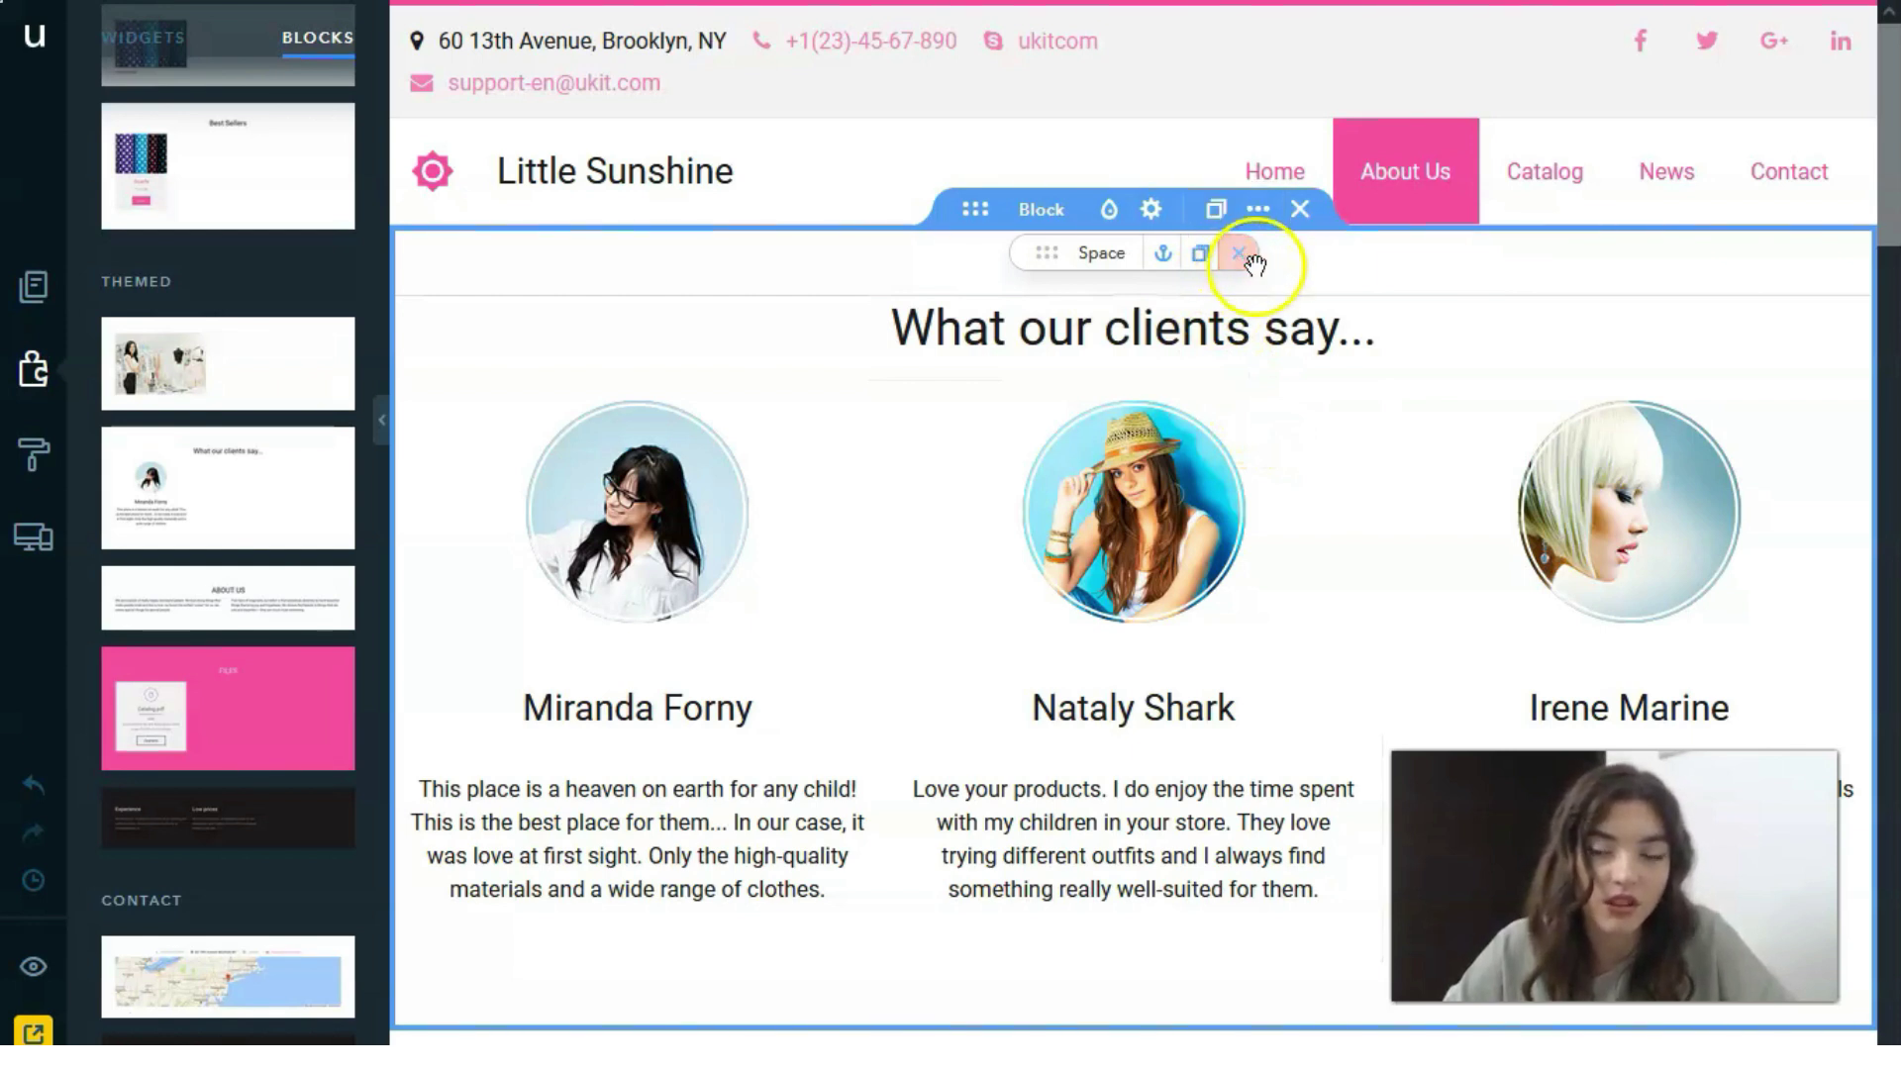
# Delete the testimonials block and add a Gallery widget above the ABOUT US heading.
pyautogui.click(1240, 259)
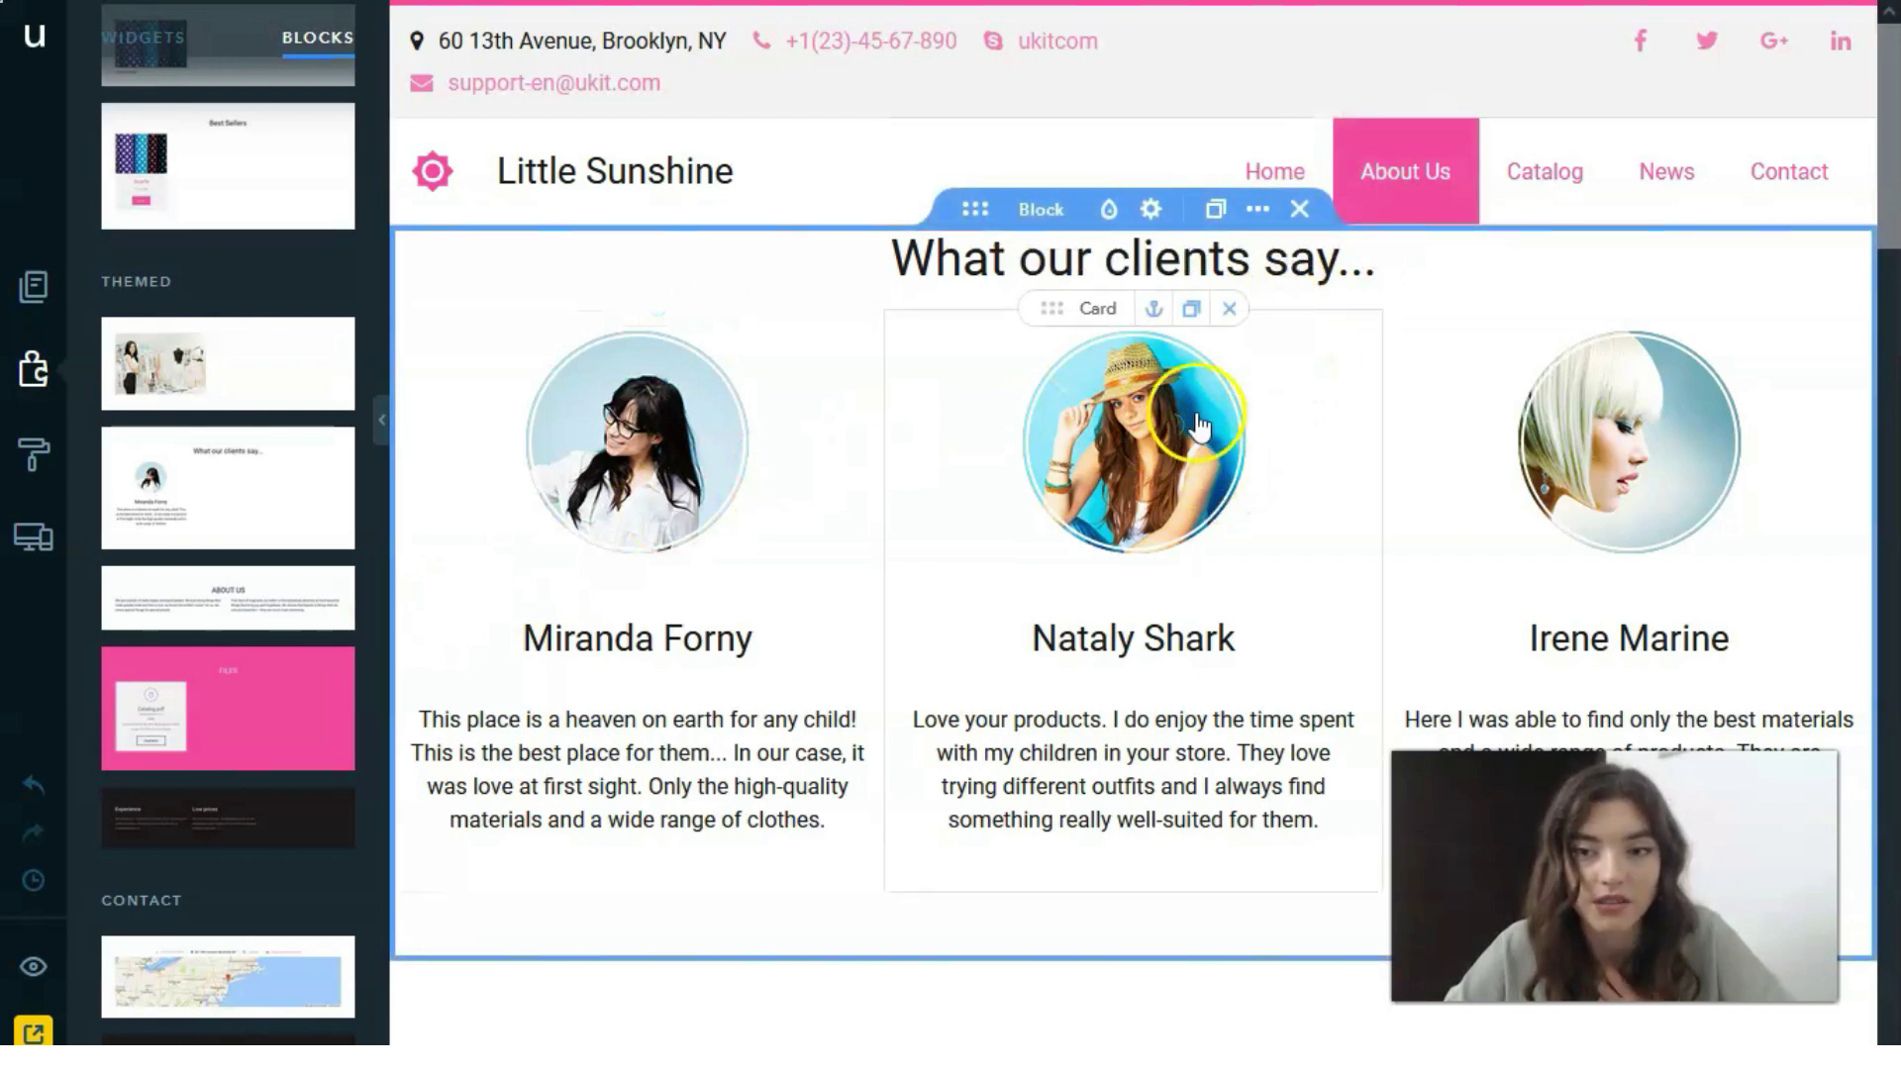
pyautogui.click(1297, 199)
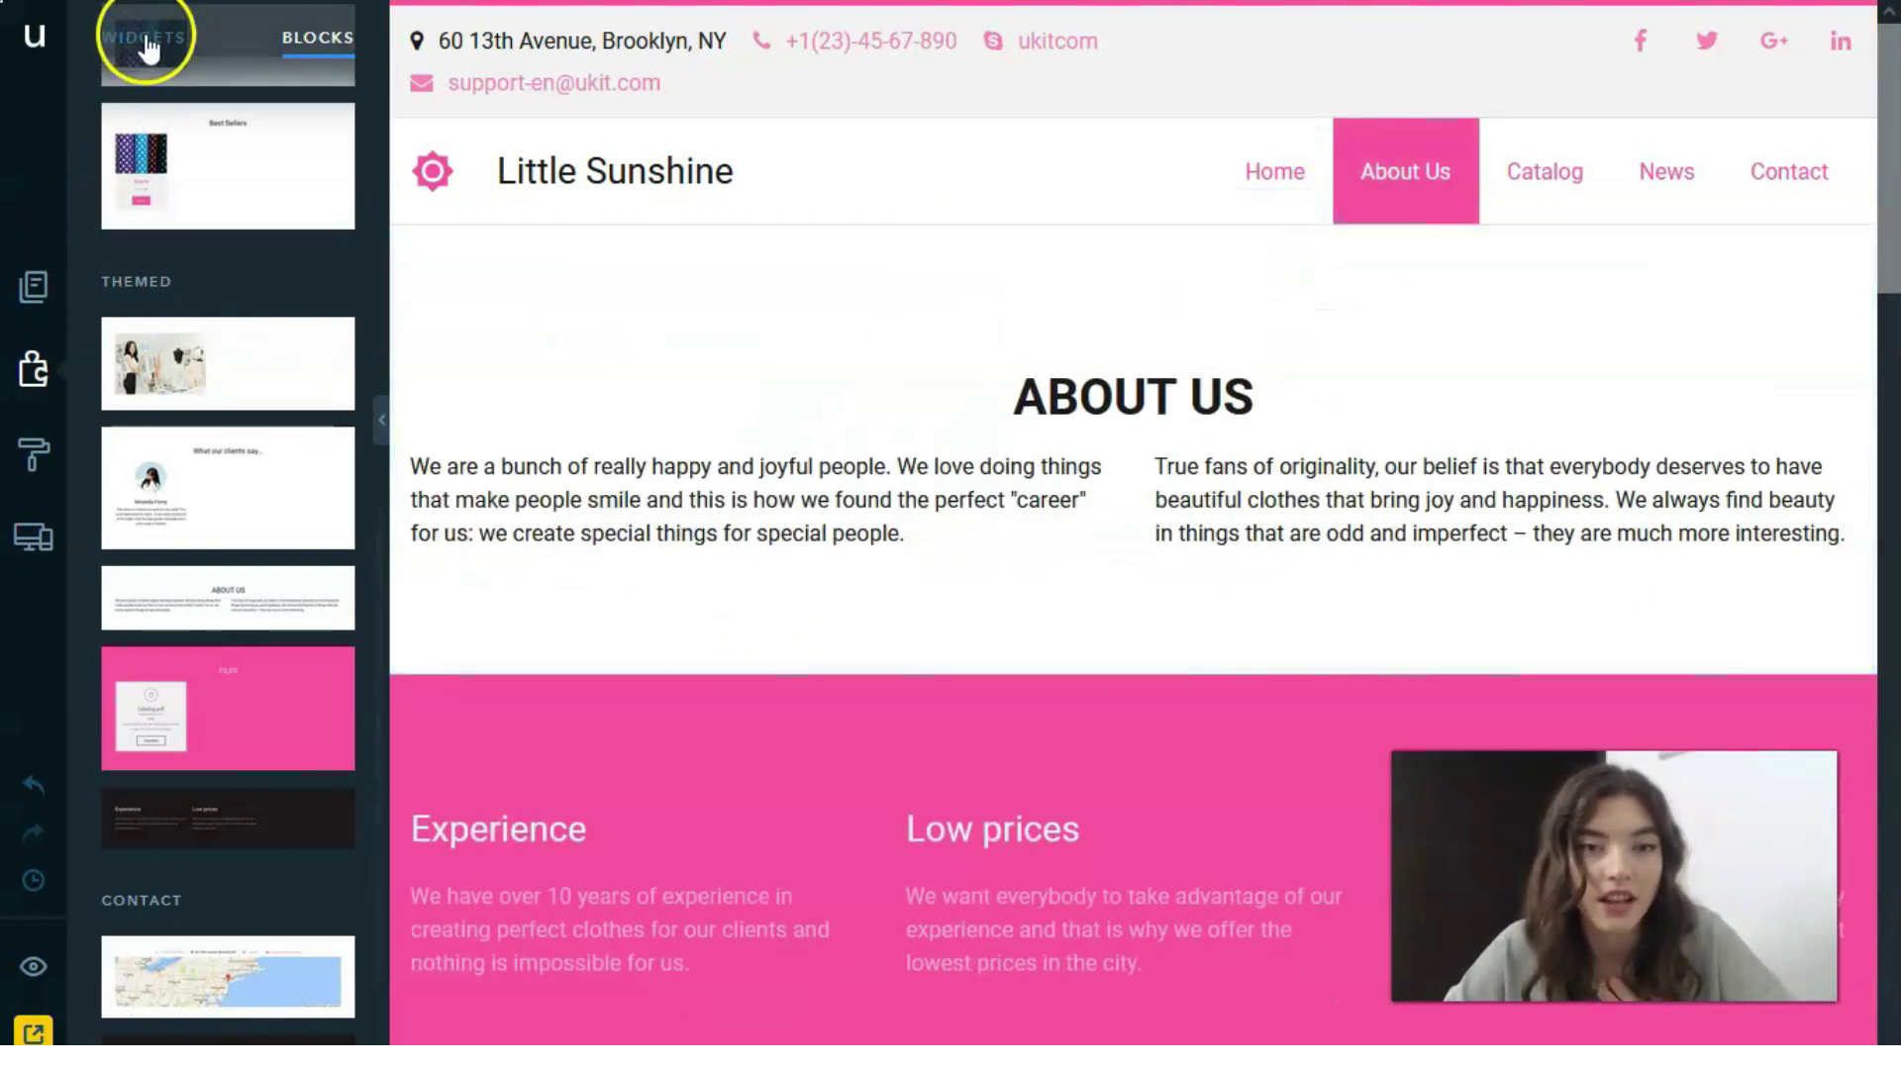
pyautogui.click(144, 40)
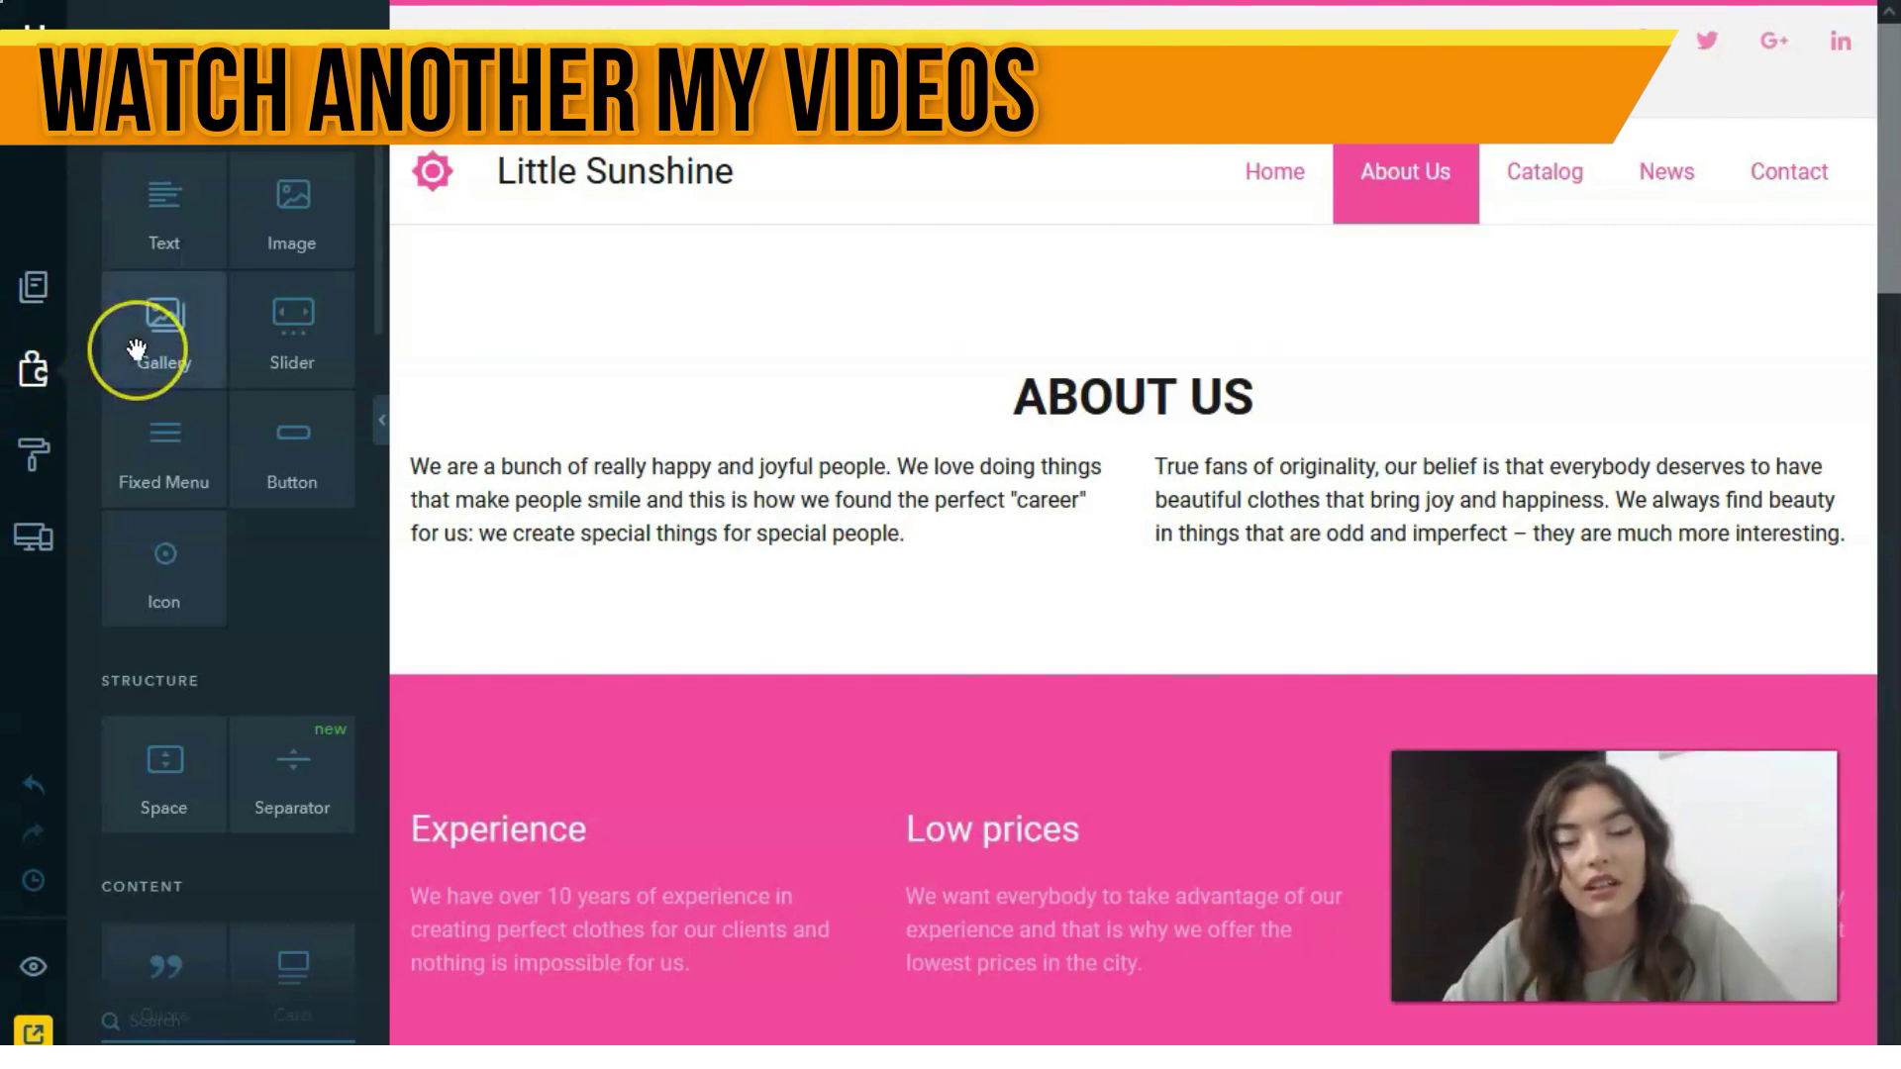
pyautogui.moveTo(137, 349)
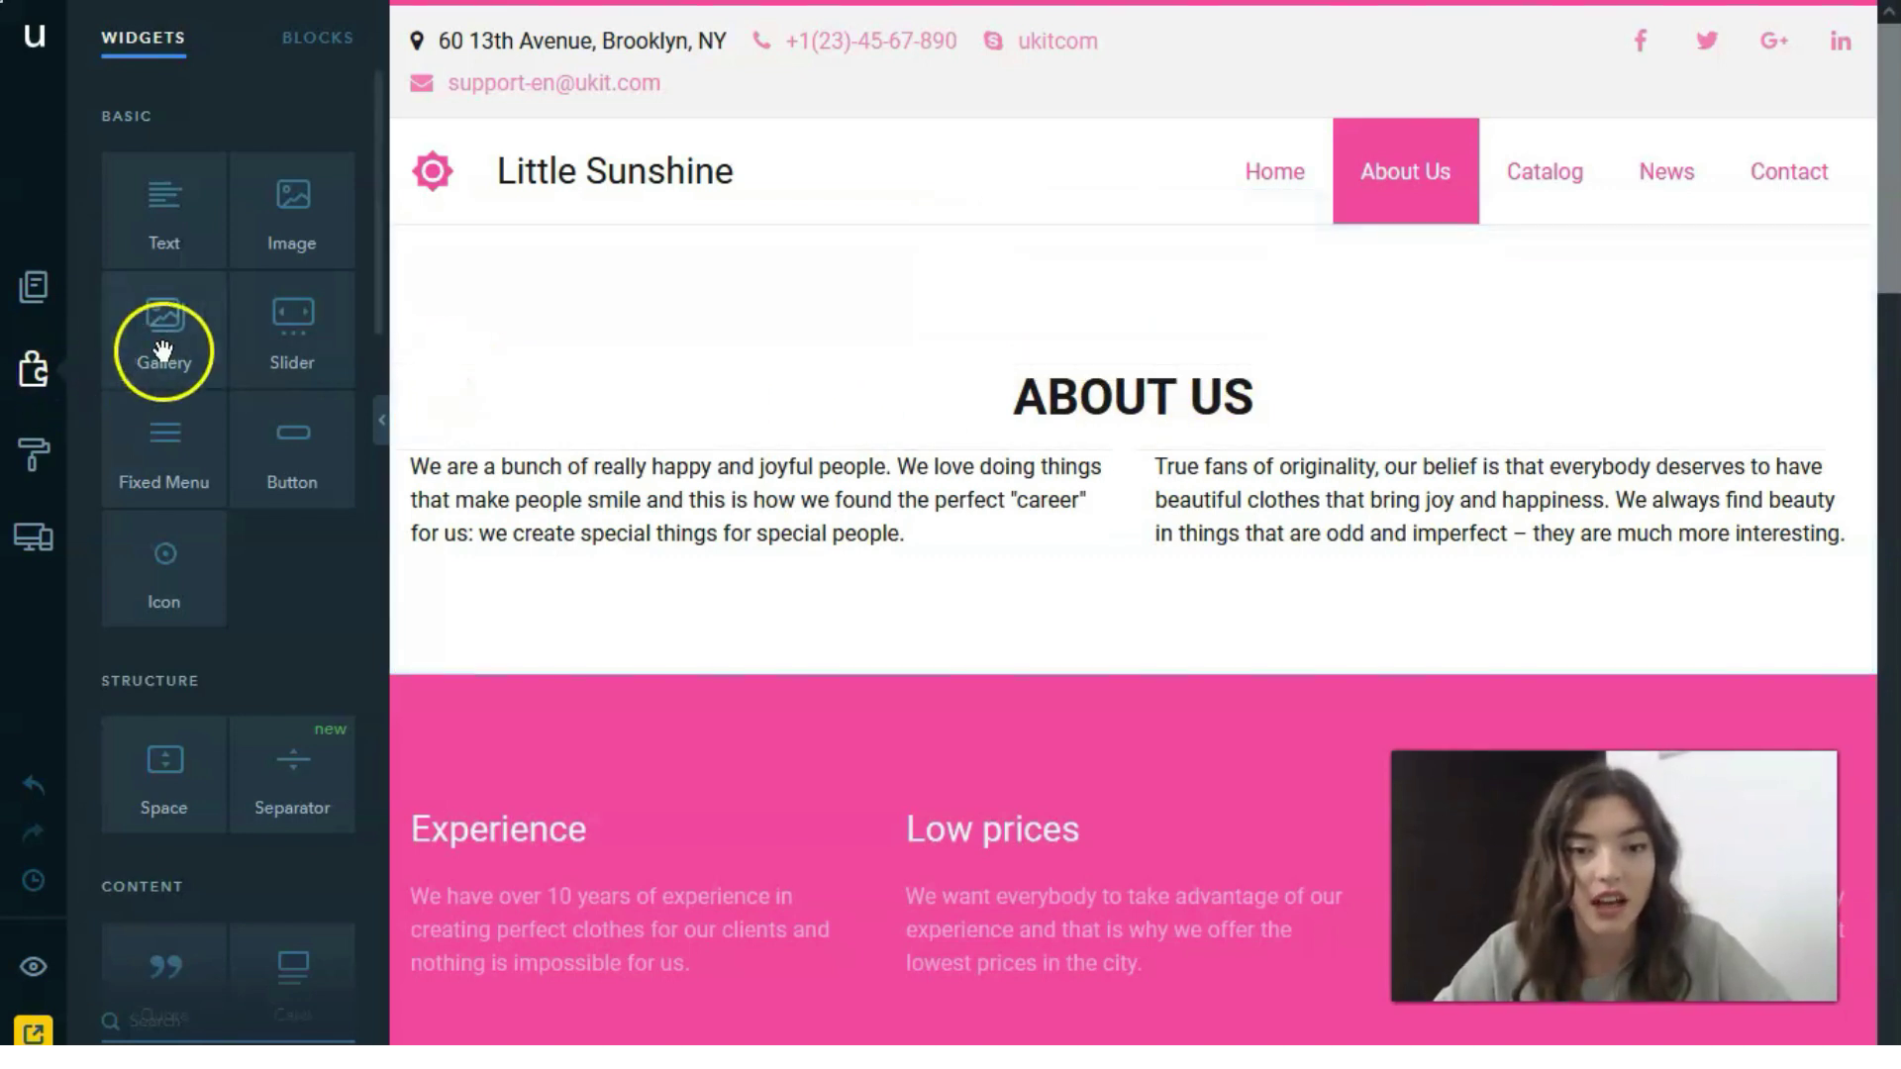
pyautogui.moveTo(161, 352); pyautogui.dragTo(1000, 272)
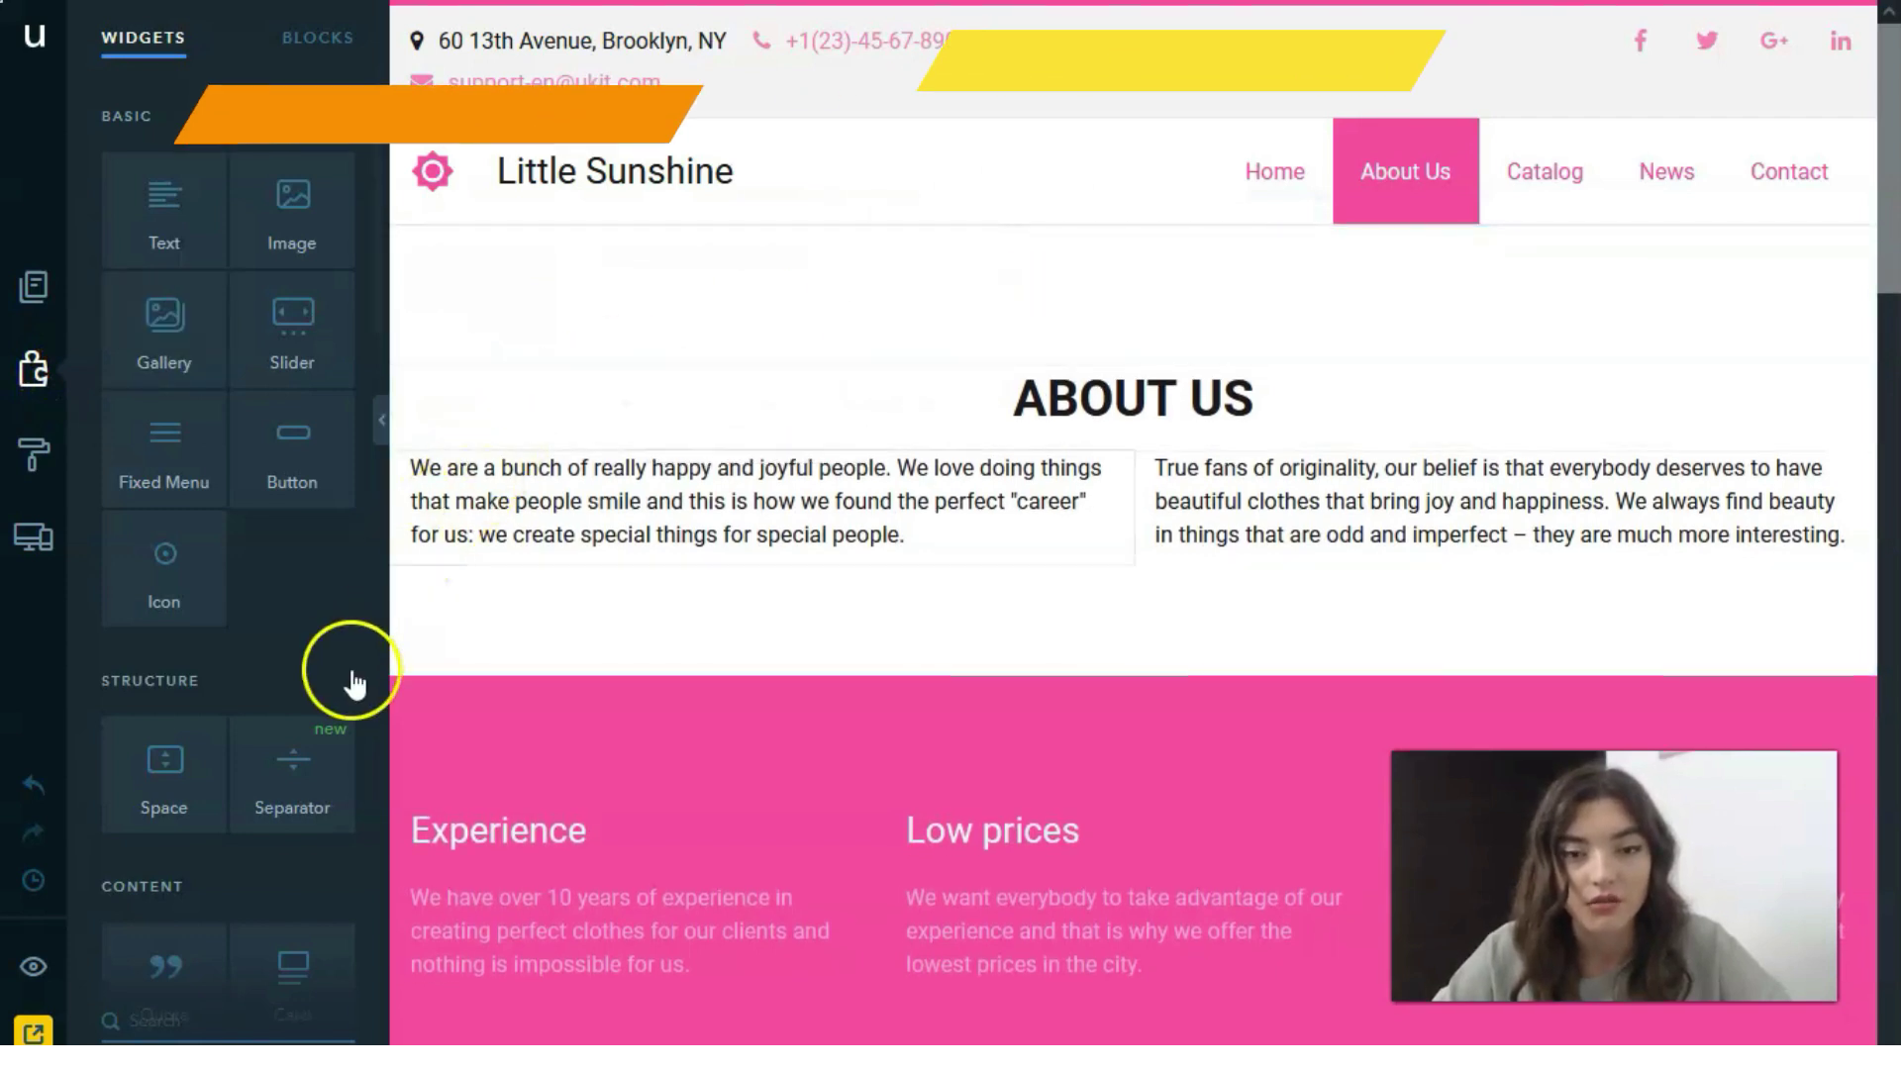
# Add a Button widget to the pink section and a Quote widget below 'Why choose us?'.
pyautogui.moveTo(287, 458); pyautogui.dragTo(1210, 668)
pyautogui.scroll(-10, 466, 496)
pyautogui.scroll(-4, 208, 584)
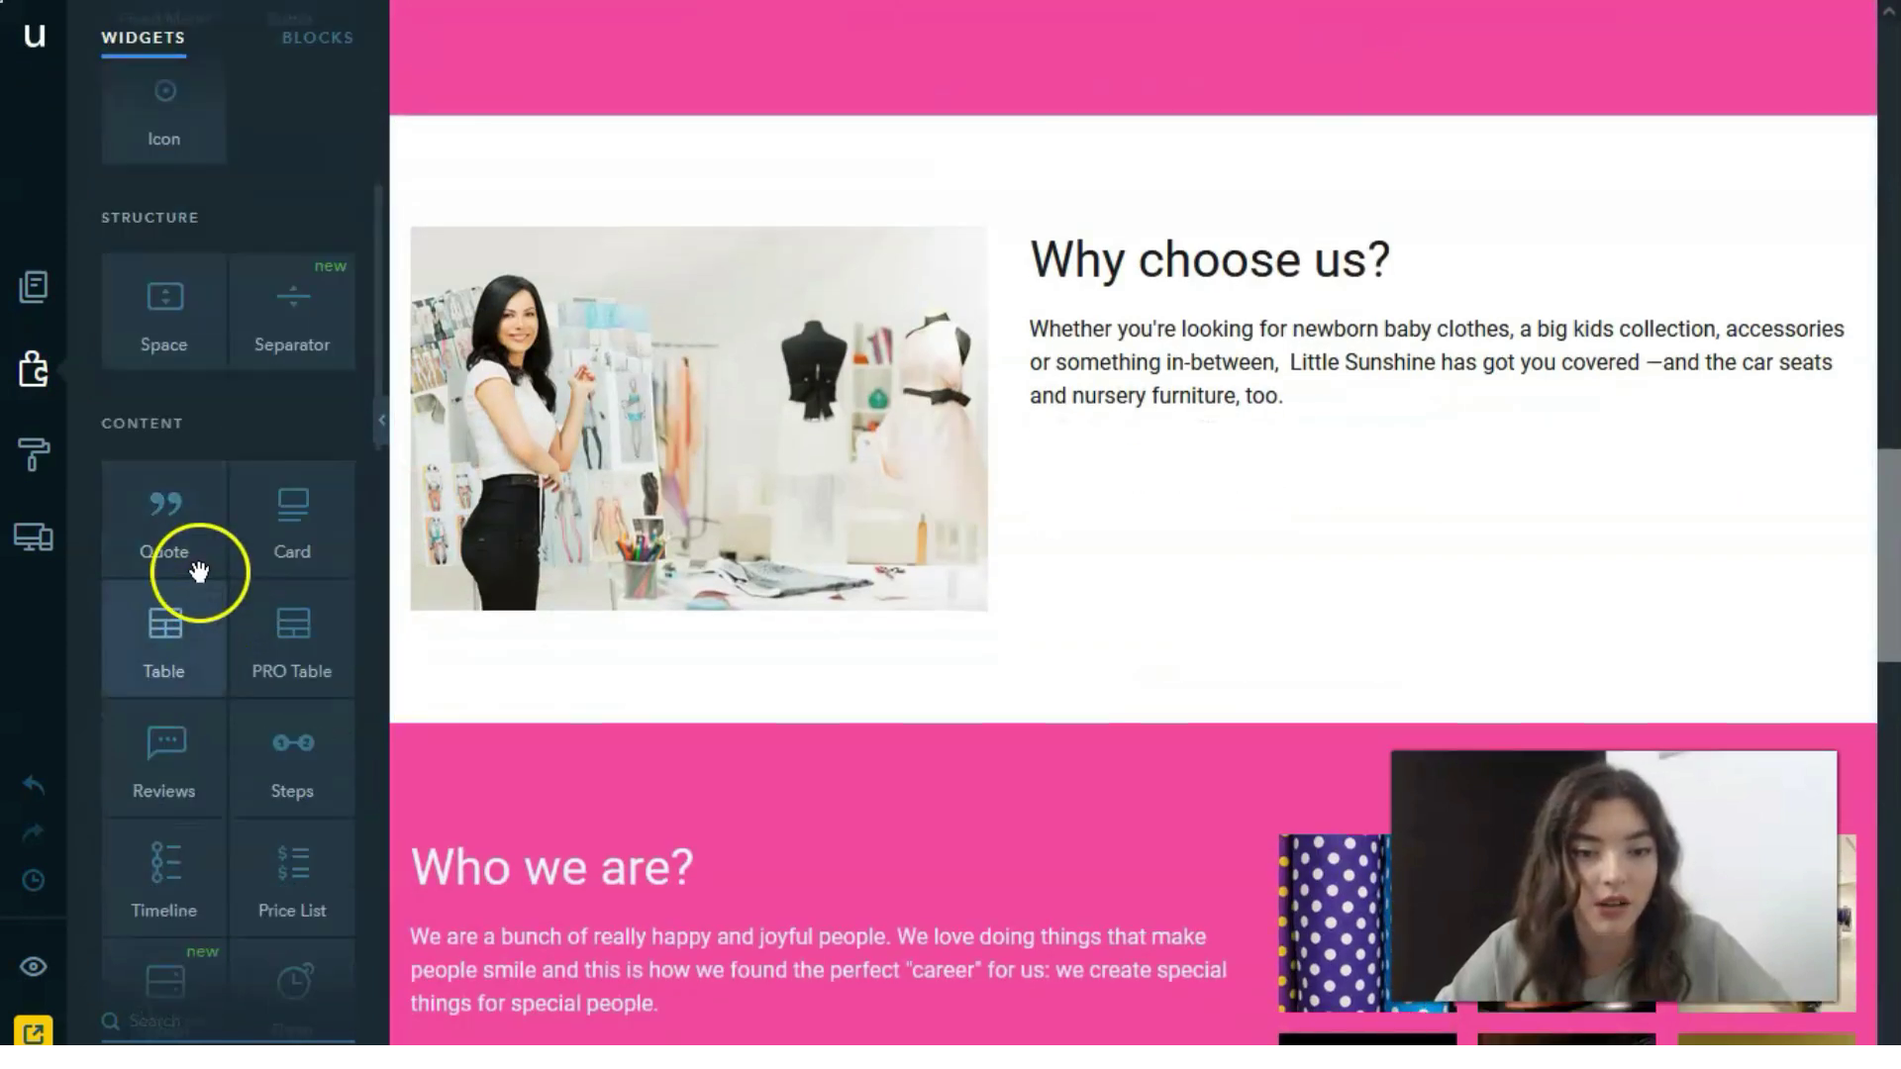
pyautogui.moveTo(195, 564); pyautogui.dragTo(1074, 698)
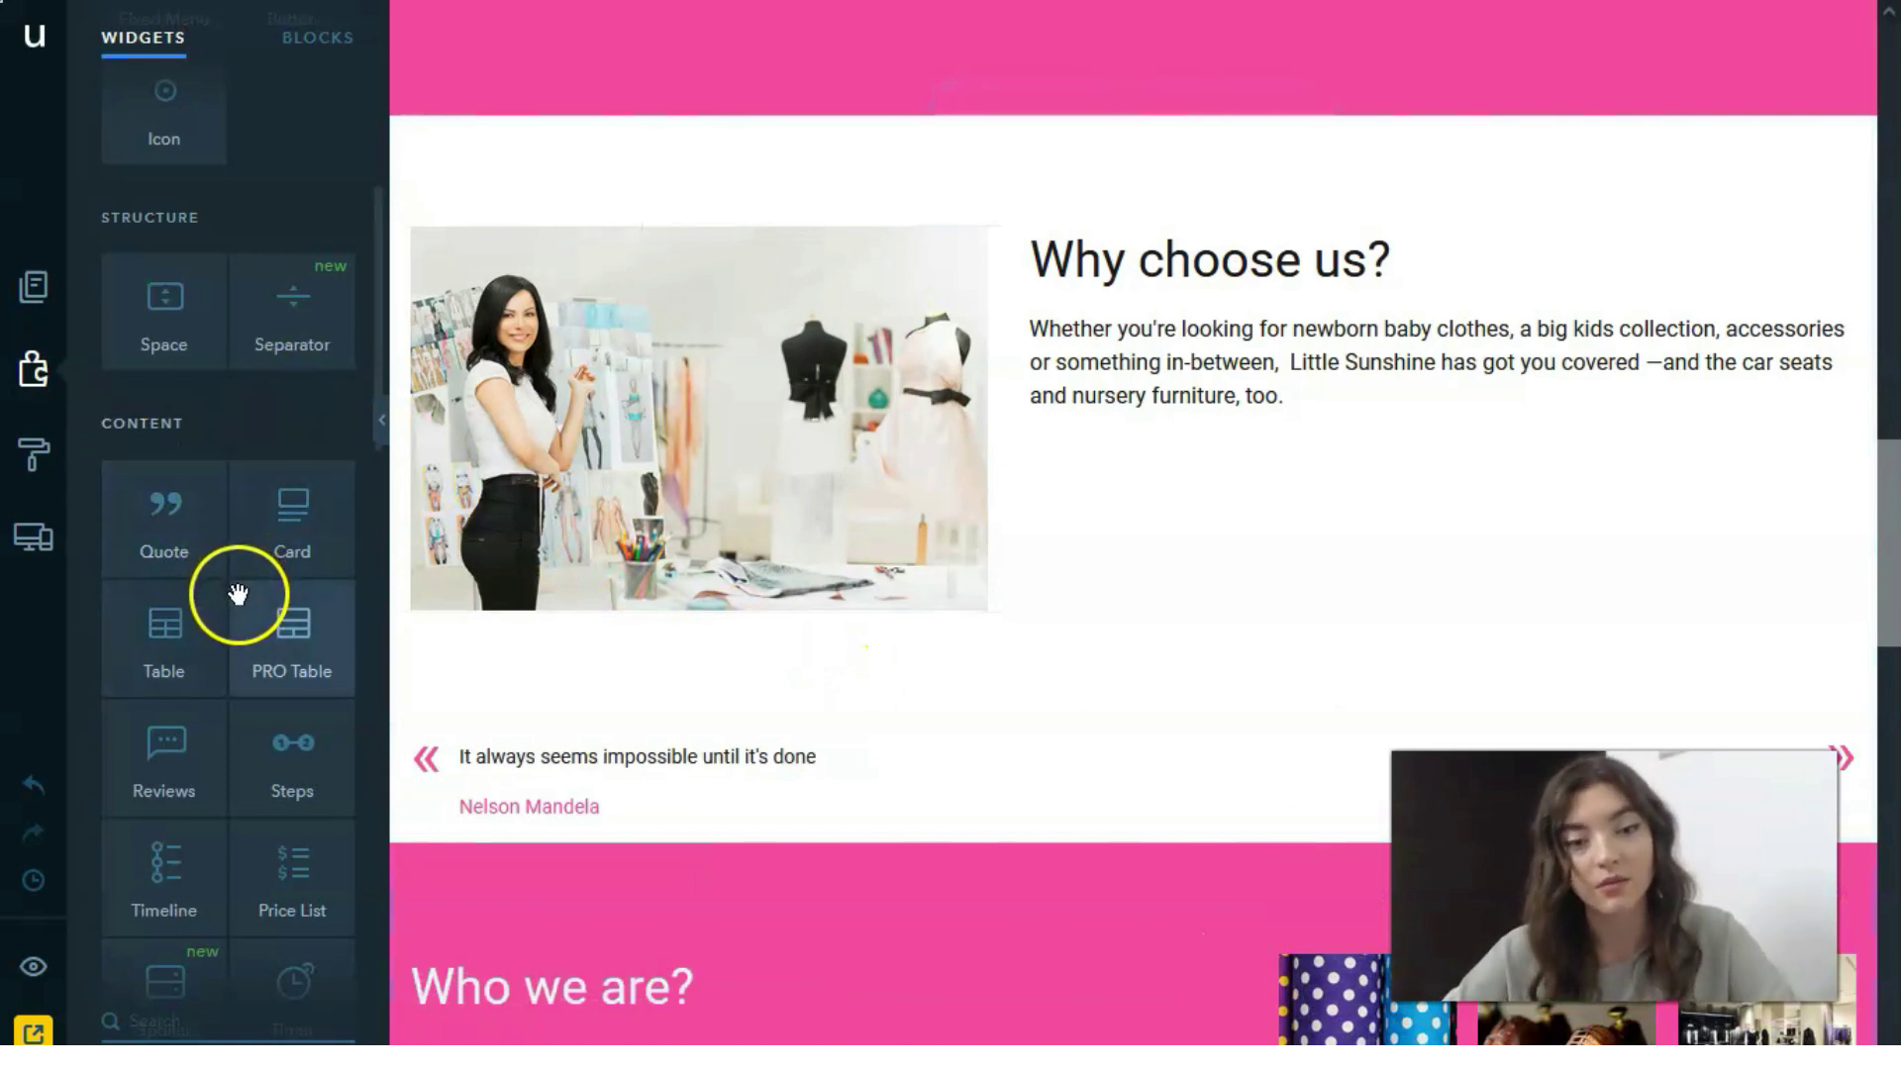
pyautogui.moveTo(243, 592)
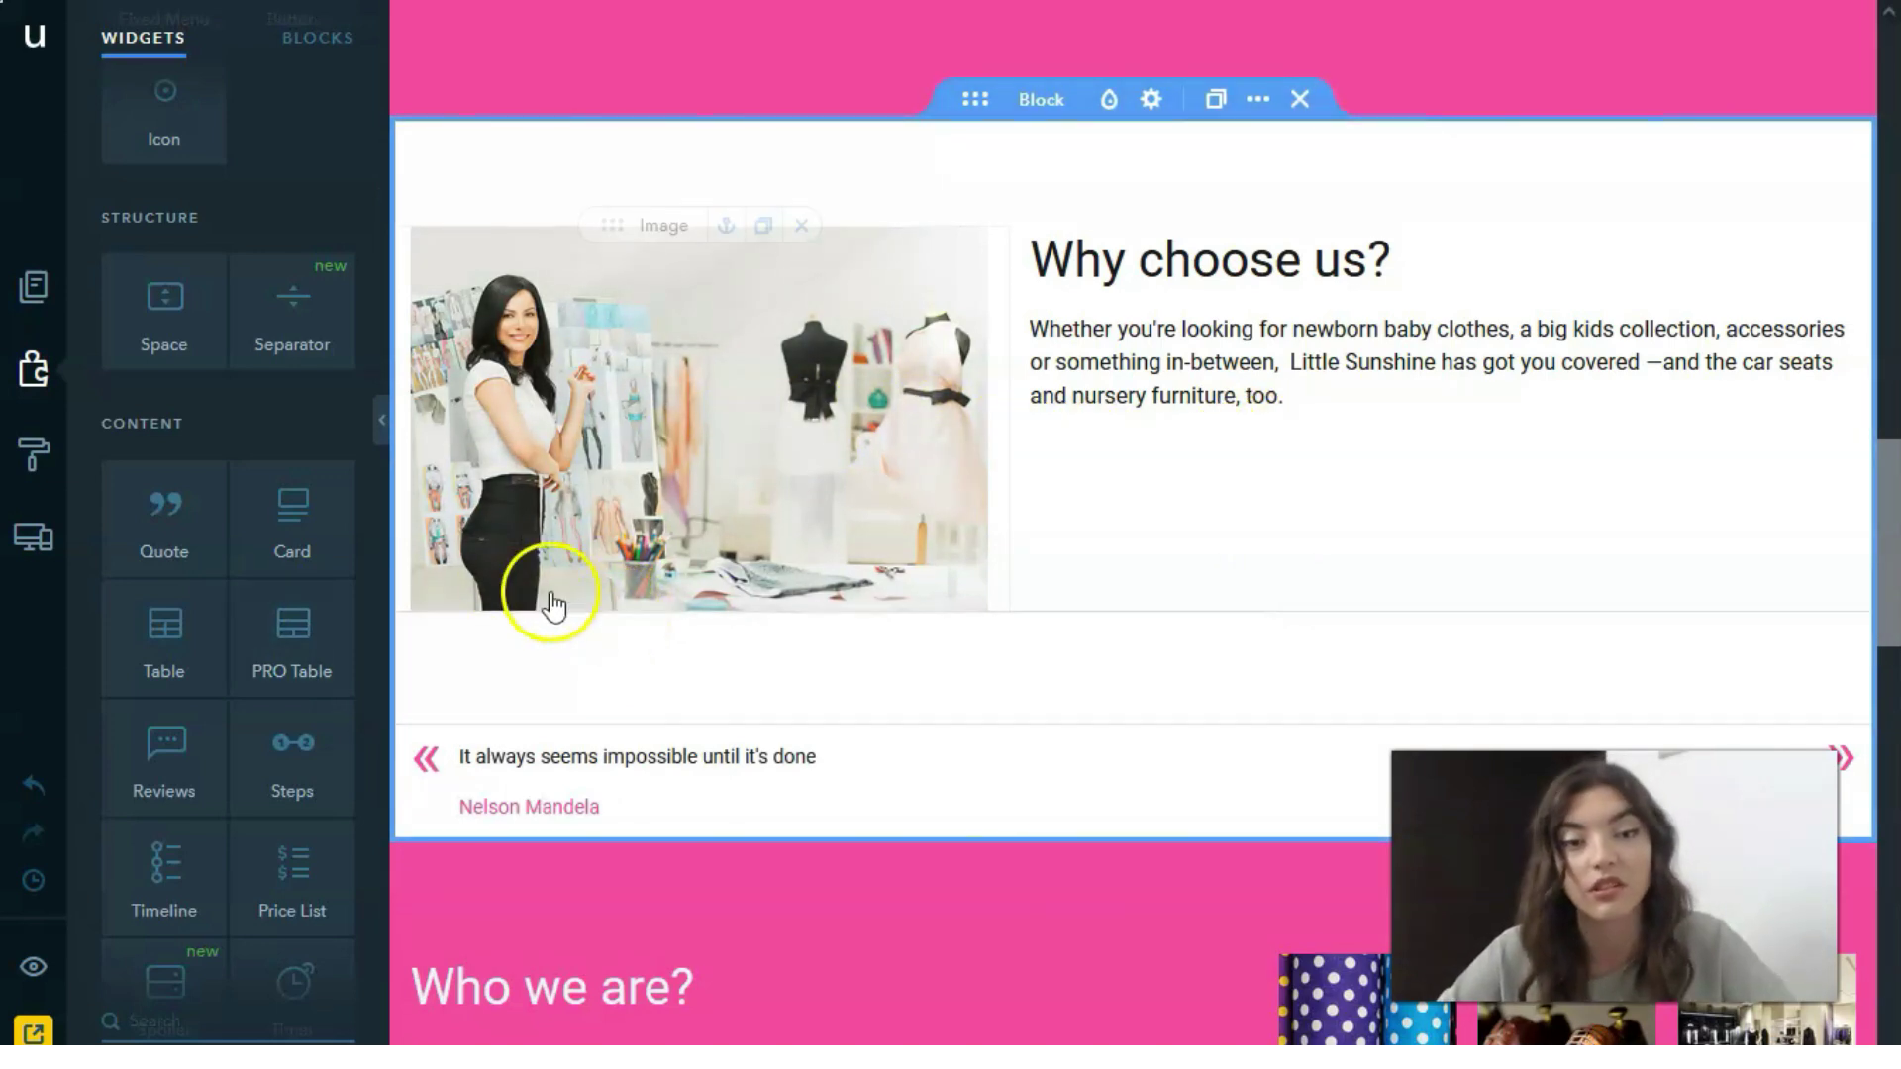
pyautogui.click(24, 485)
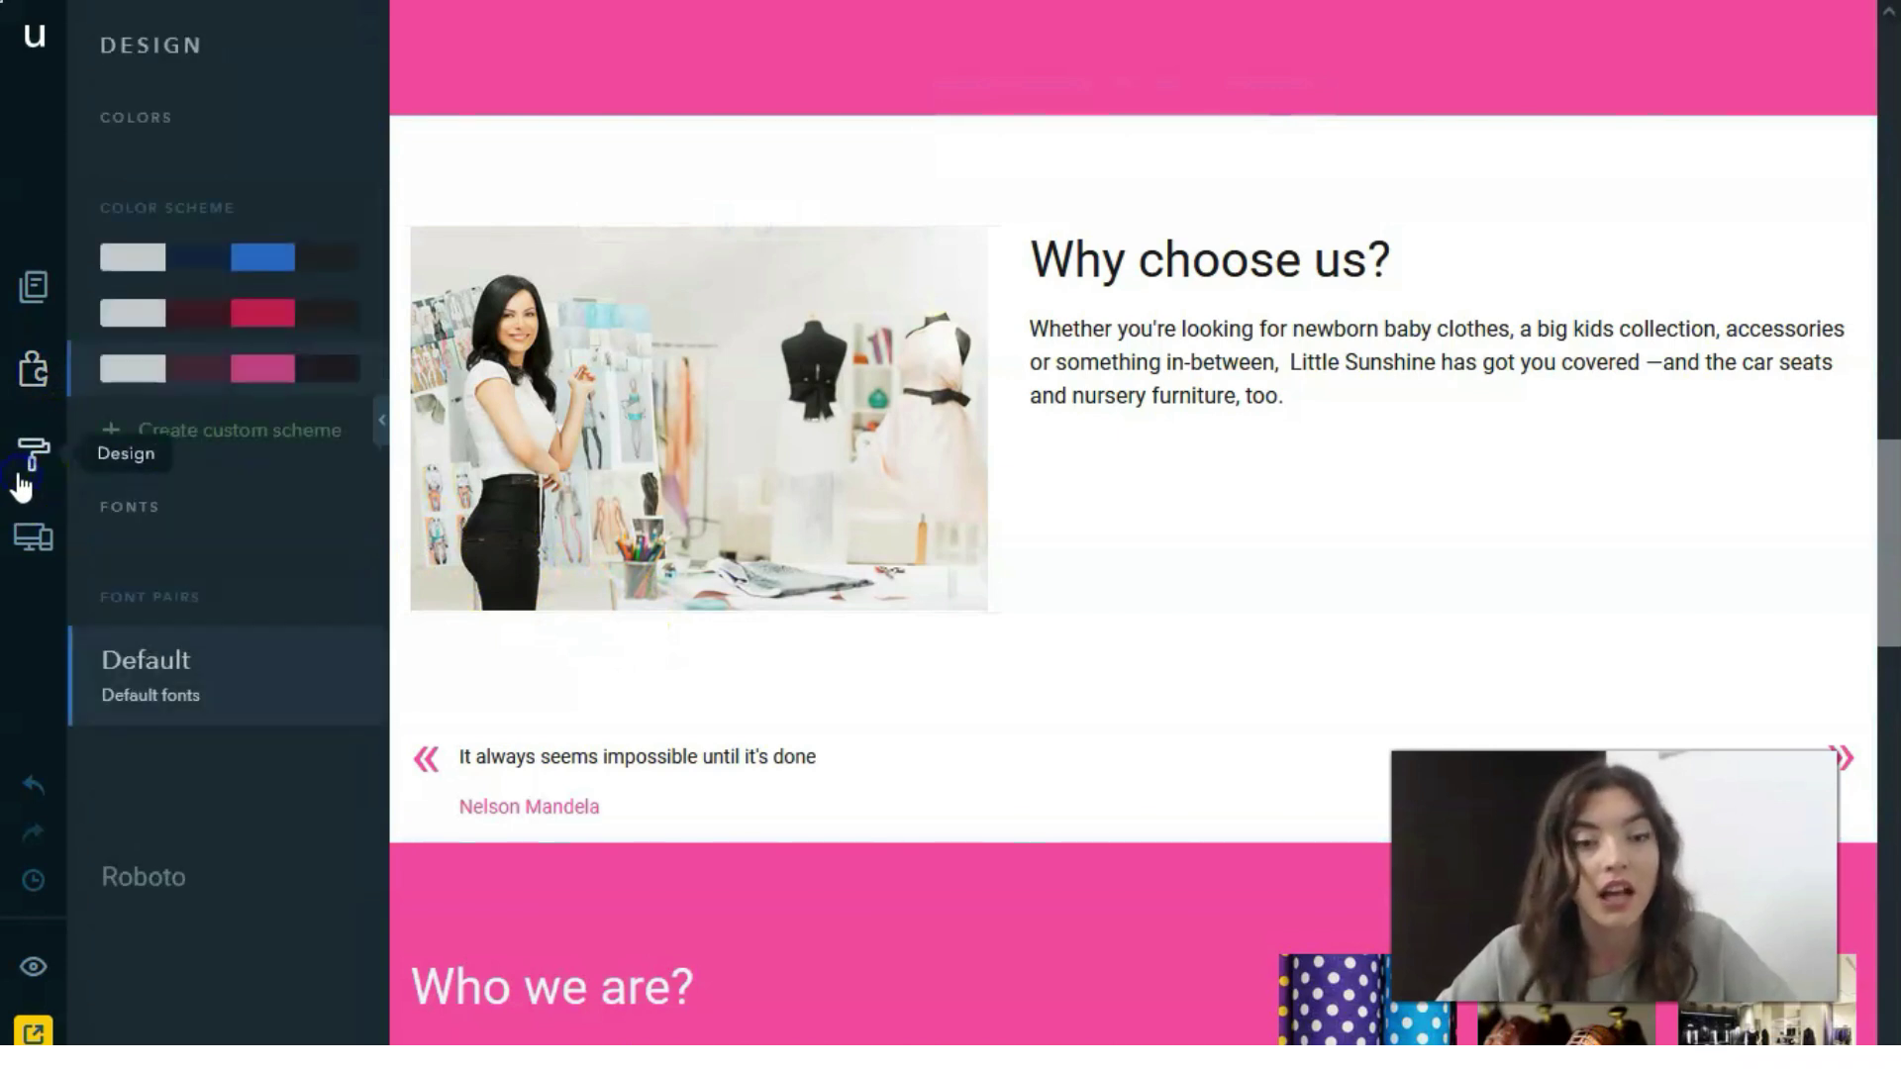
pyautogui.scroll(8, 1337, 435)
pyautogui.scroll(10, 1271, 442)
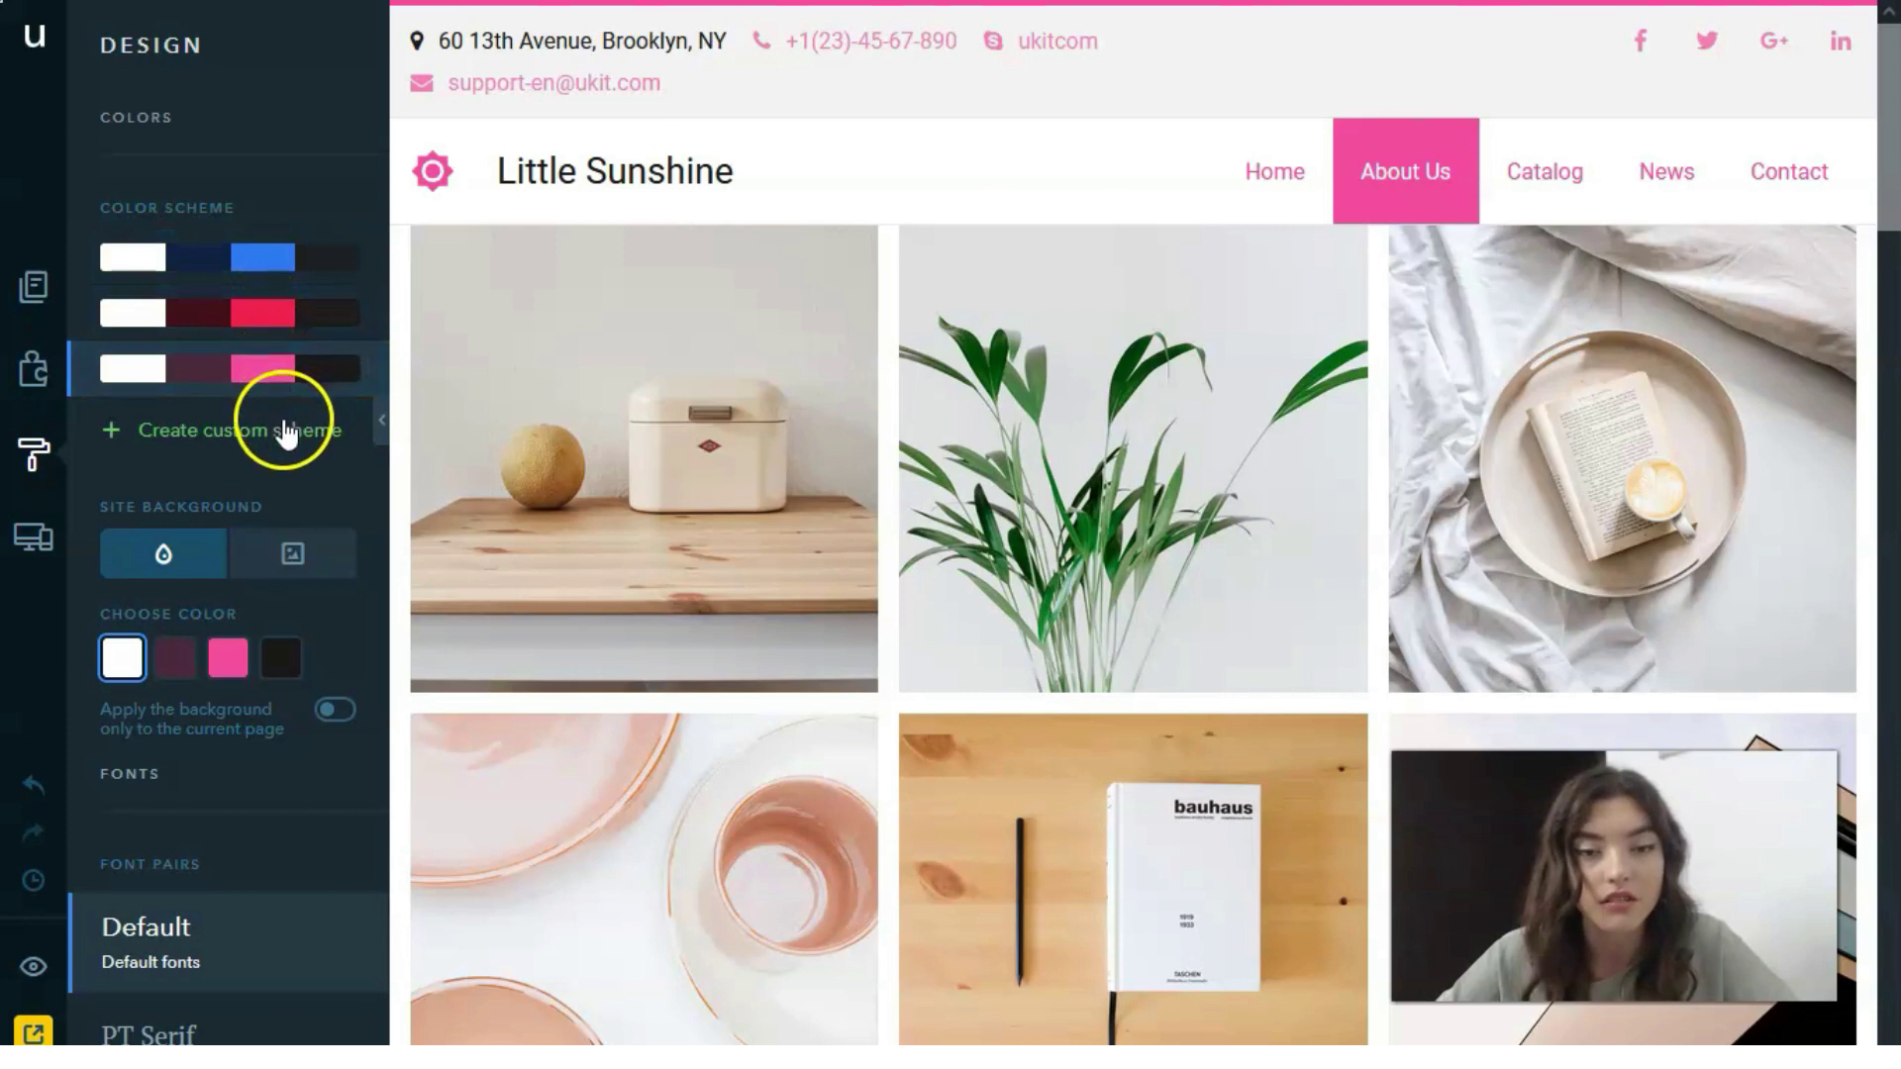
pyautogui.scroll(-5, 119, 495)
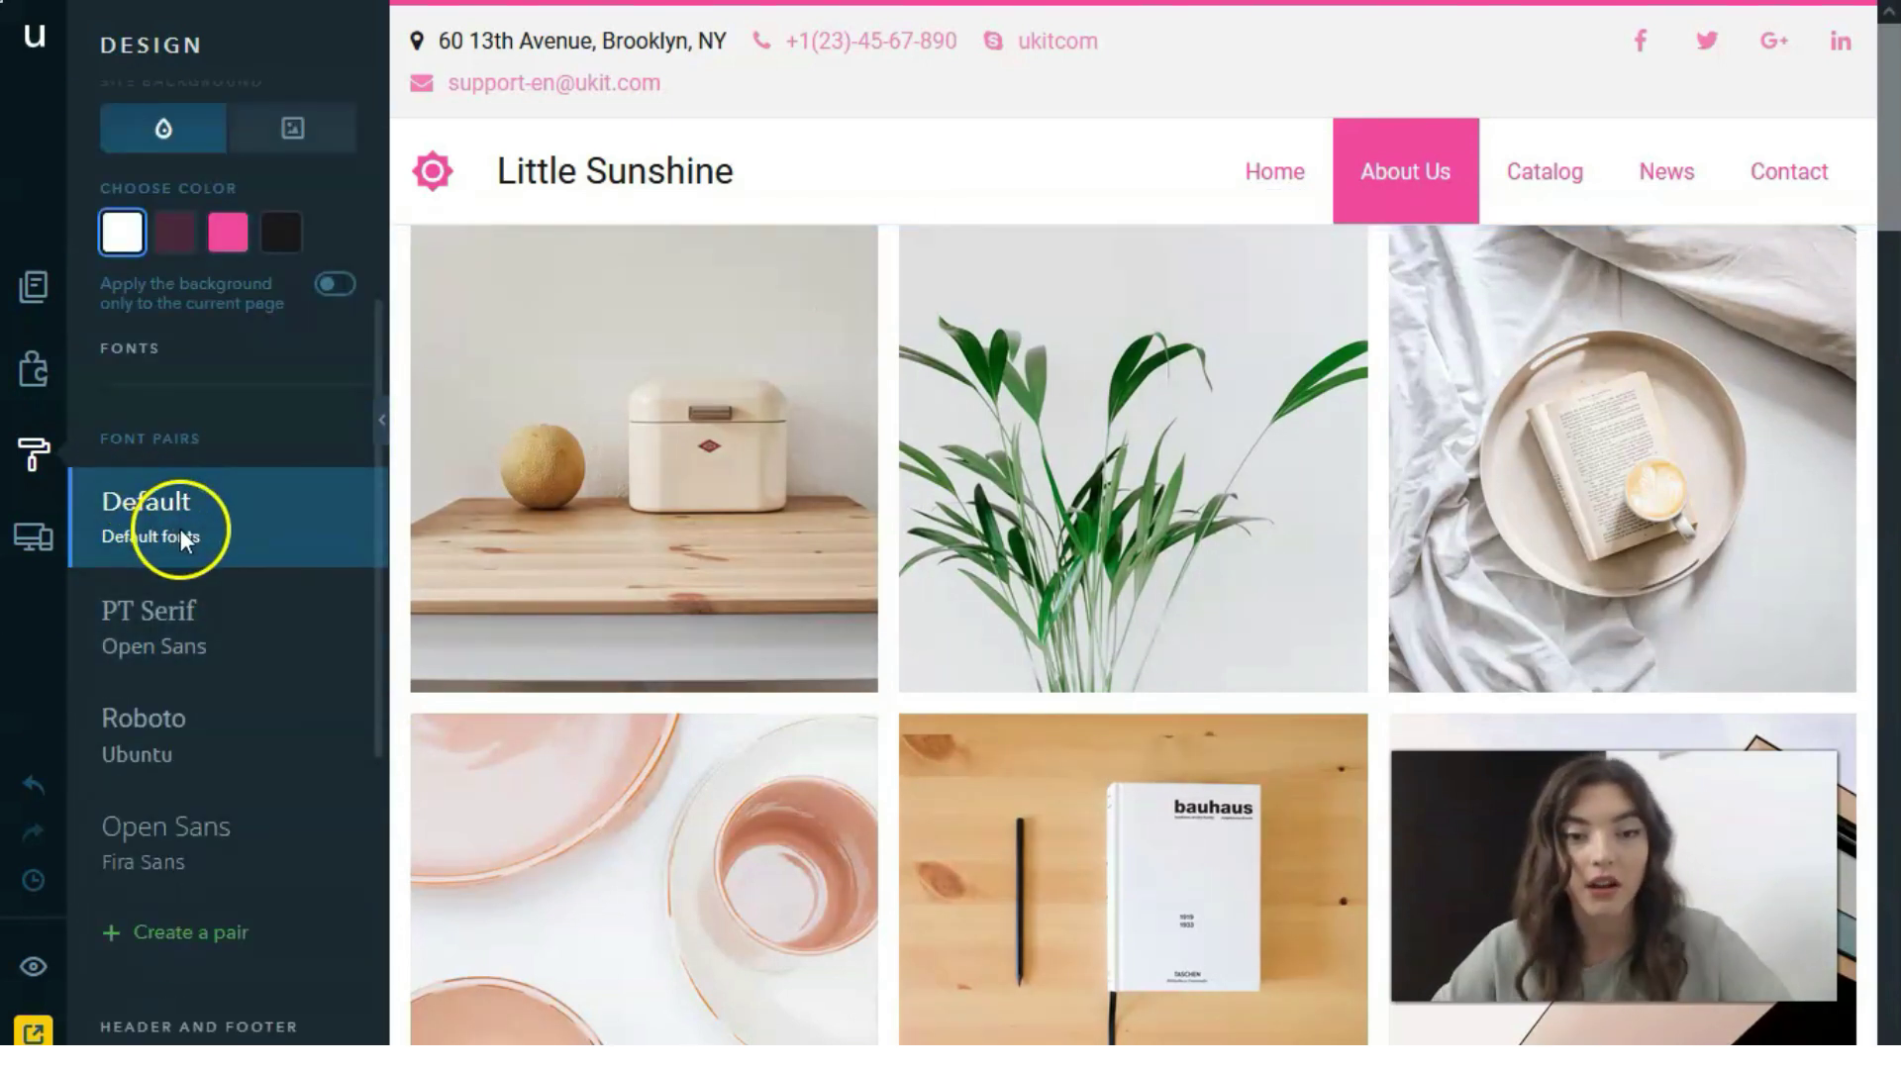
# Try the PT Serif and Roboto pairs, then apply Open Sans / Fira Sans and review the page.
pyautogui.click(212, 634)
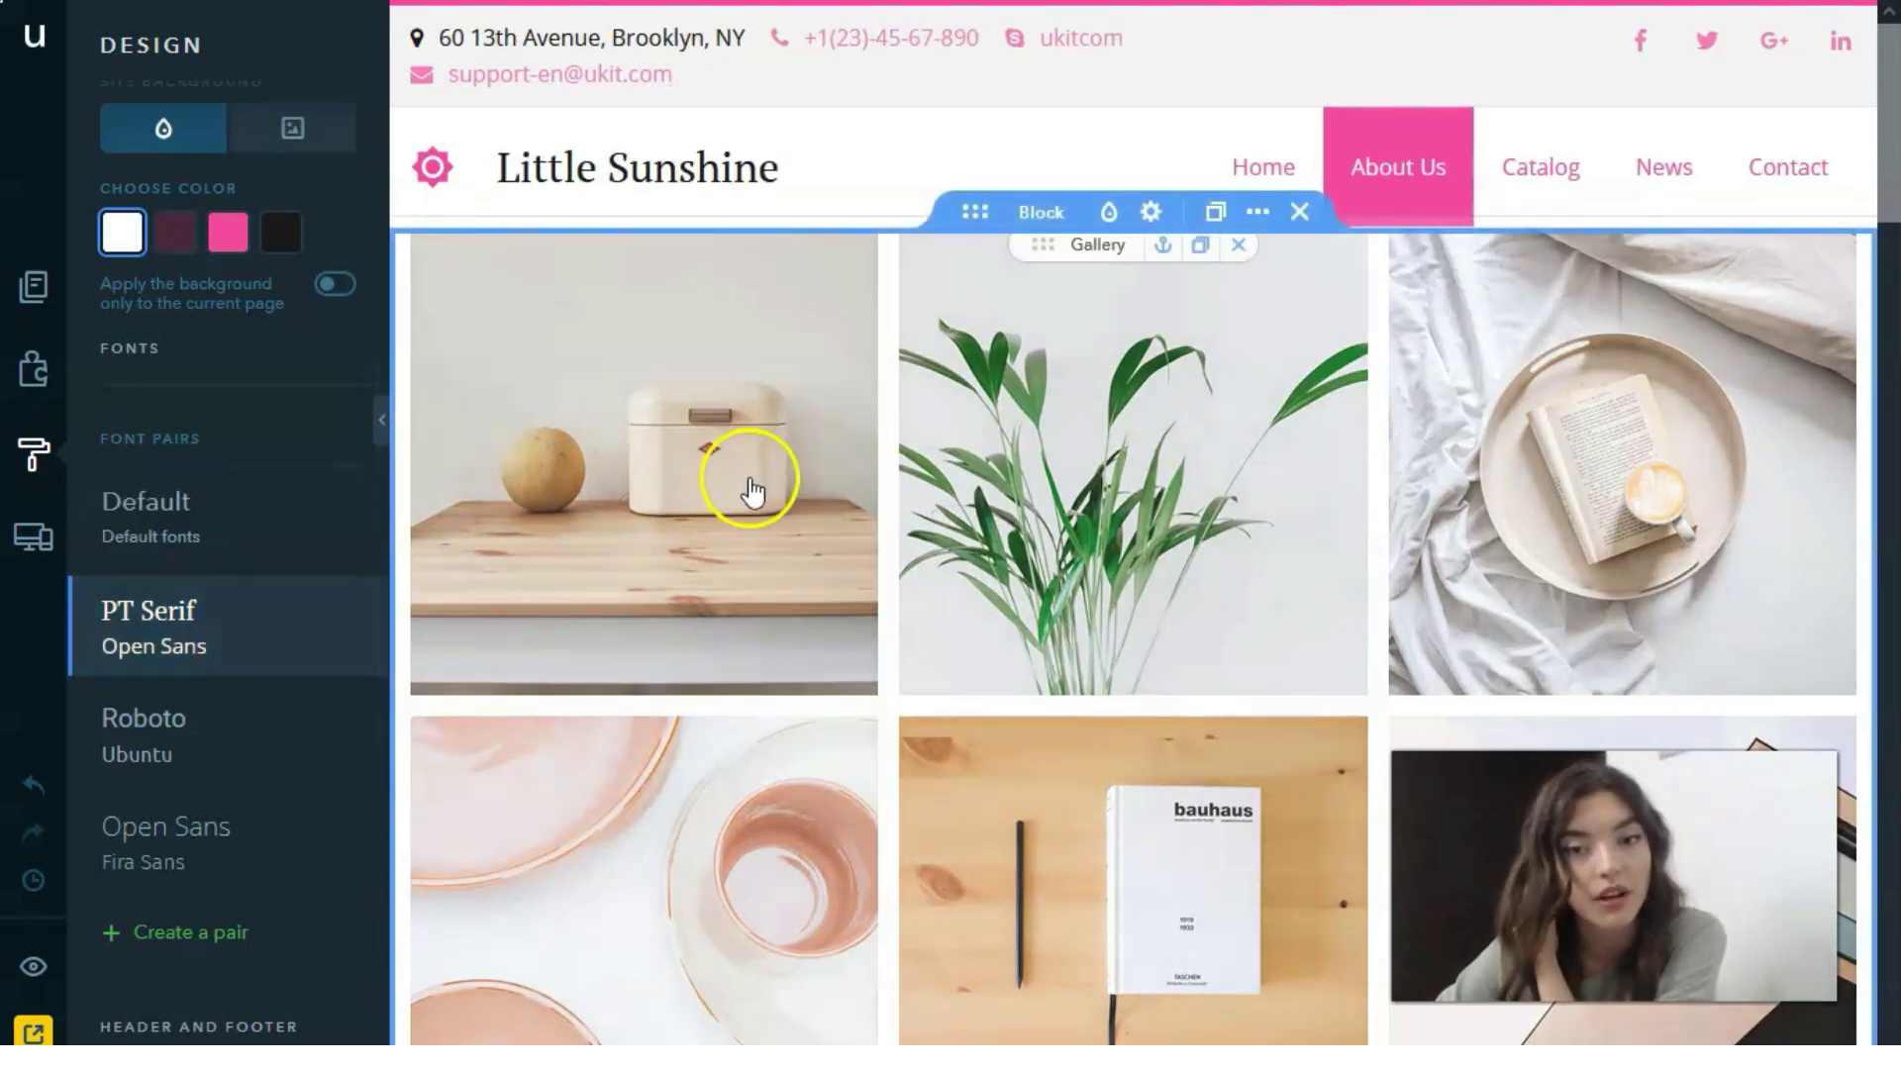
pyautogui.scroll(-10, 722, 496)
pyautogui.scroll(5, 645, 488)
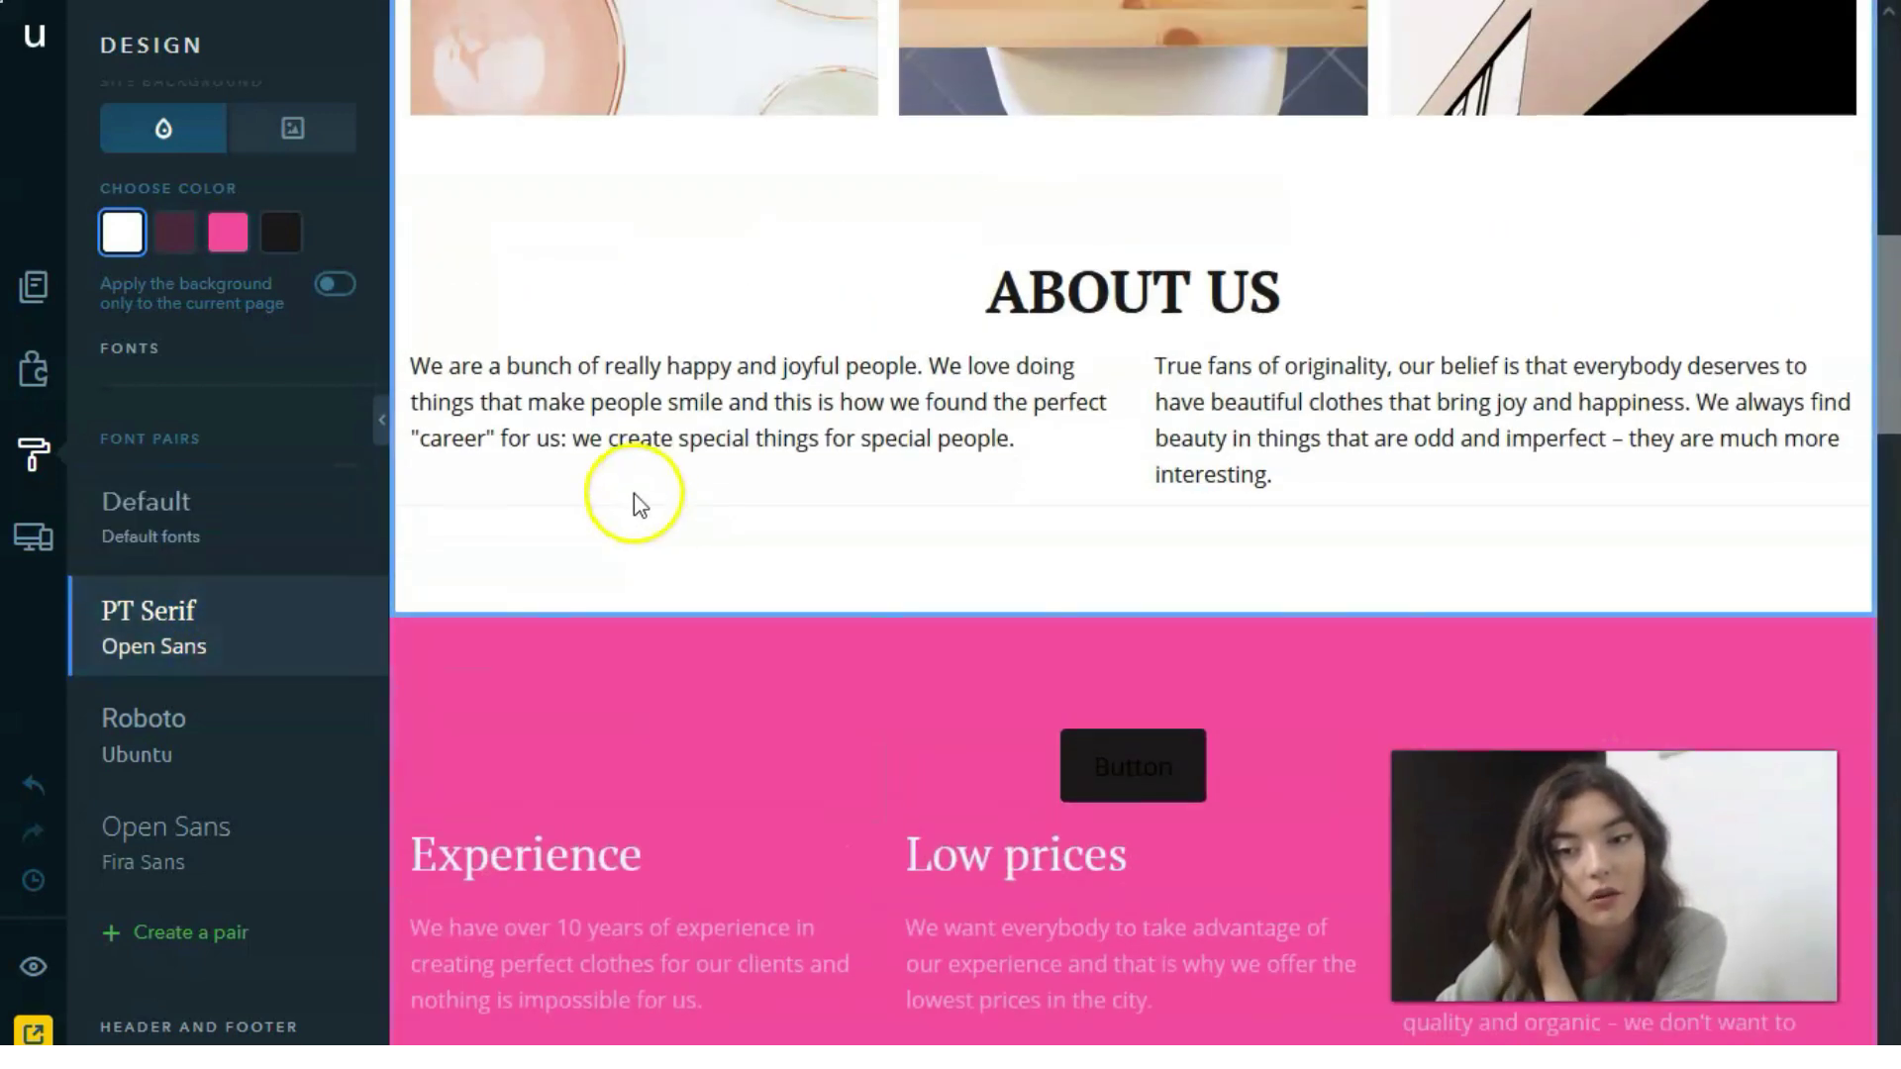
pyautogui.click(230, 732)
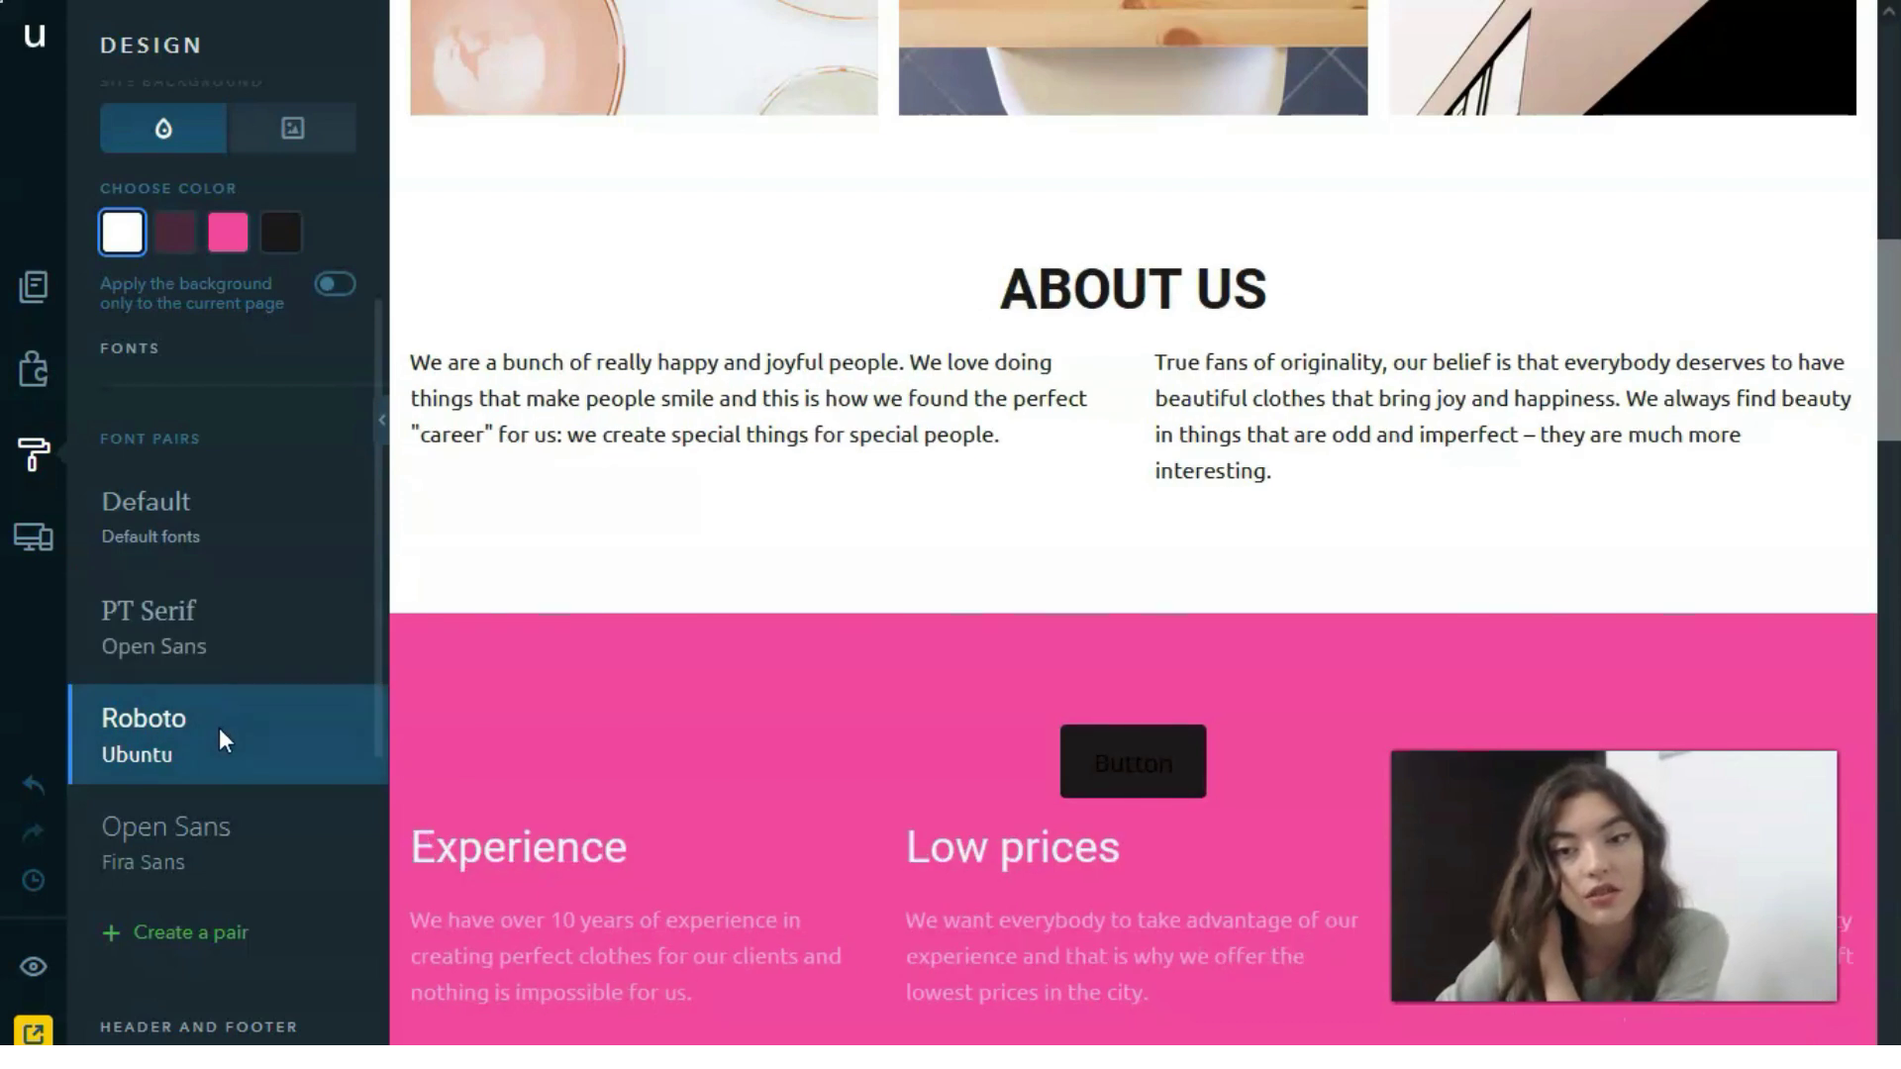
pyautogui.click(191, 837)
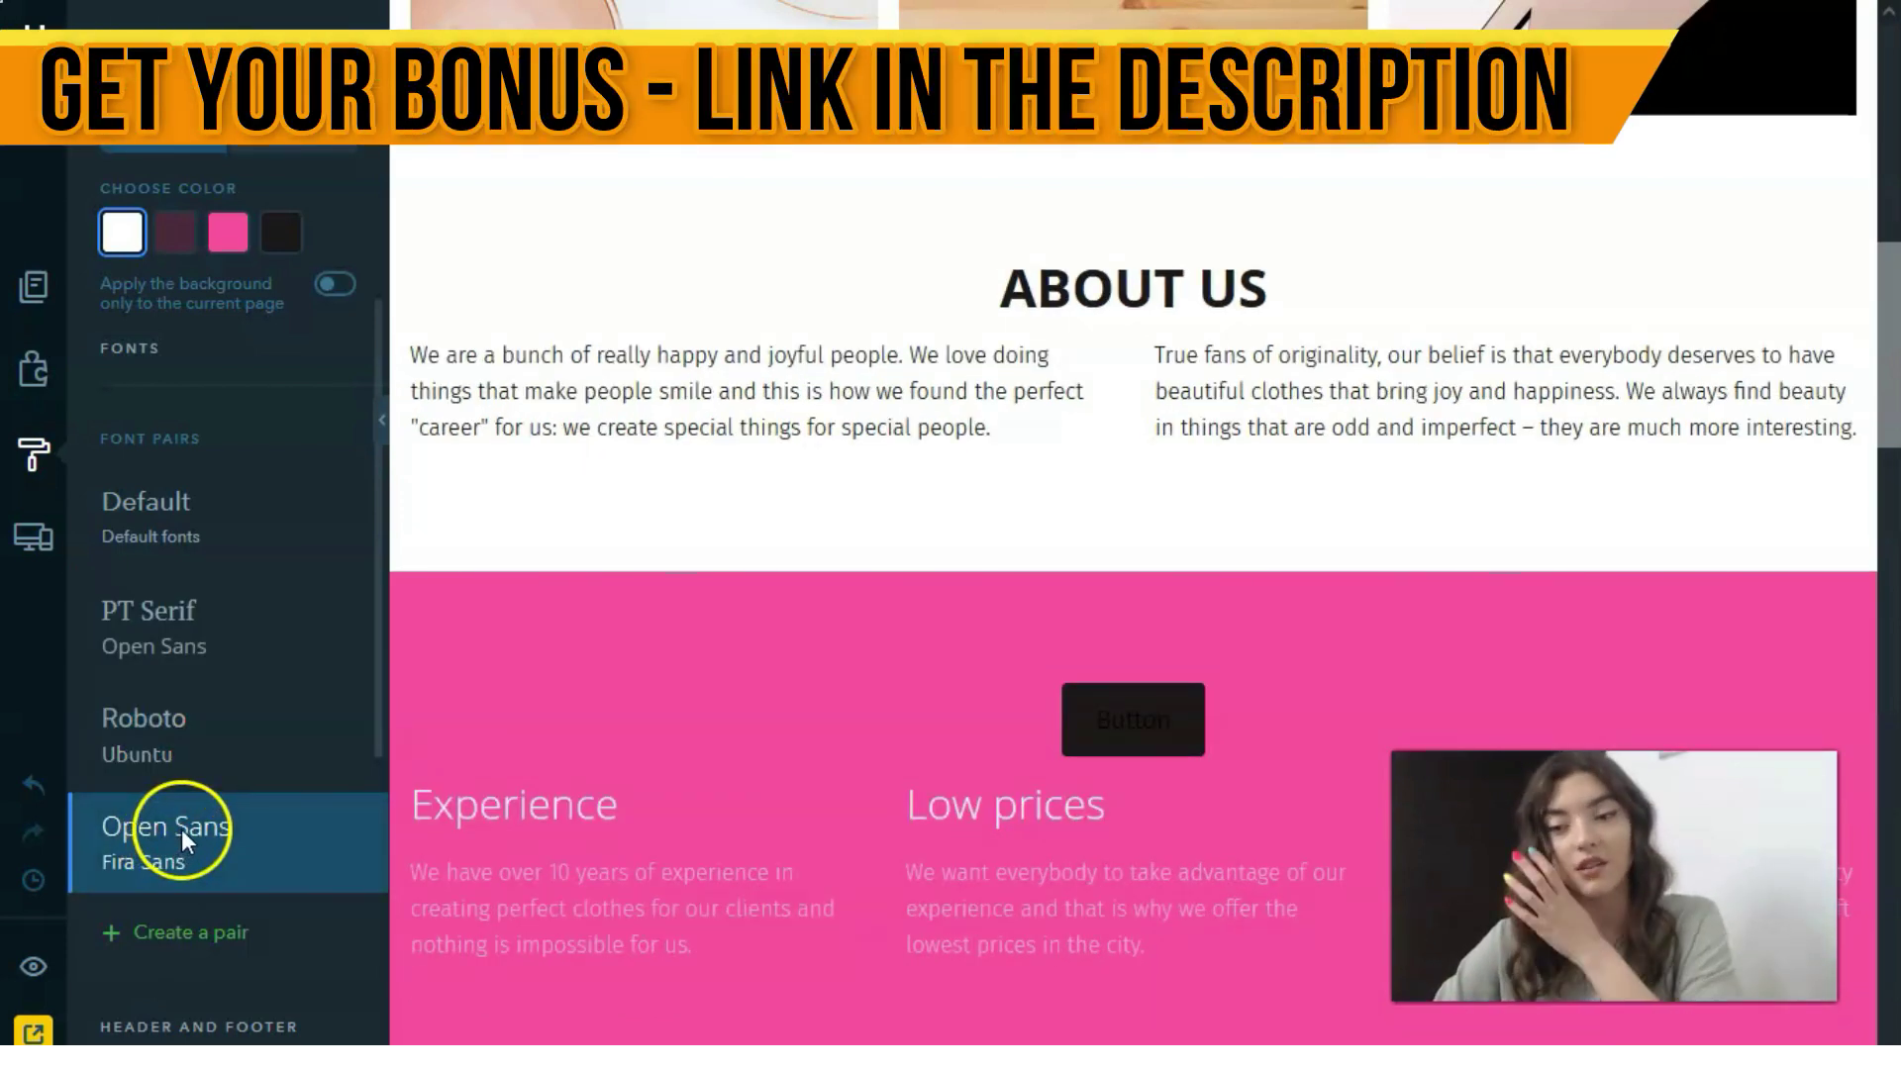
pyautogui.scroll(-5, 277, 515)
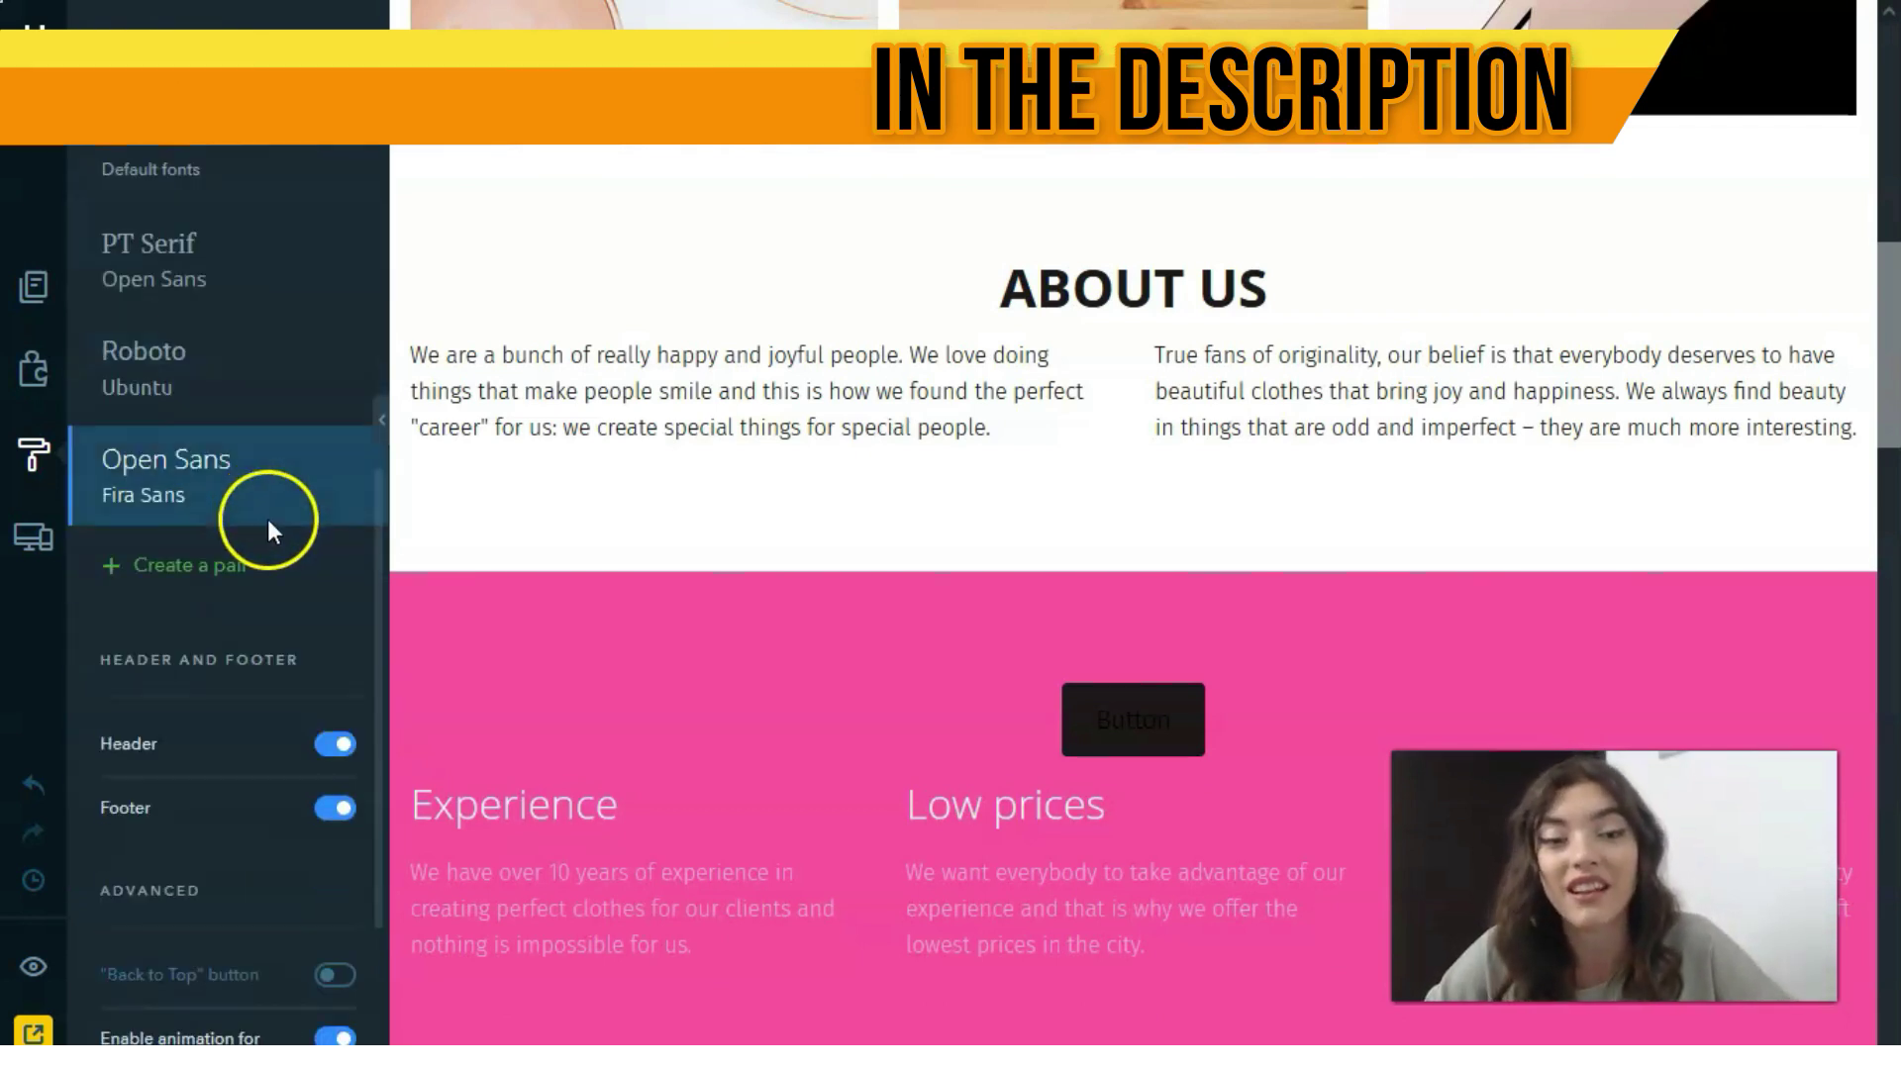
pyautogui.scroll(5, 258, 546)
pyautogui.scroll(-6, 246, 549)
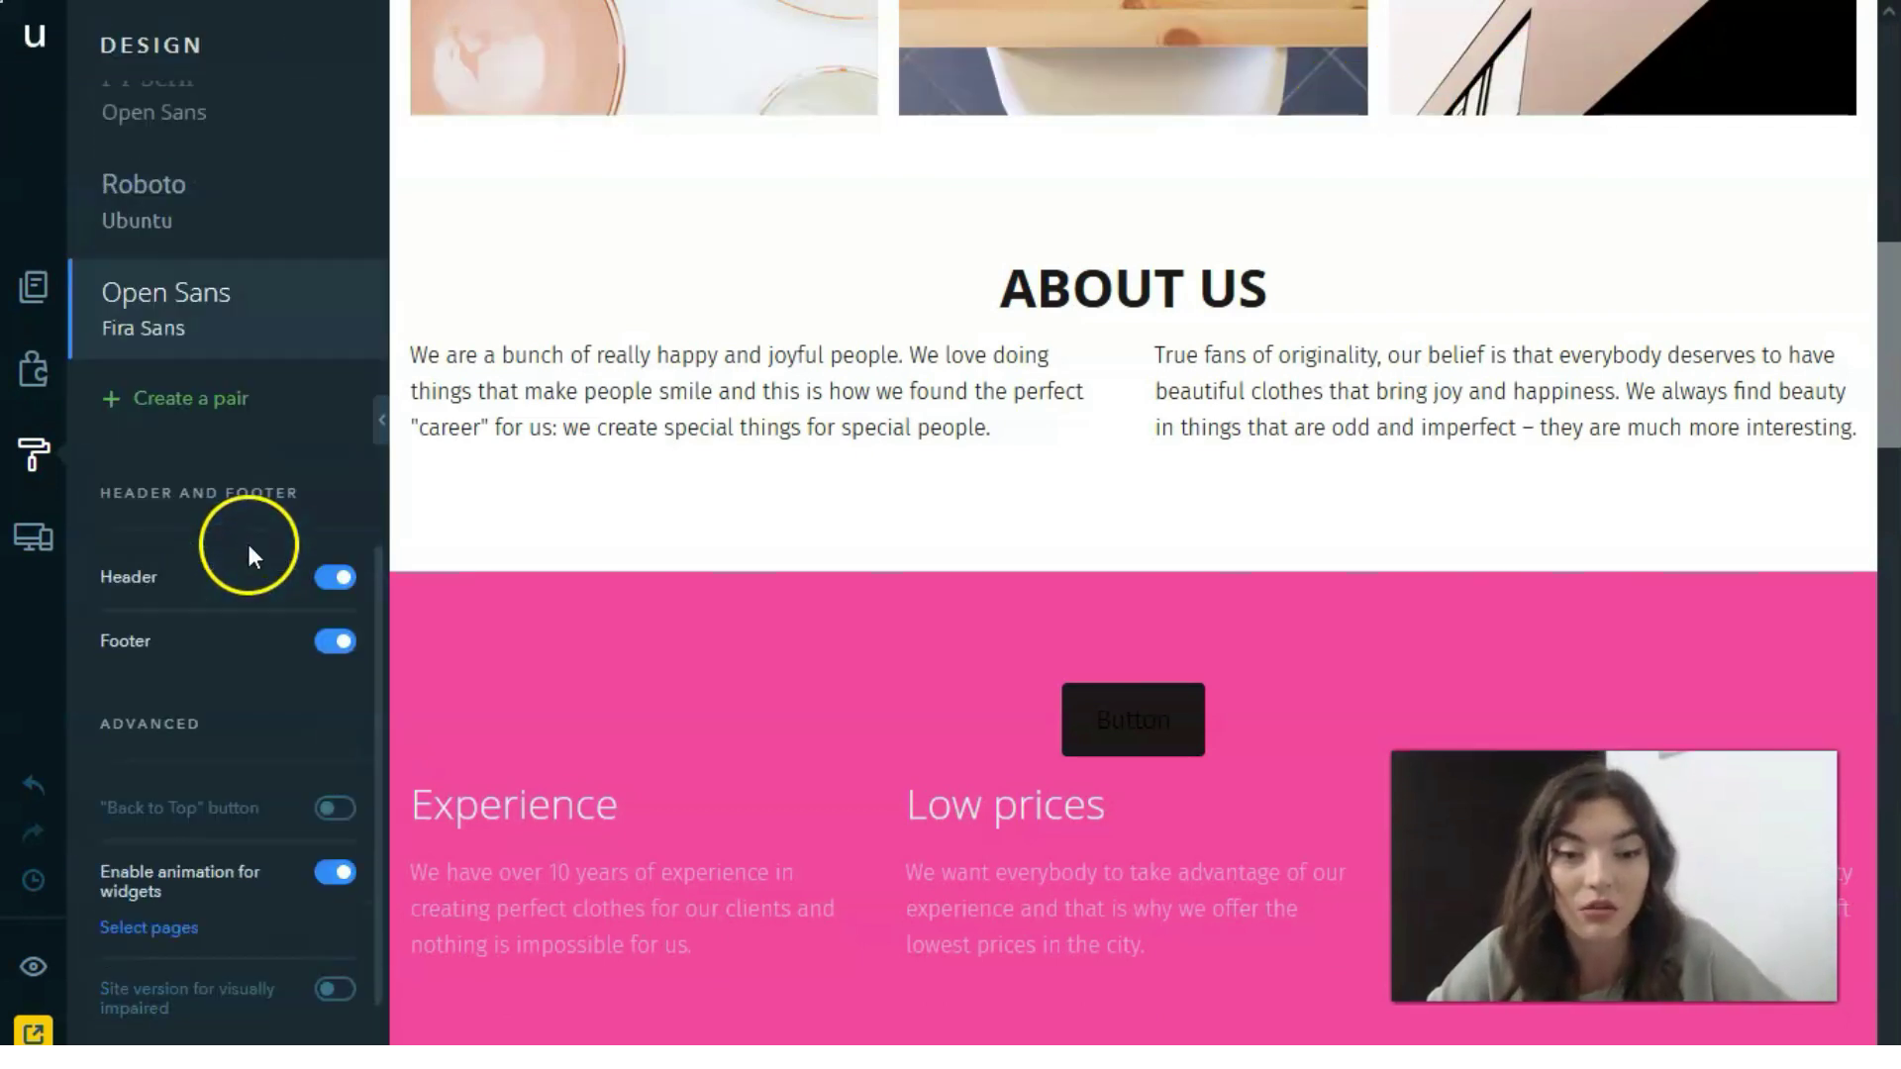
pyautogui.scroll(3, 246, 549)
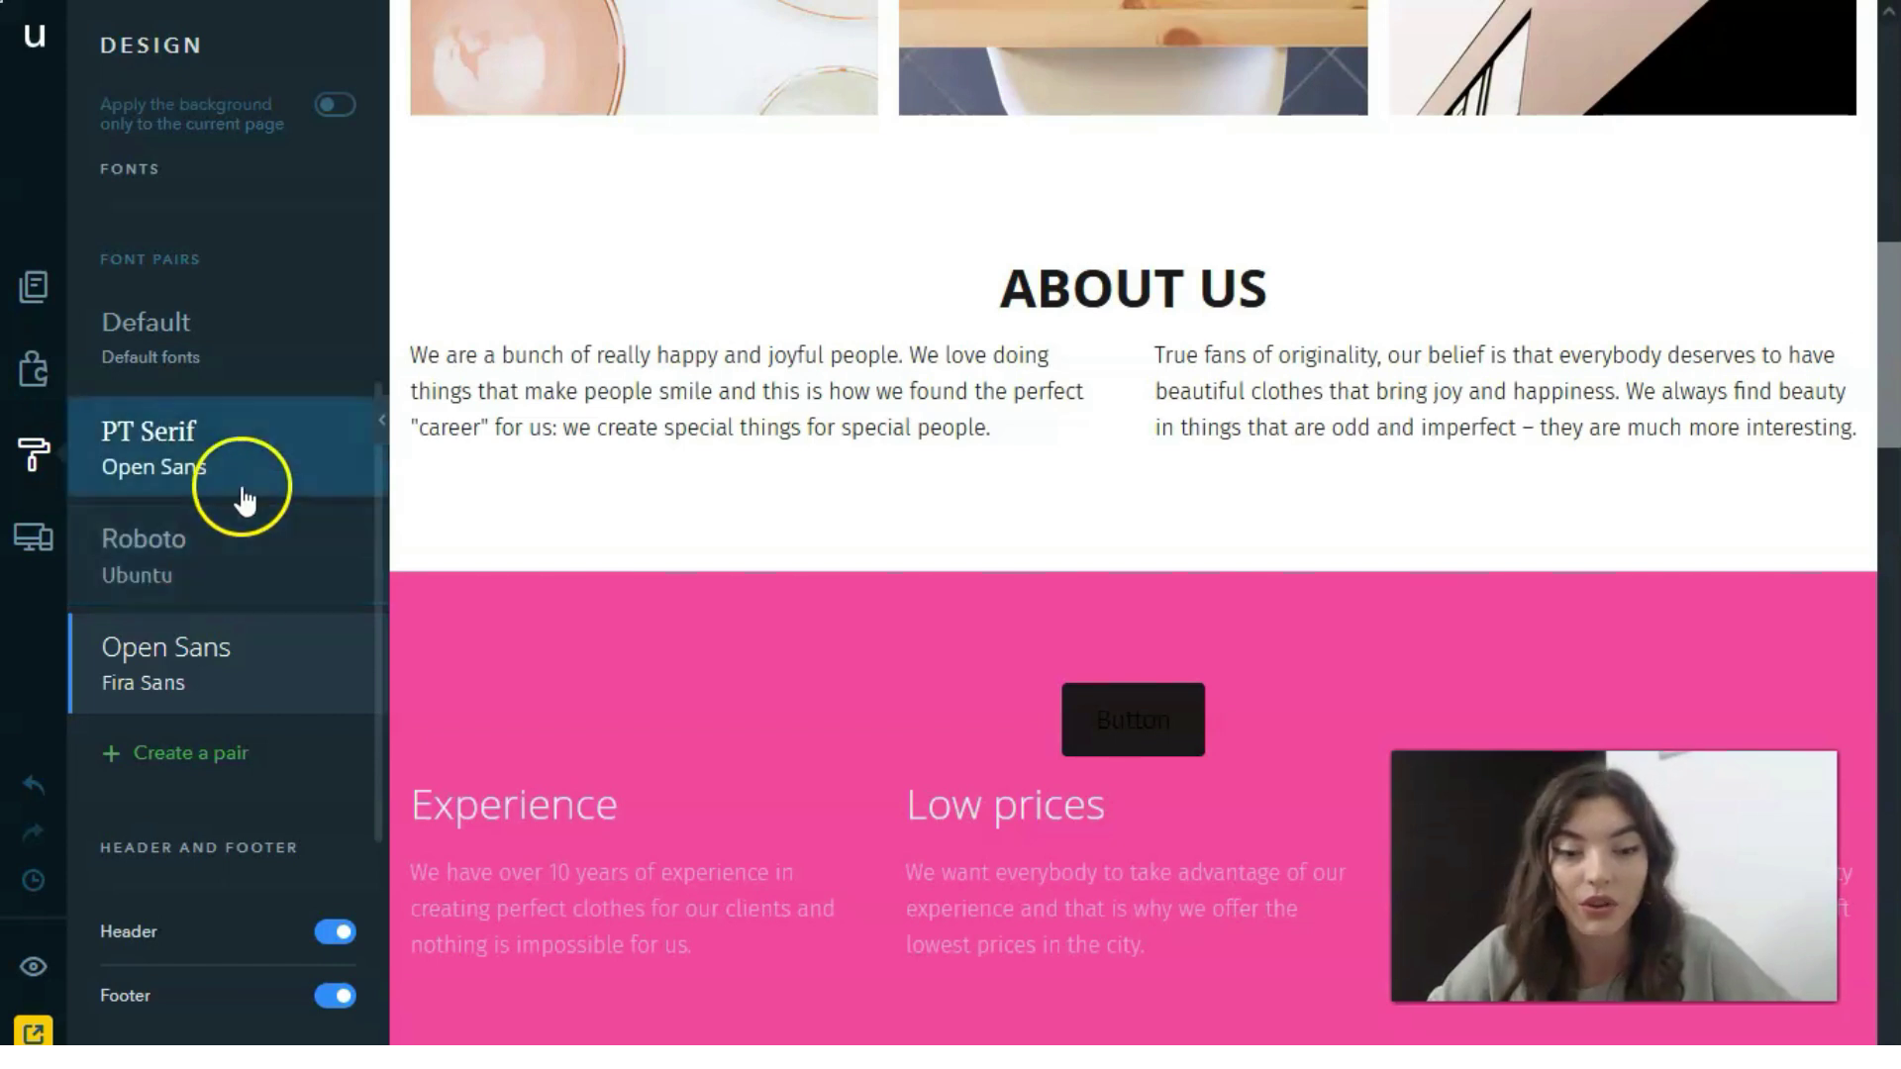
pyautogui.scroll(-1, 243, 495)
pyautogui.scroll(3, 241, 492)
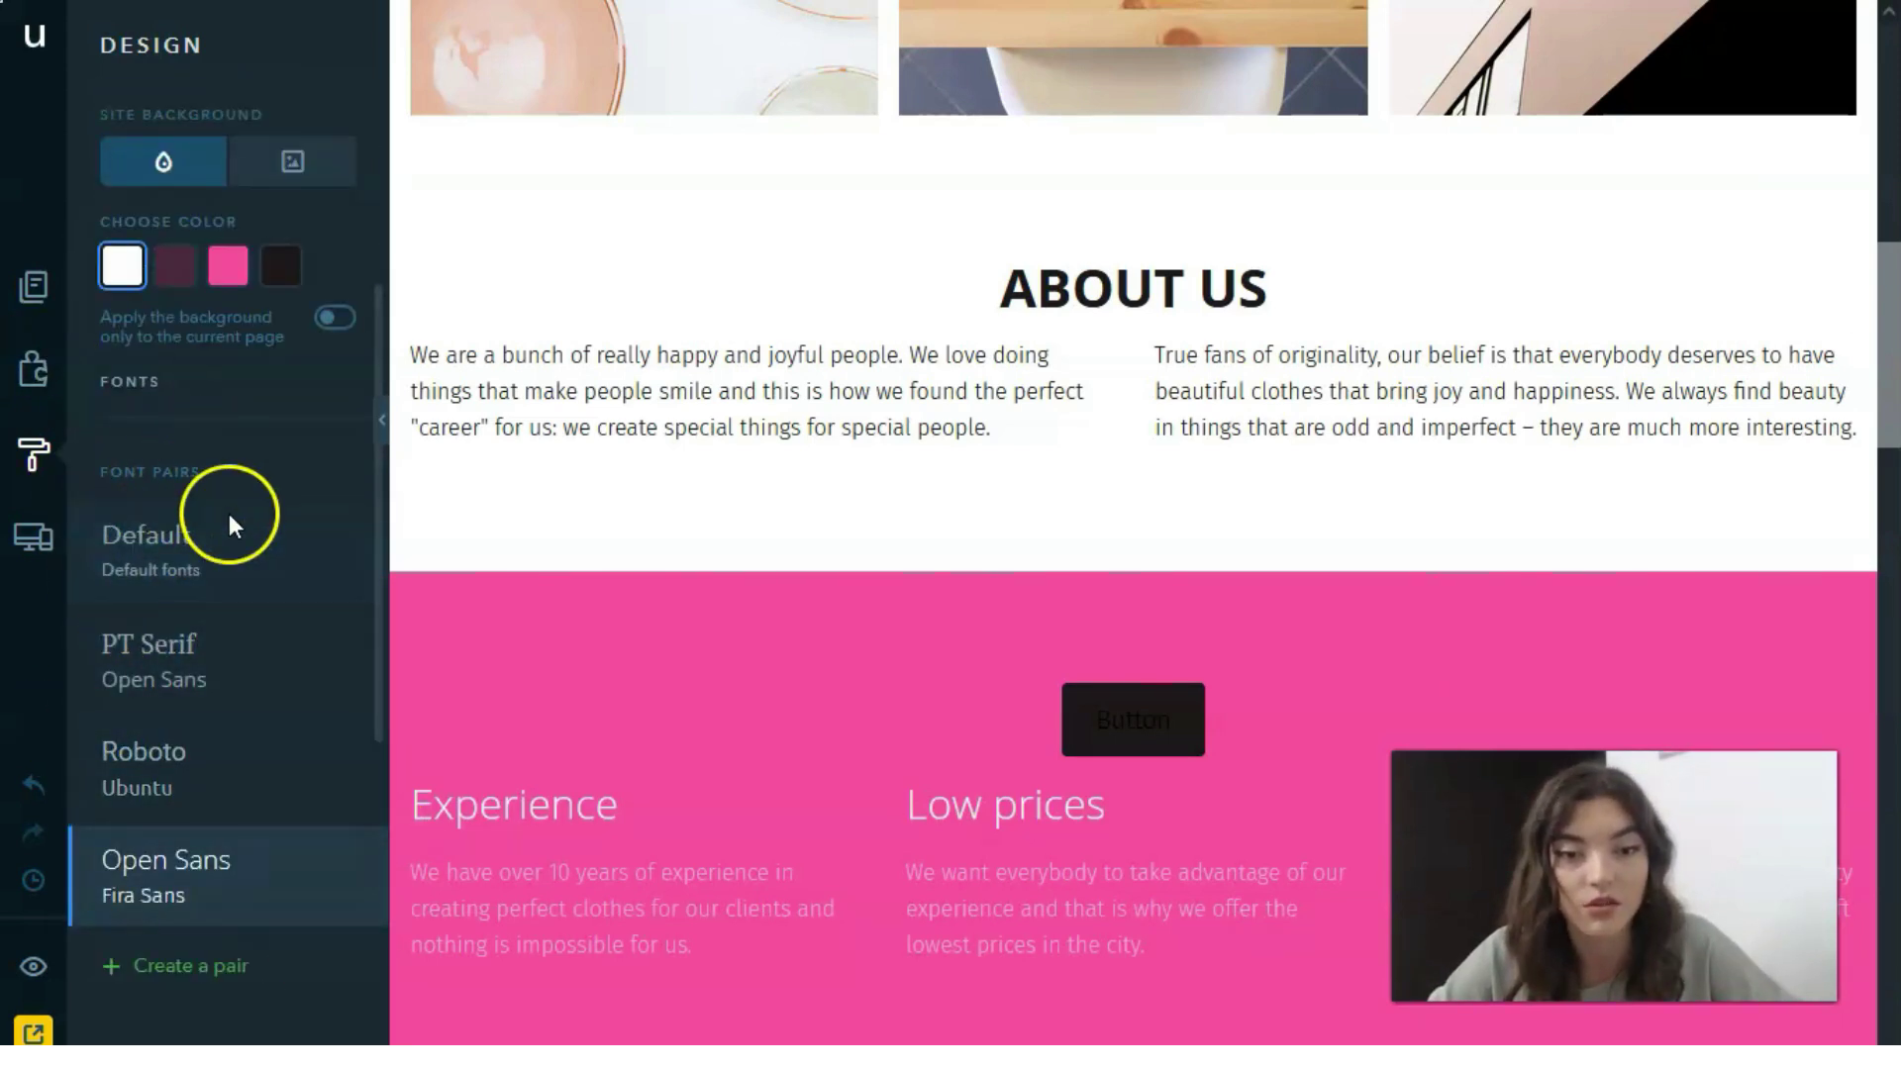
pyautogui.scroll(-6, 212, 540)
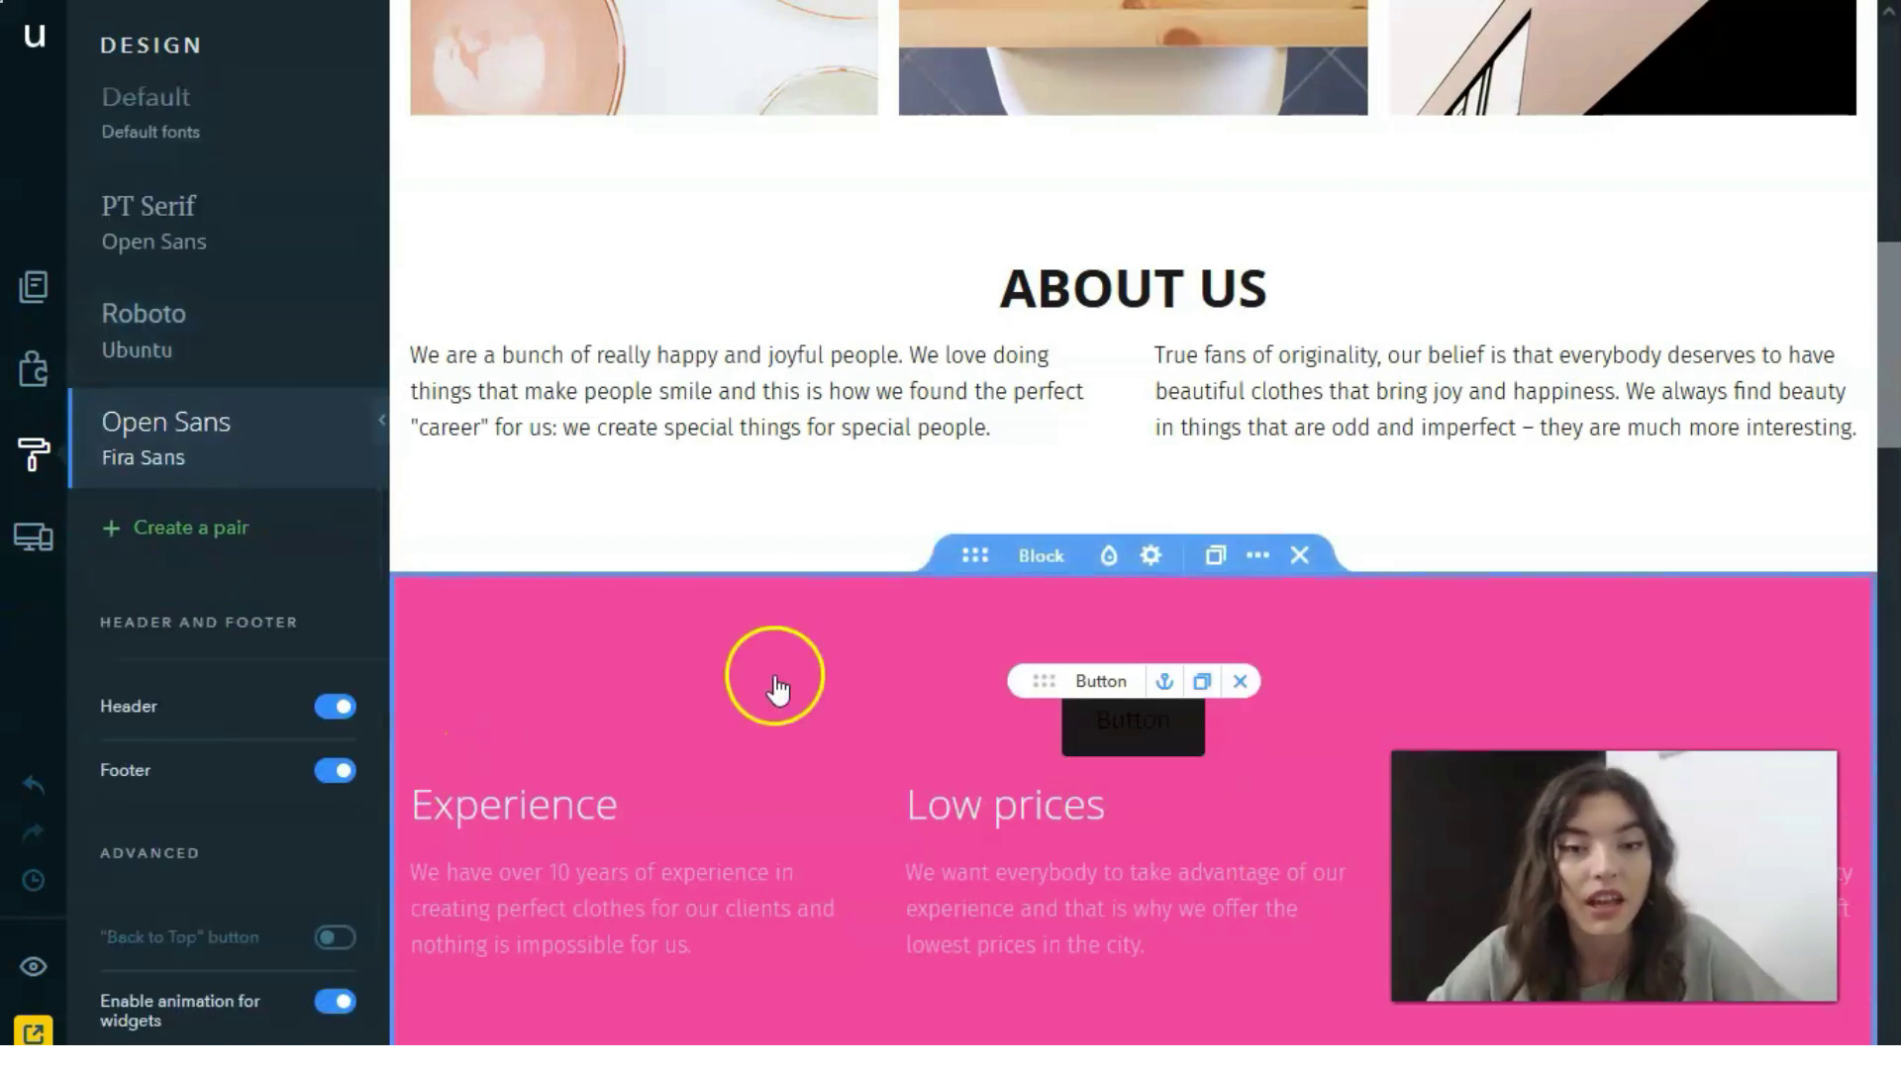
pyautogui.scroll(-2, 247, 565)
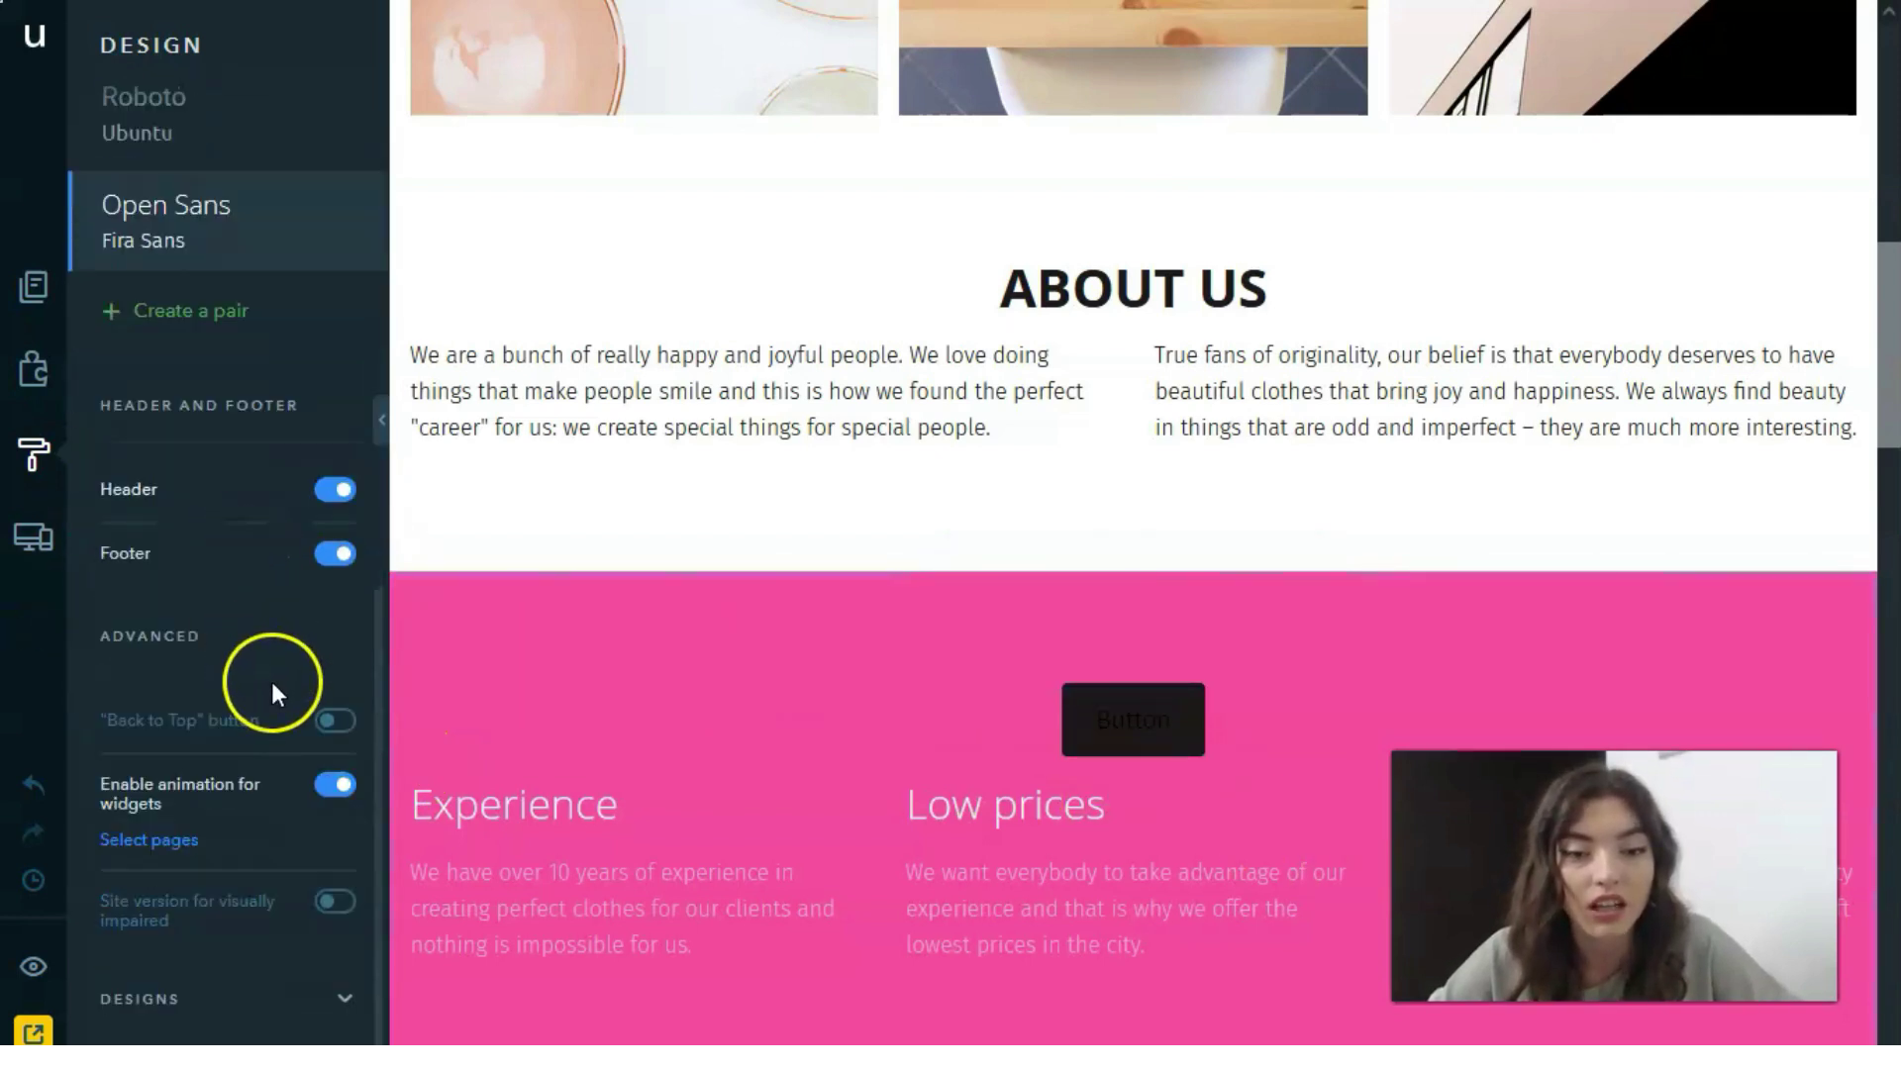
pyautogui.scroll(2, 271, 681)
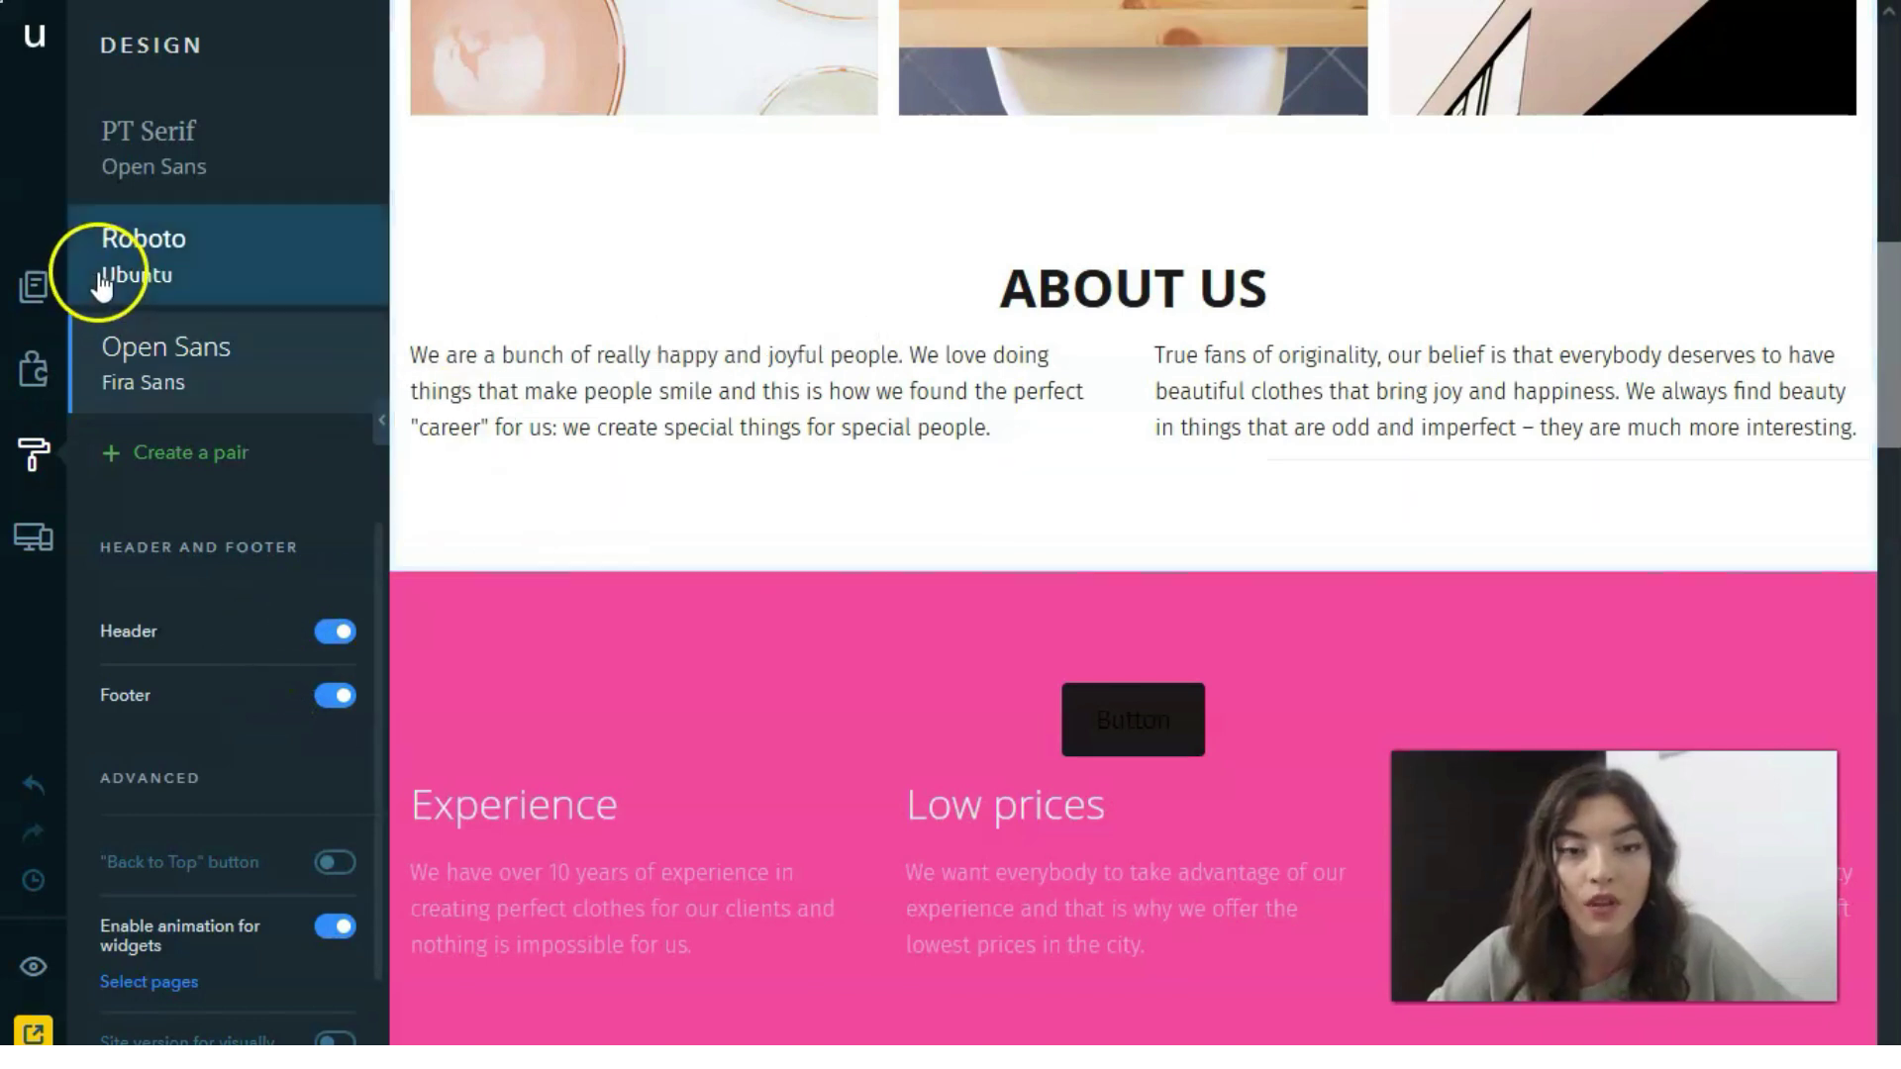
pyautogui.scroll(3, 343, 374)
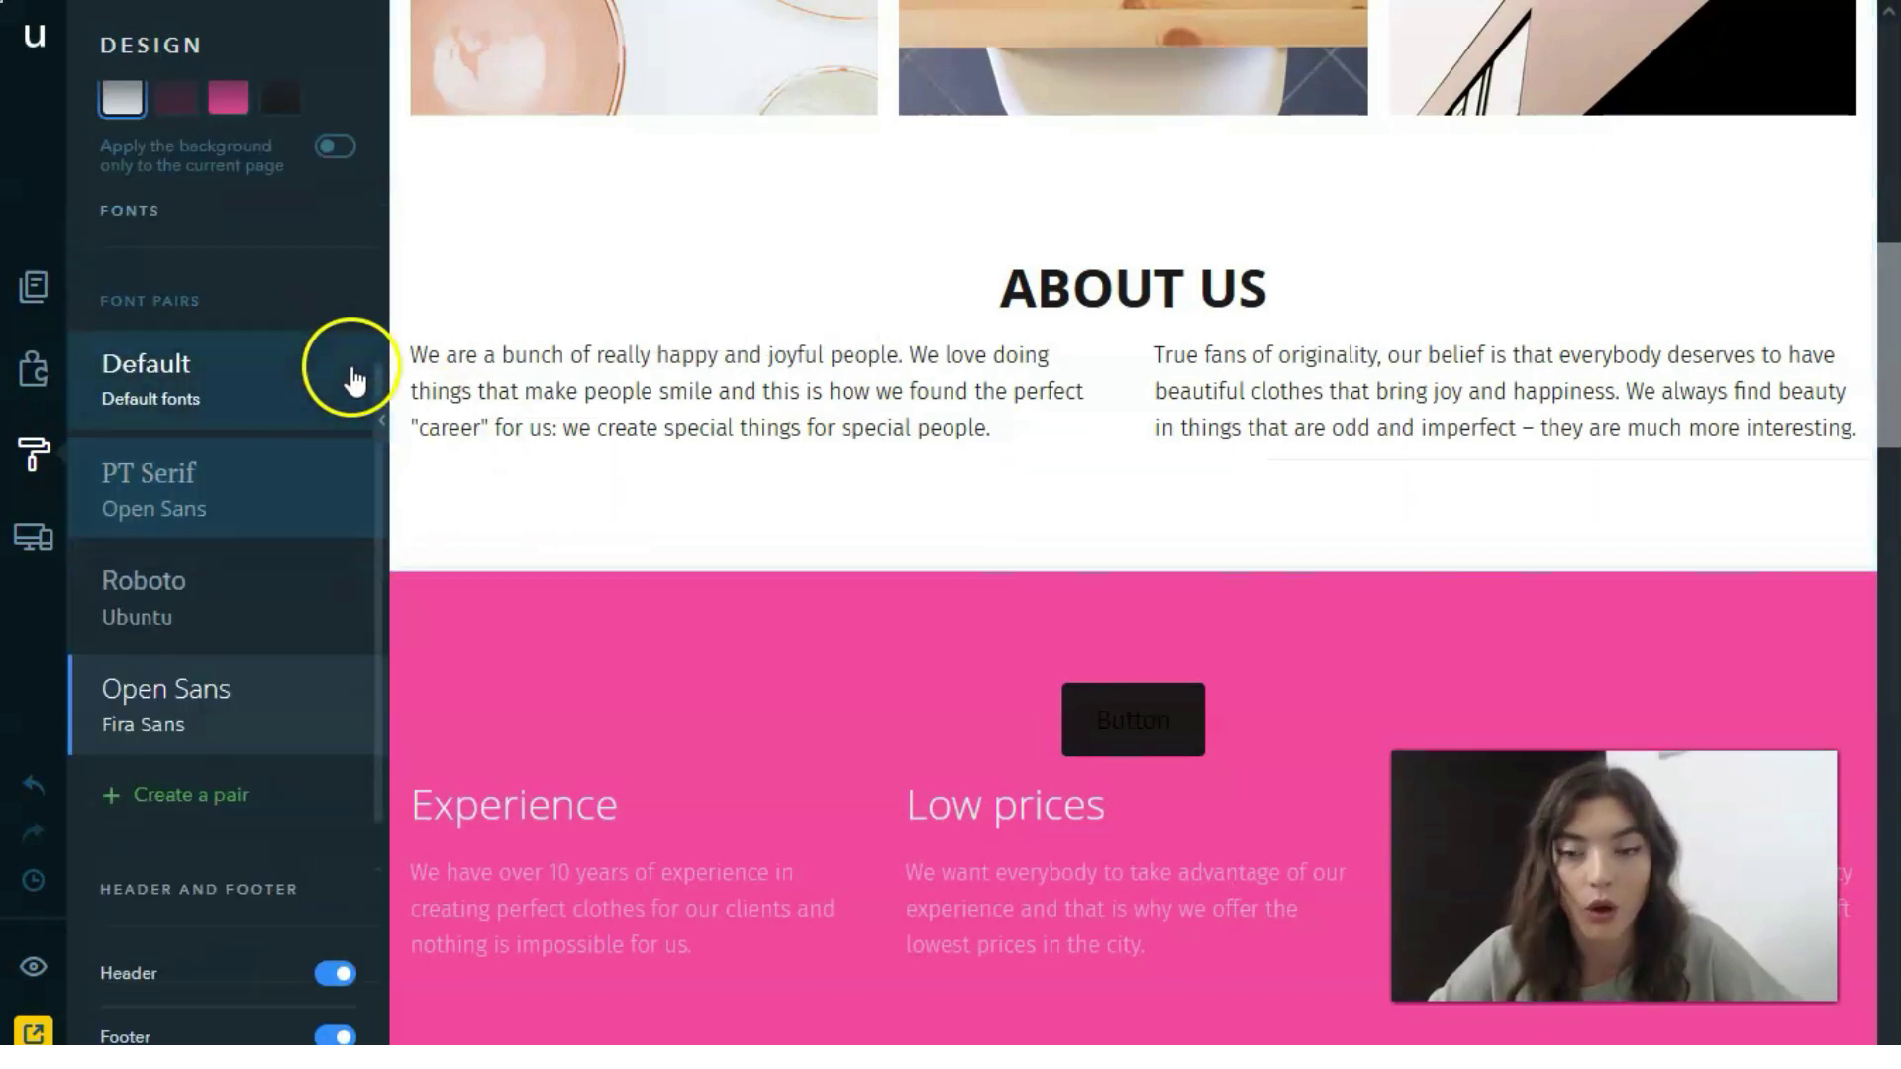
pyautogui.scroll(8, 1133, 324)
pyautogui.scroll(3, 1132, 323)
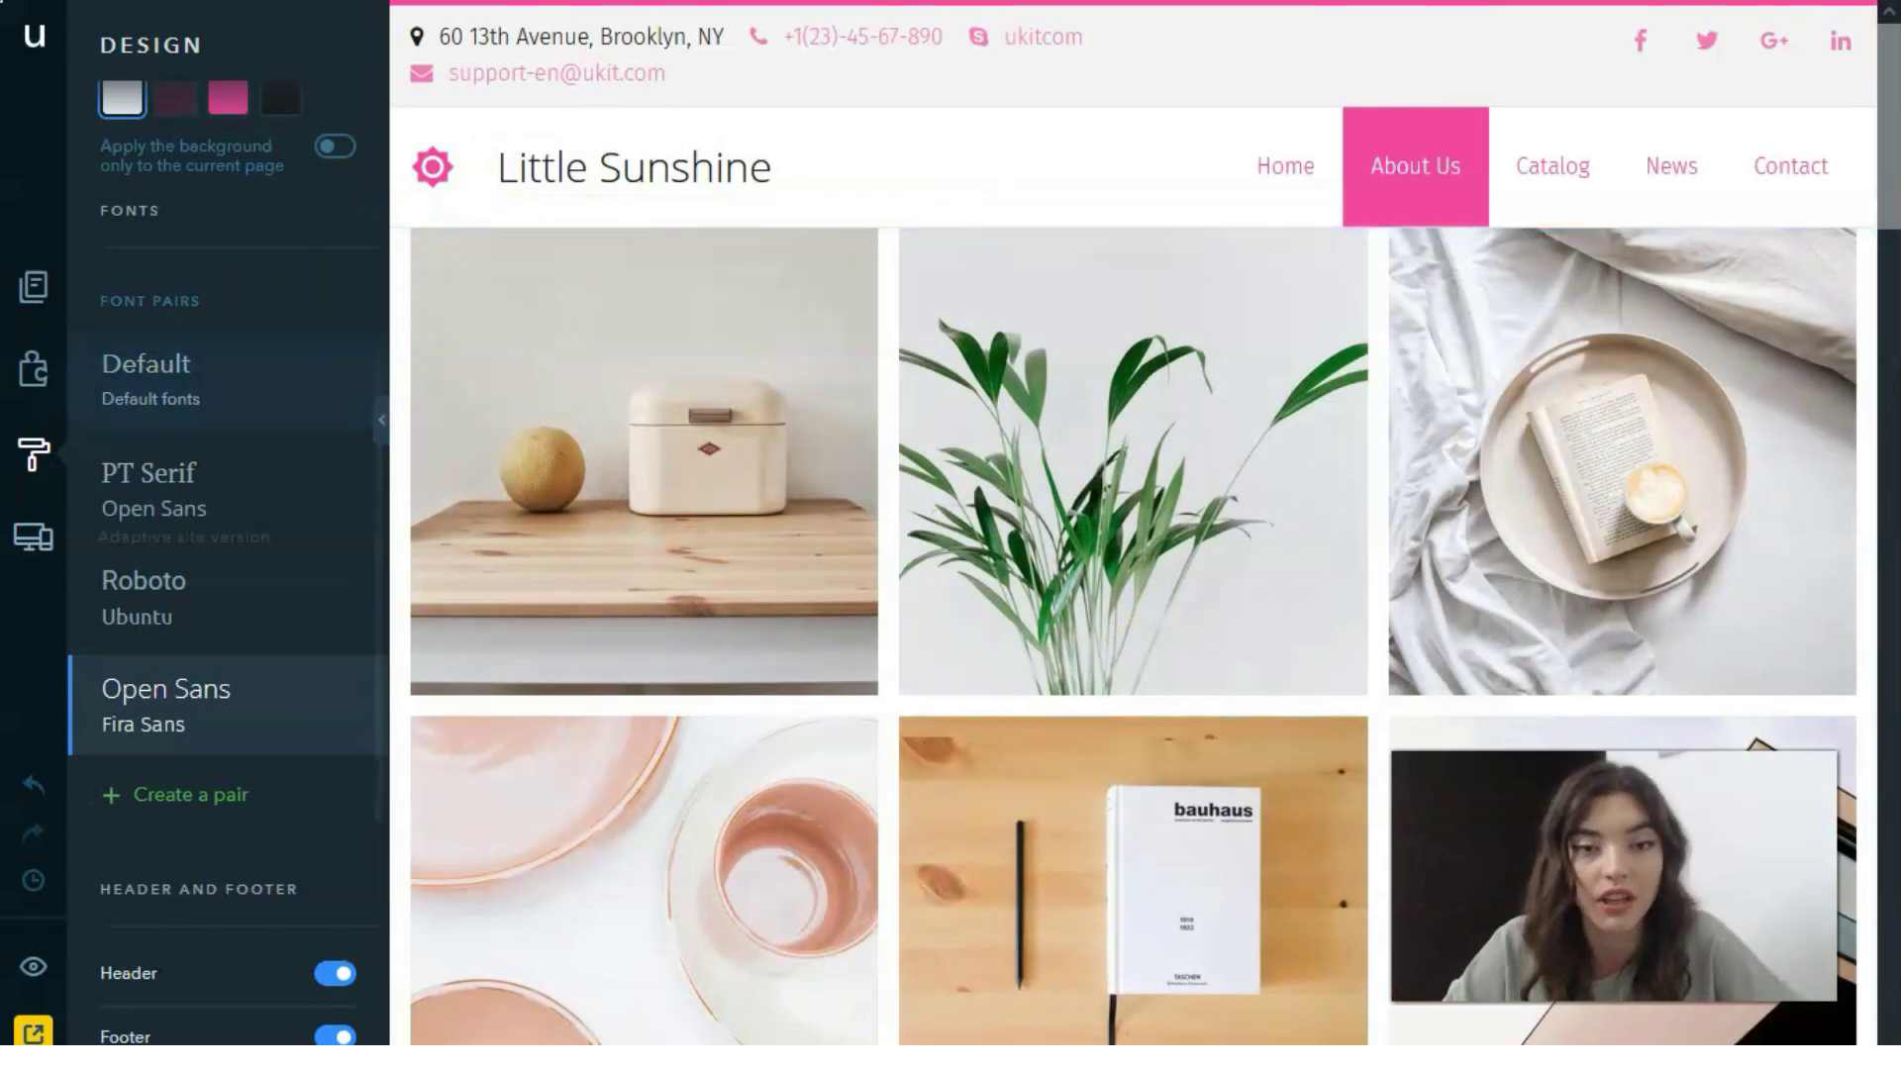
# In Adaptive View's Tablet layout, hide the photo gallery block.
pyautogui.click(33, 542)
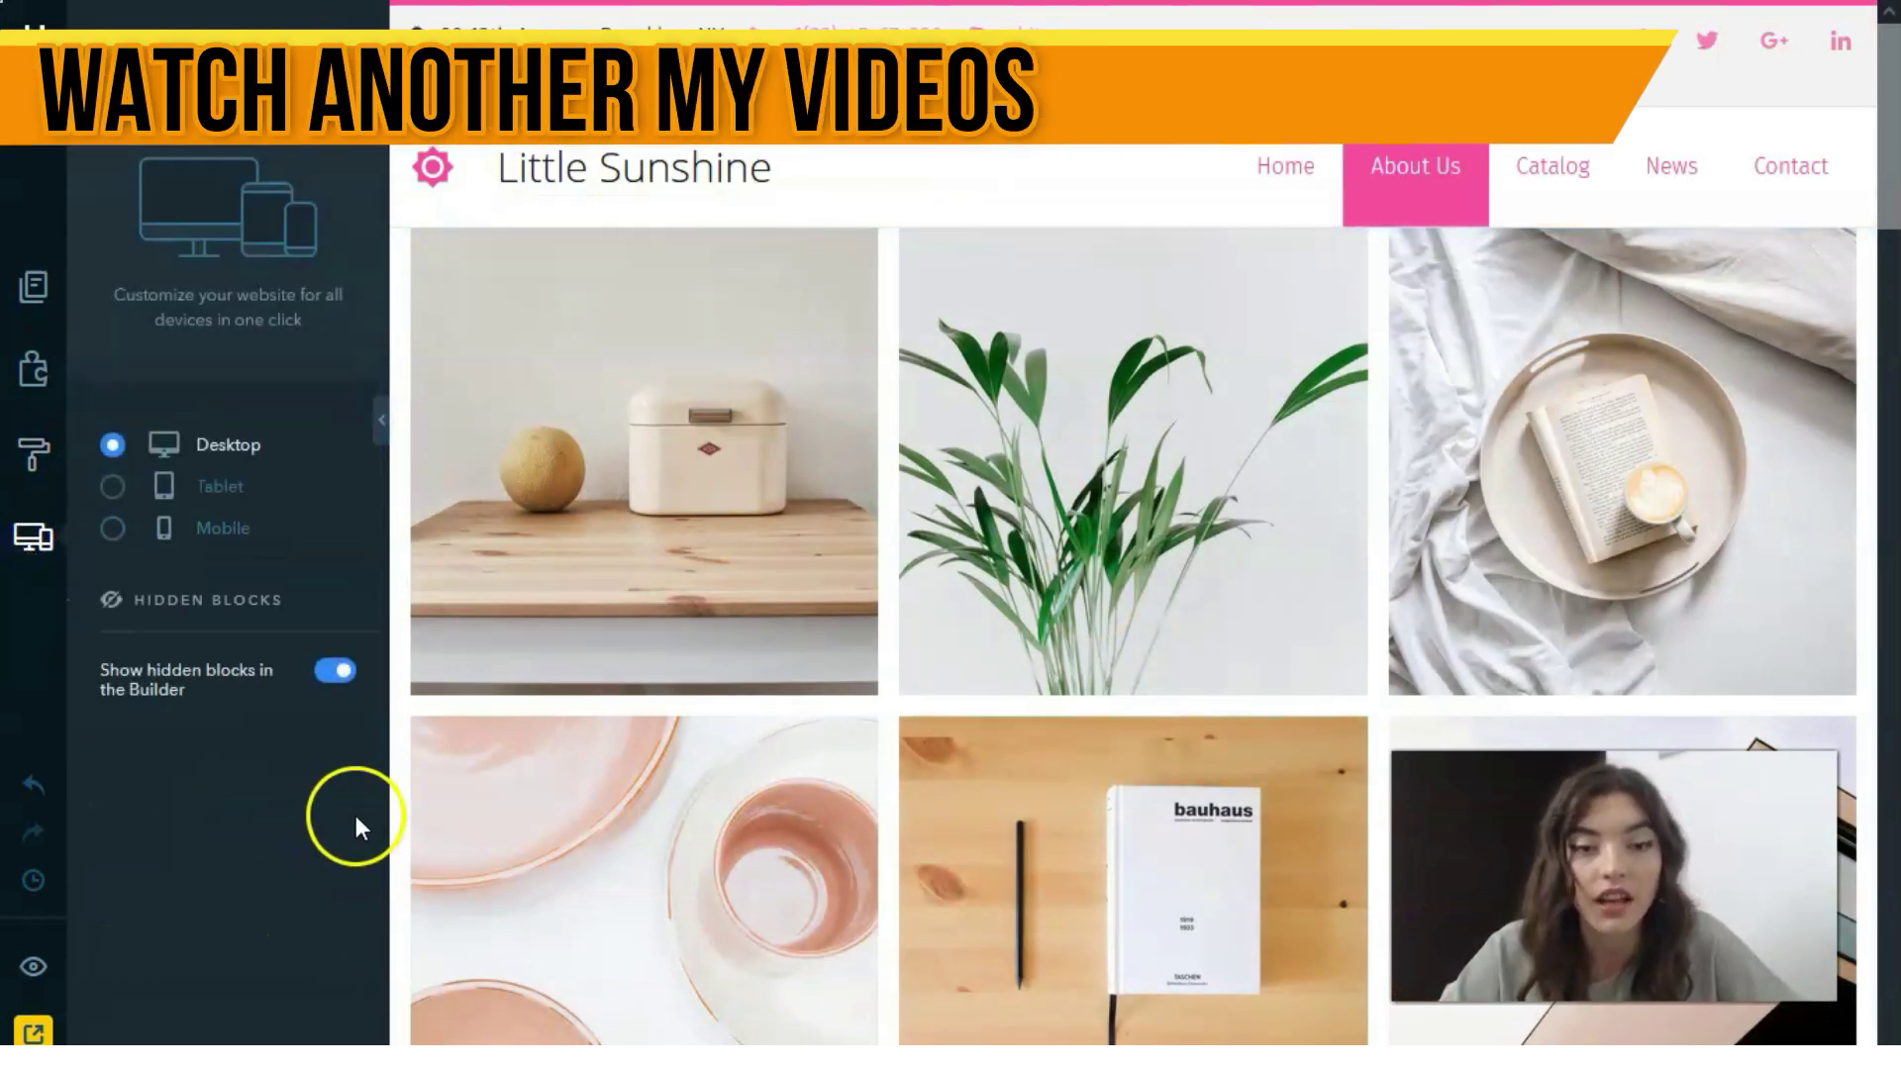
pyautogui.moveTo(437, 666)
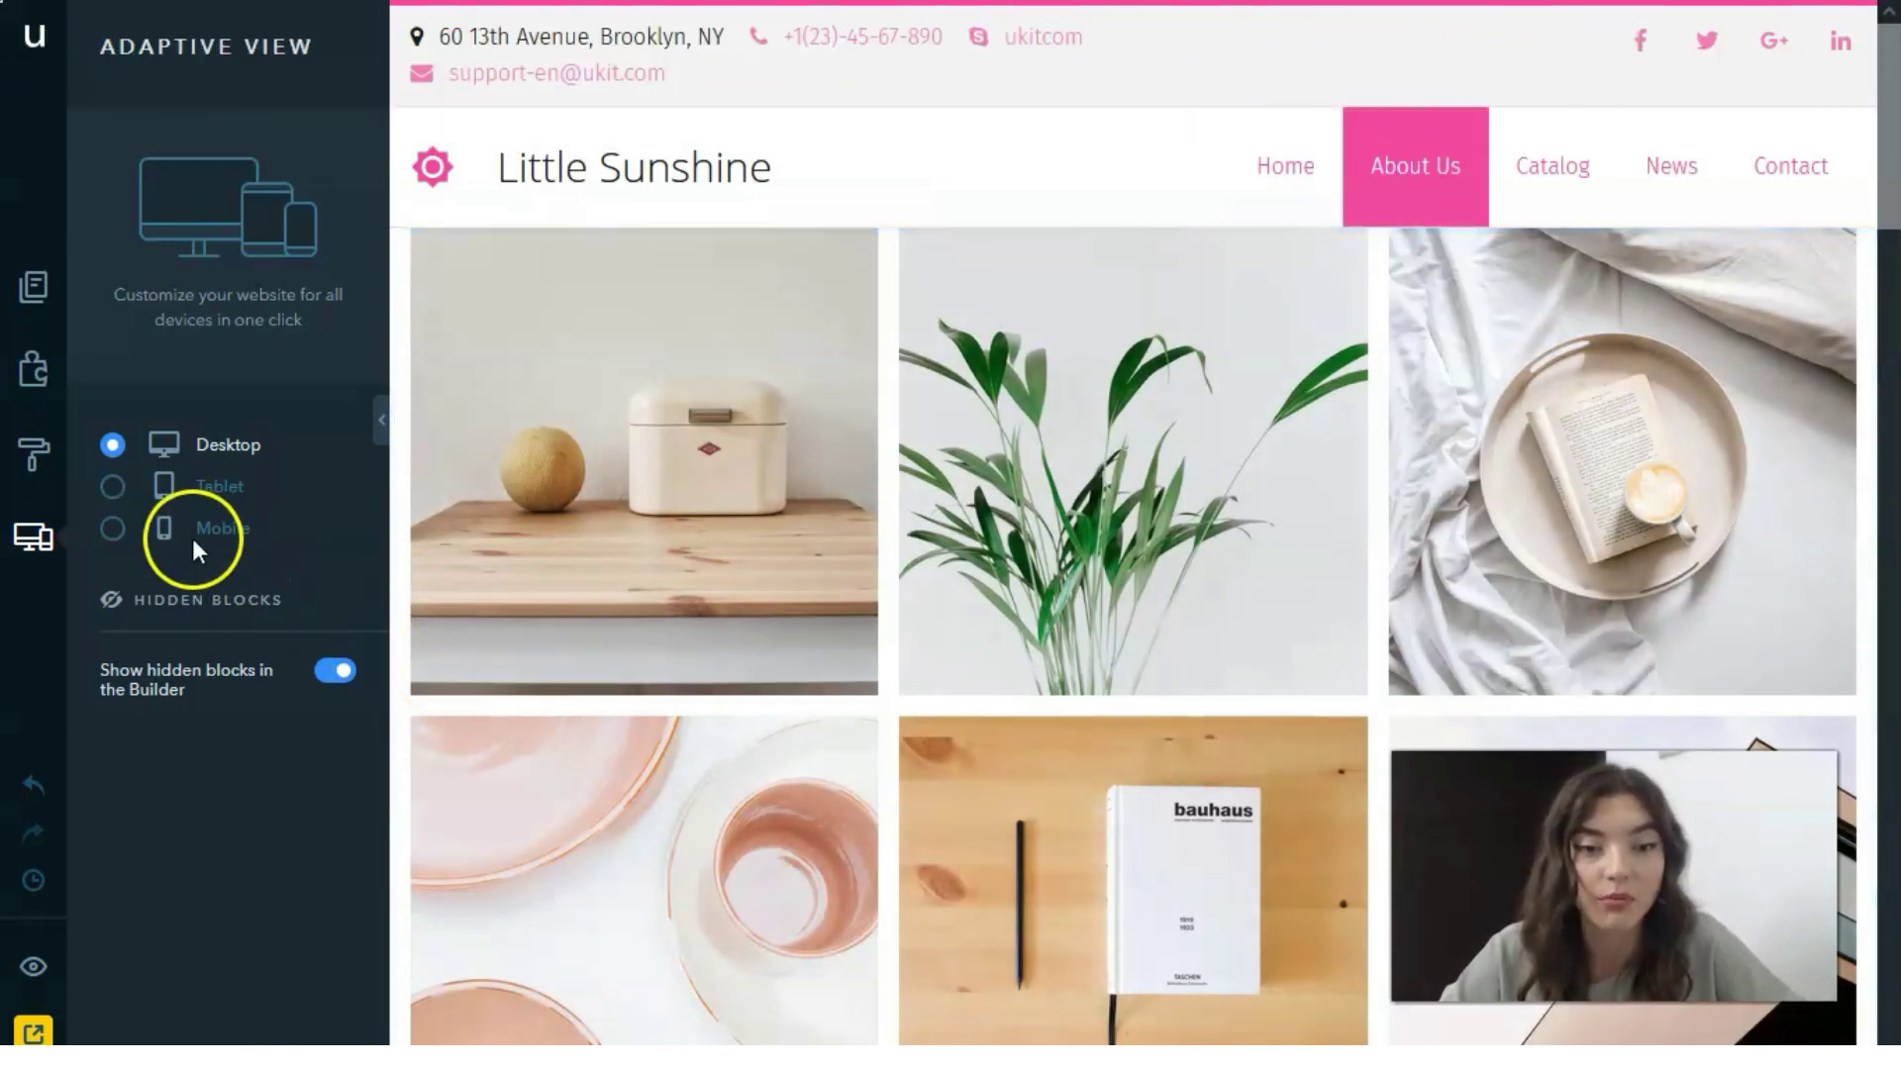
pyautogui.click(117, 490)
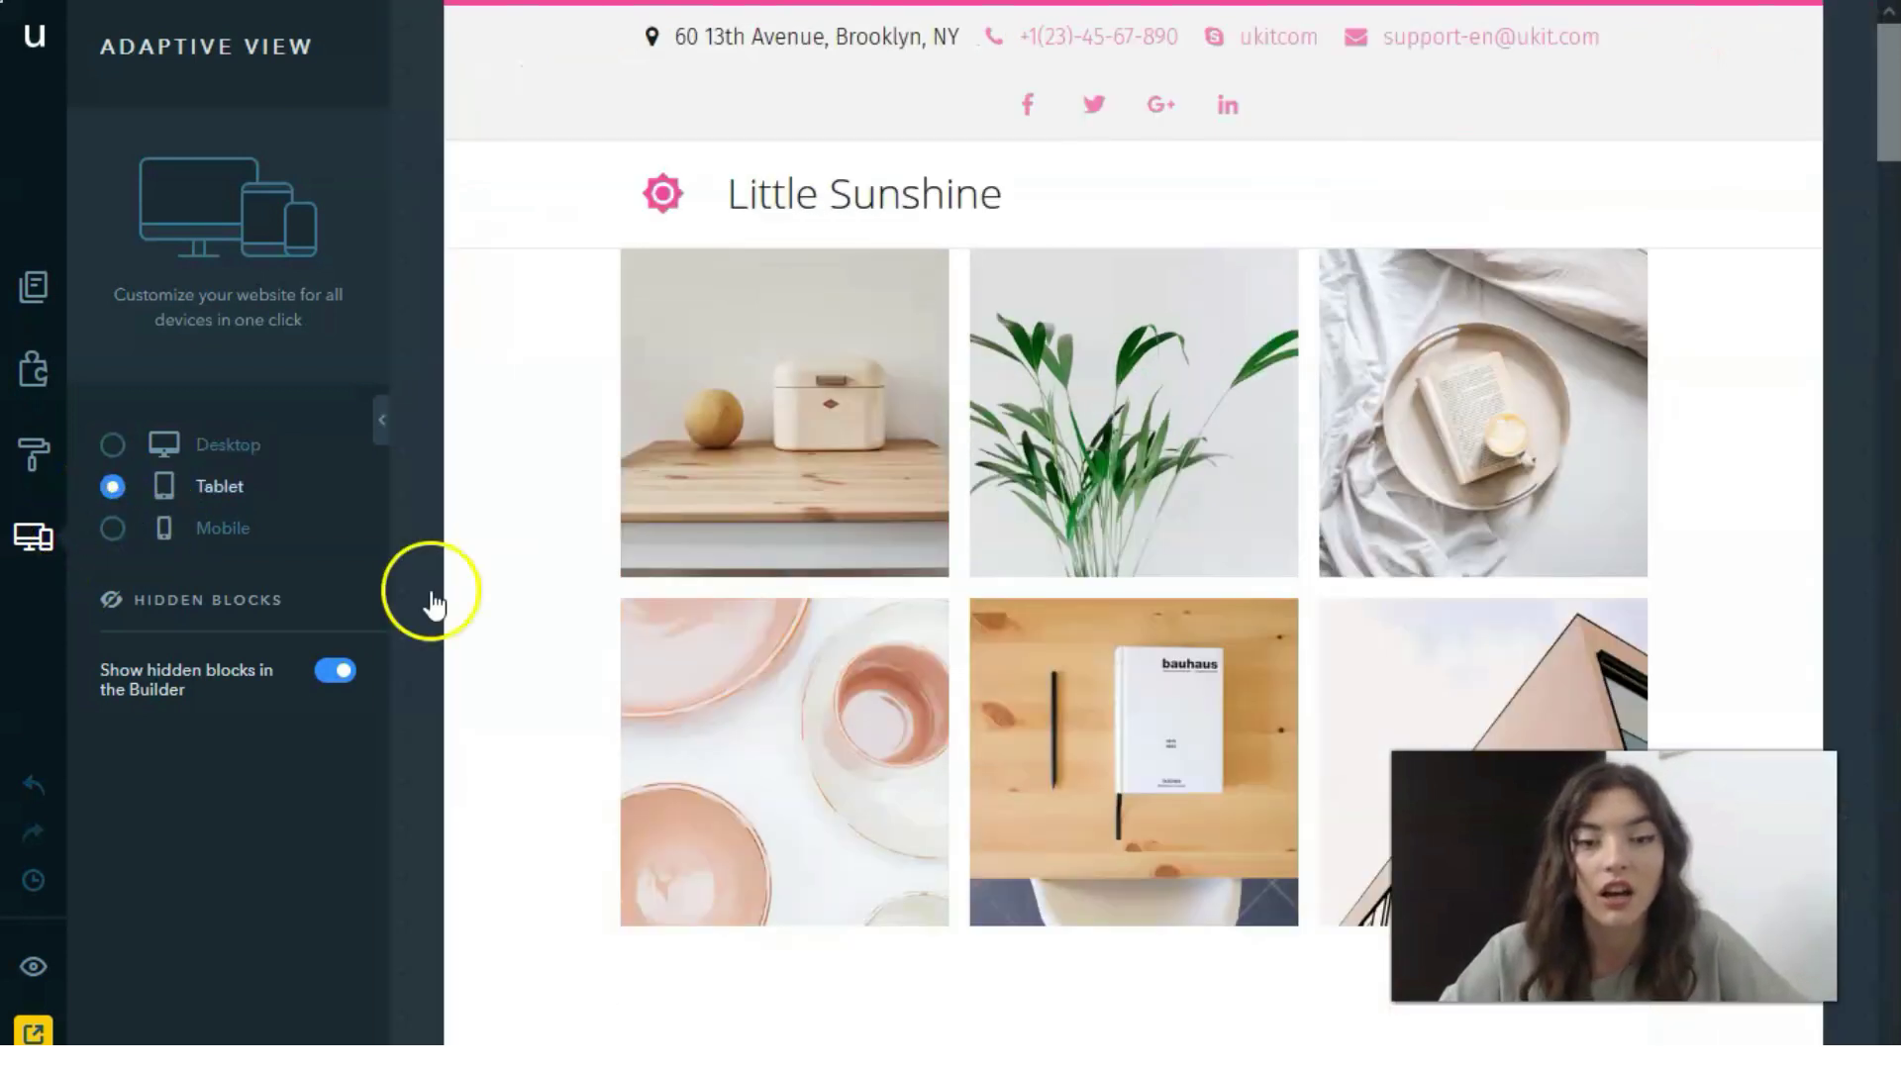
pyautogui.moveTo(960, 447)
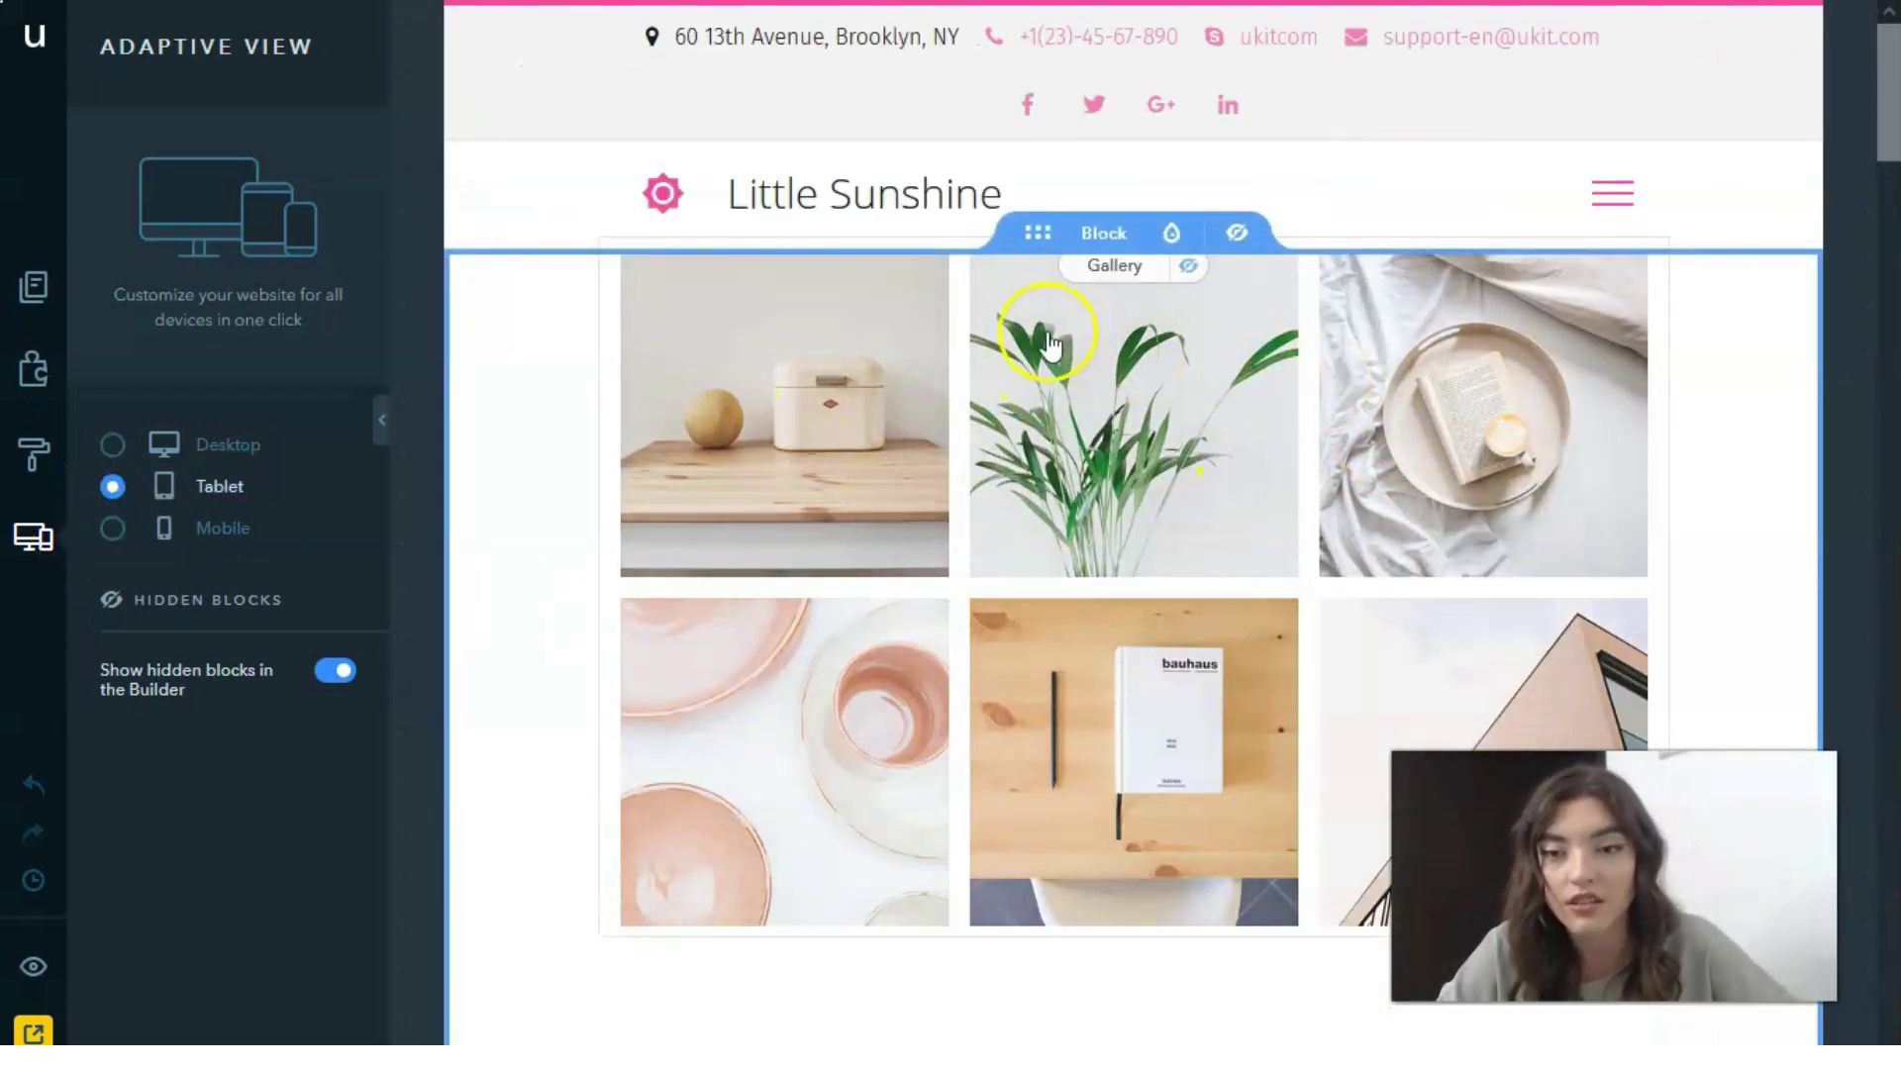
pyautogui.click(1190, 267)
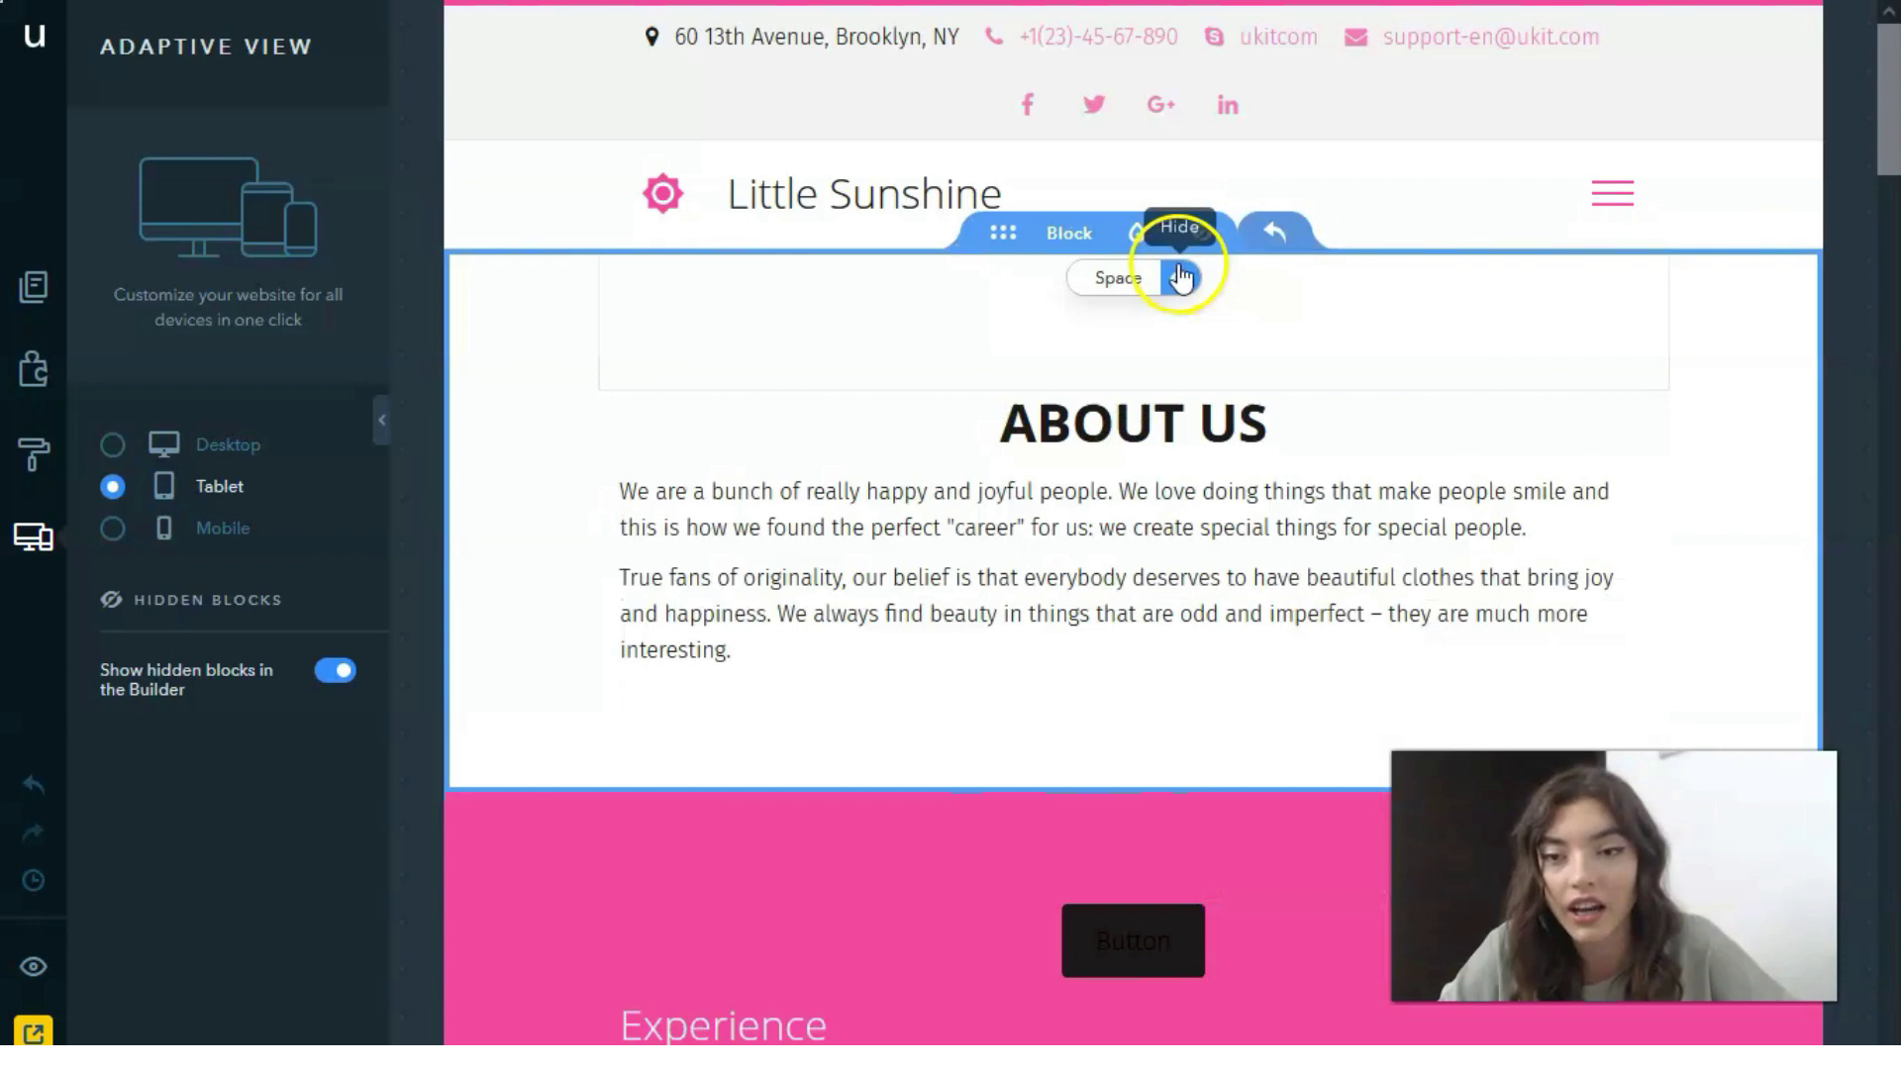
pyautogui.scroll(-5, 670, 653)
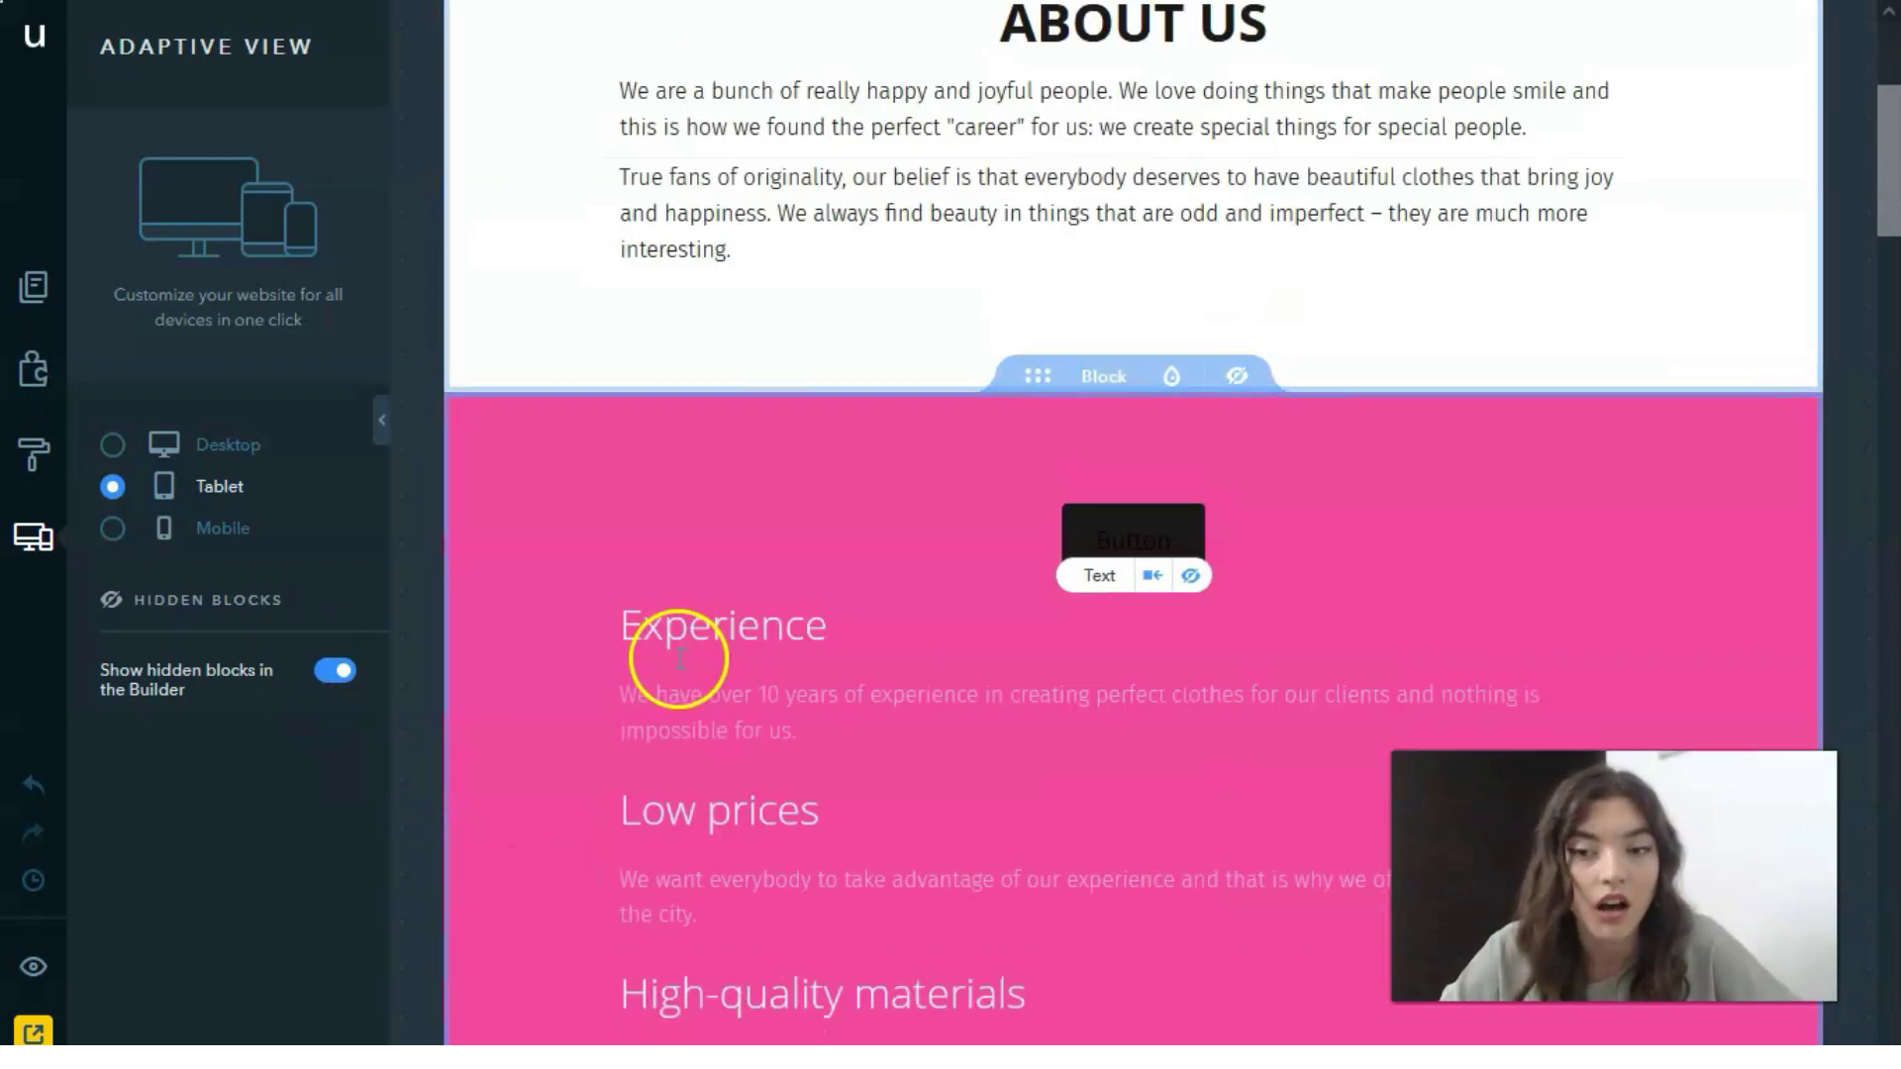
pyautogui.scroll(5, 722, 678)
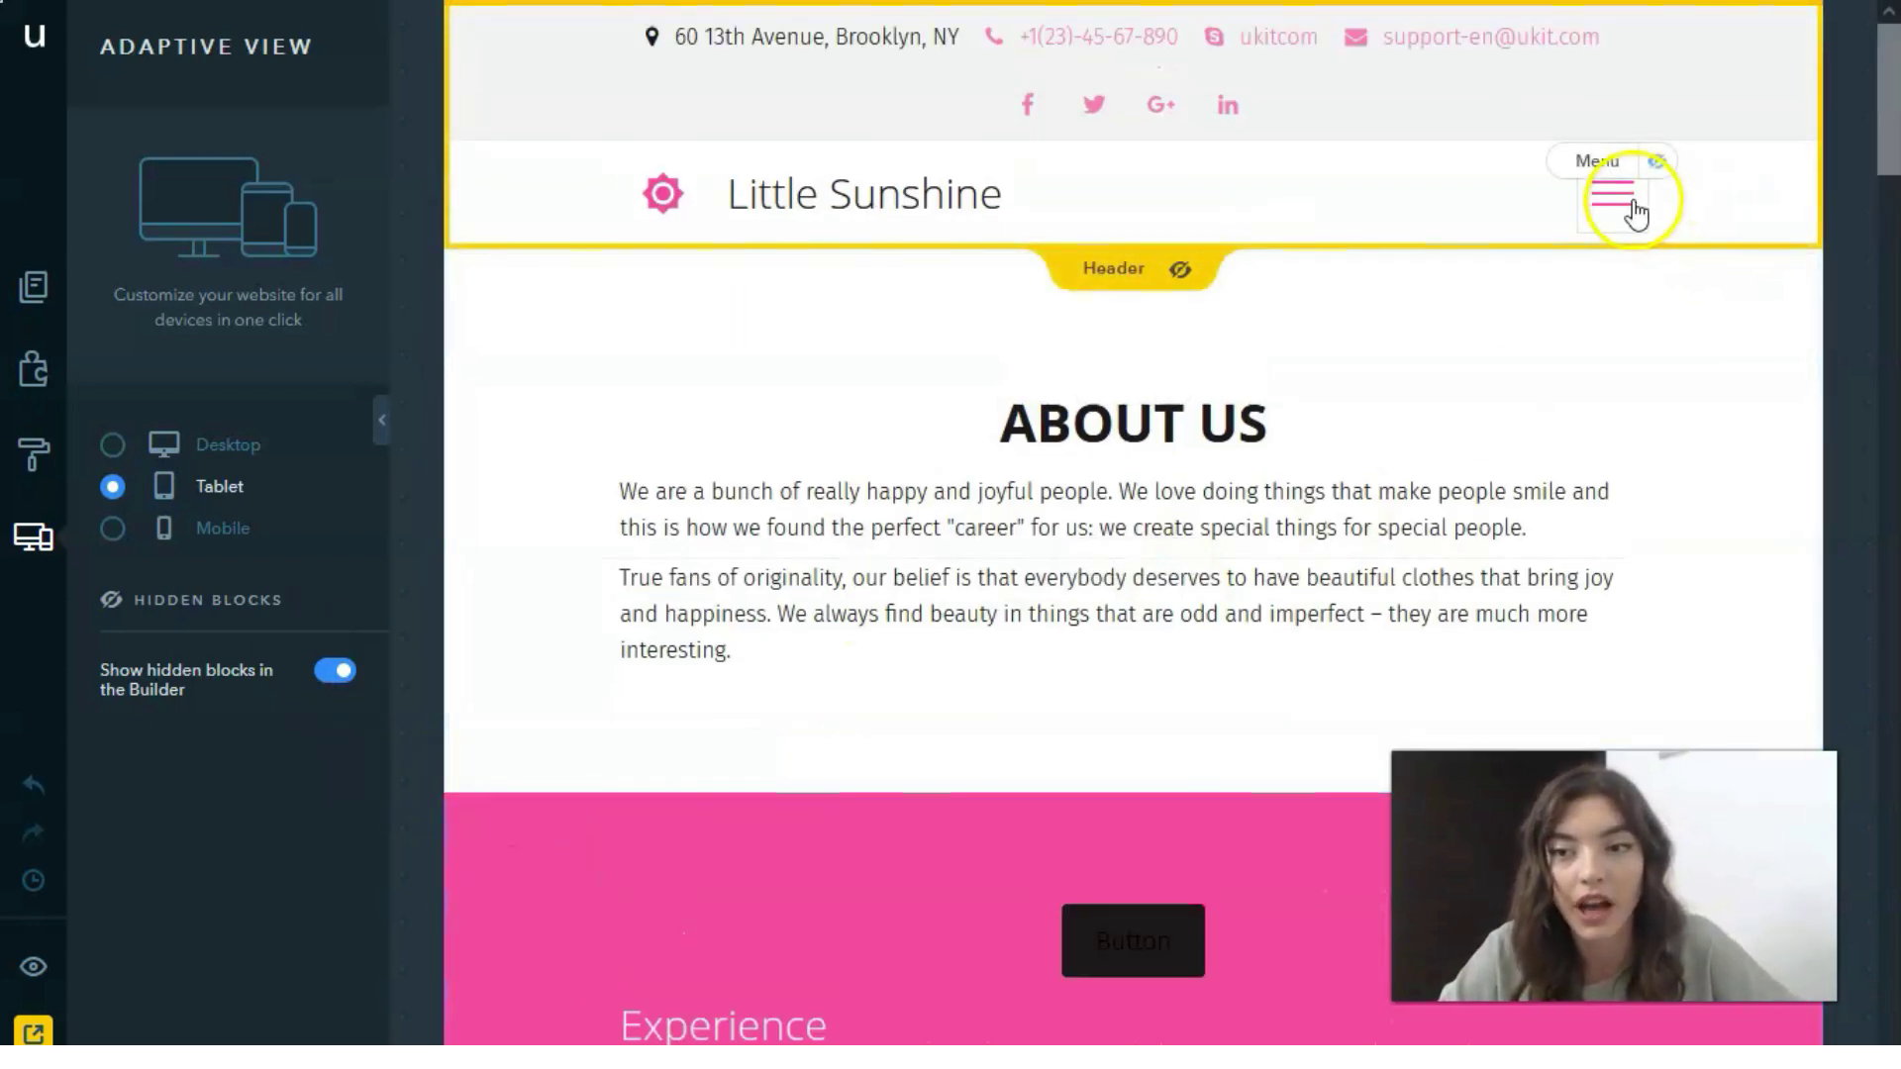
# Switch to the Mobile layout and hide the photo gallery block there too.
pyautogui.click(156, 541)
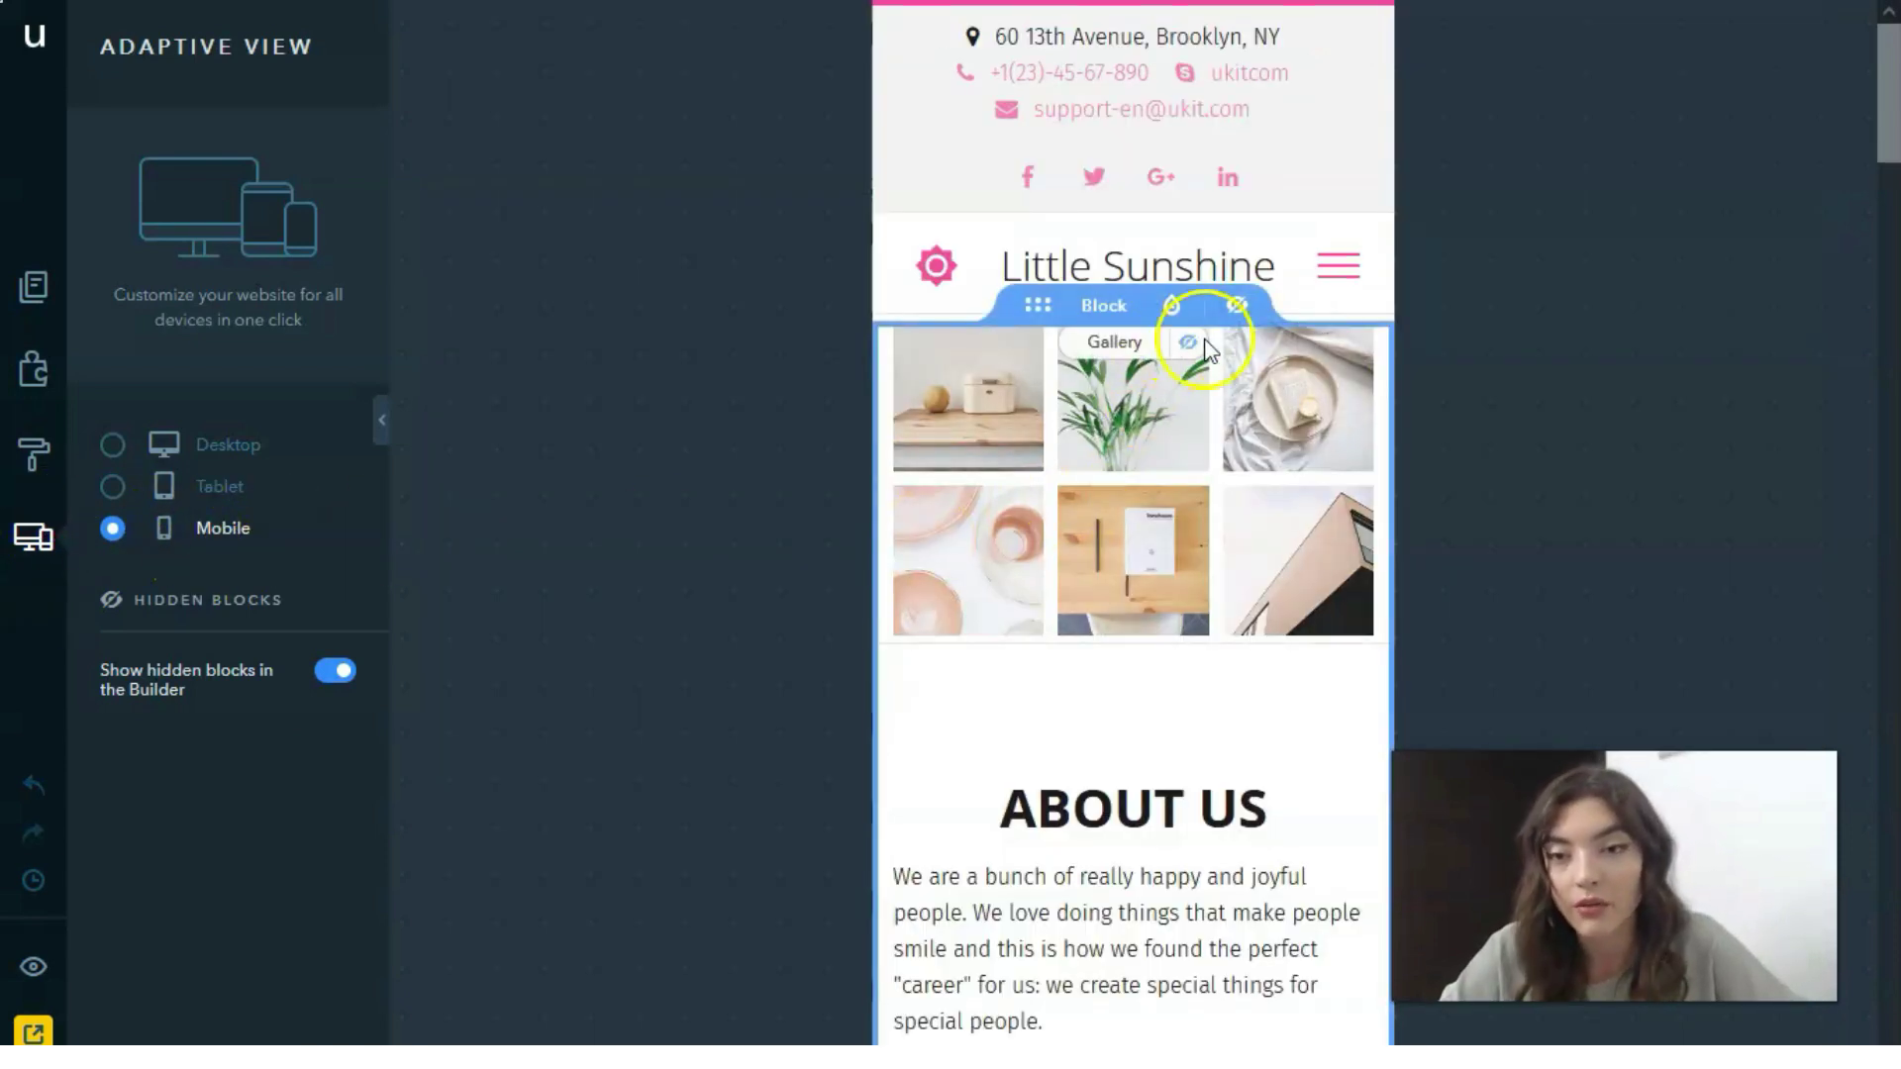
pyautogui.click(1238, 305)
pyautogui.scroll(-5, 1255, 441)
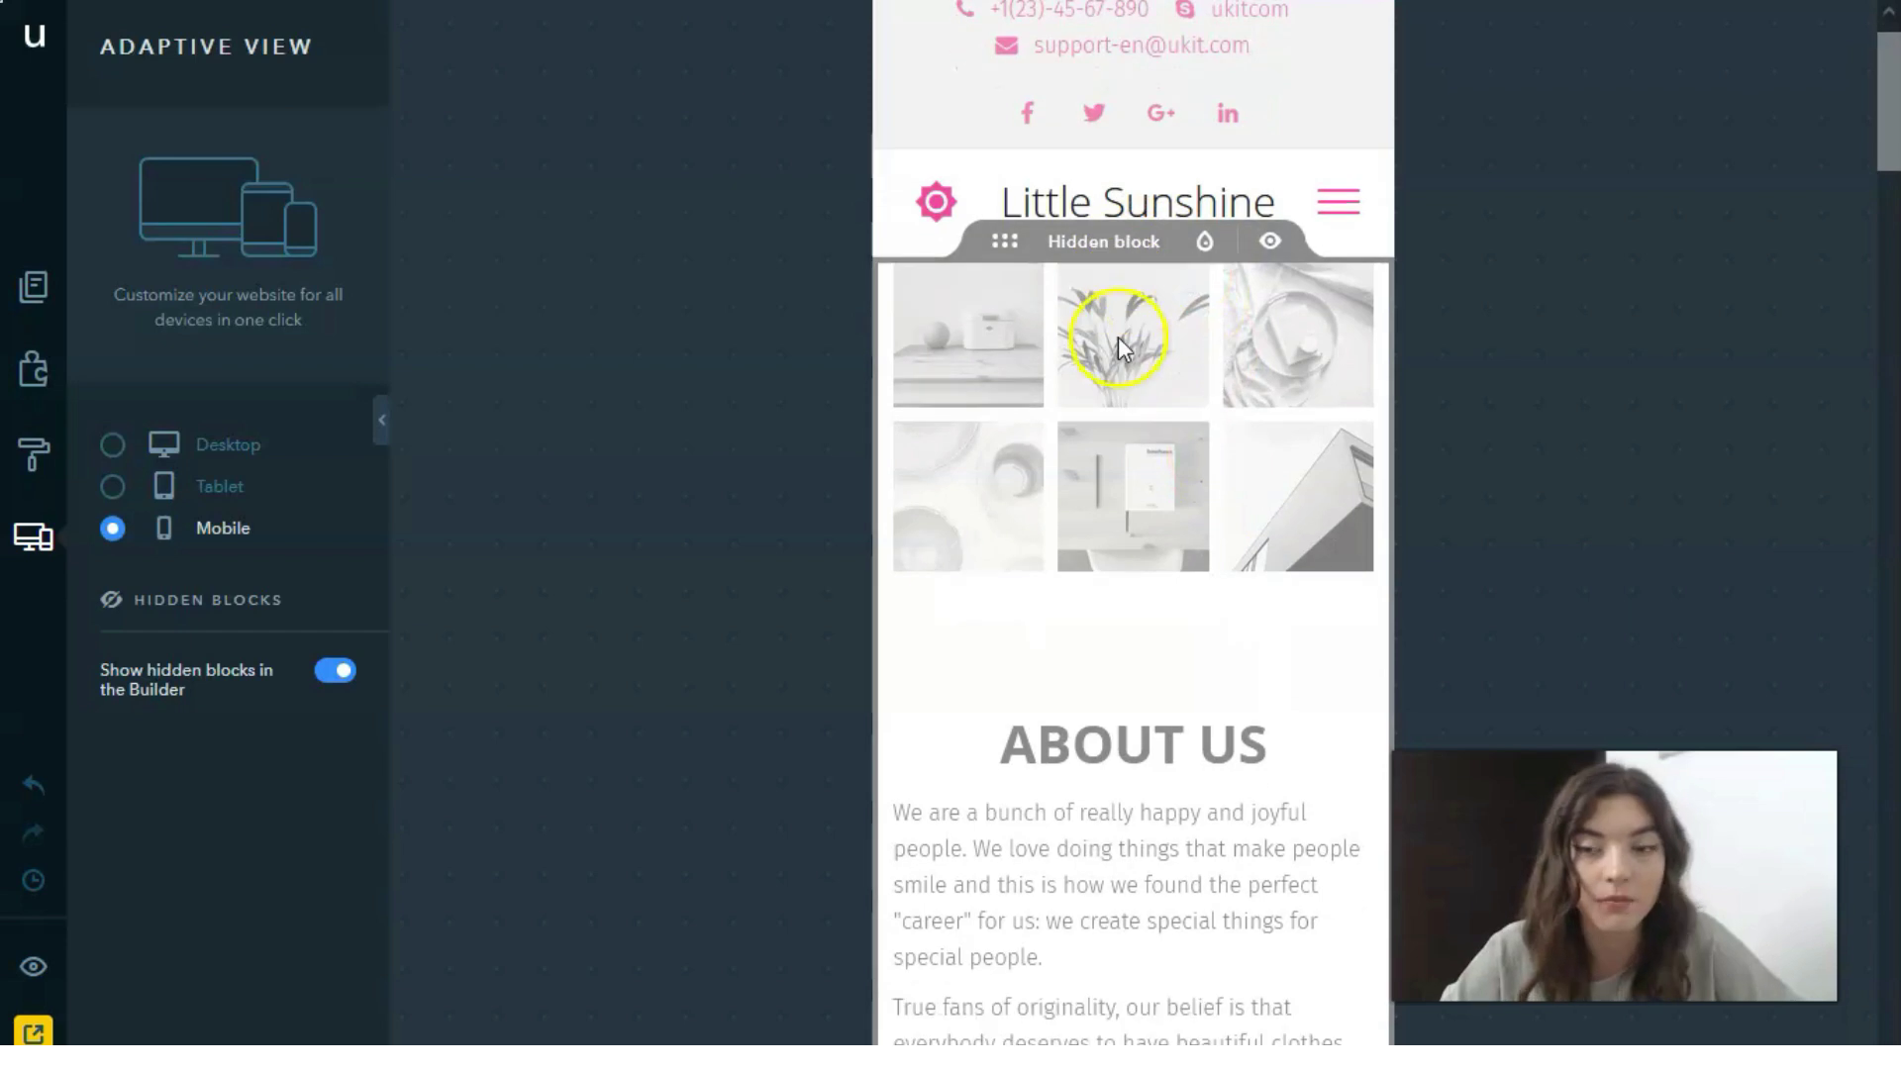
pyautogui.scroll(-10, 1256, 440)
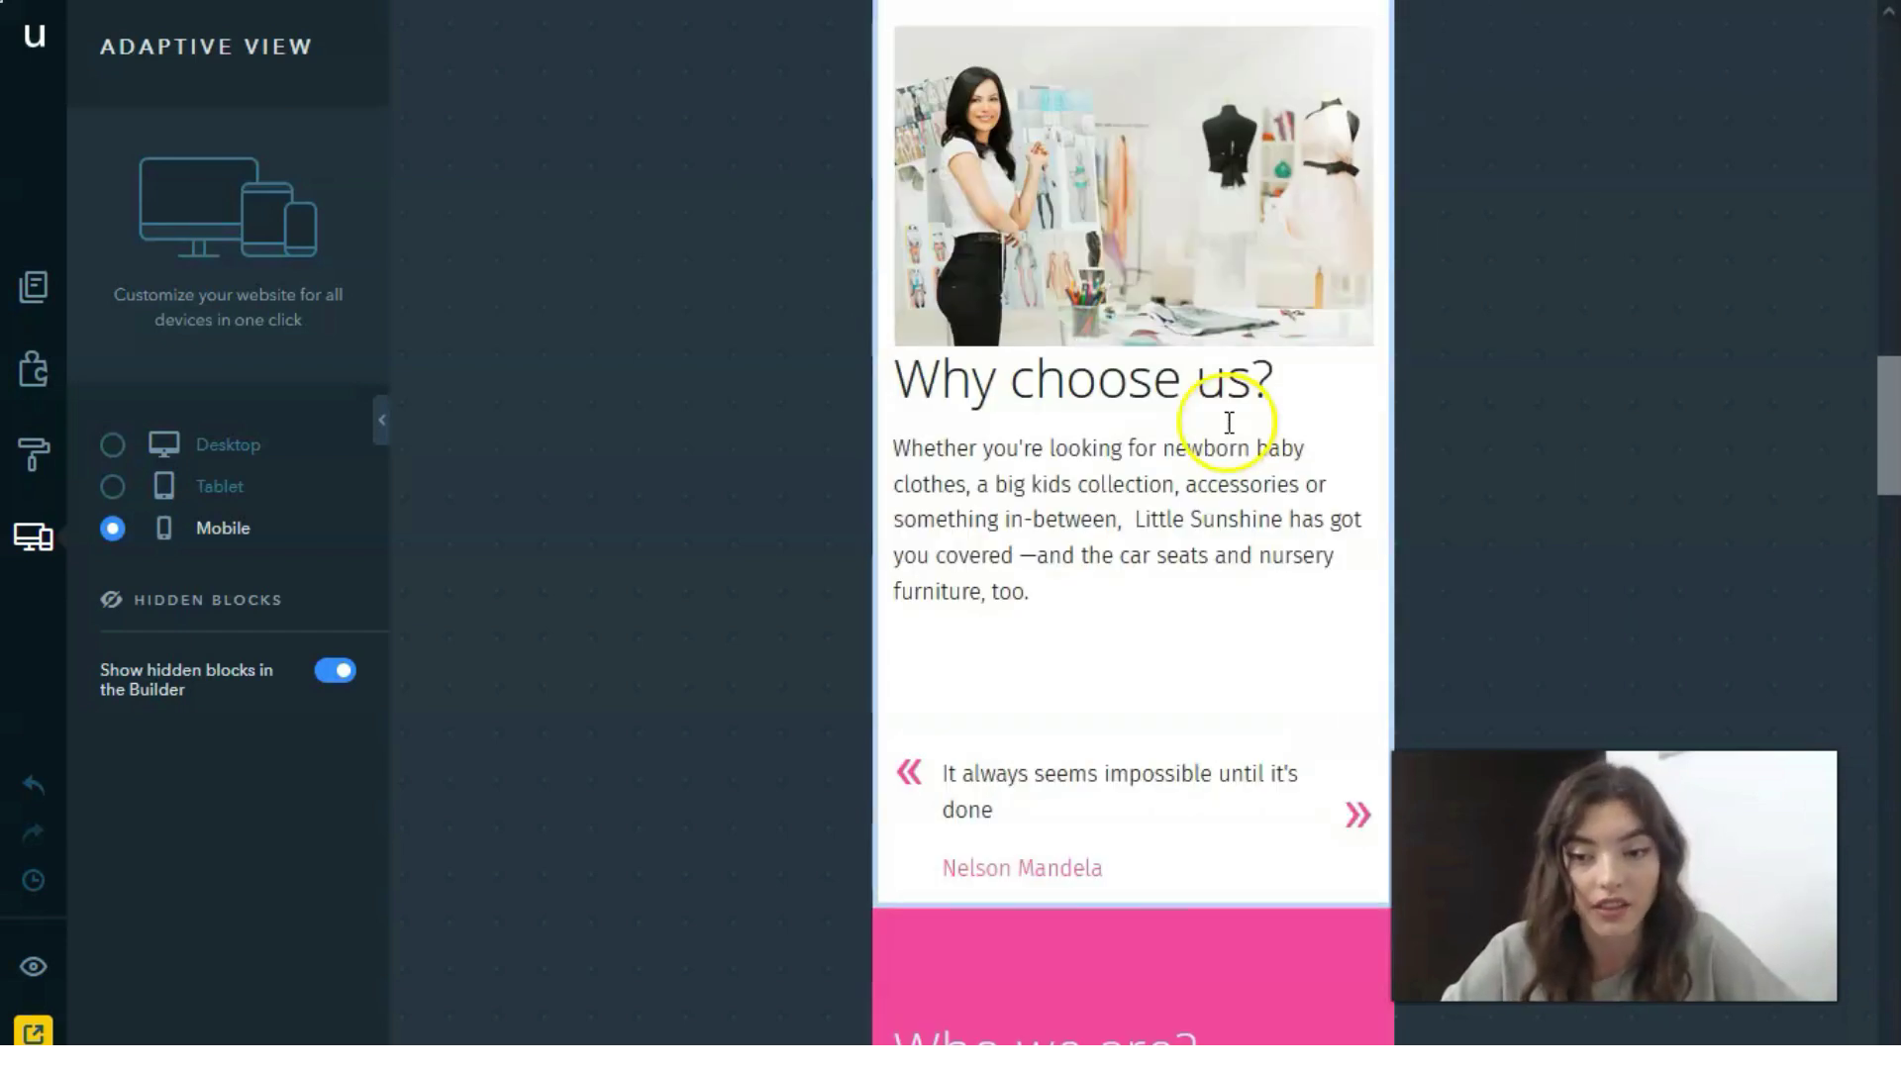
pyautogui.scroll(-3, 1230, 411)
pyautogui.scroll(15, 1232, 426)
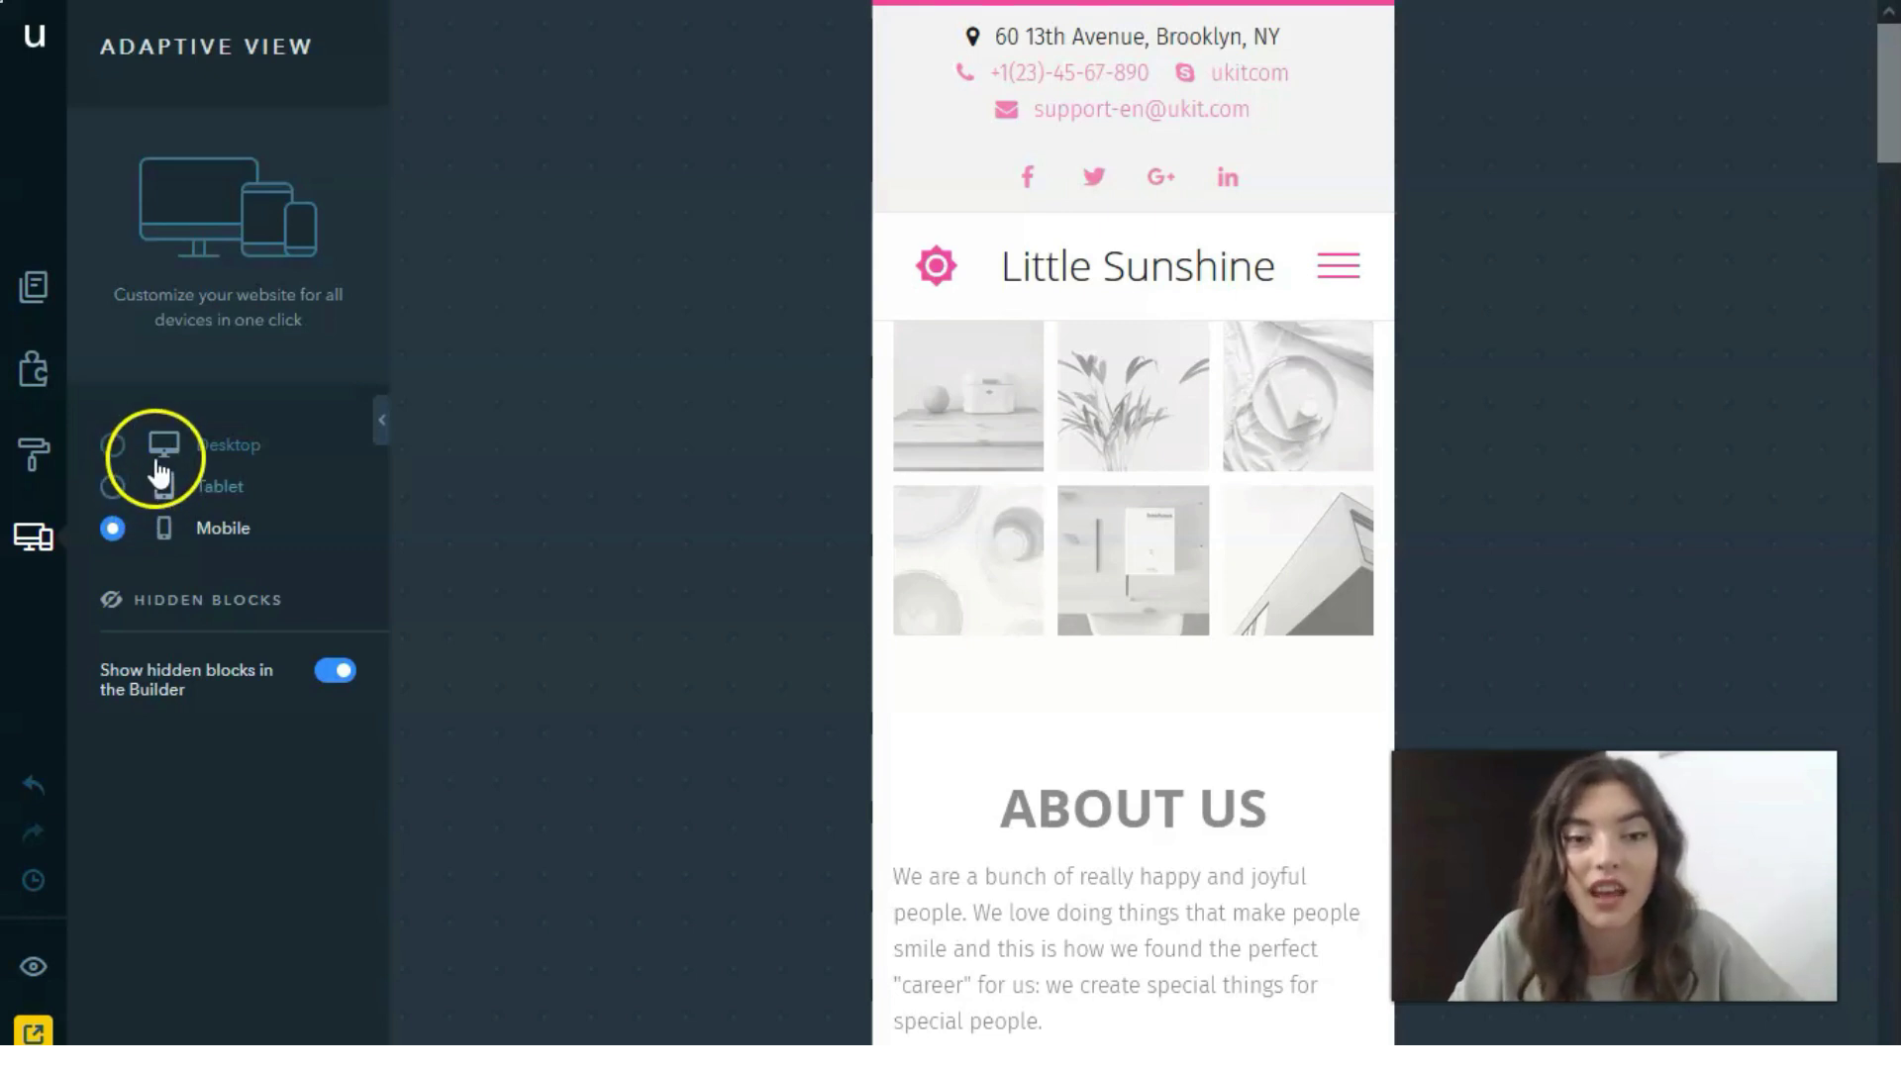
pyautogui.click(120, 457)
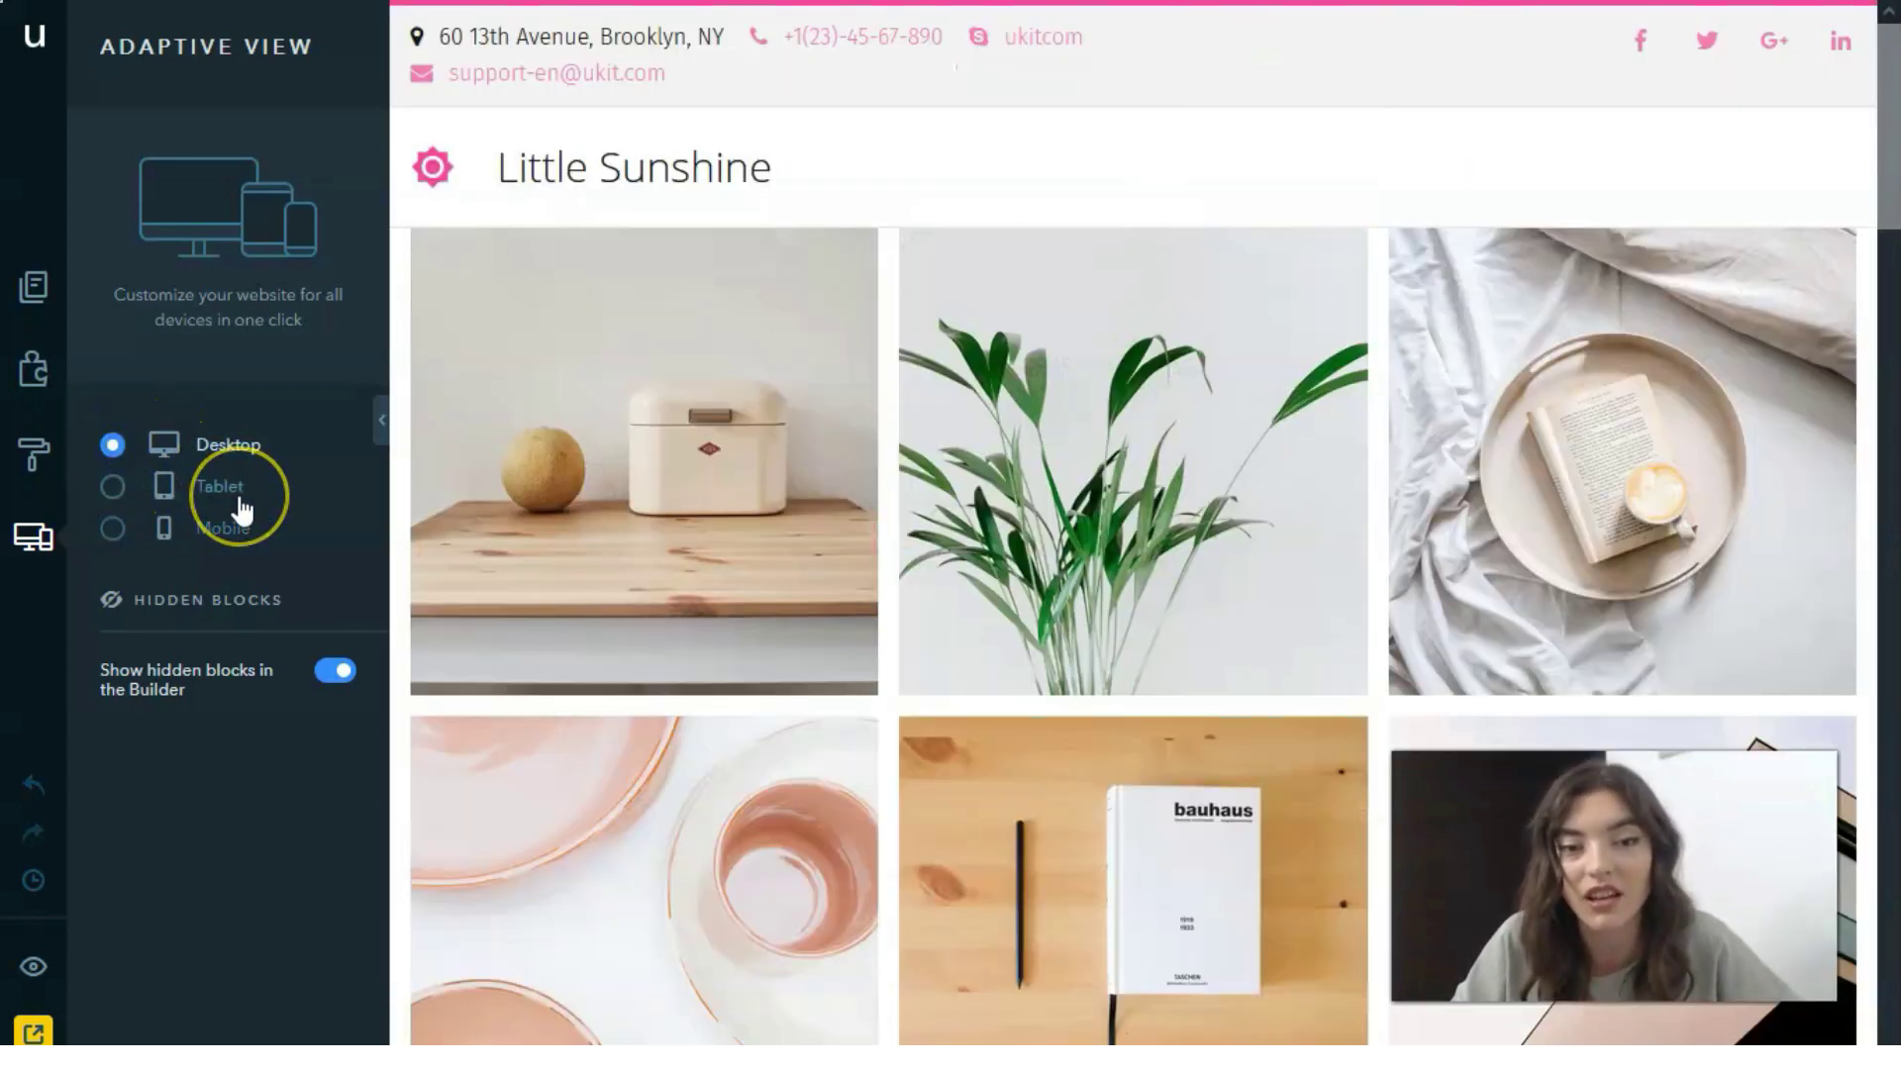